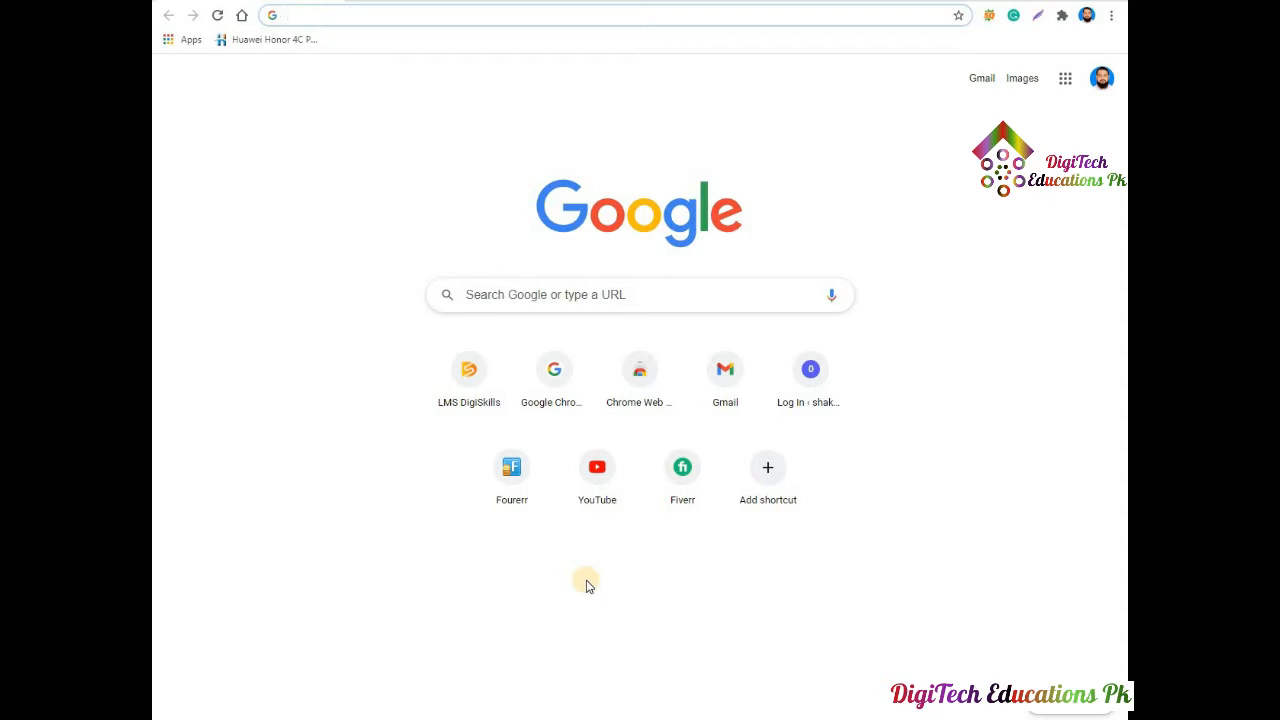
Search Google for 'dalda foundation scholarship 2020' using the address bar suggestion.
text(dal)
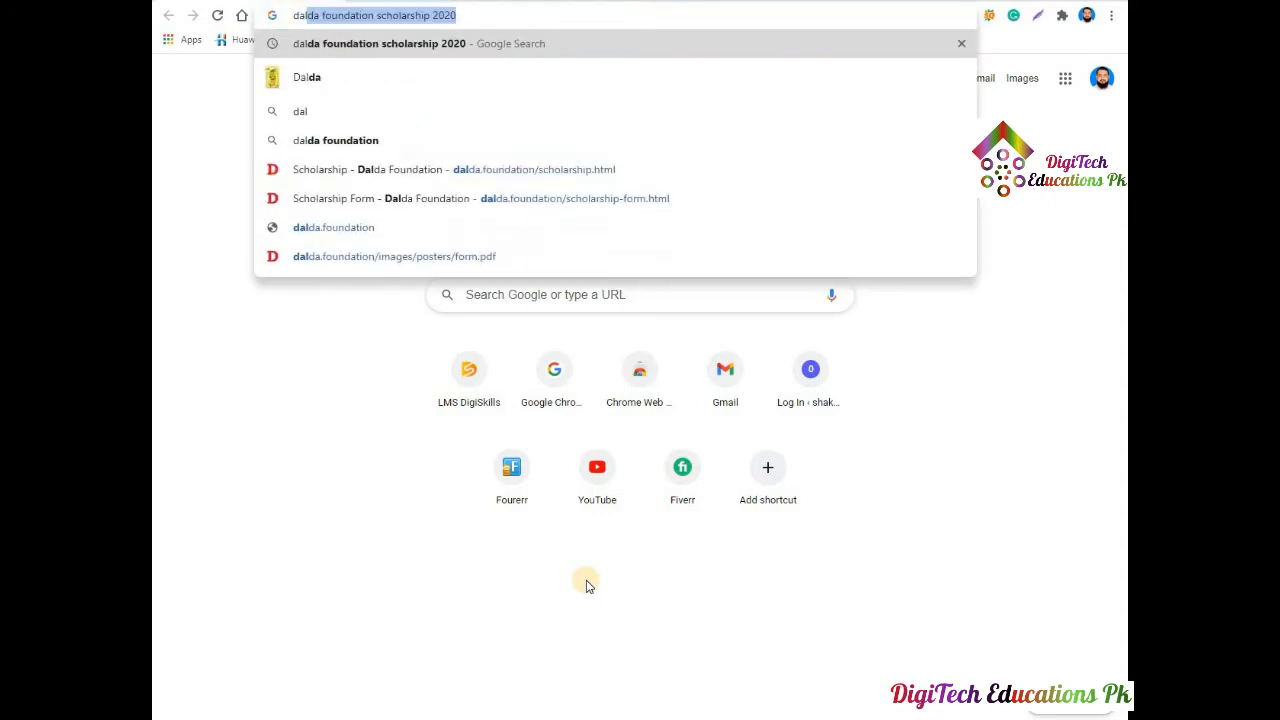
click(424, 46)
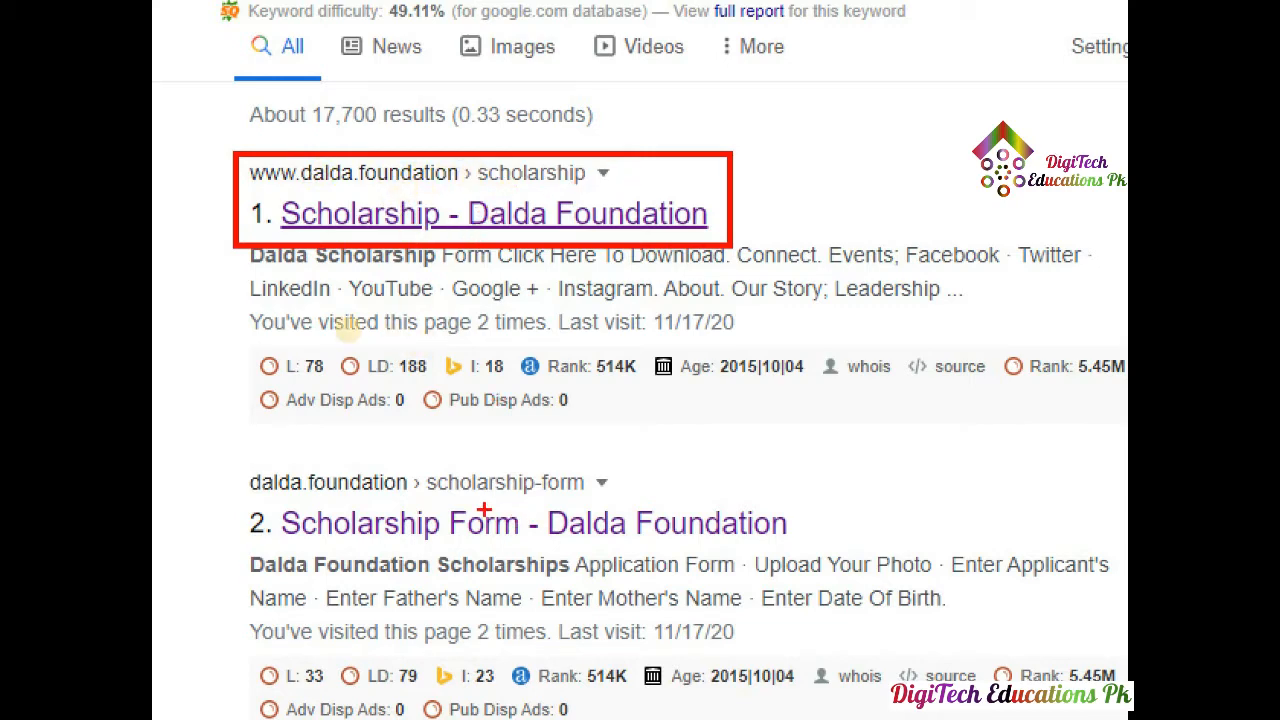
mouse_move(244, 462)
mouse_down()
mouse_move(240, 491)
mouse_move(634, 600)
mouse_move(826, 600)
mouse_up()
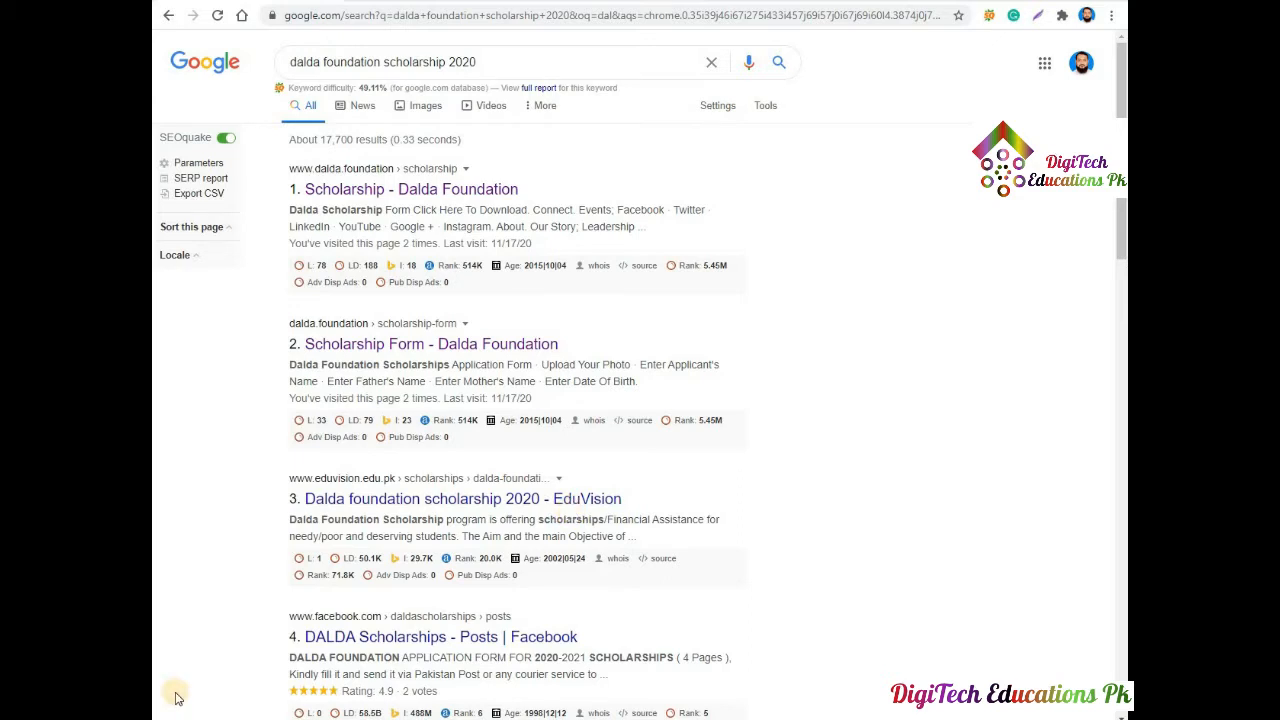
Open the first two search results, including the scholarship form result, in new tabs.
right_click(340, 191)
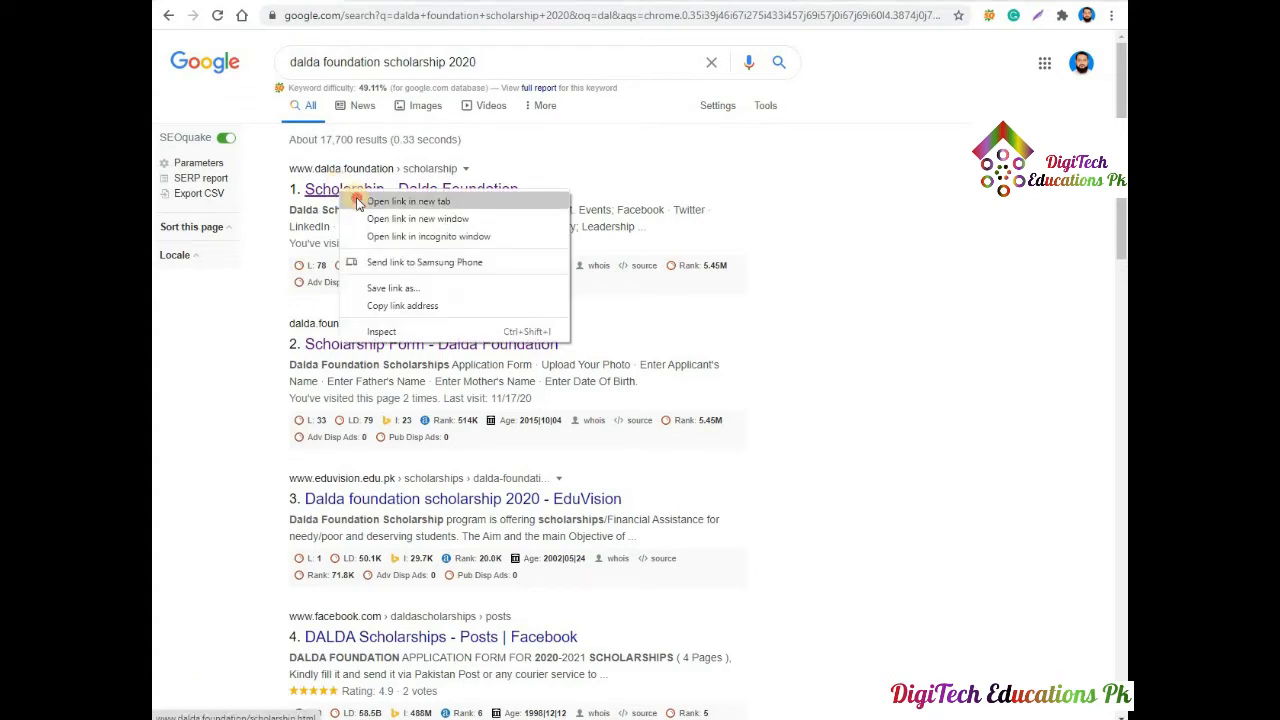
click(357, 200)
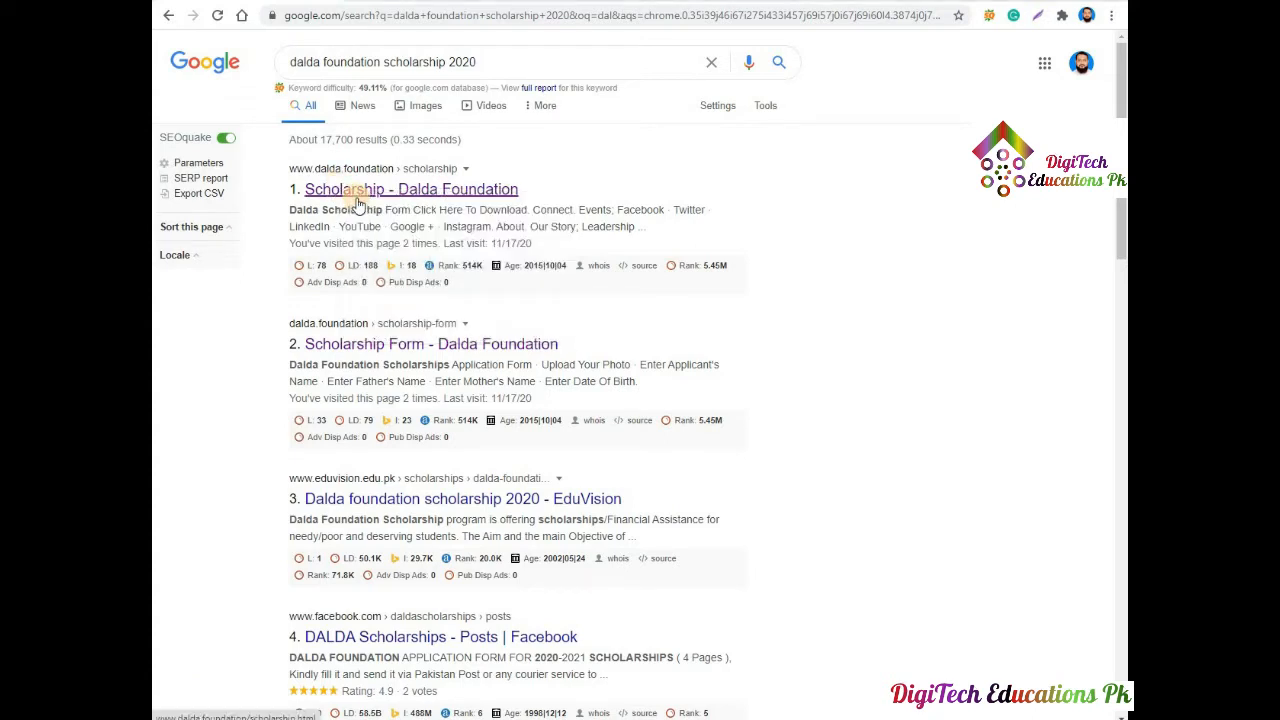
right_click(362, 346)
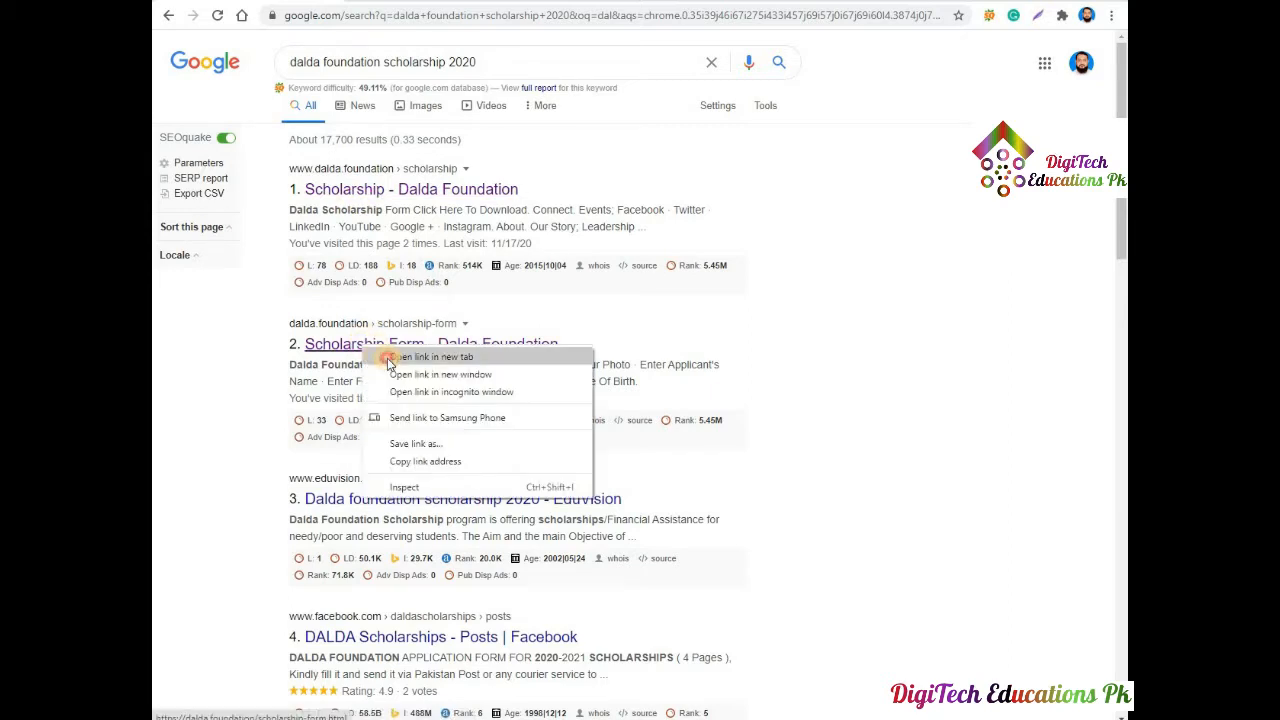
click(388, 357)
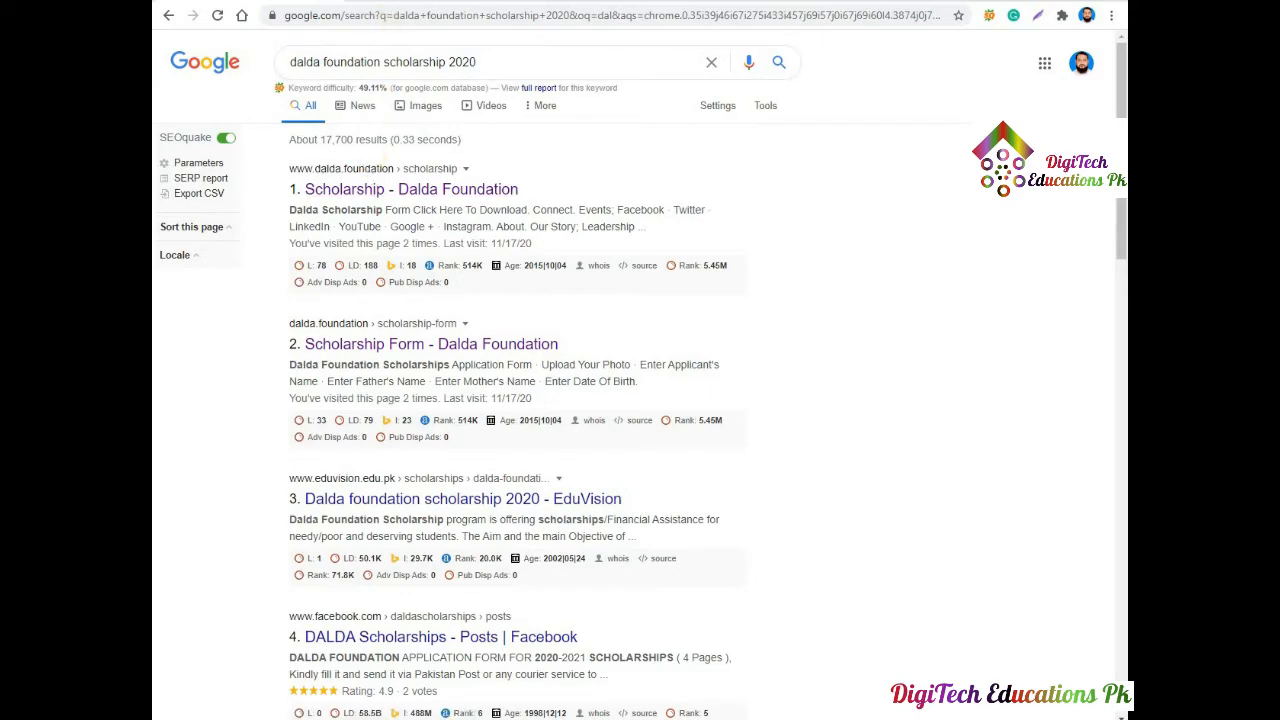
On the Dalda scholarship page tab, open the downloadable scholarship form PDF.
click(391, 1)
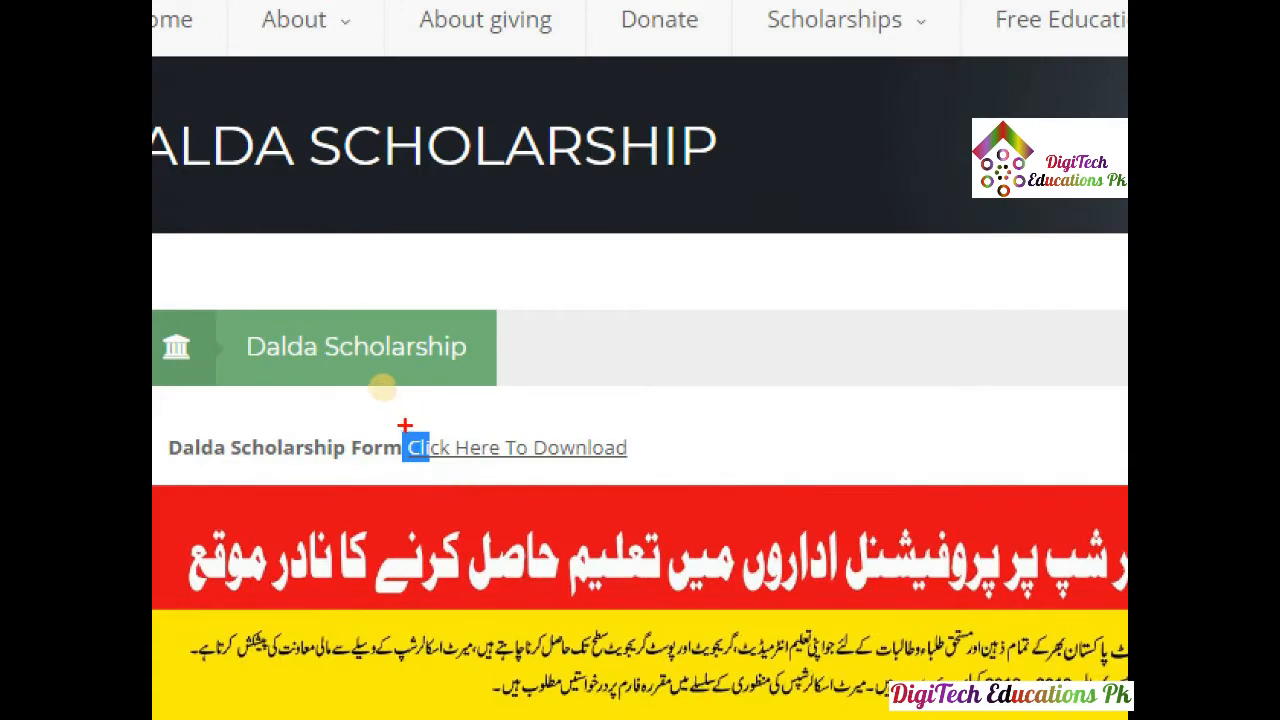
drag(391, 420, 628, 488)
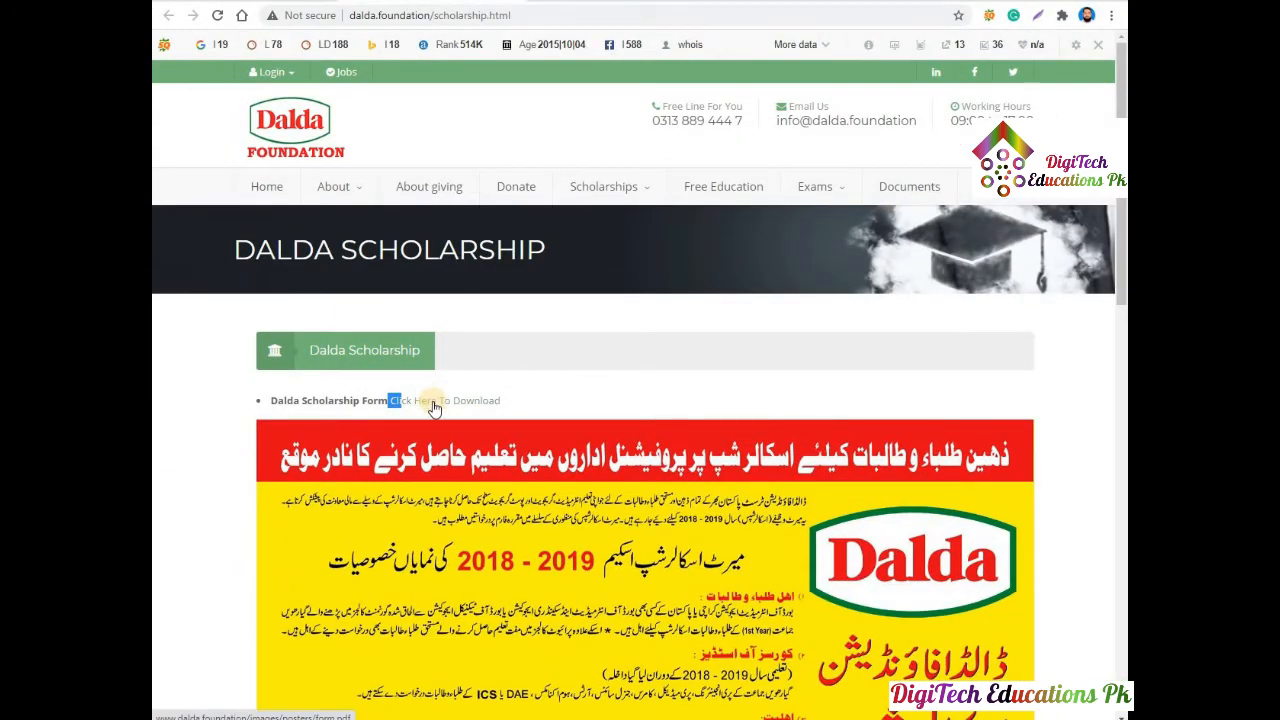
click(433, 403)
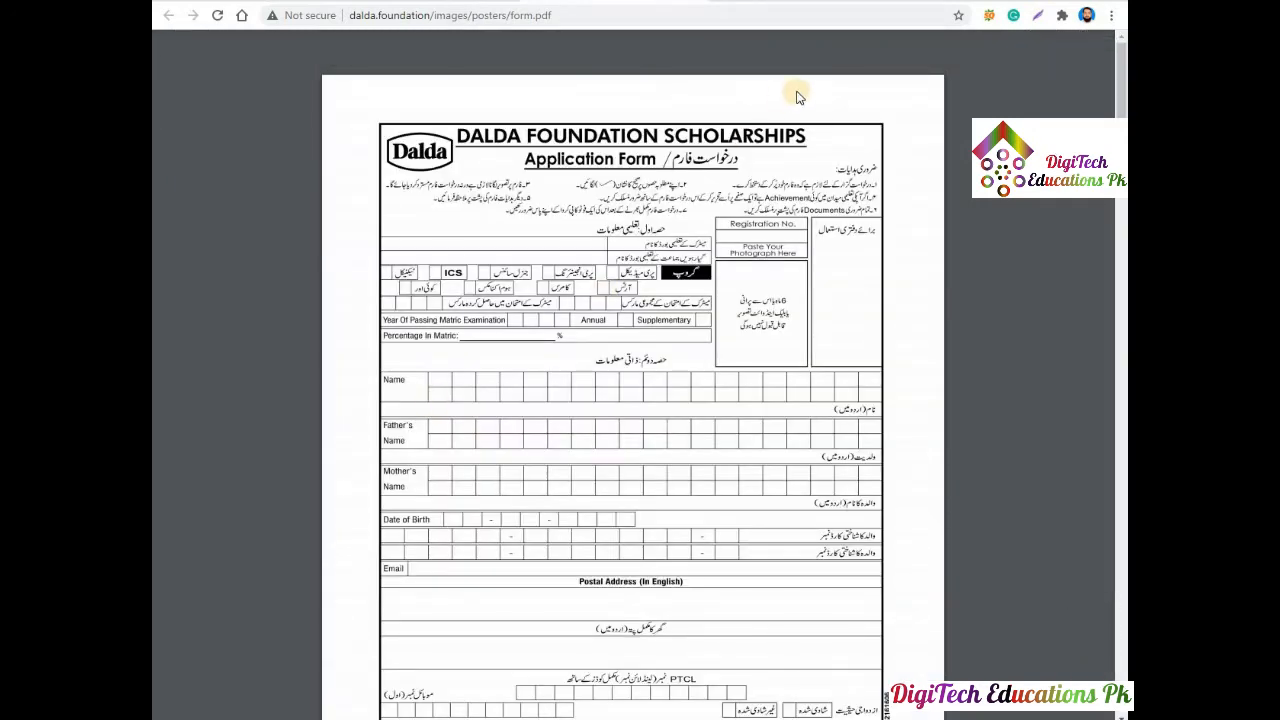
Save the PDF as 'form' in the Downloads folder and dismiss the download notice.
click(1055, 50)
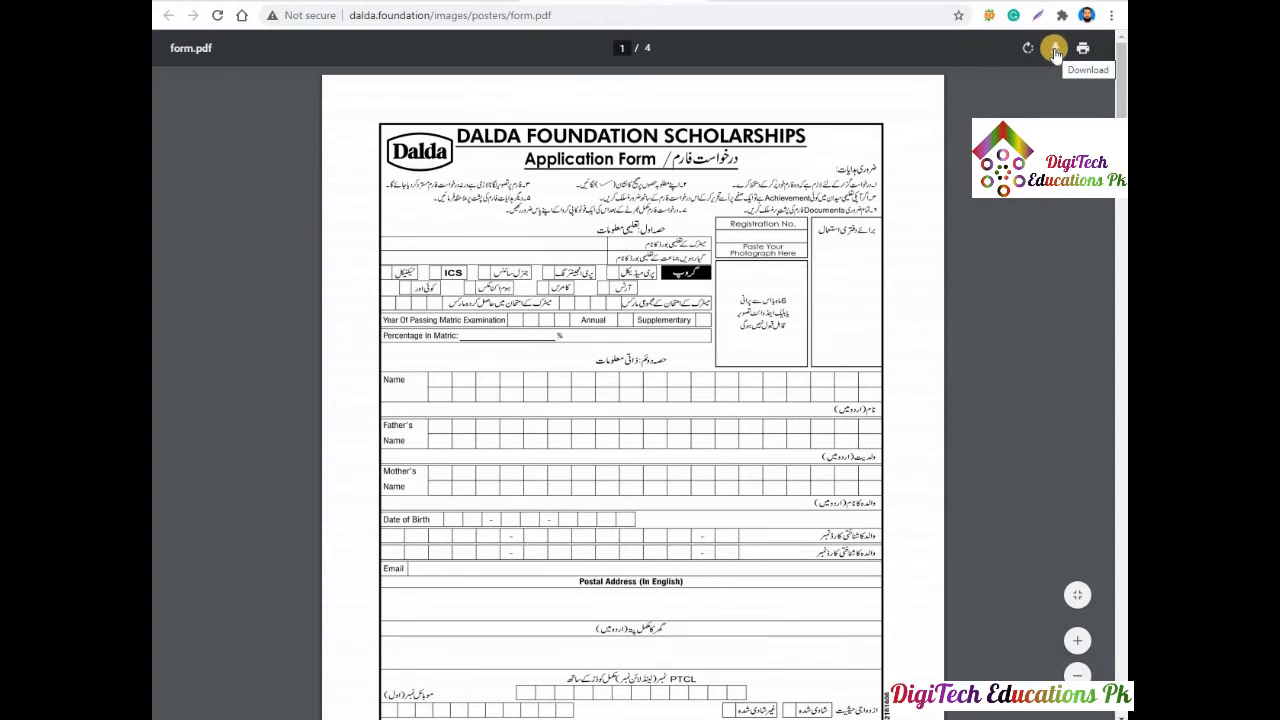
click(1055, 50)
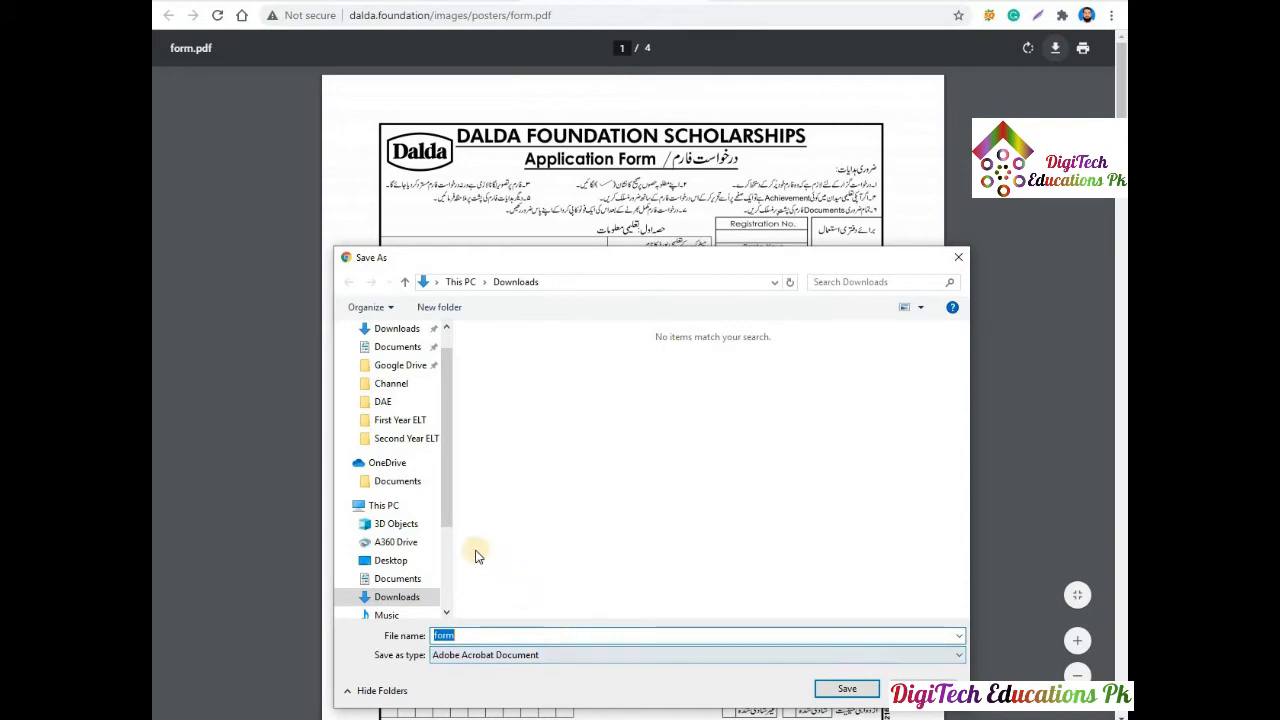
click(846, 689)
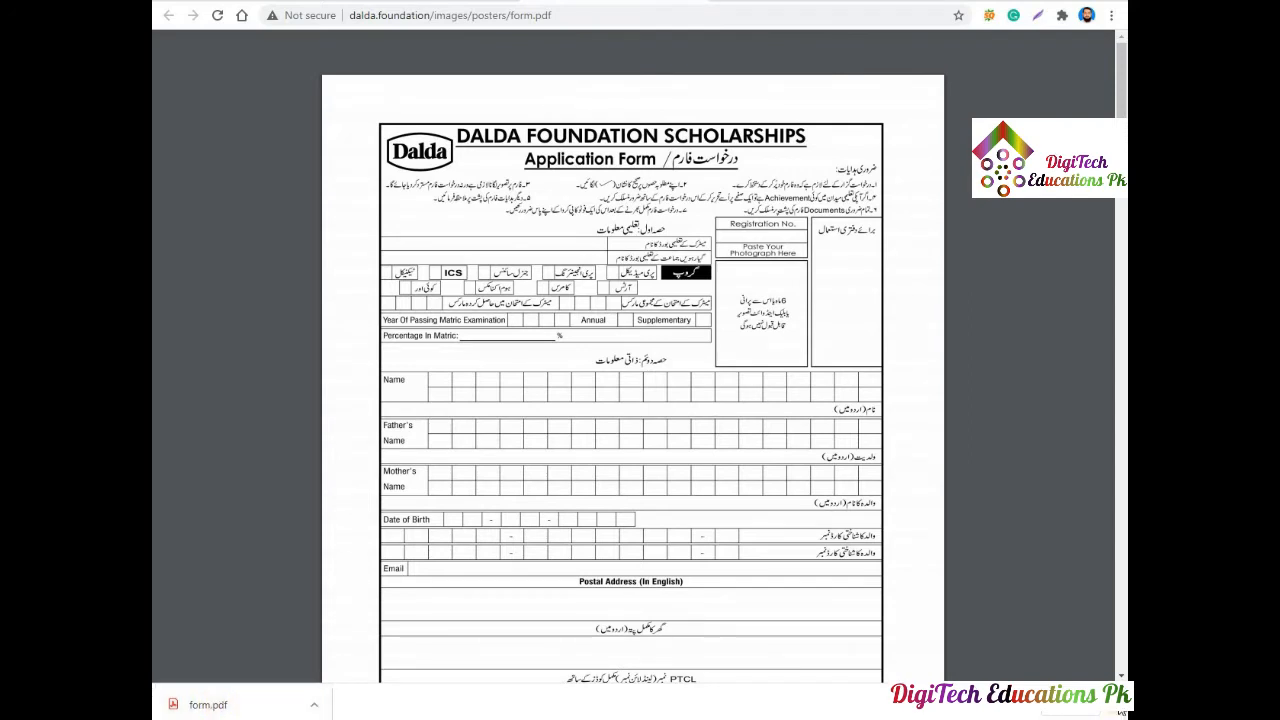
click(1116, 711)
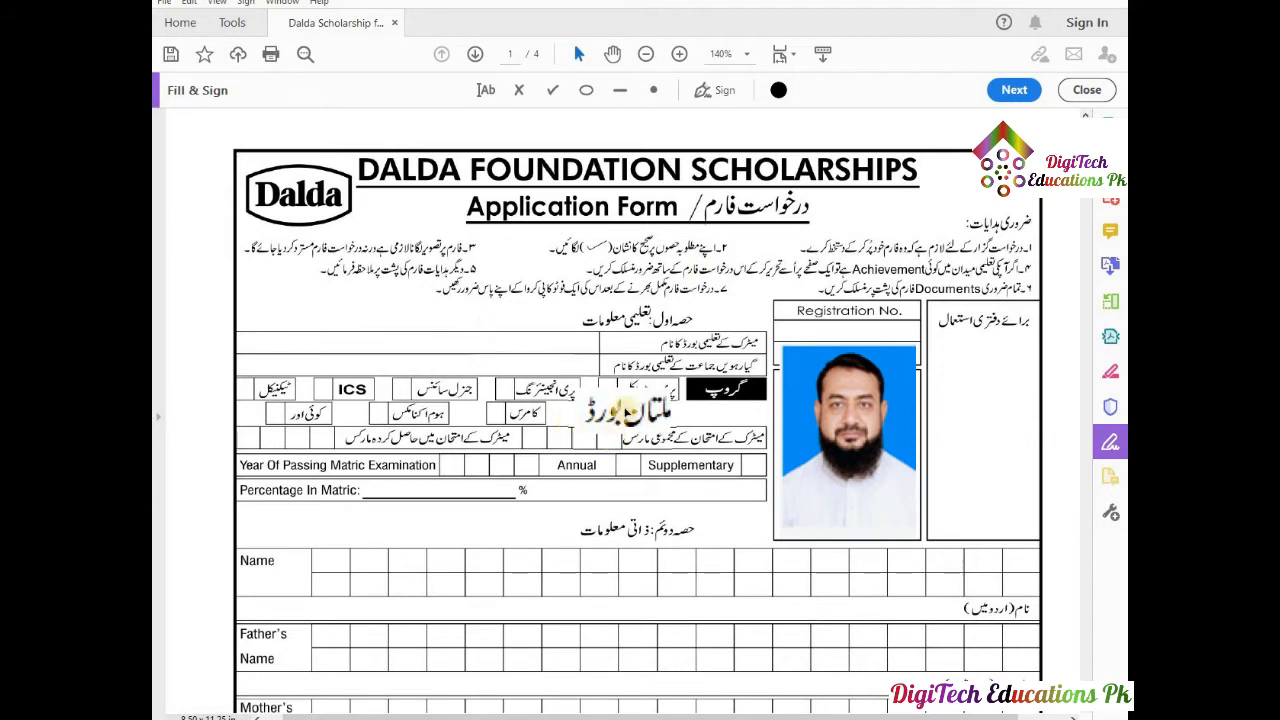
Move the 'ملتان بورڈ' text into the matric board field.
drag(512, 356, 493, 331)
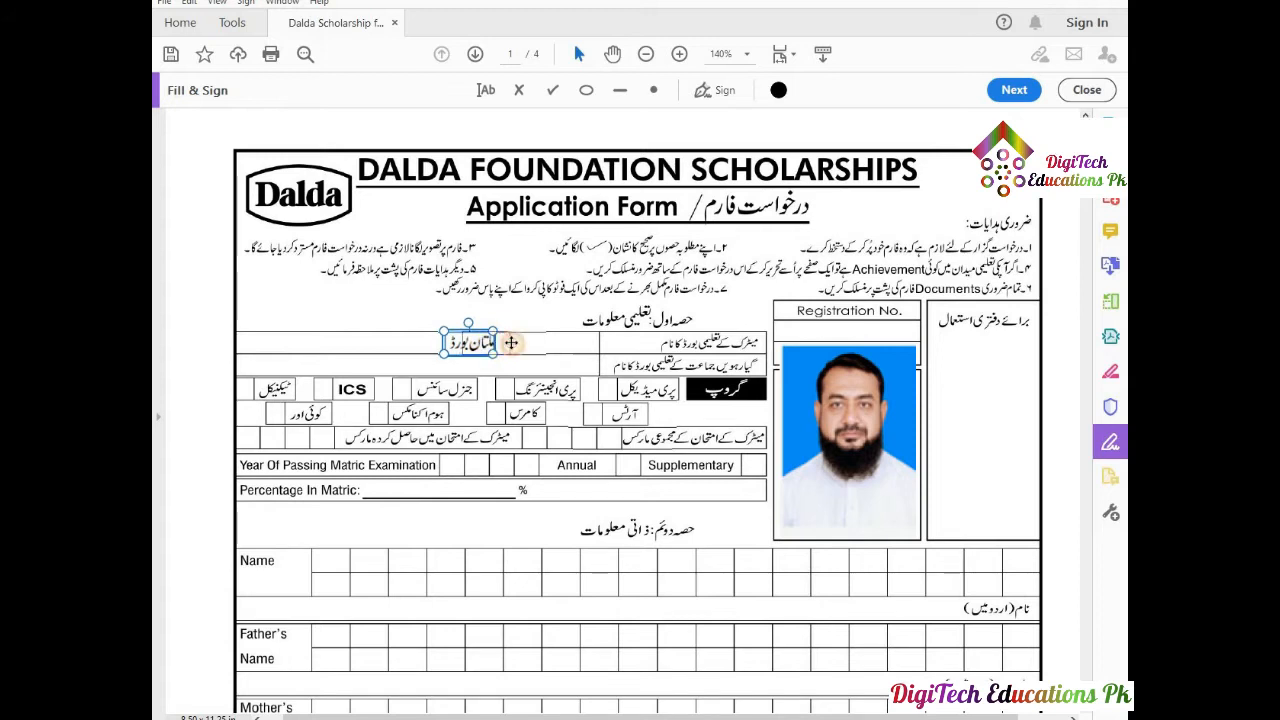
drag(485, 343, 525, 343)
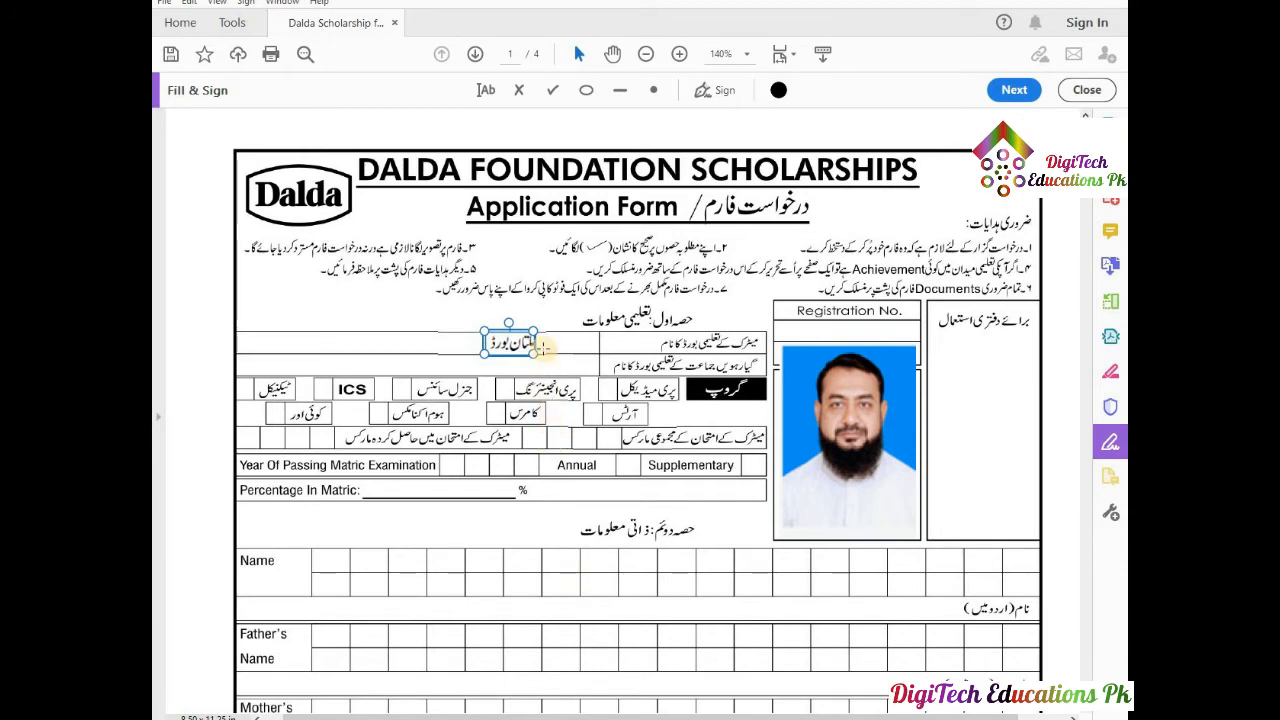
click(547, 376)
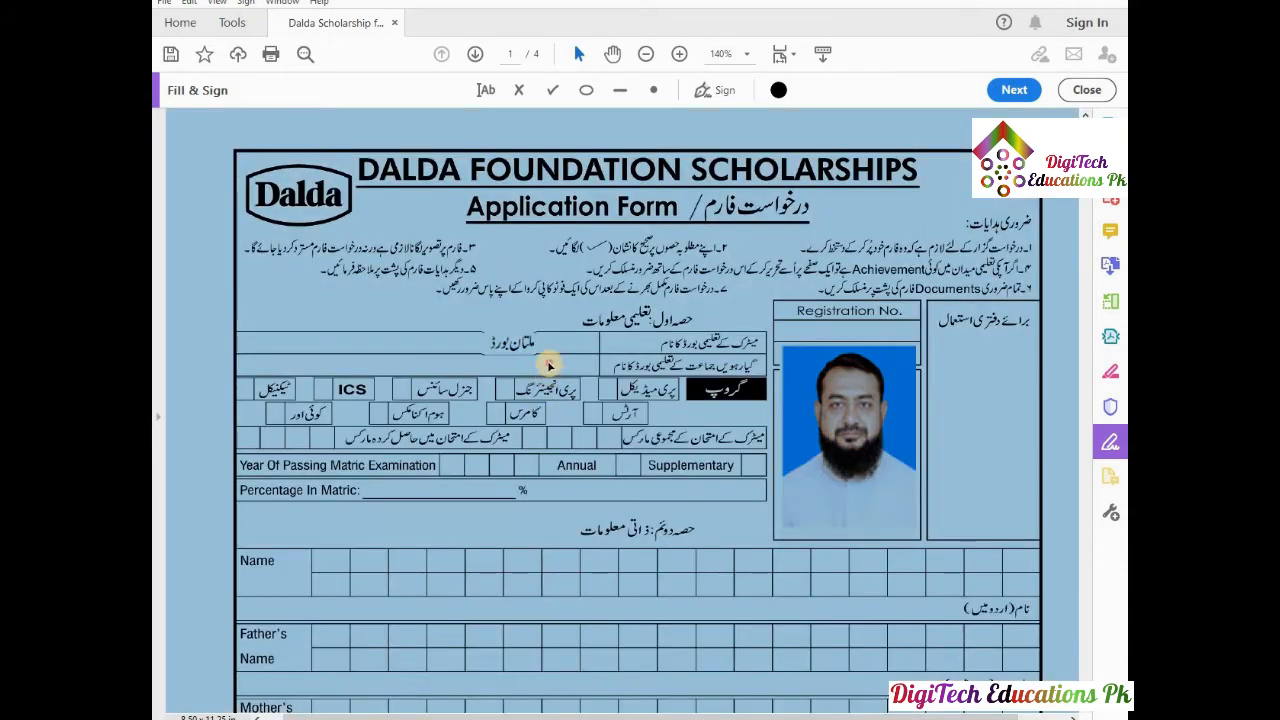
click(547, 365)
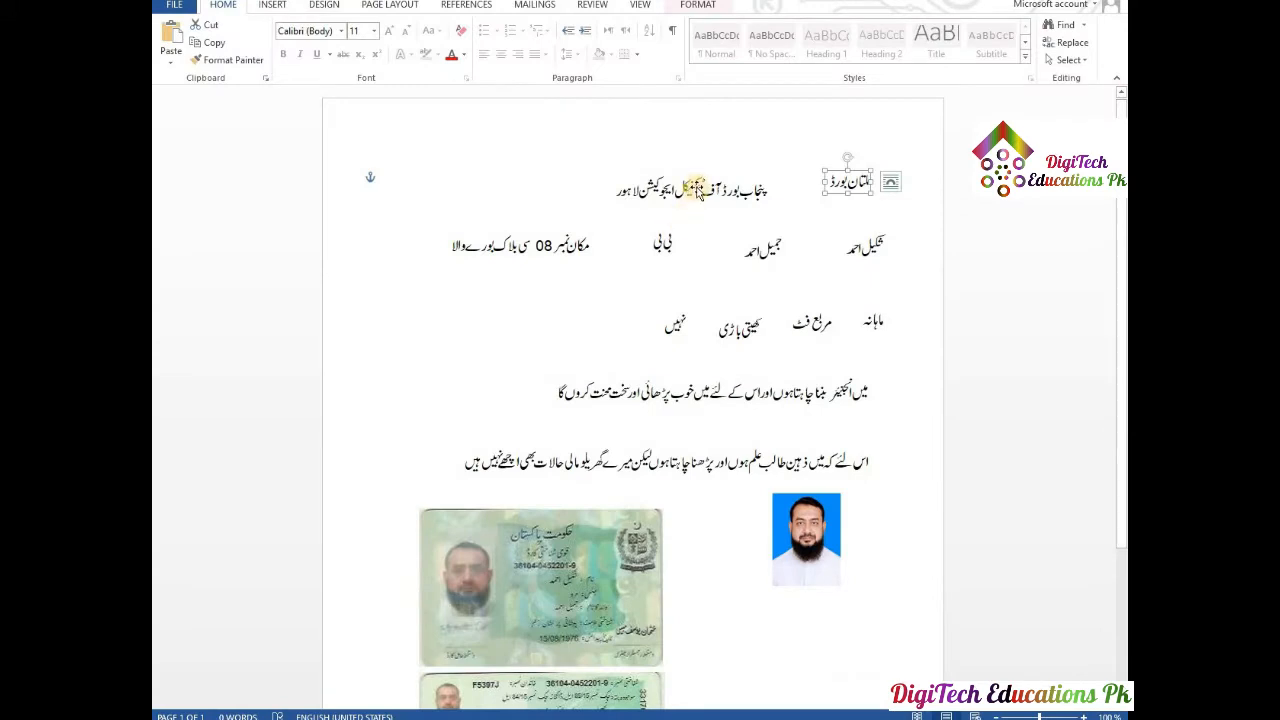
Place 'پنجاب بورڈ آف ٹیکنیکل ایجوکیشن لاہور' into the eleventh-class board field.
click(697, 190)
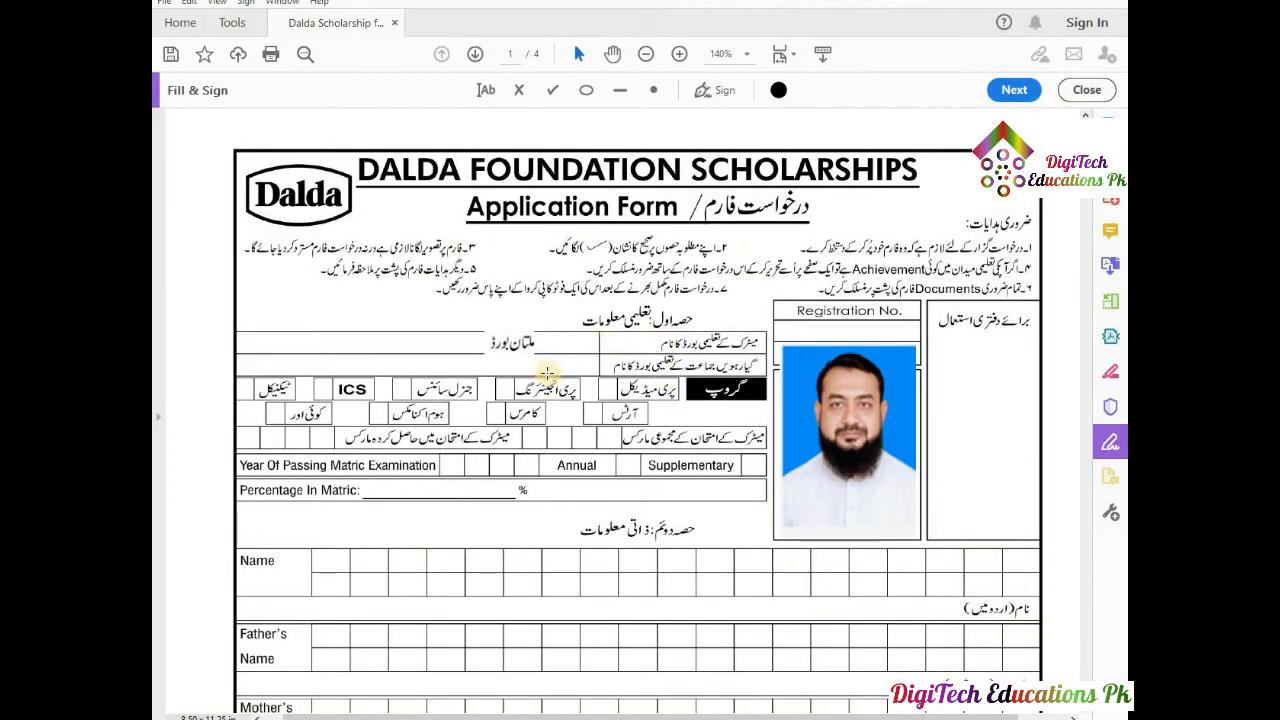
click(547, 369)
click(548, 368)
click(549, 368)
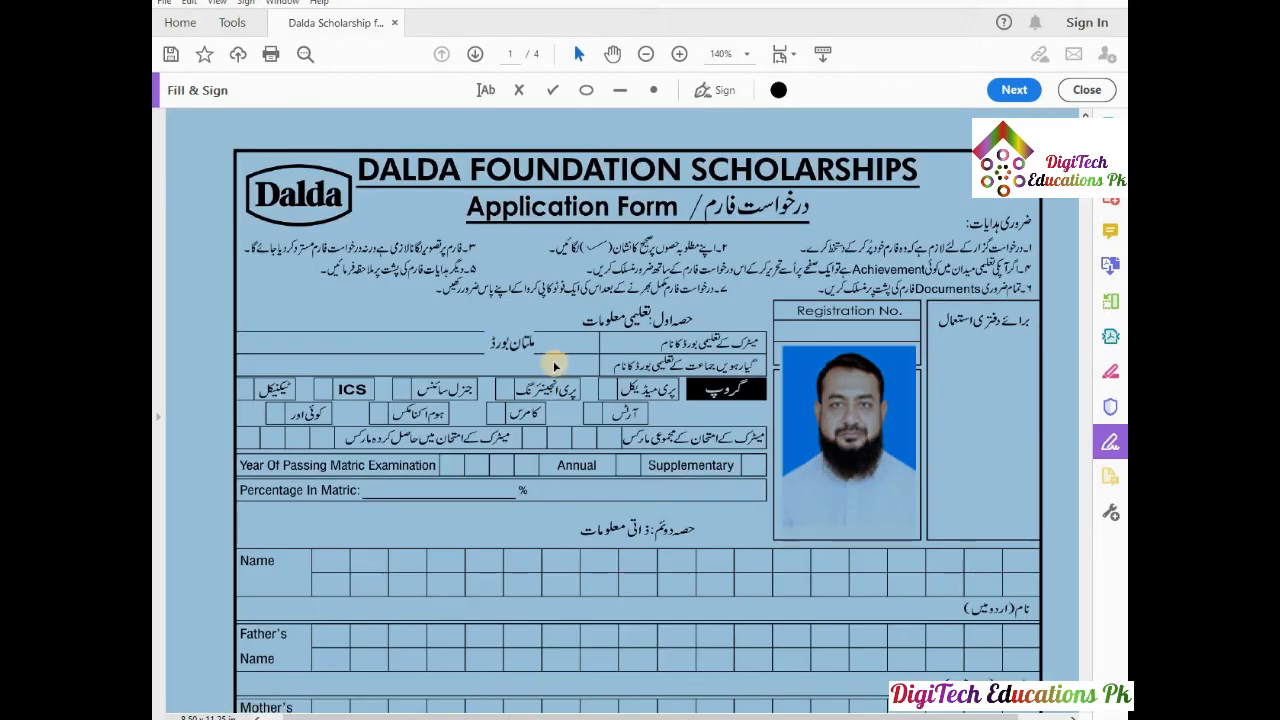
click(553, 363)
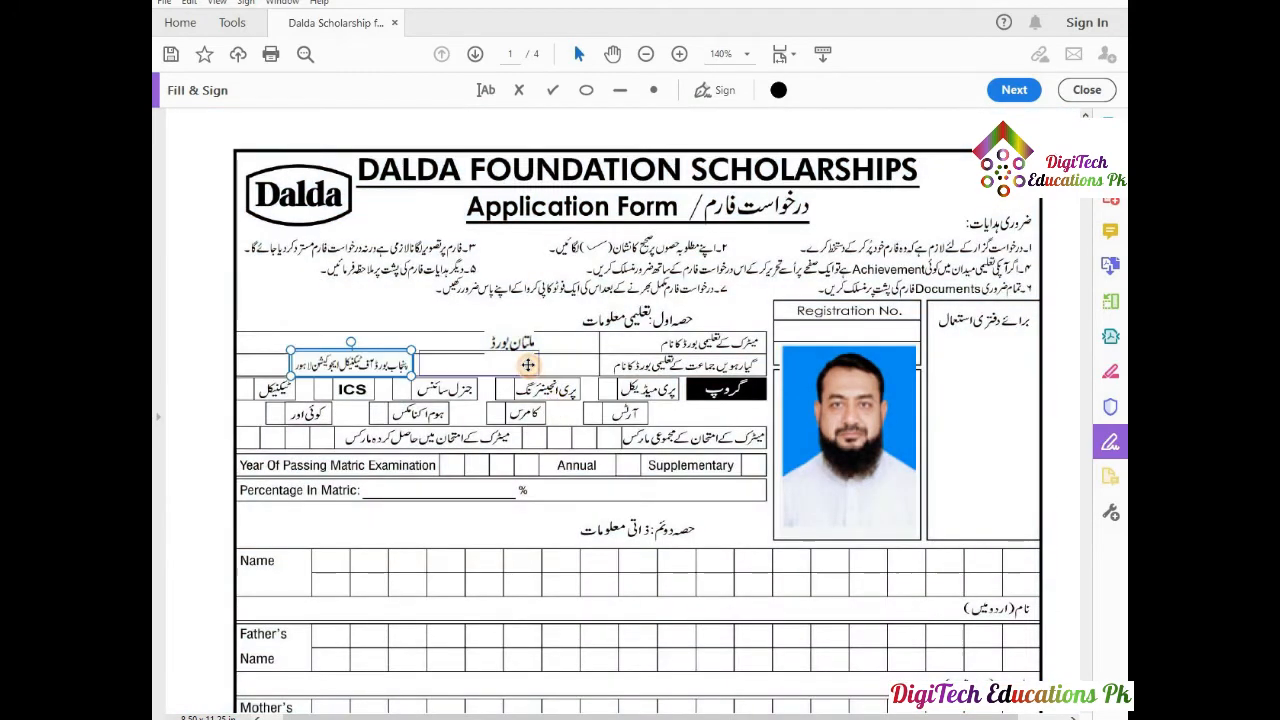
drag(527, 366, 530, 369)
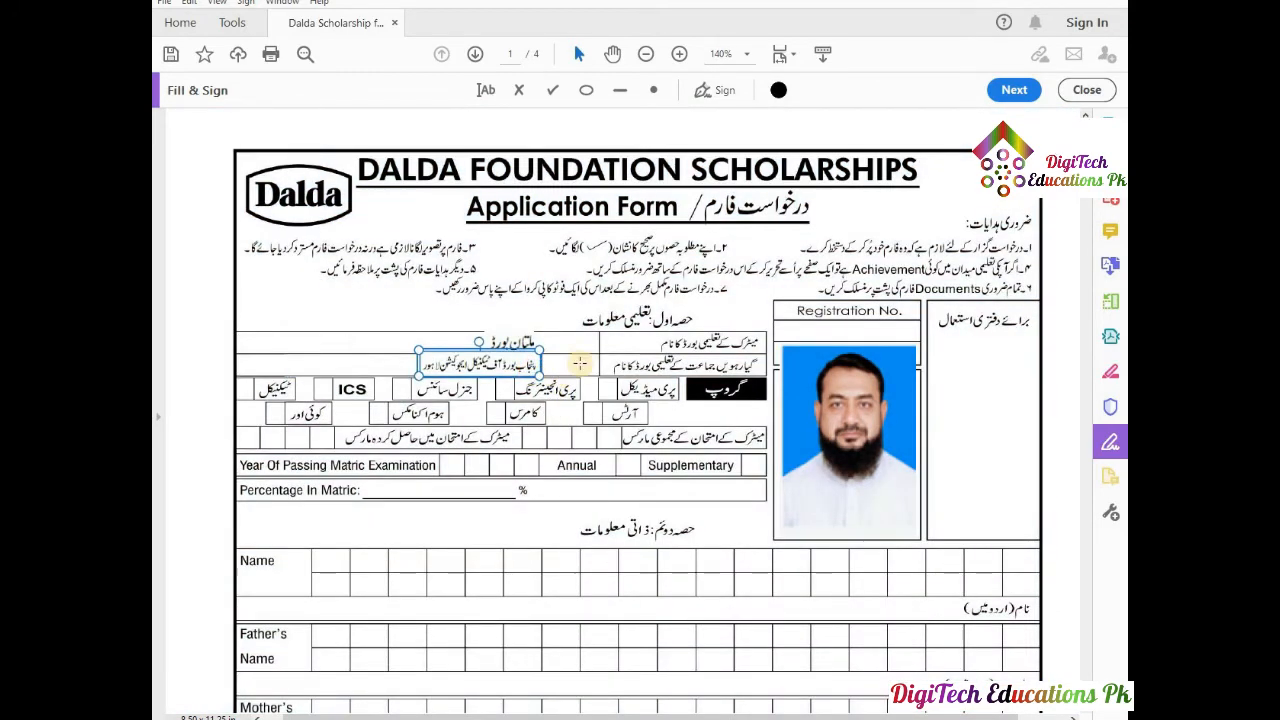
click(590, 352)
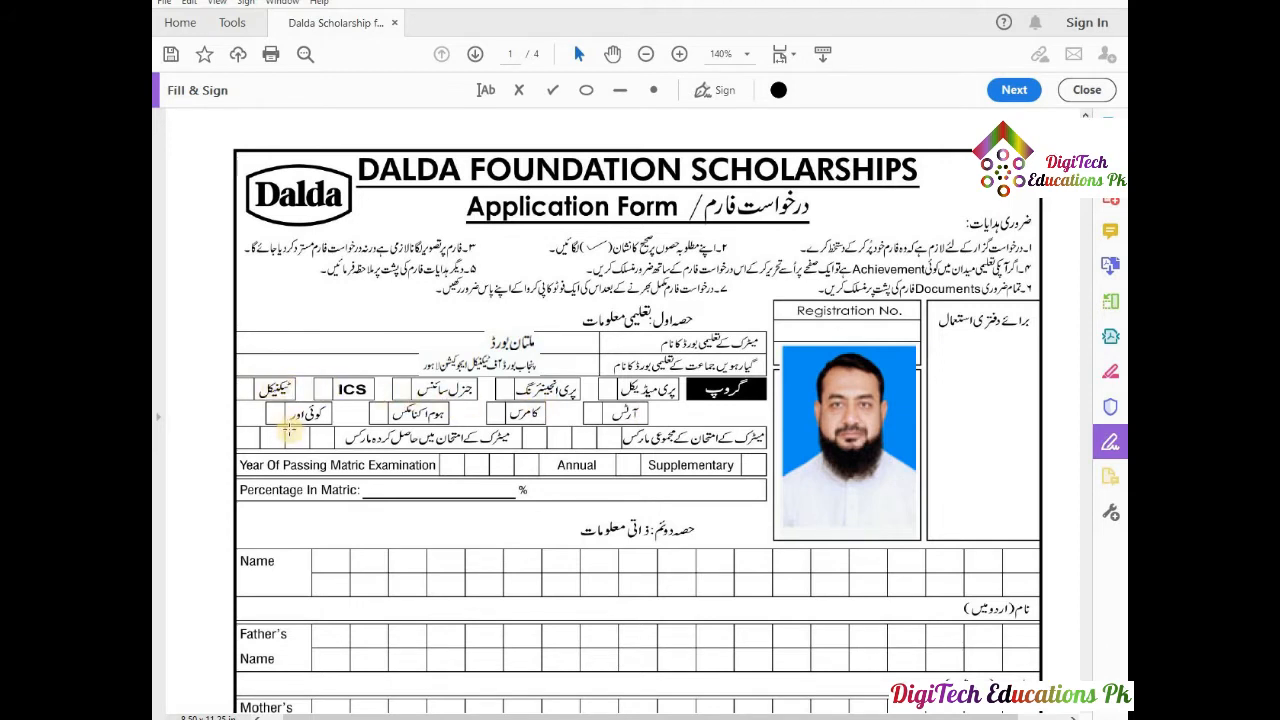
Add aligned checkmarks to the Technical group box and the Supplementary exam box.
click(555, 92)
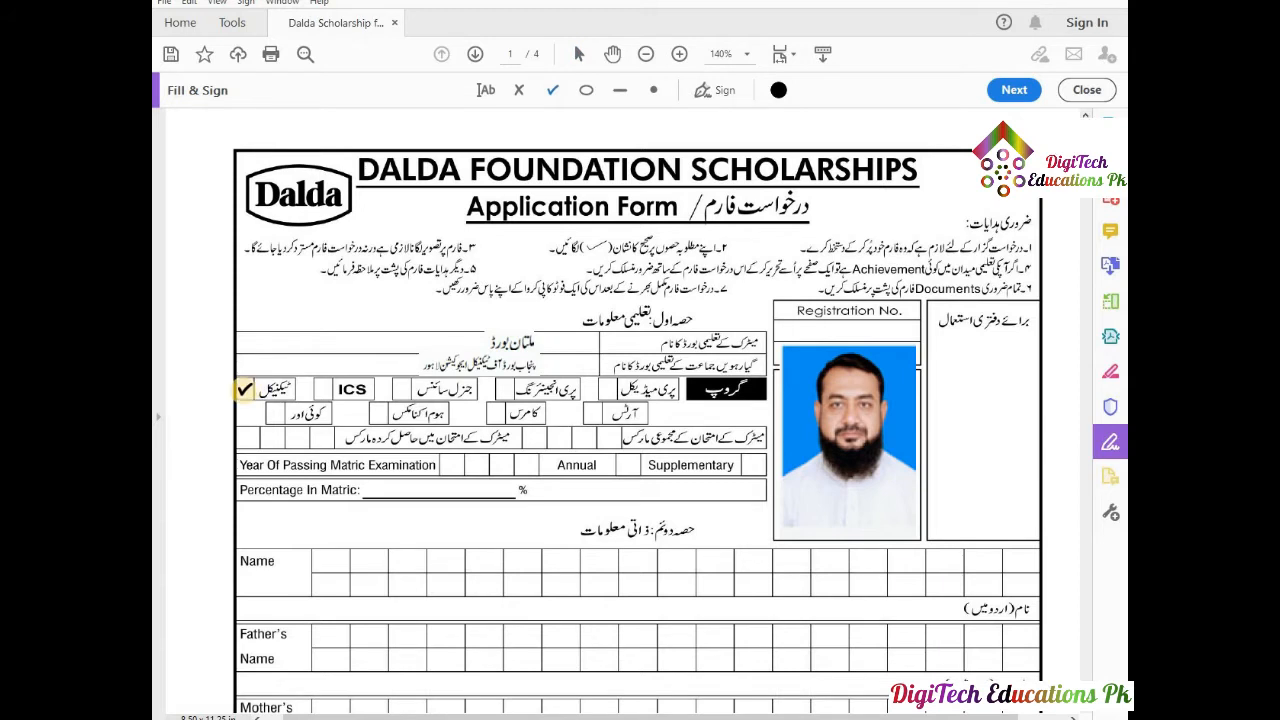
click(244, 388)
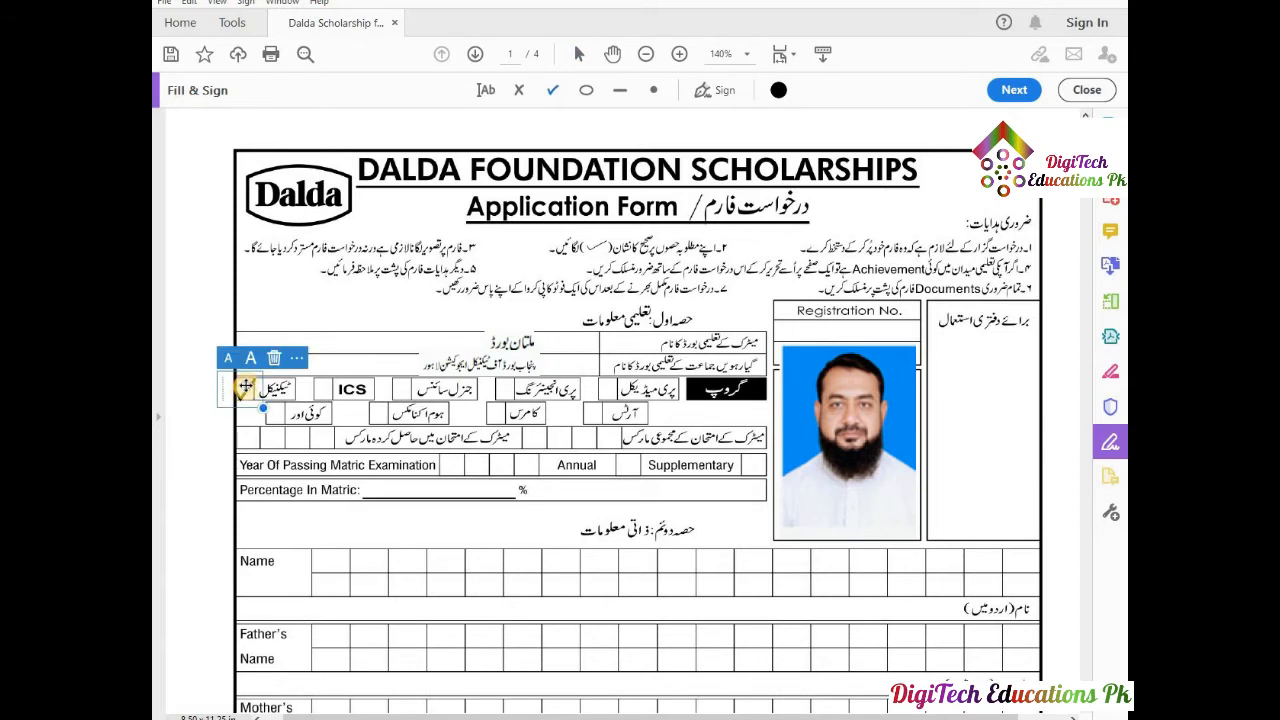
drag(245, 388, 248, 384)
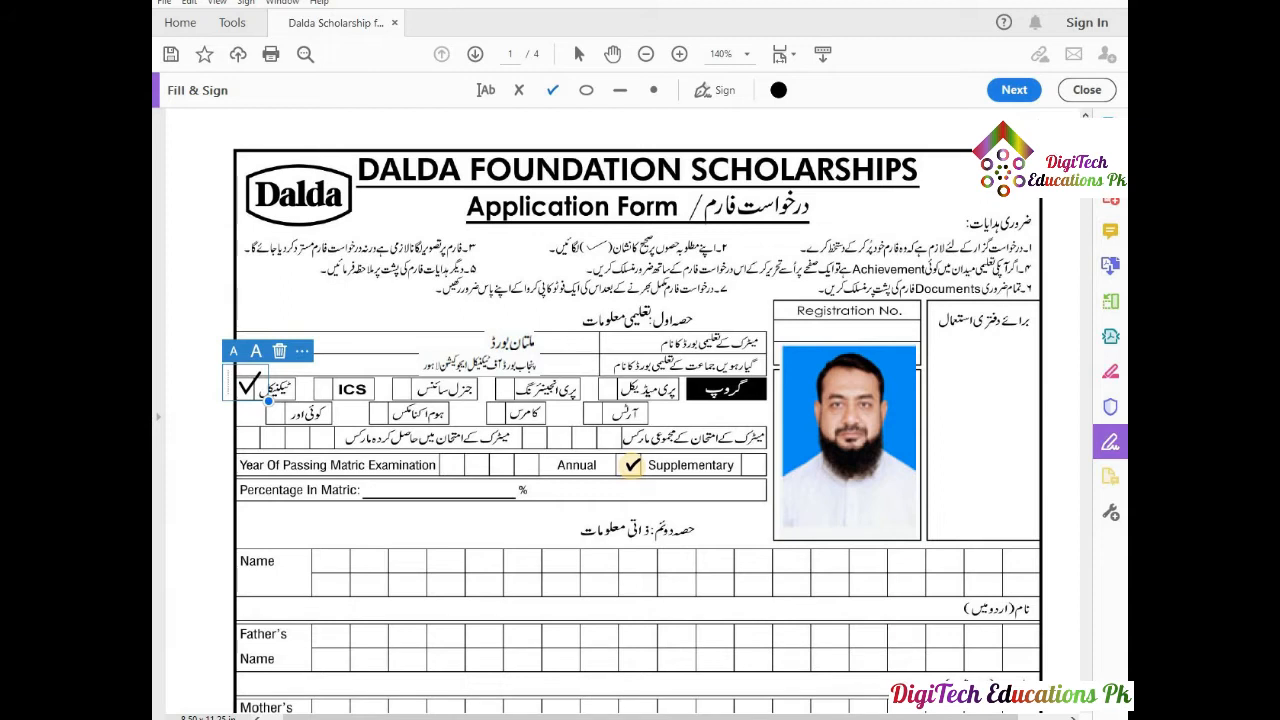
click(630, 462)
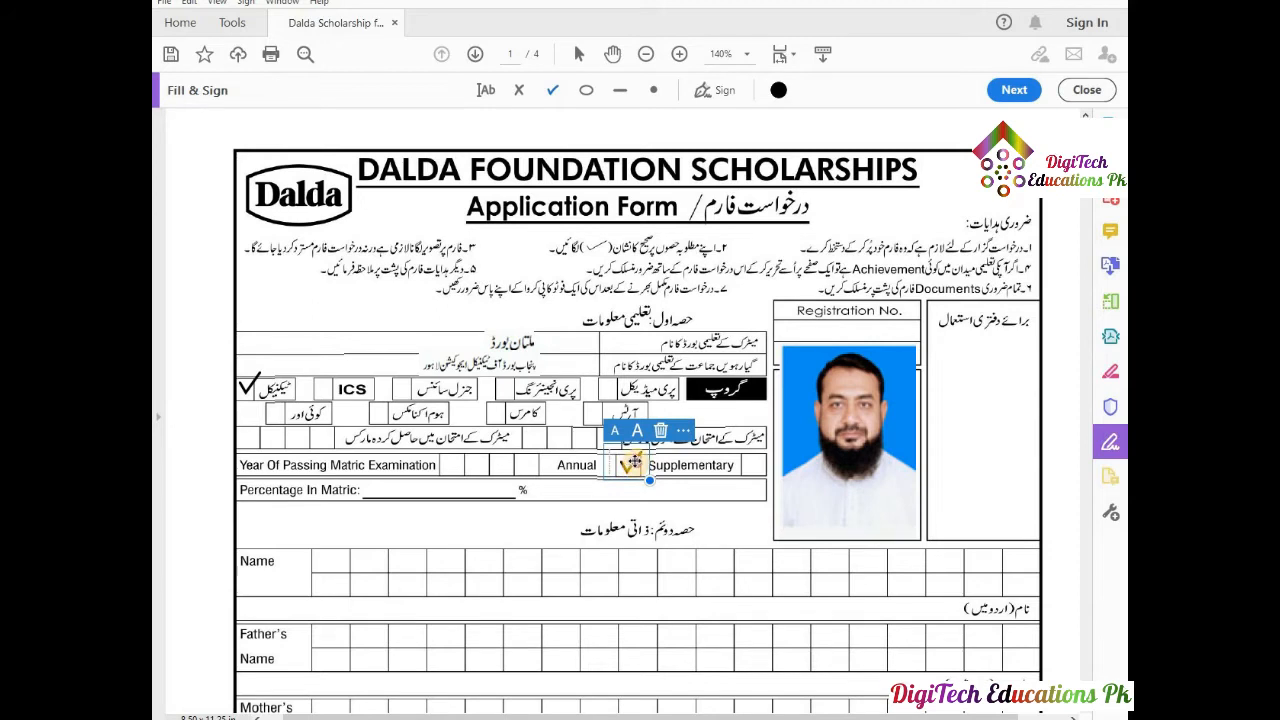
drag(632, 466, 634, 462)
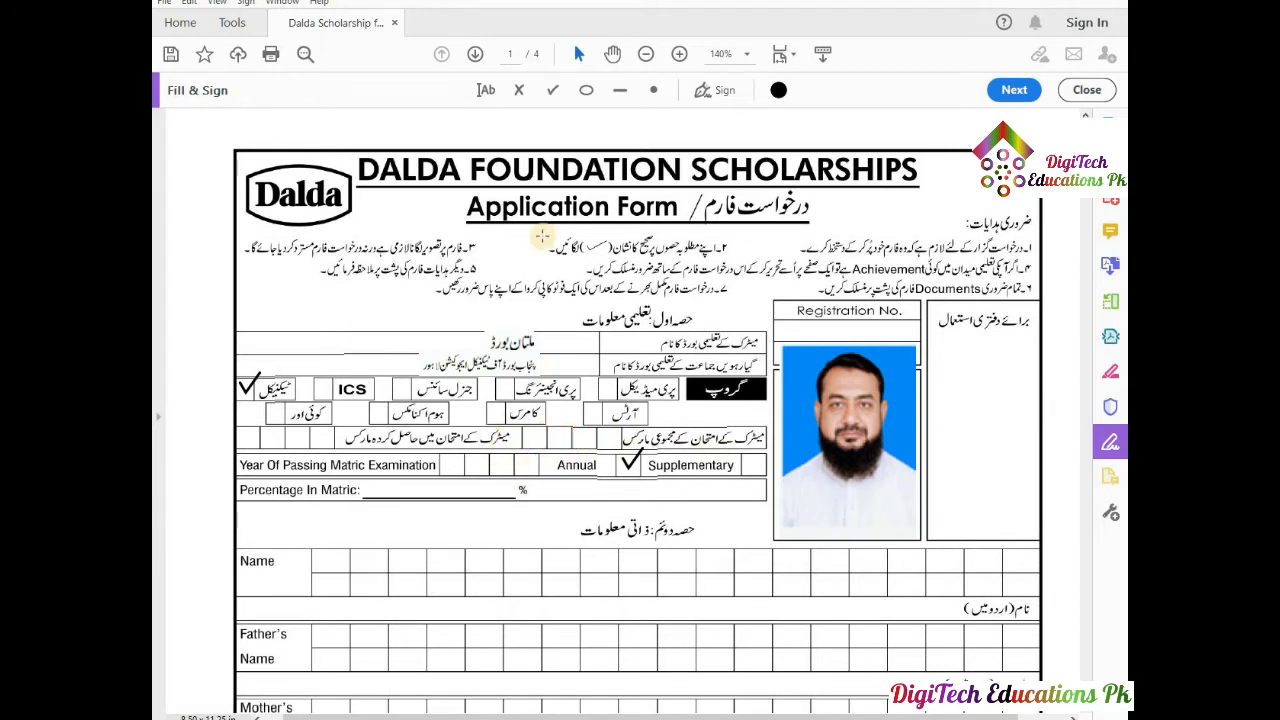
Enter the total marks 1100 on the matric marks row, comb-spaced into its boxes.
click(482, 90)
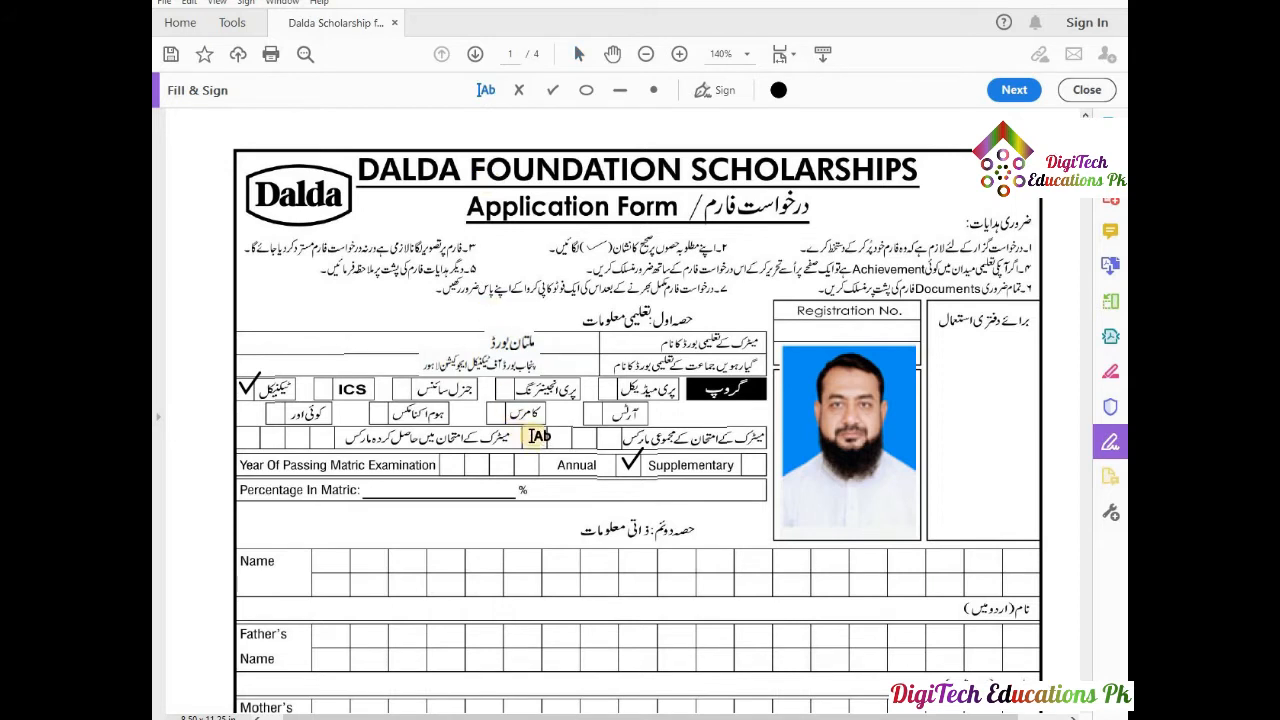
click(530, 437)
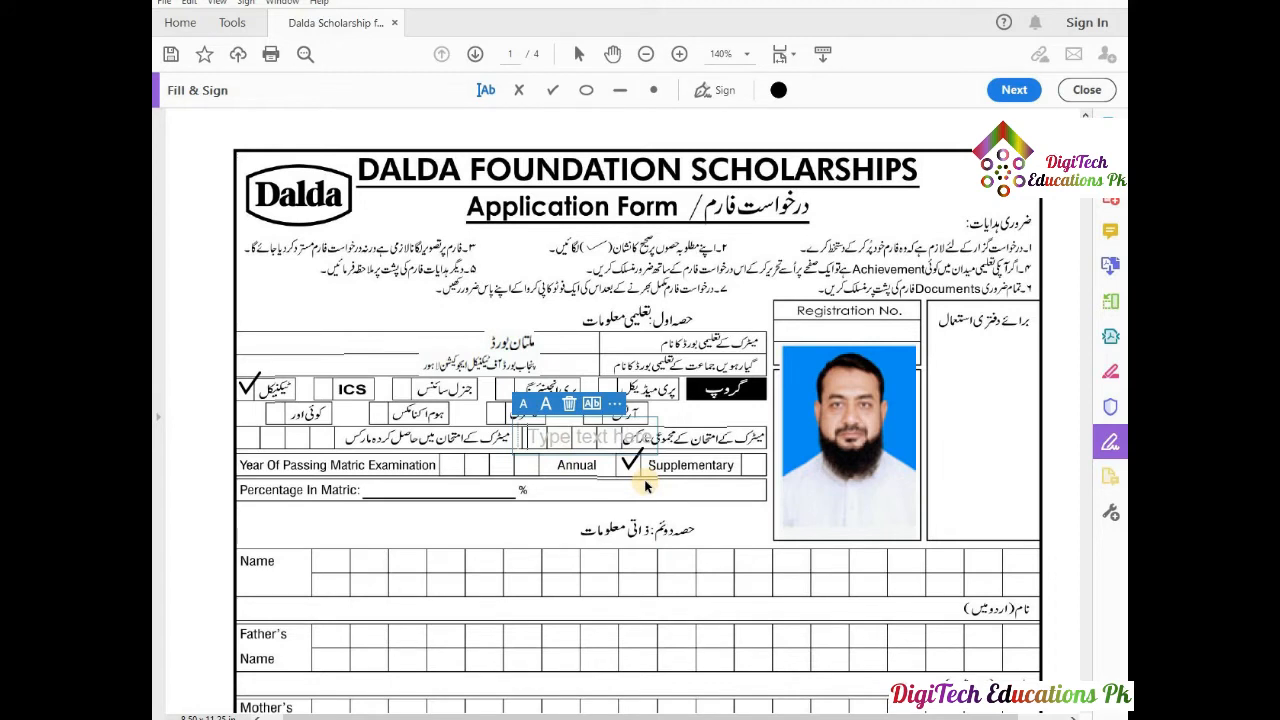
text(1)
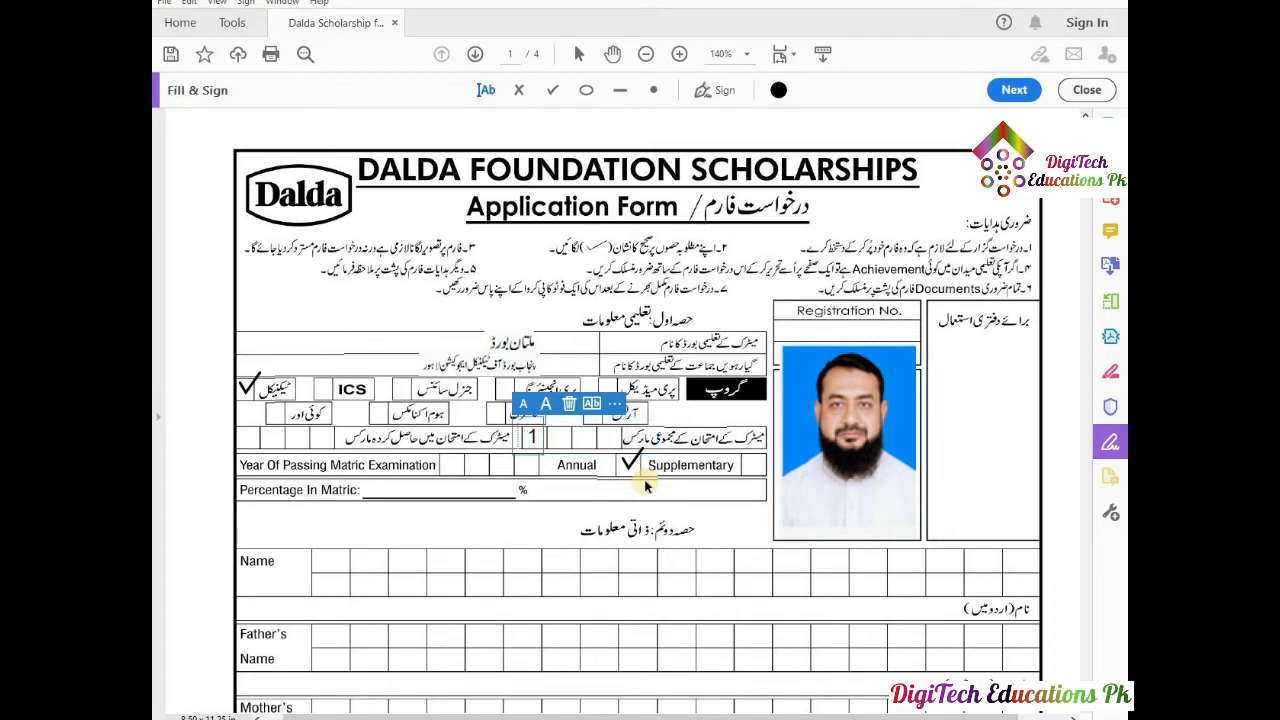
text(100)
click(591, 403)
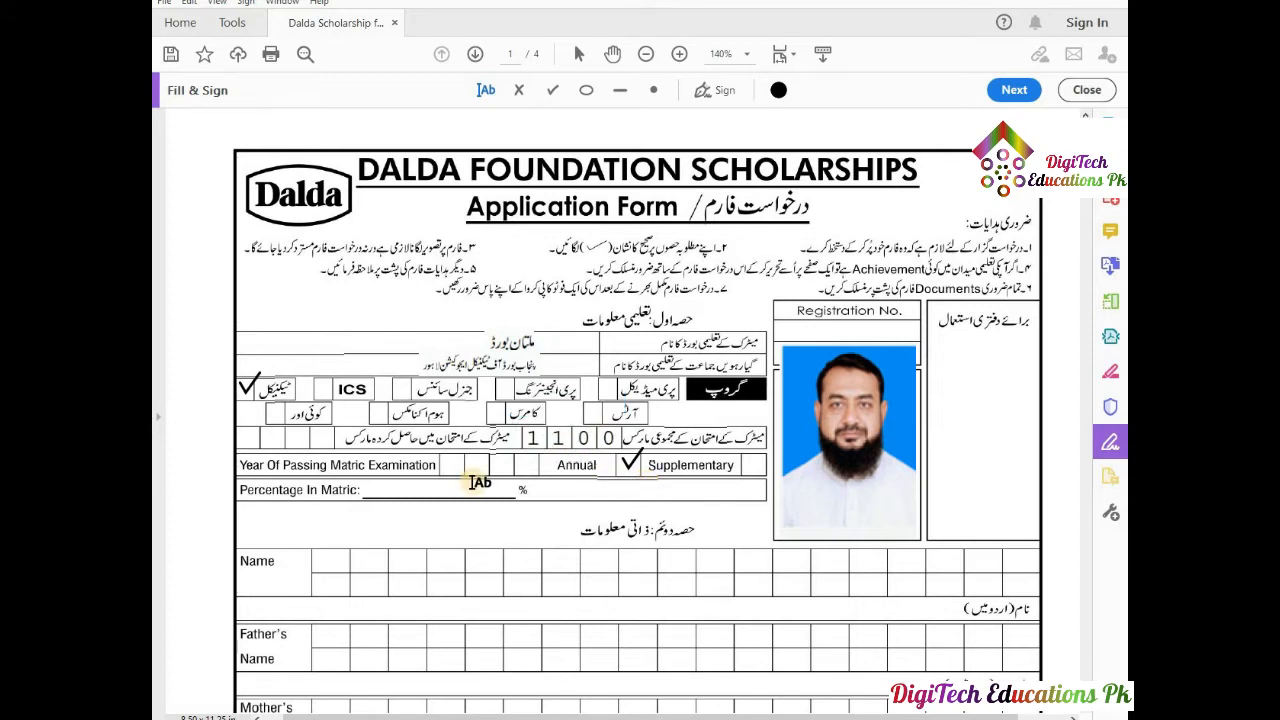
Enter 850 as marks obtained, comb-spaced and aligned with its boxes.
click(247, 437)
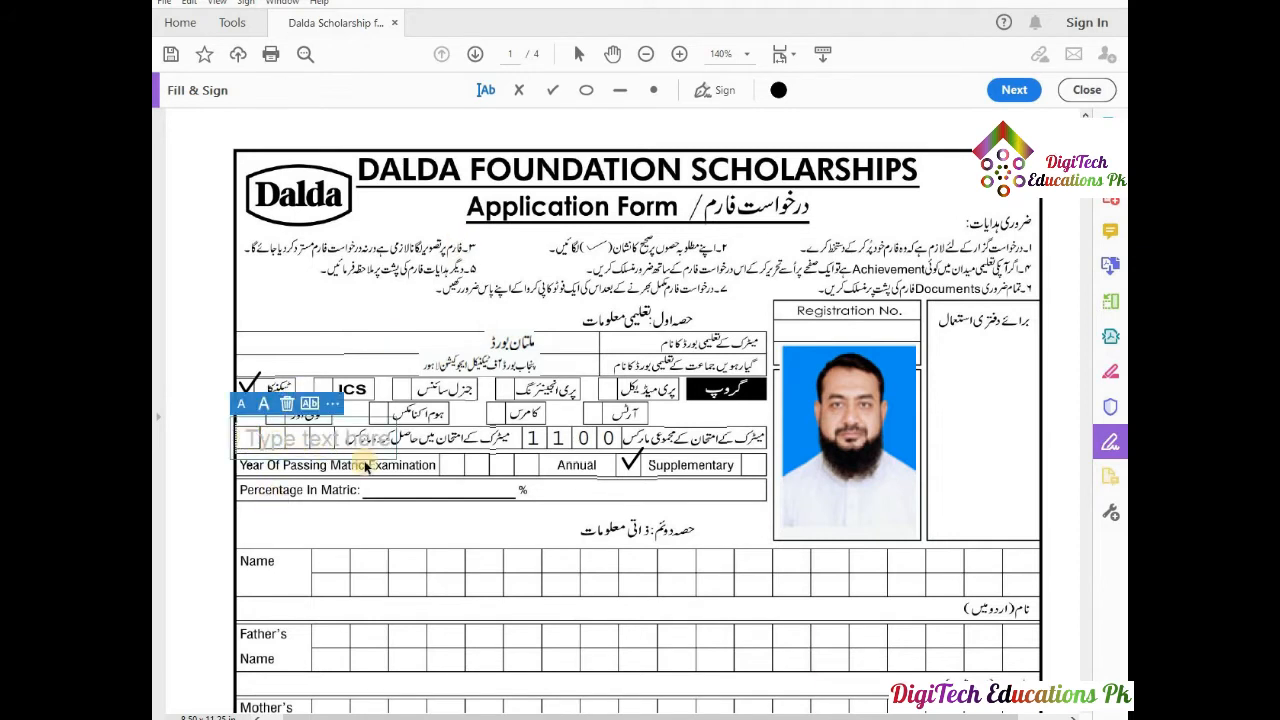
text(850)
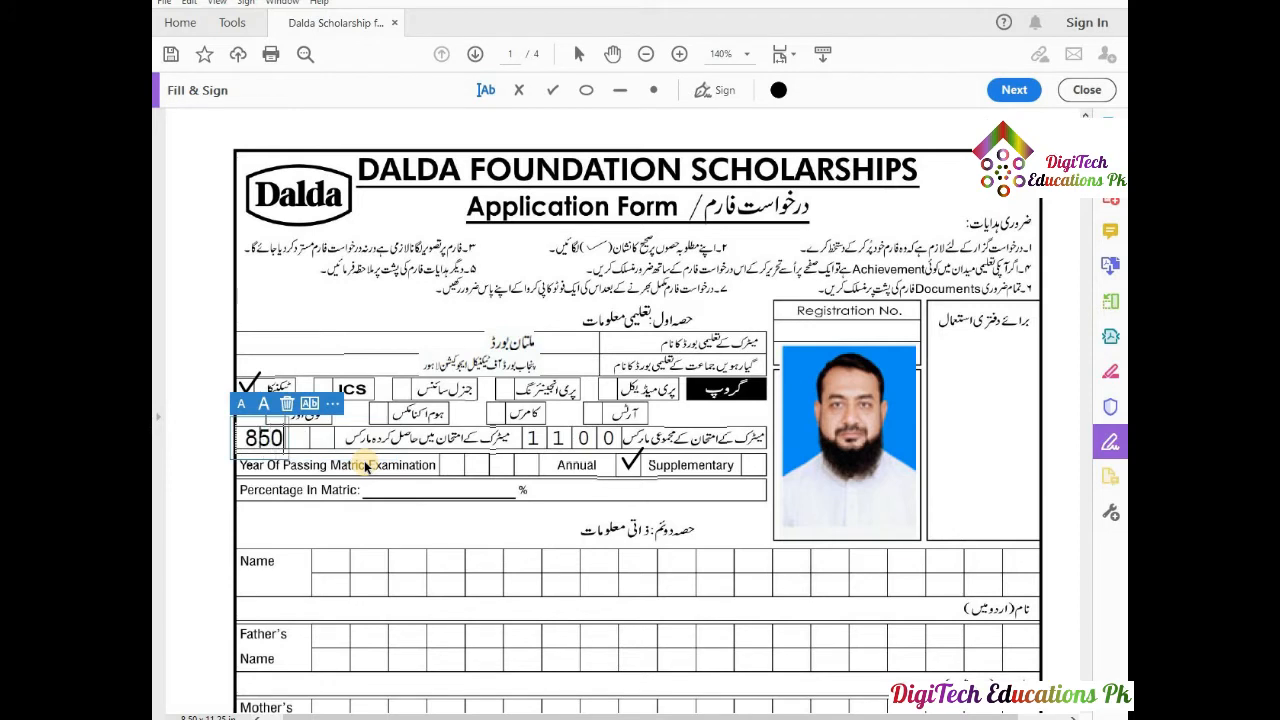
click(309, 403)
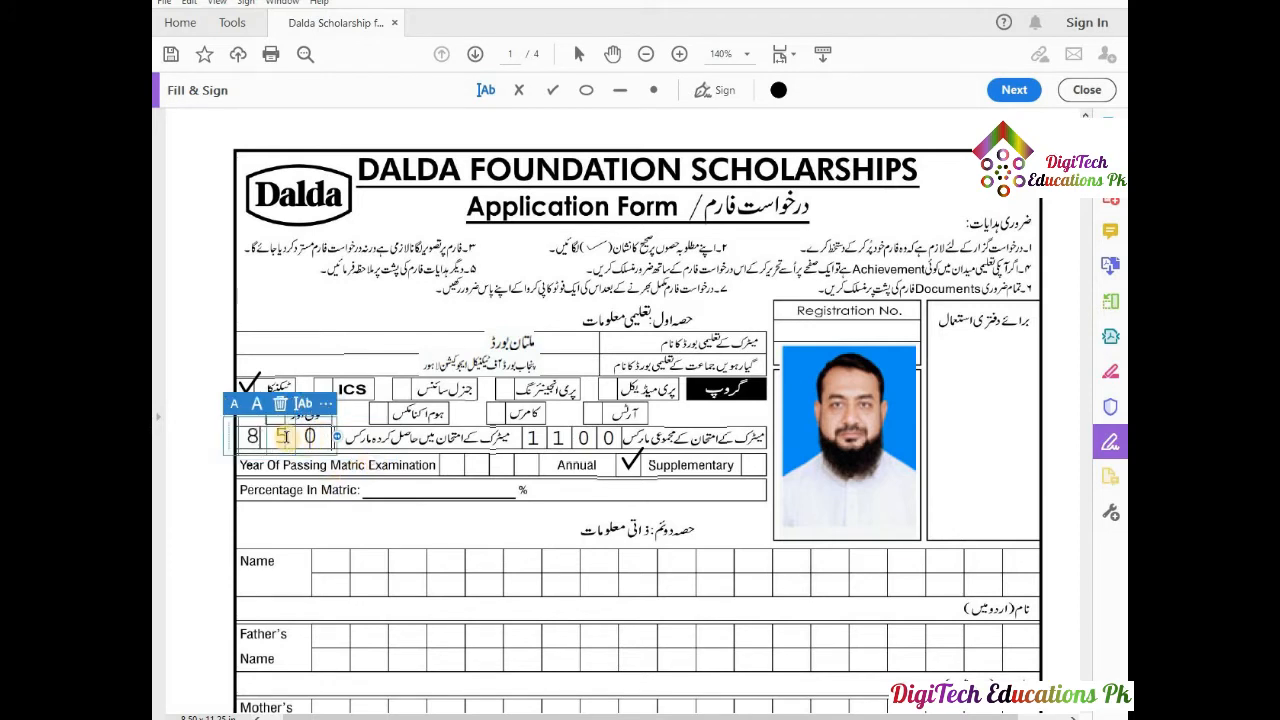
click(390, 465)
click(282, 435)
click(360, 455)
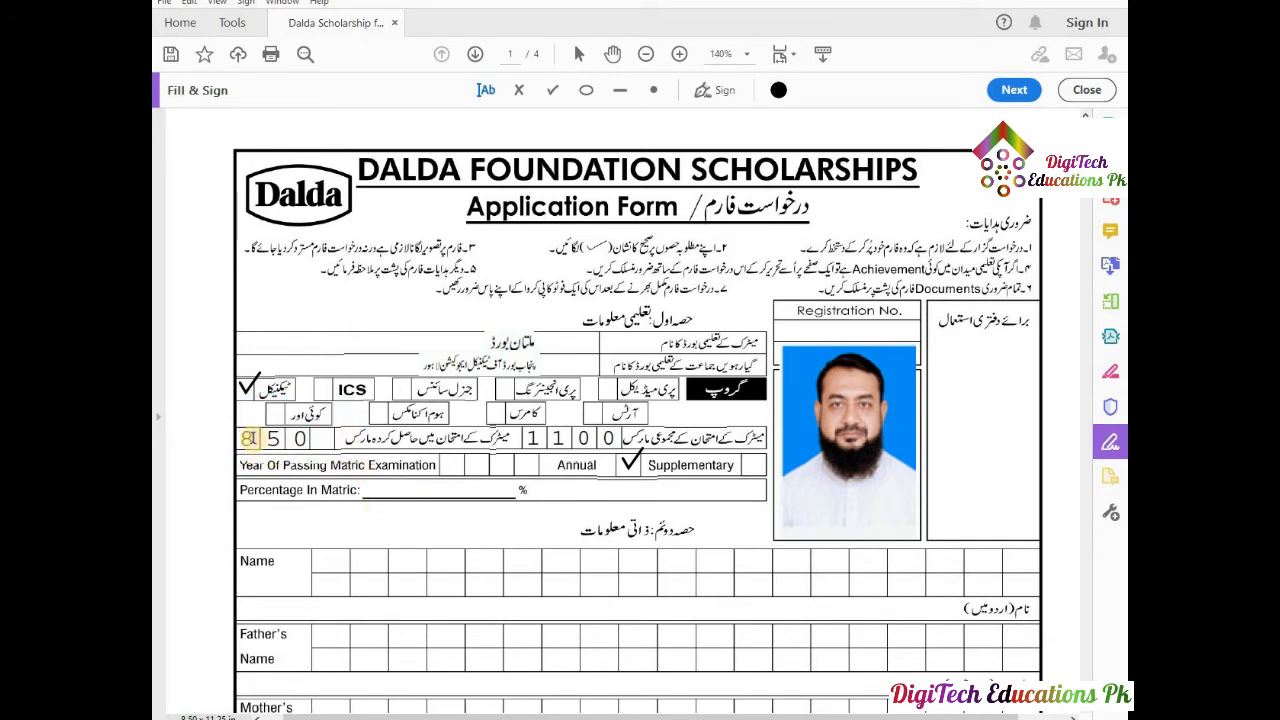
click(228, 441)
drag(224, 441, 247, 440)
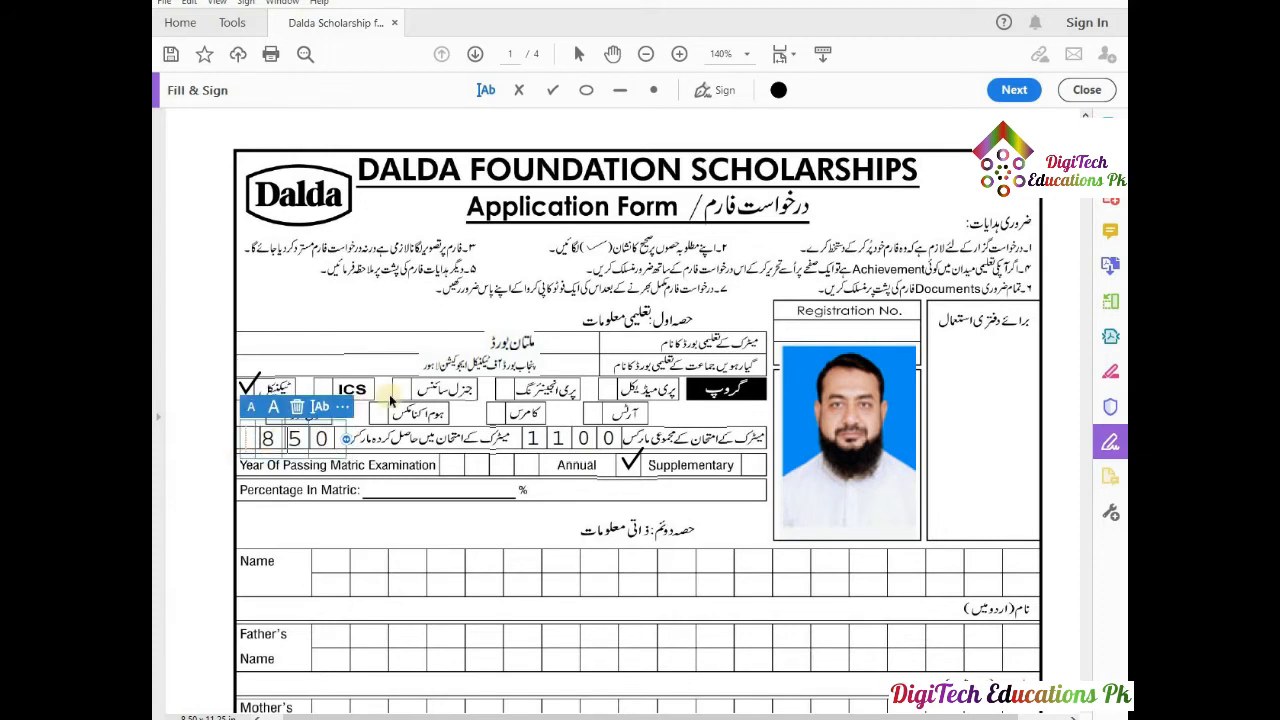
click(374, 441)
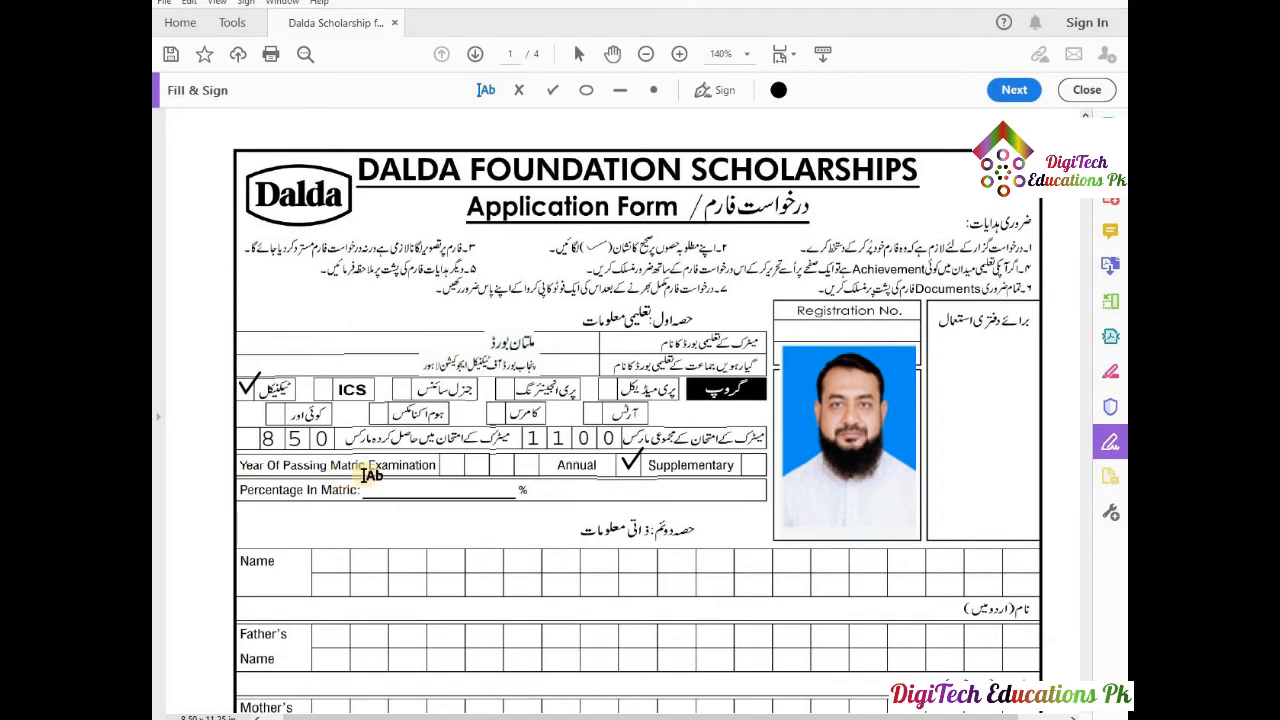
Enter 2020 as the Year of Passing, spaced one digit per box.
click(452, 464)
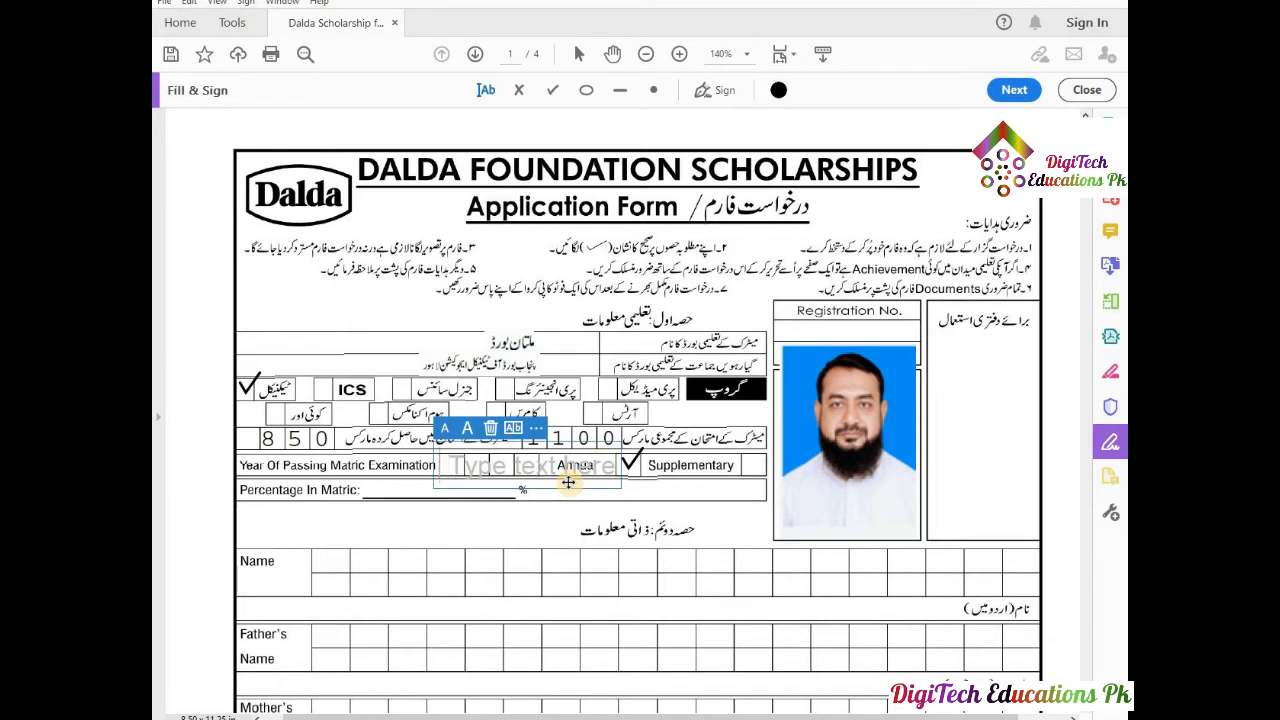
text(2020)
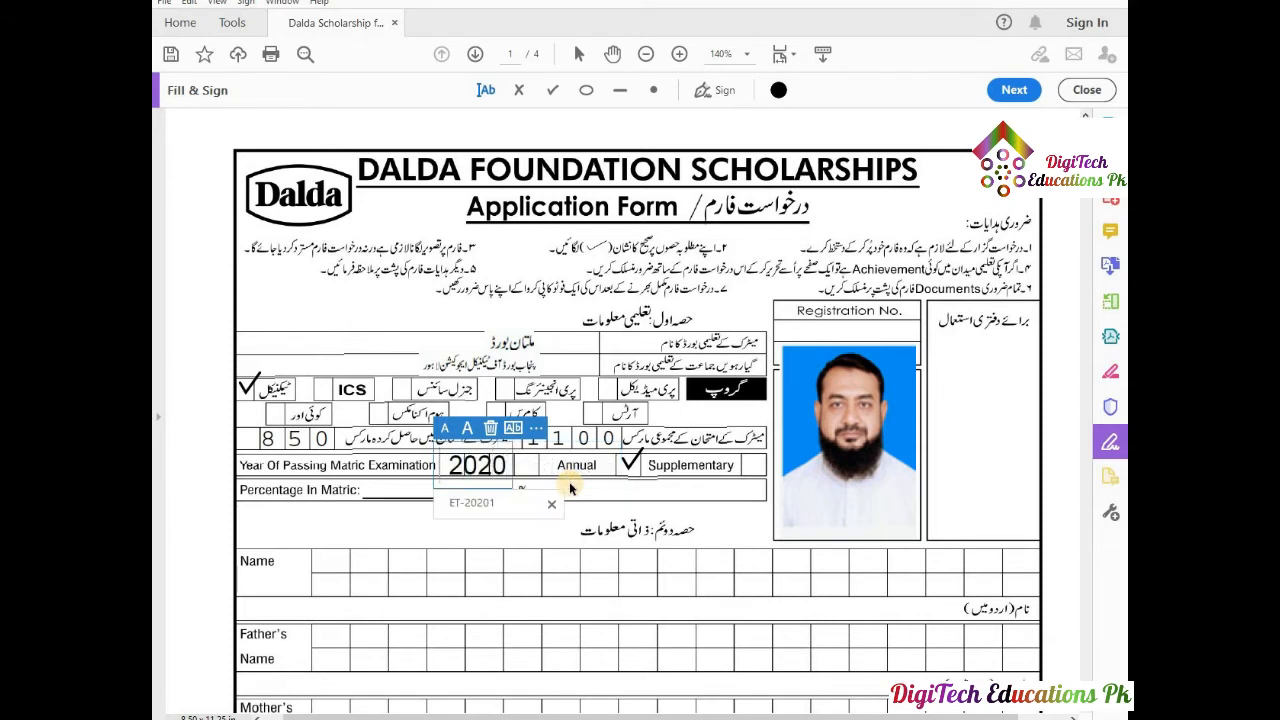
click(513, 427)
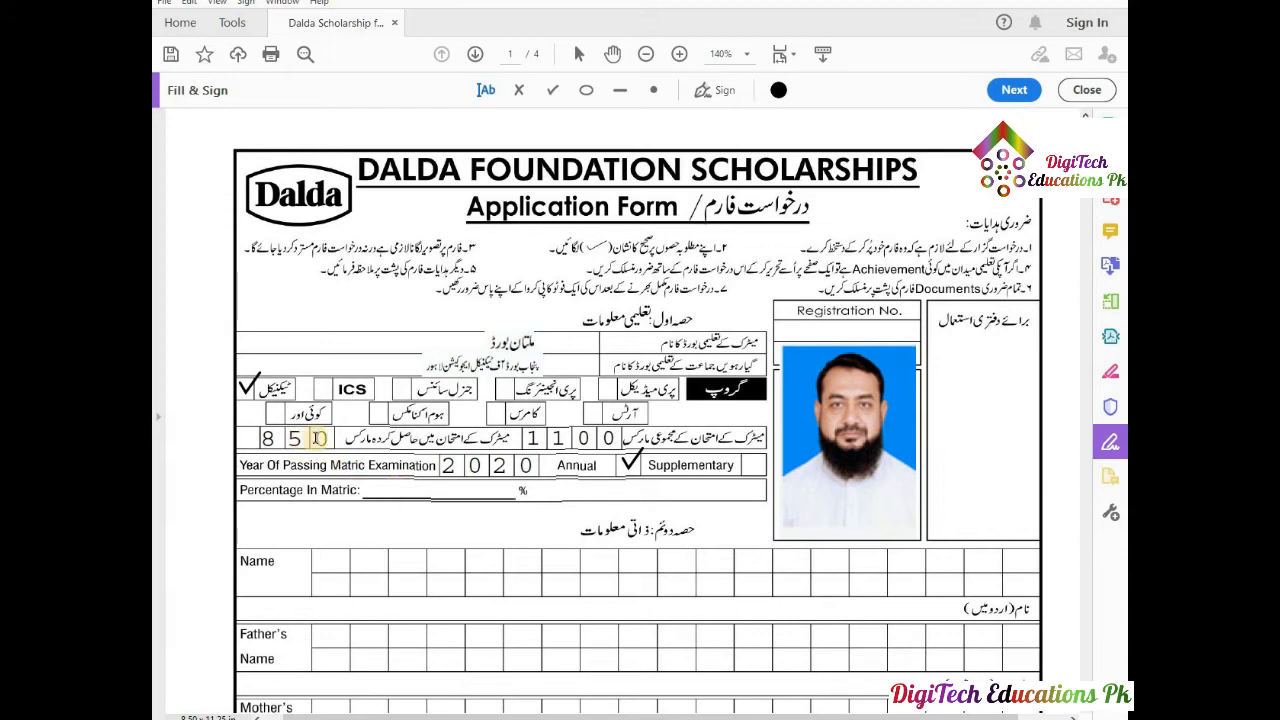
Add 77.27% on the Percentage In Matric line in a smaller font.
click(408, 489)
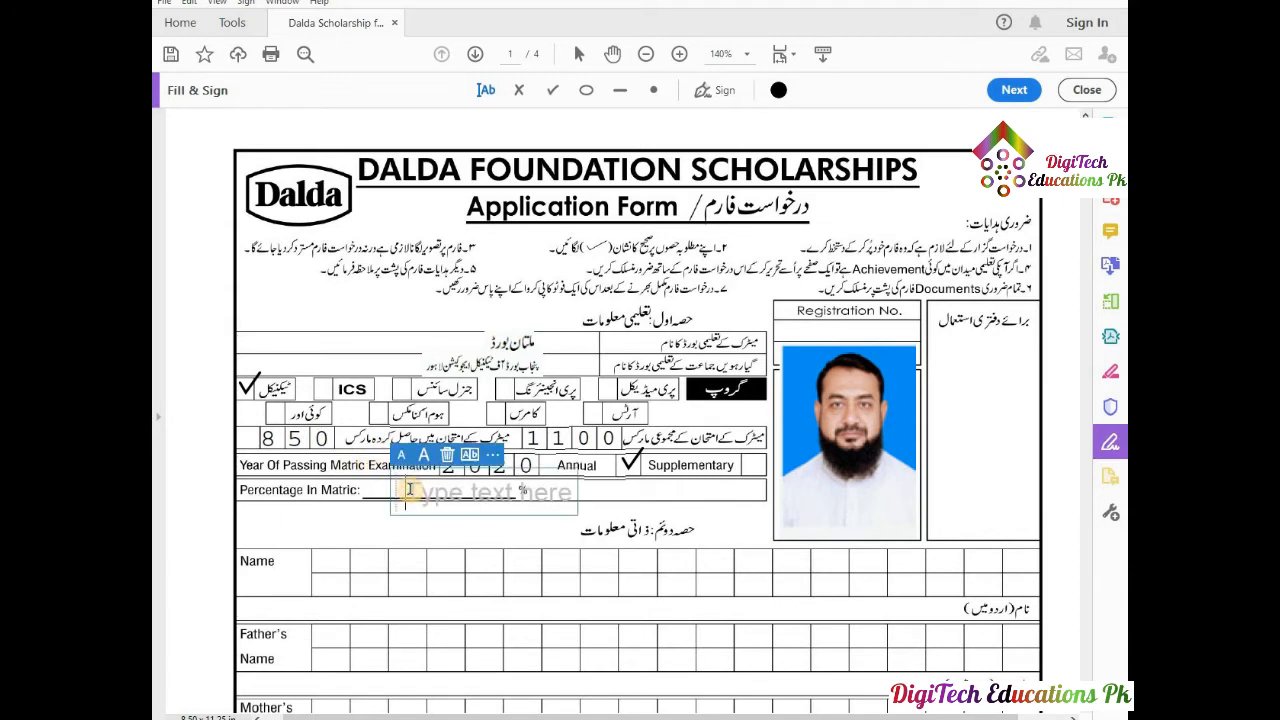
text(77.)
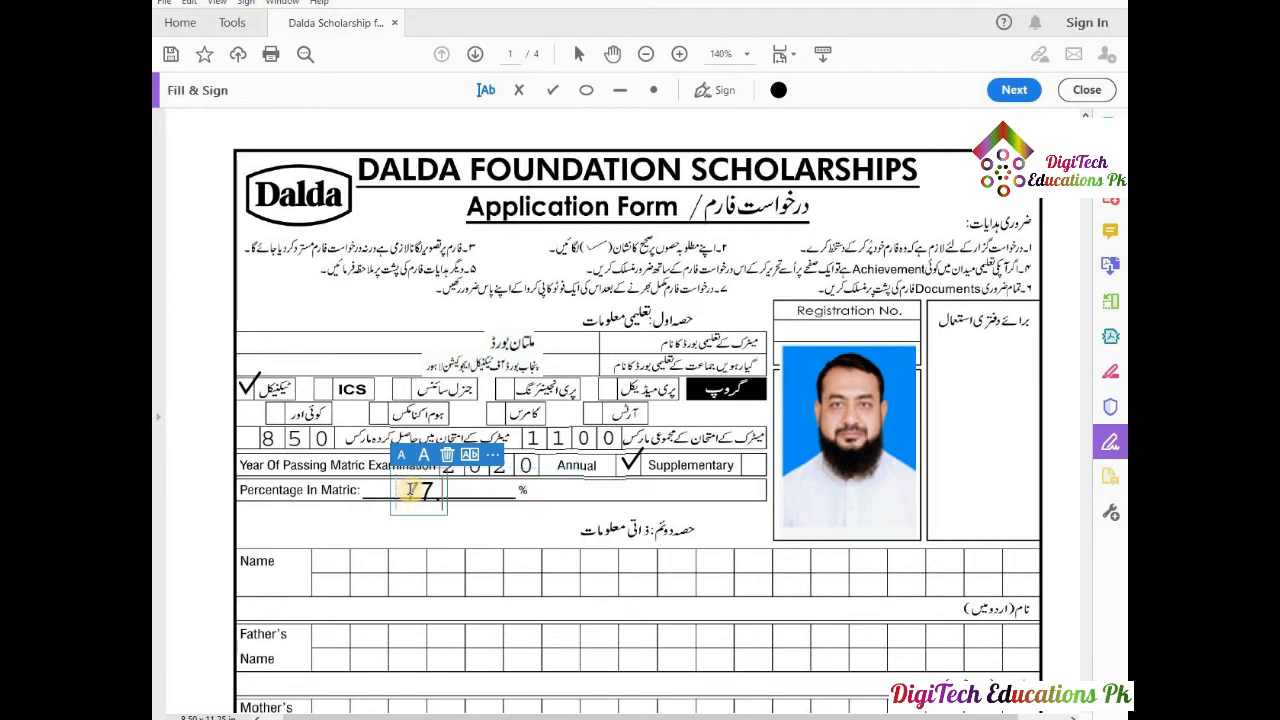
text(27%)
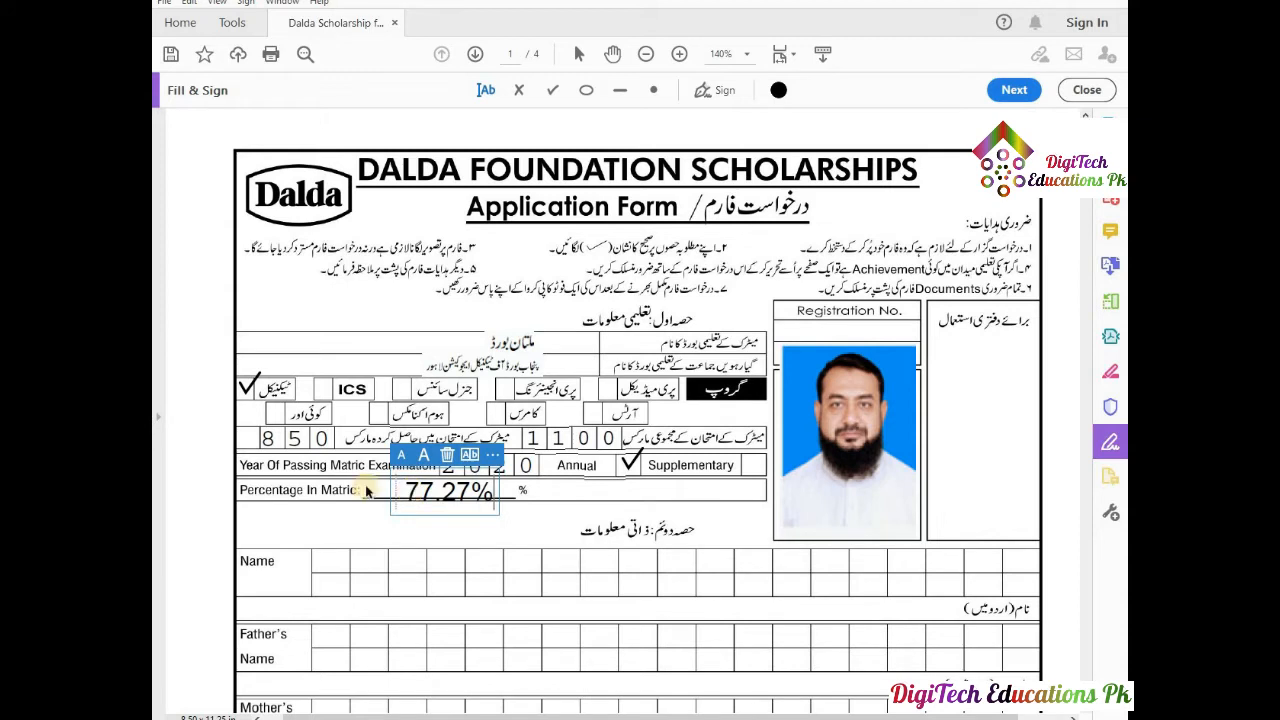
click(400, 456)
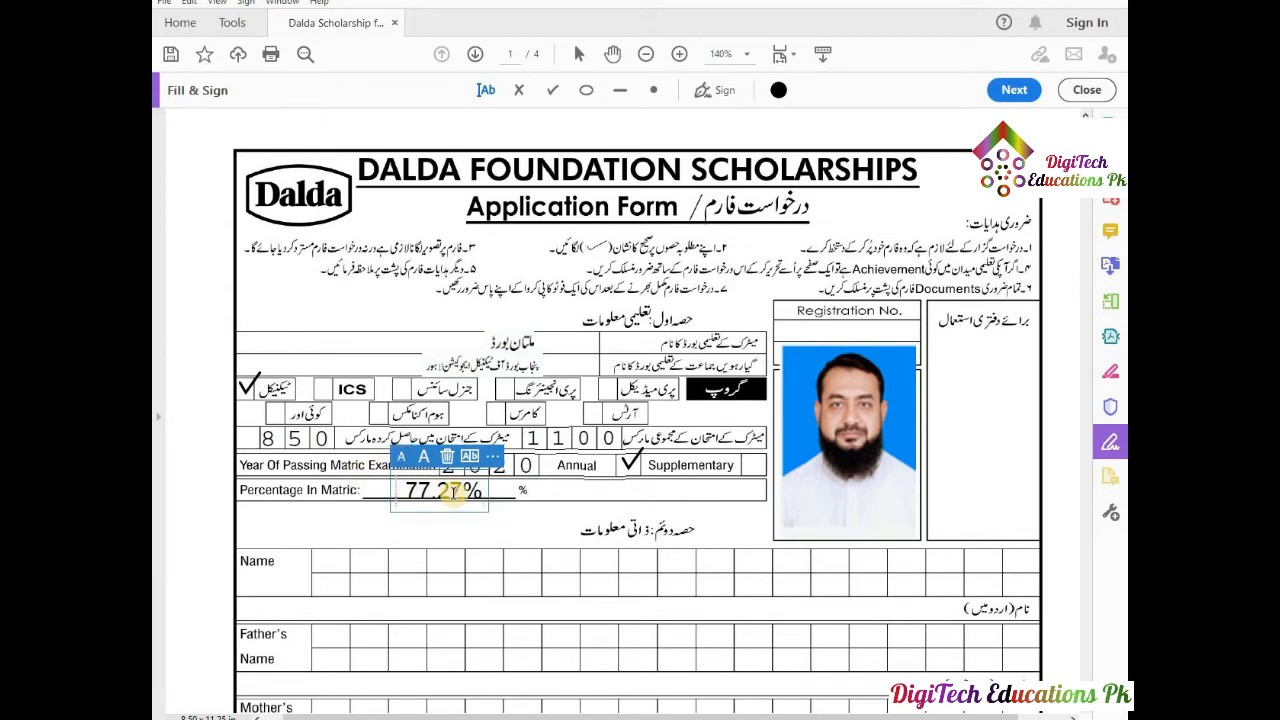
drag(455, 500, 456, 497)
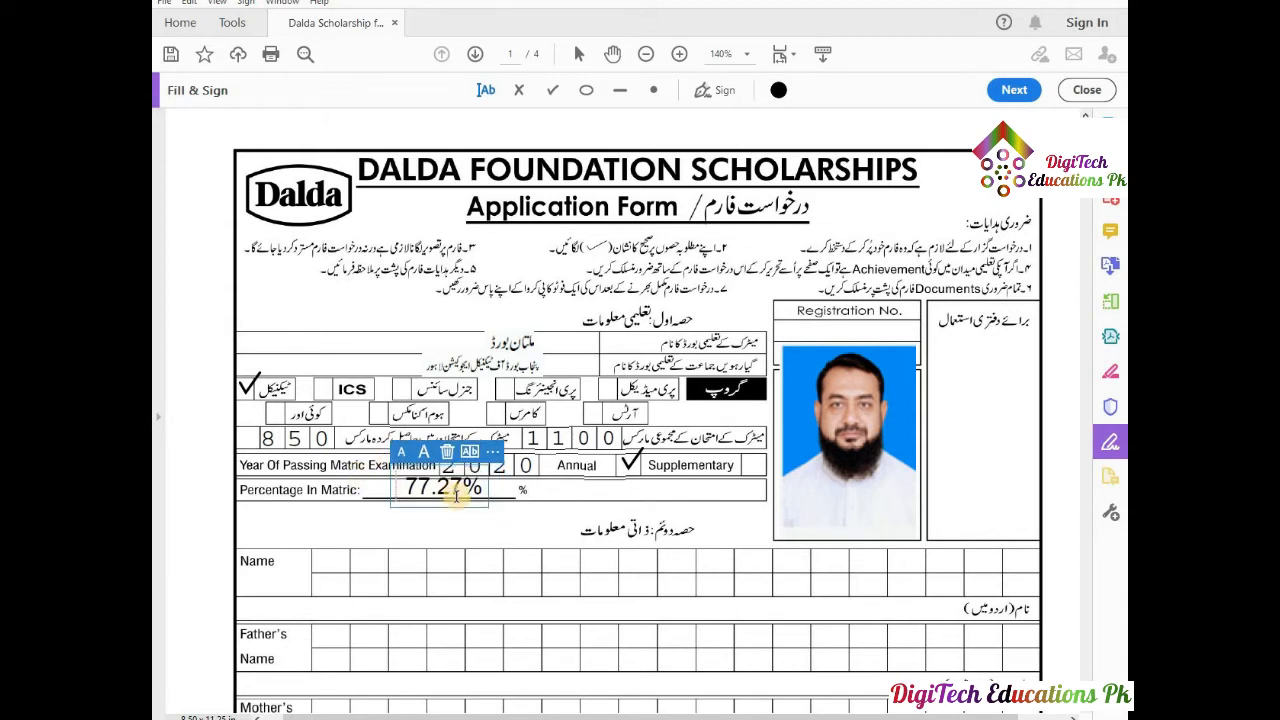
click(536, 530)
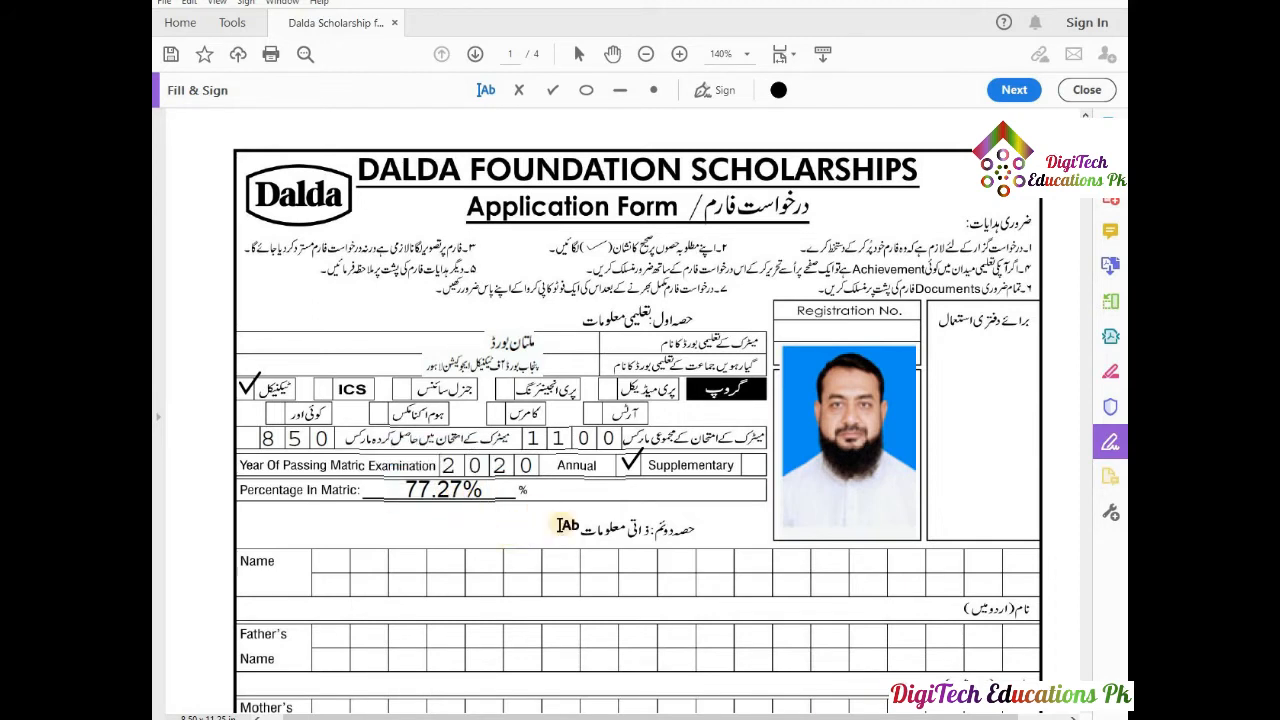
Type the applicant's full name in capitals on the Name row, smaller and comb-spaced to fit the boxes.
click(337, 561)
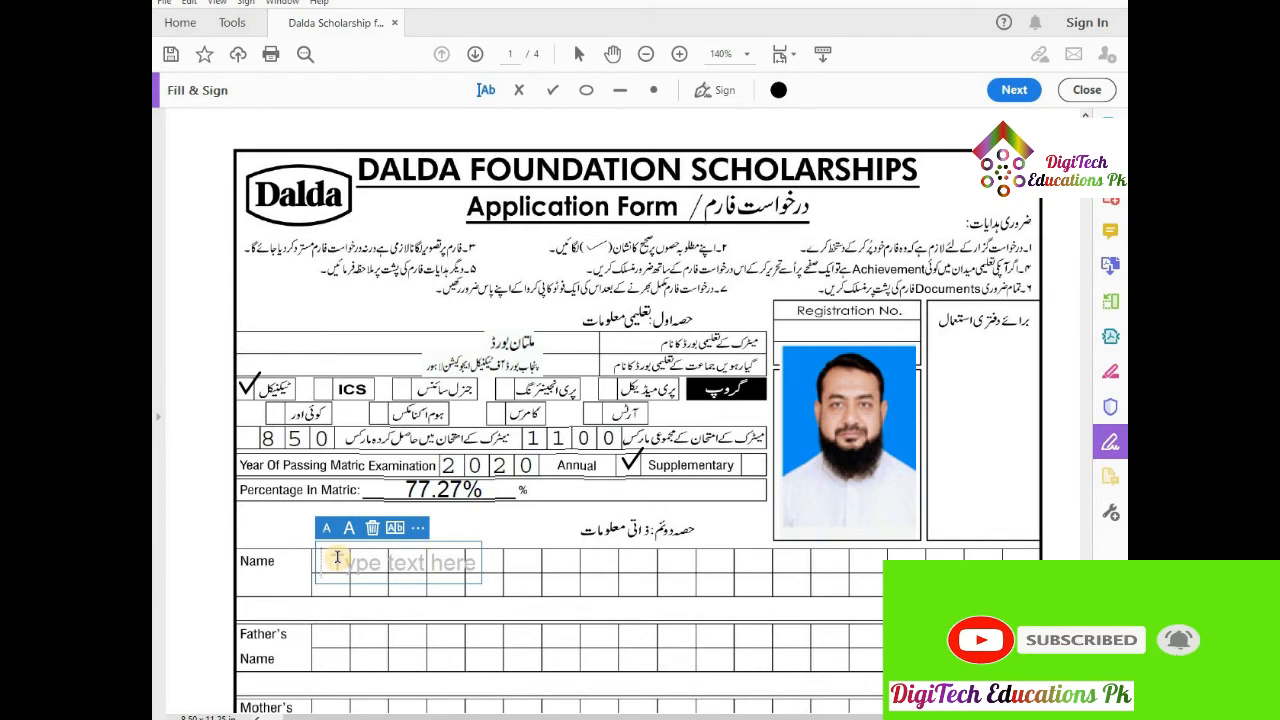
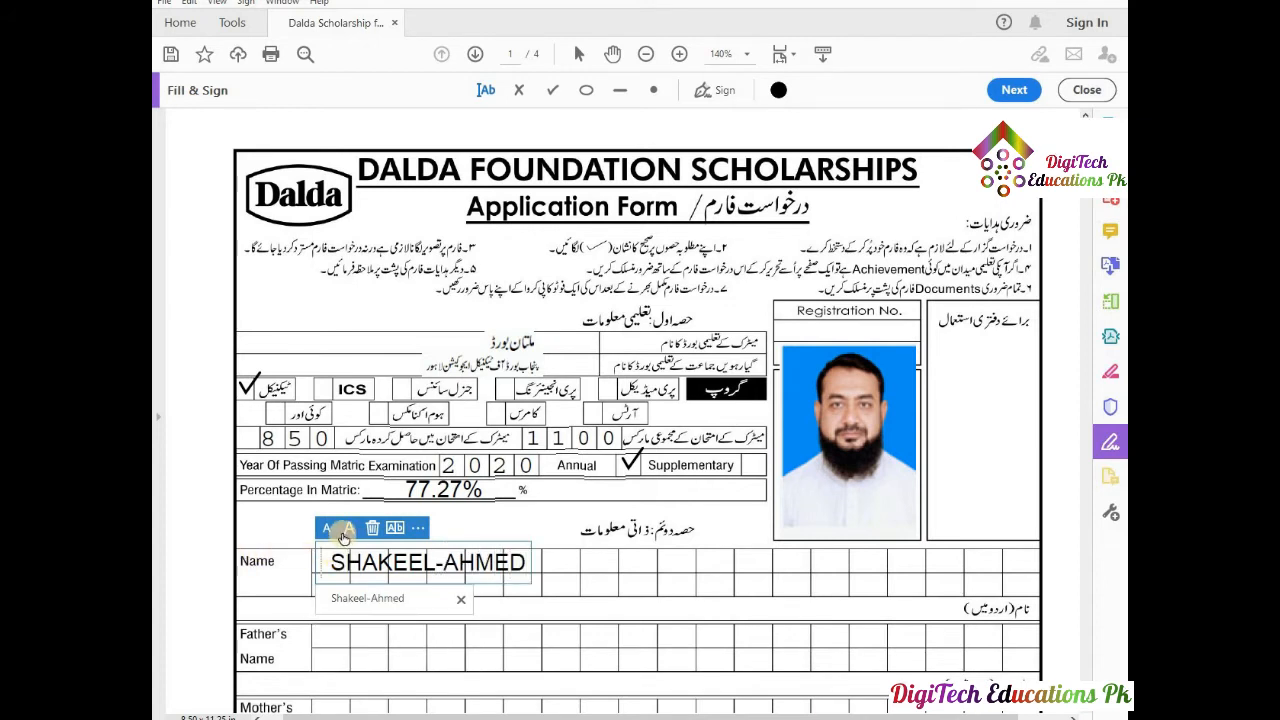
click(326, 528)
click(395, 529)
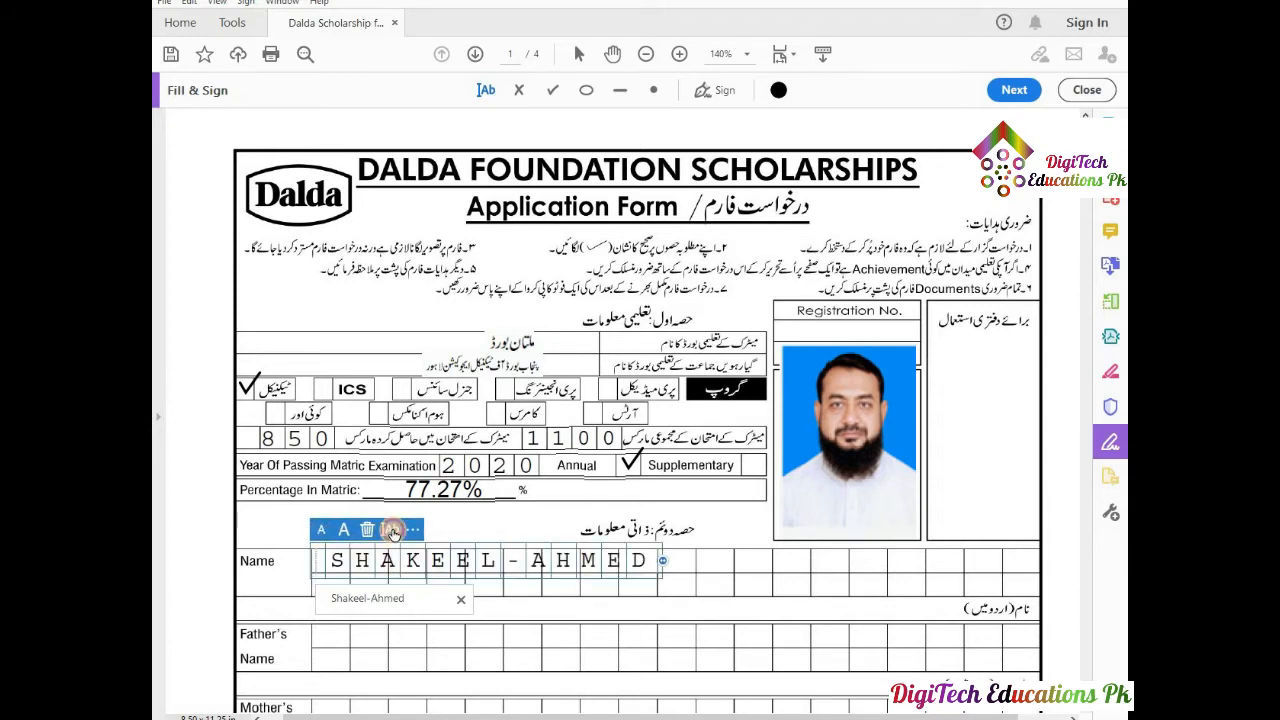
drag(666, 561, 795, 568)
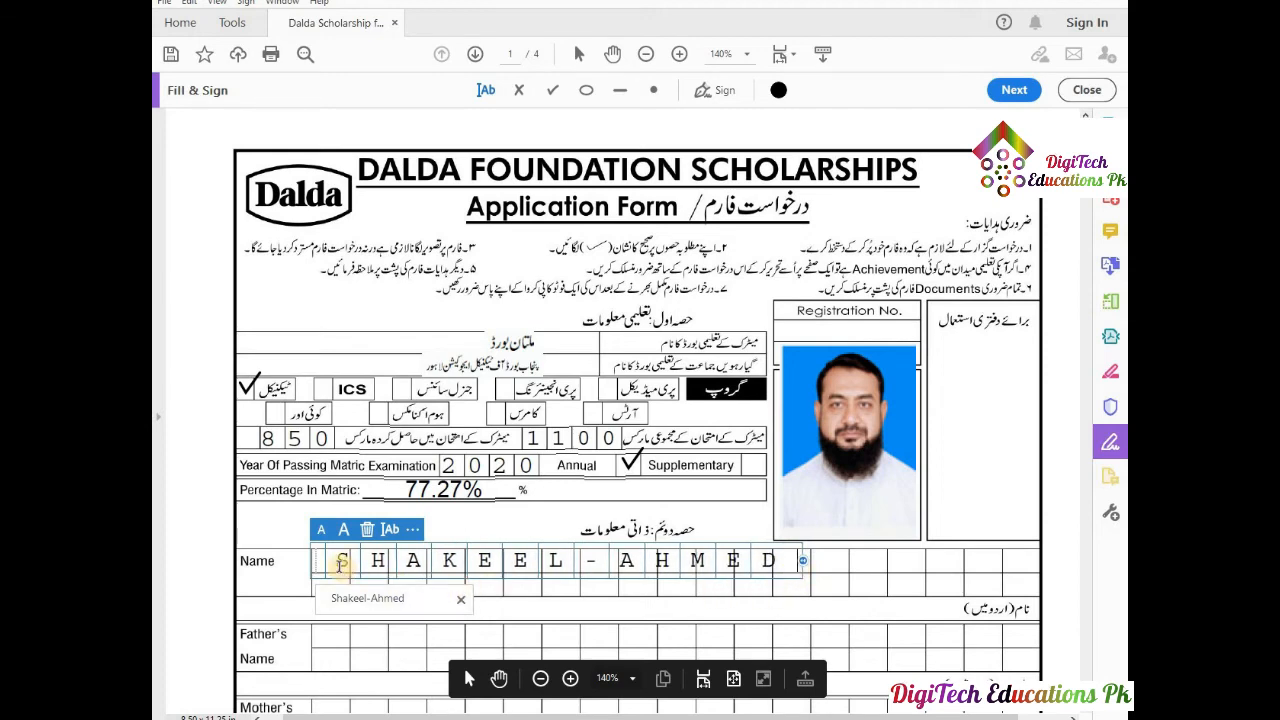
drag(314, 561, 310, 561)
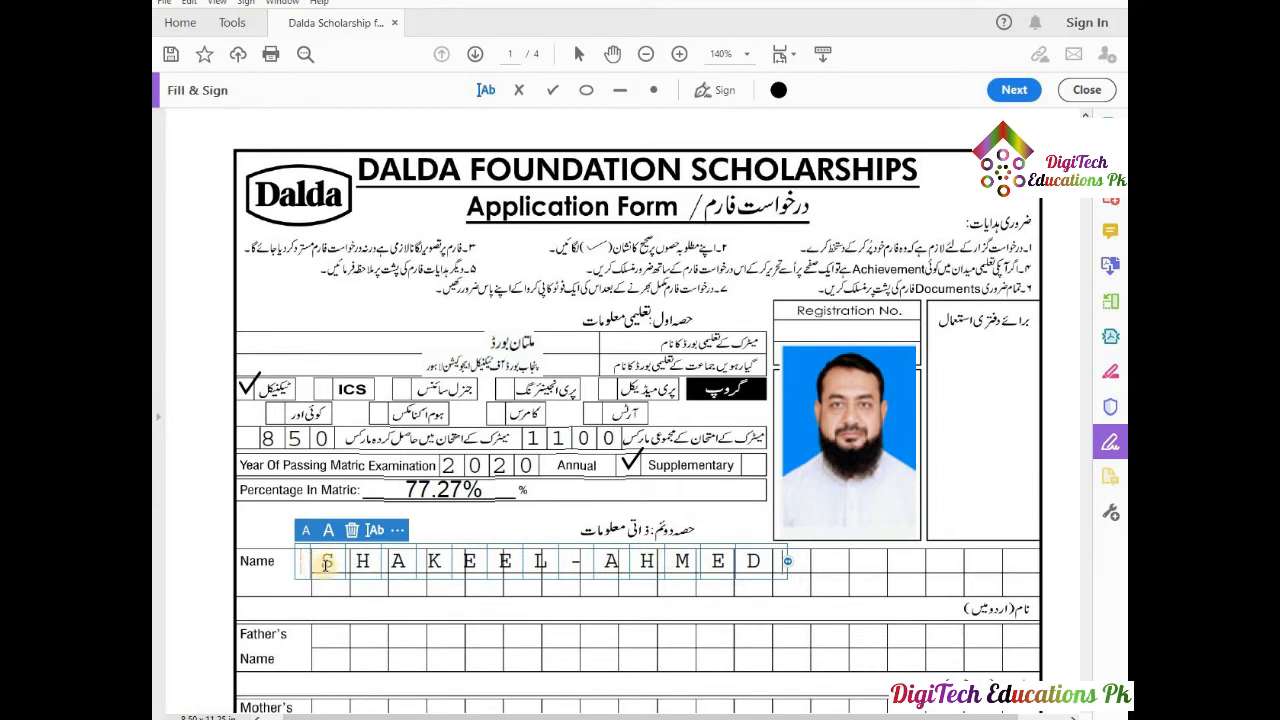
drag(787, 561, 824, 561)
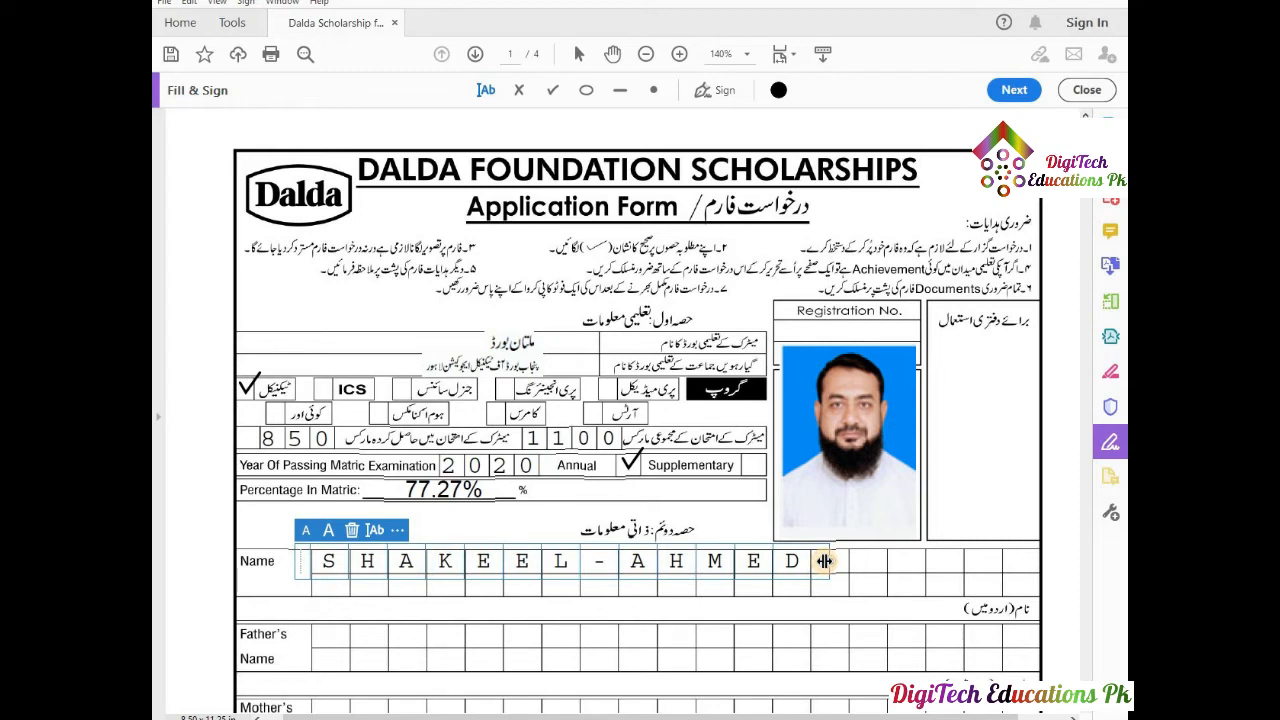
click(831, 600)
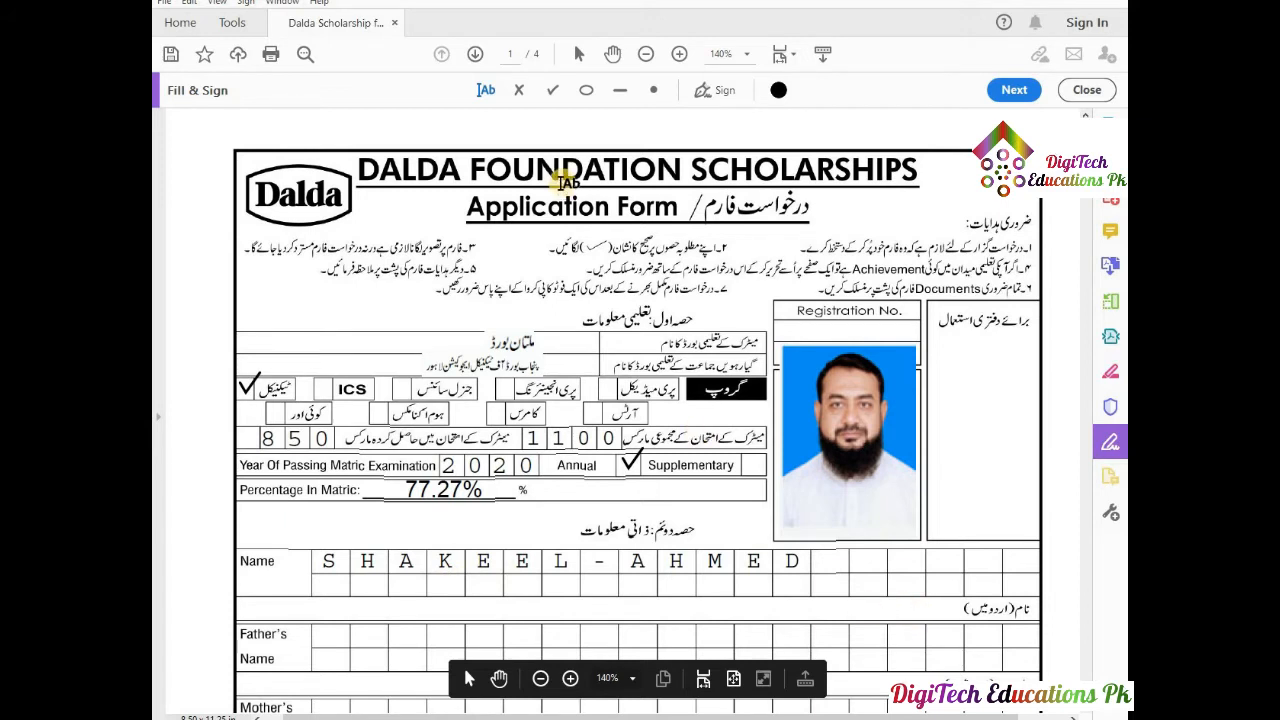
key(Escape)
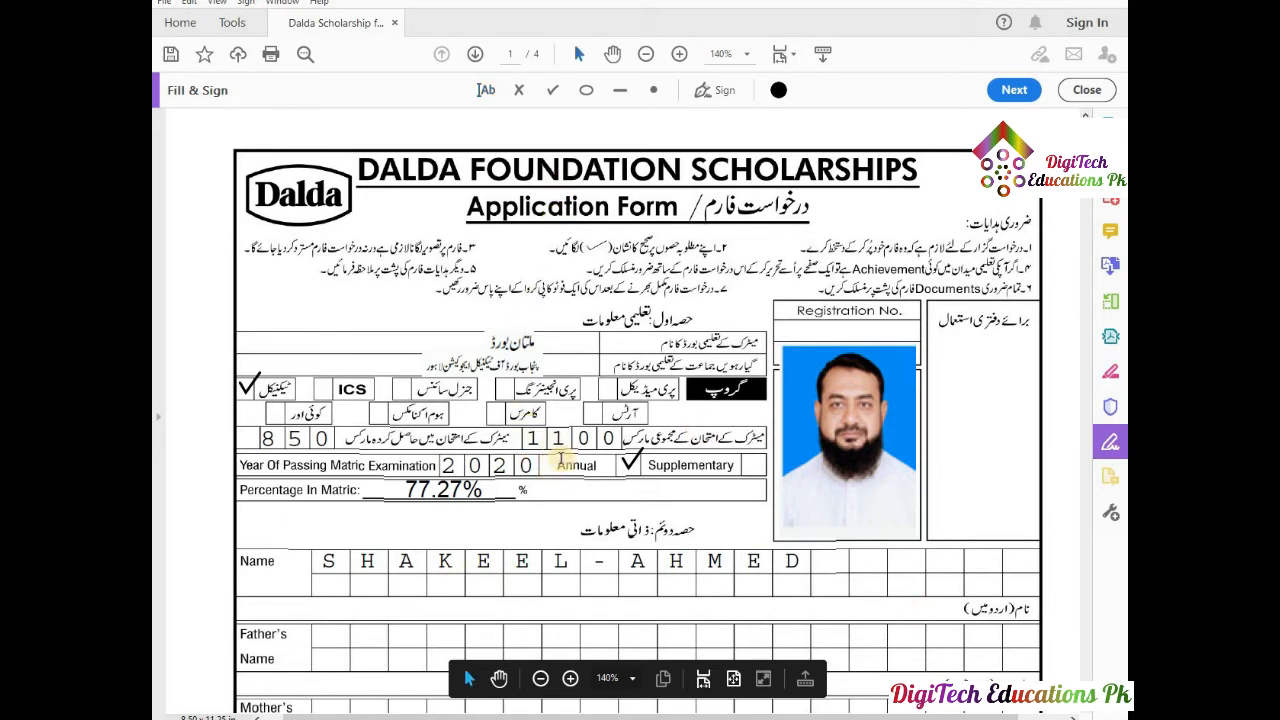
key(alt+Tab)
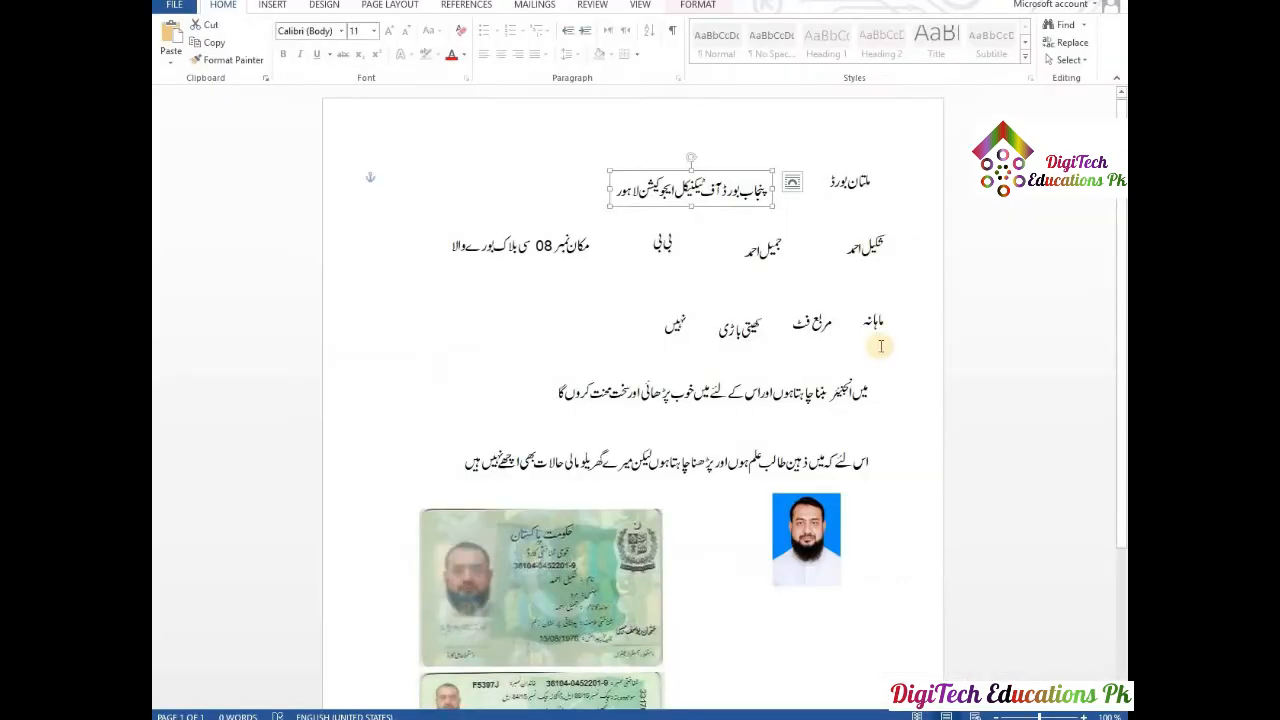
click(872, 246)
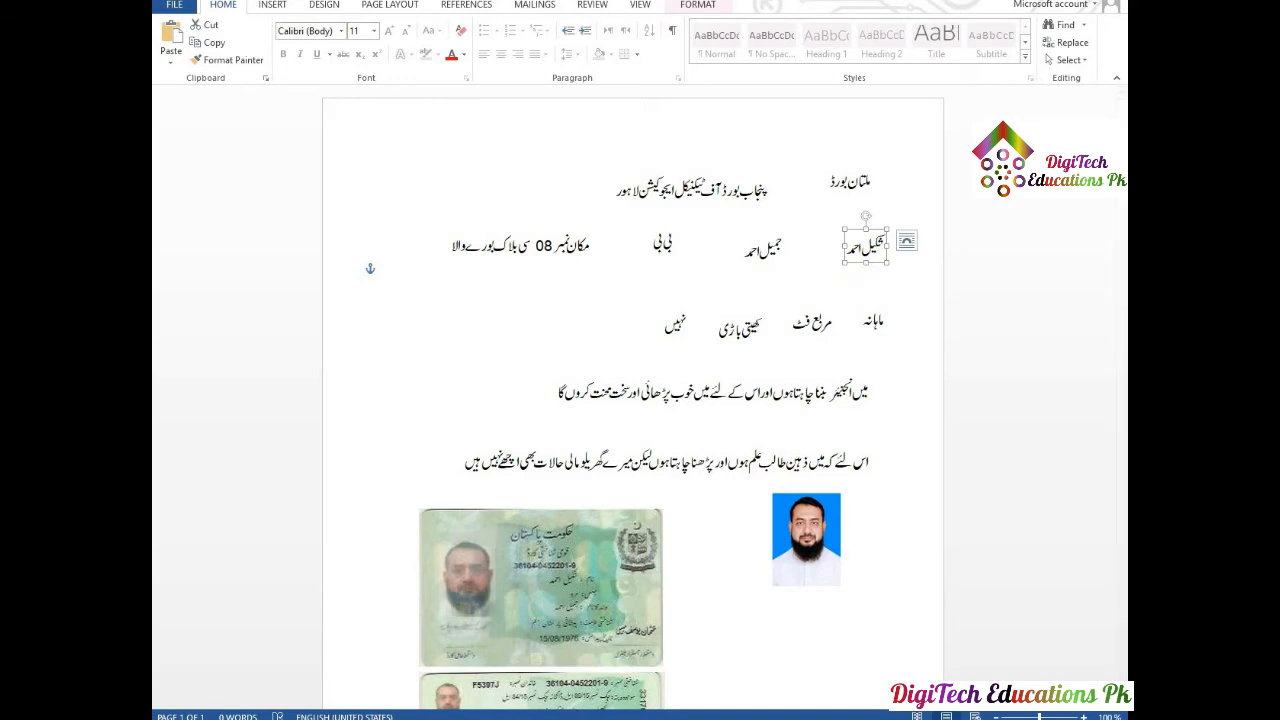
key(alt+Tab)
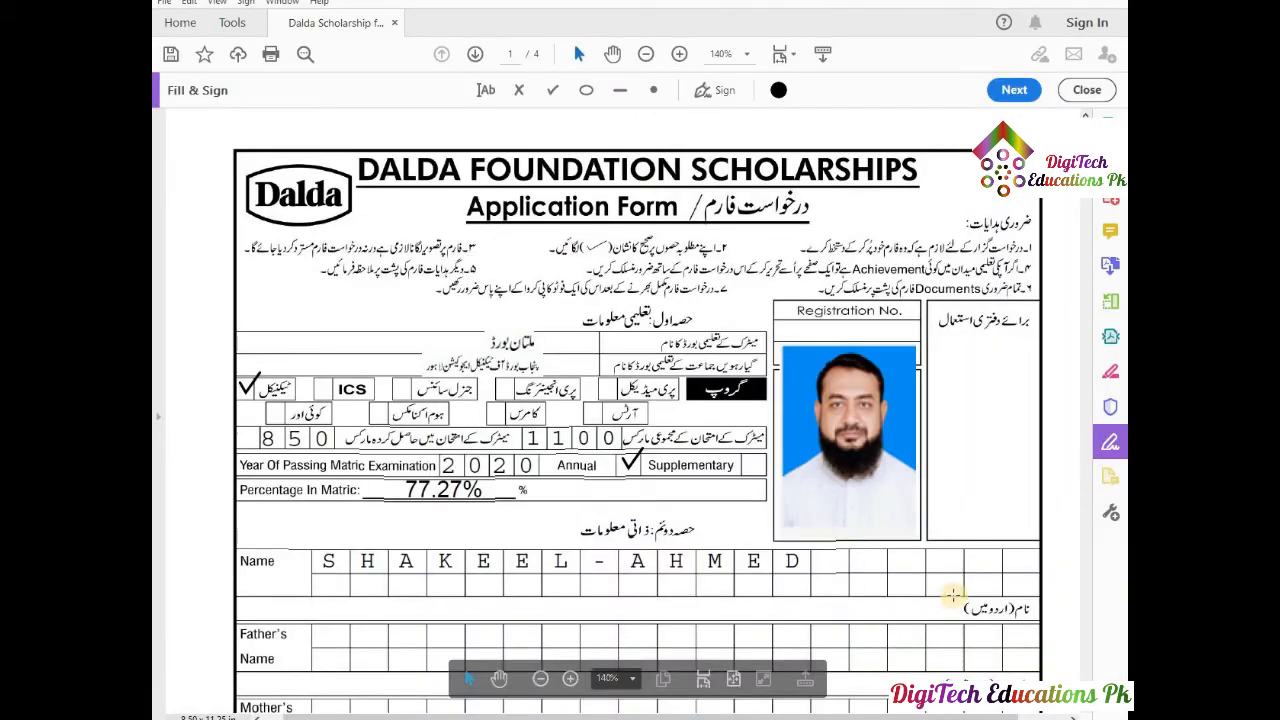
Paste the Urdu name image and fit it into the نام اردو میں box.
click(844, 609)
click(844, 609)
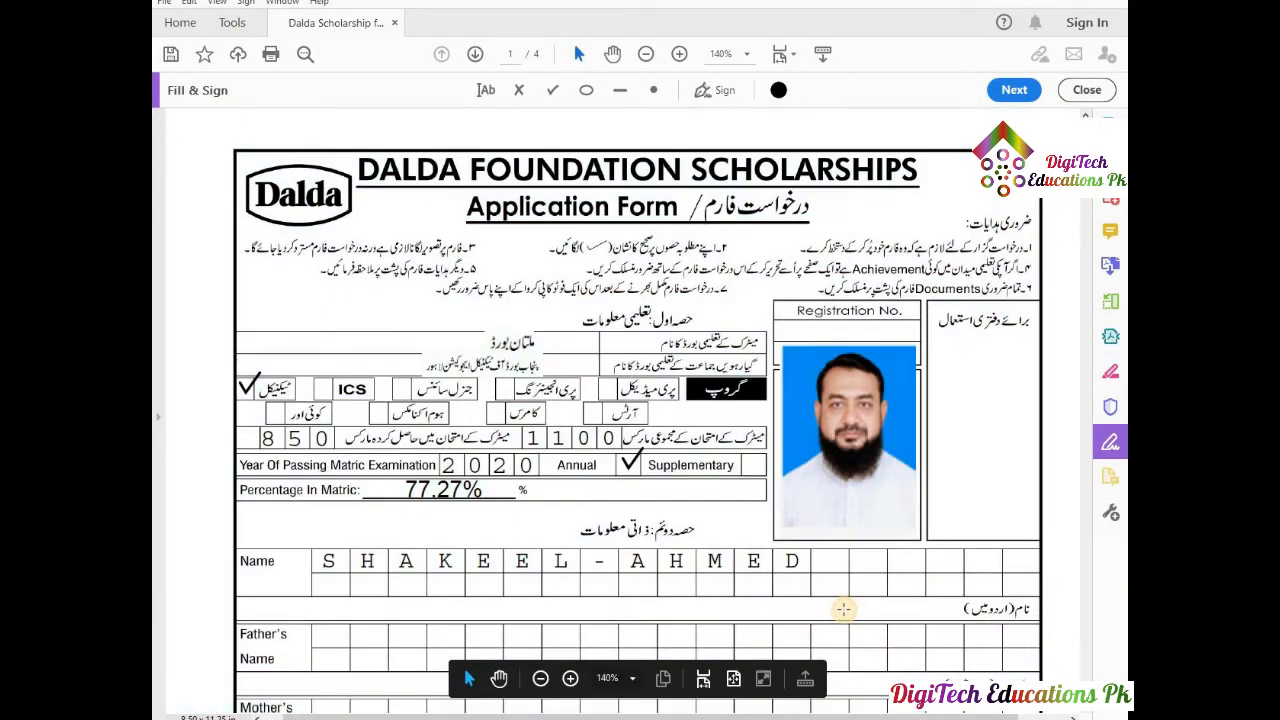
key(ctrl+v)
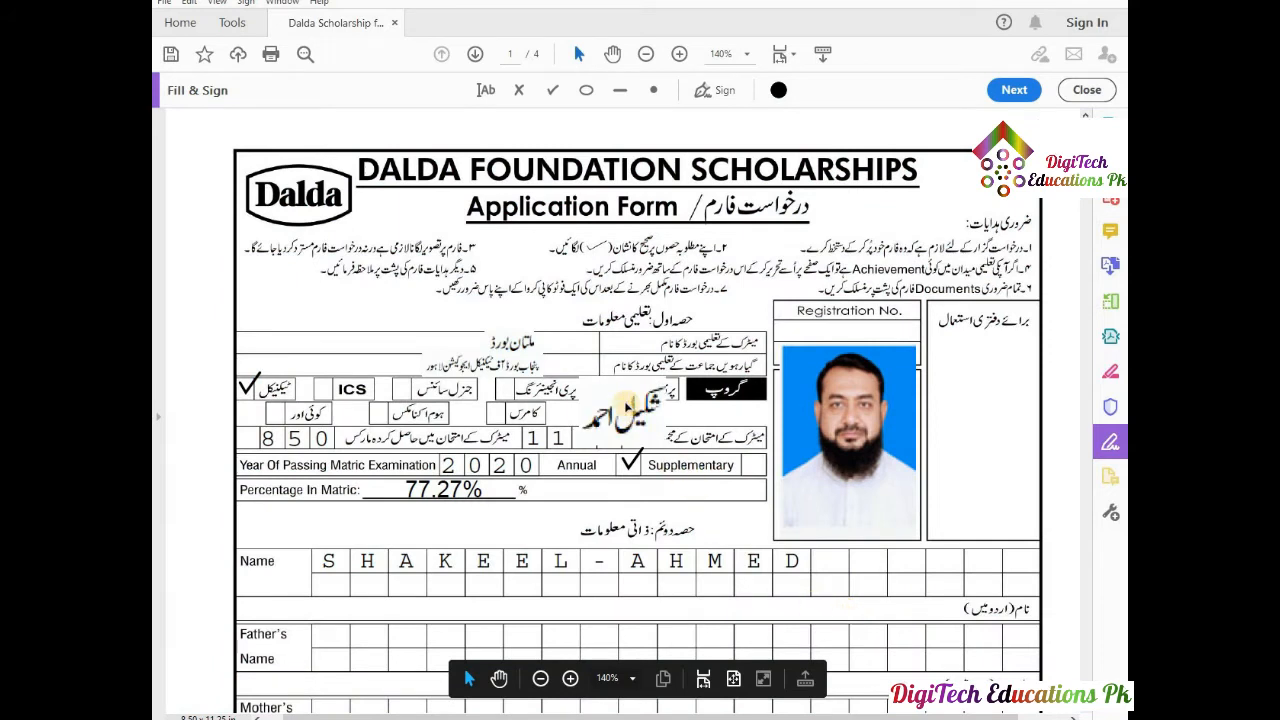
drag(795, 562, 866, 606)
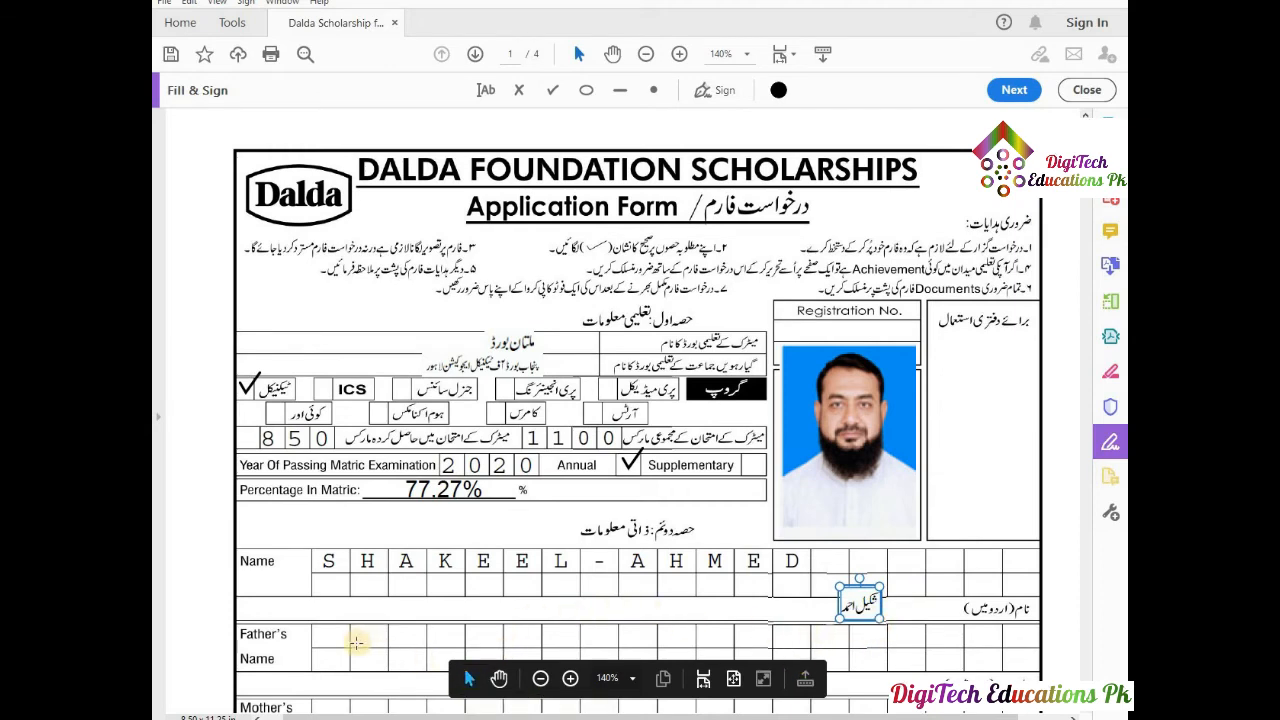
scroll(468, 575, down, 3)
Type the father's name in capitals on the Father's Name row, resized and comb-spaced across the boxes.
click(400, 476)
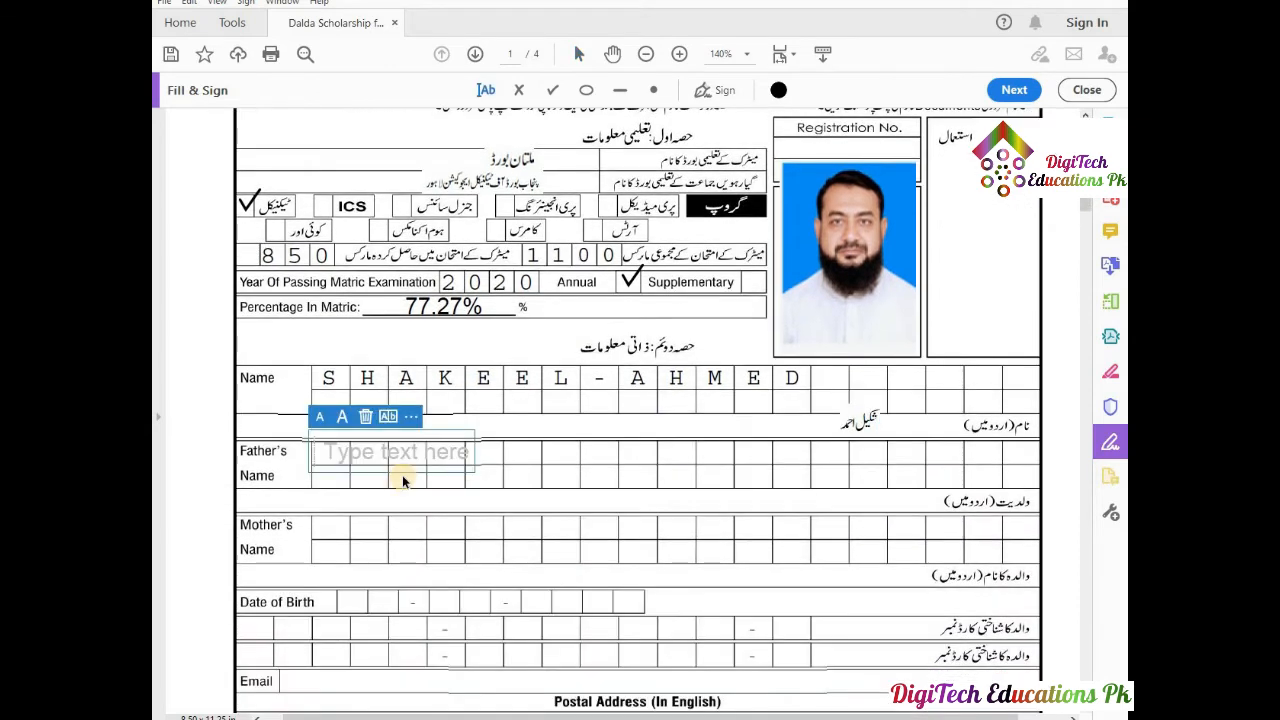
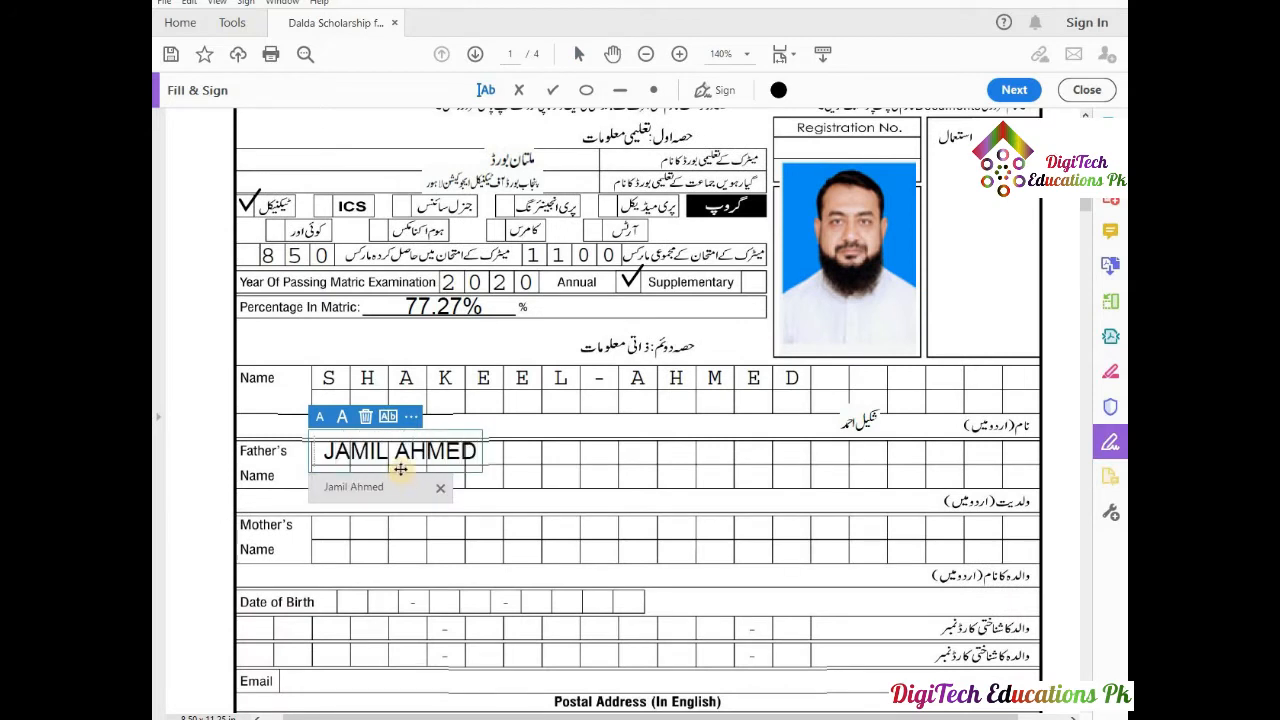
click(320, 417)
click(320, 418)
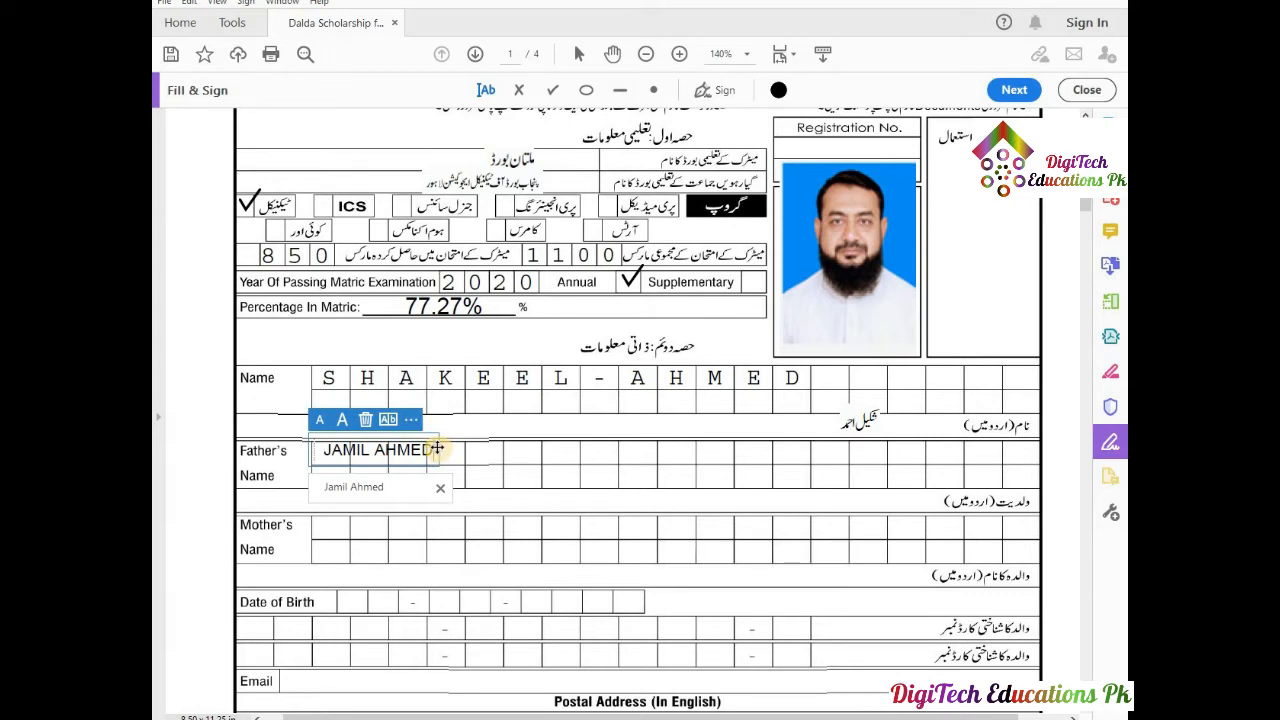
click(341, 418)
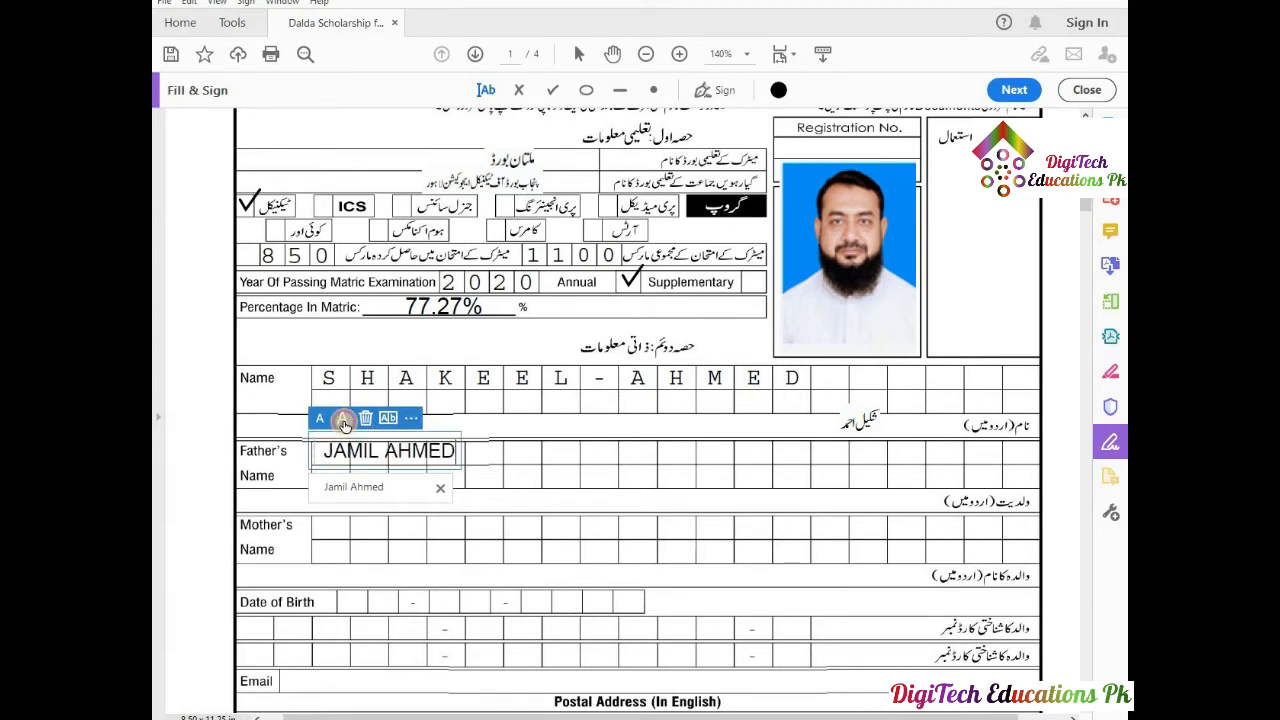
click(448, 451)
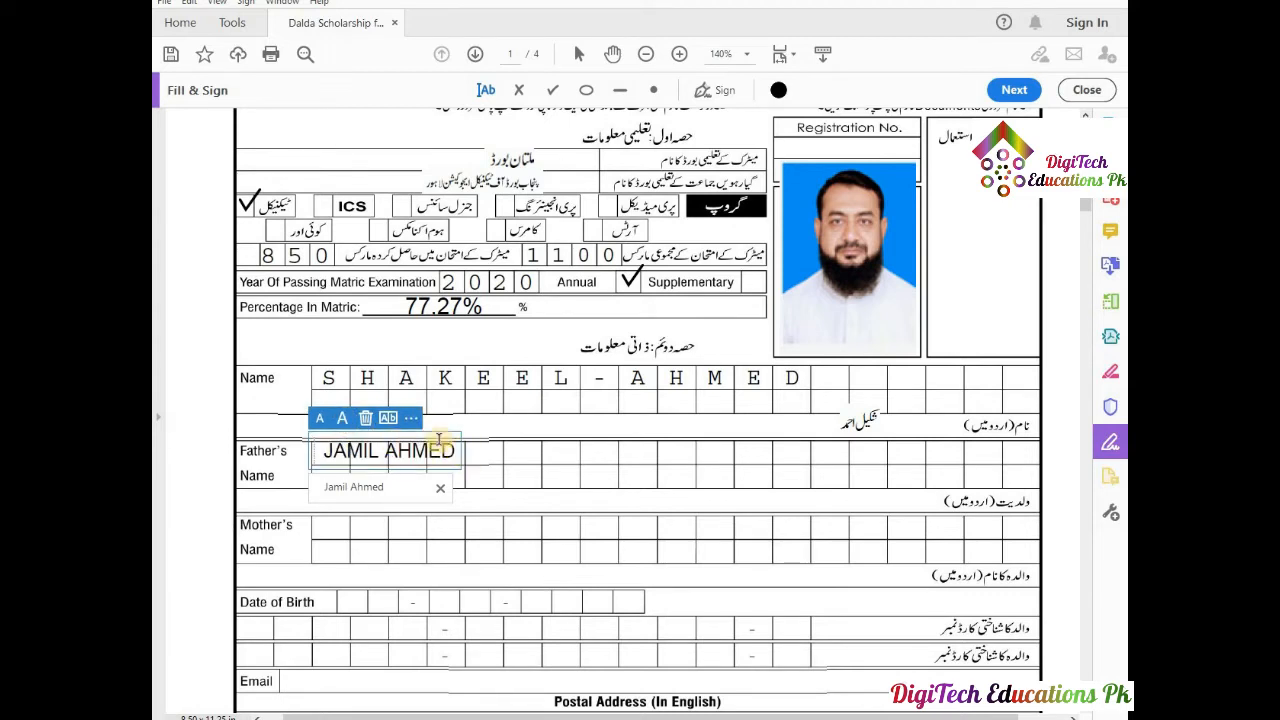
click(389, 418)
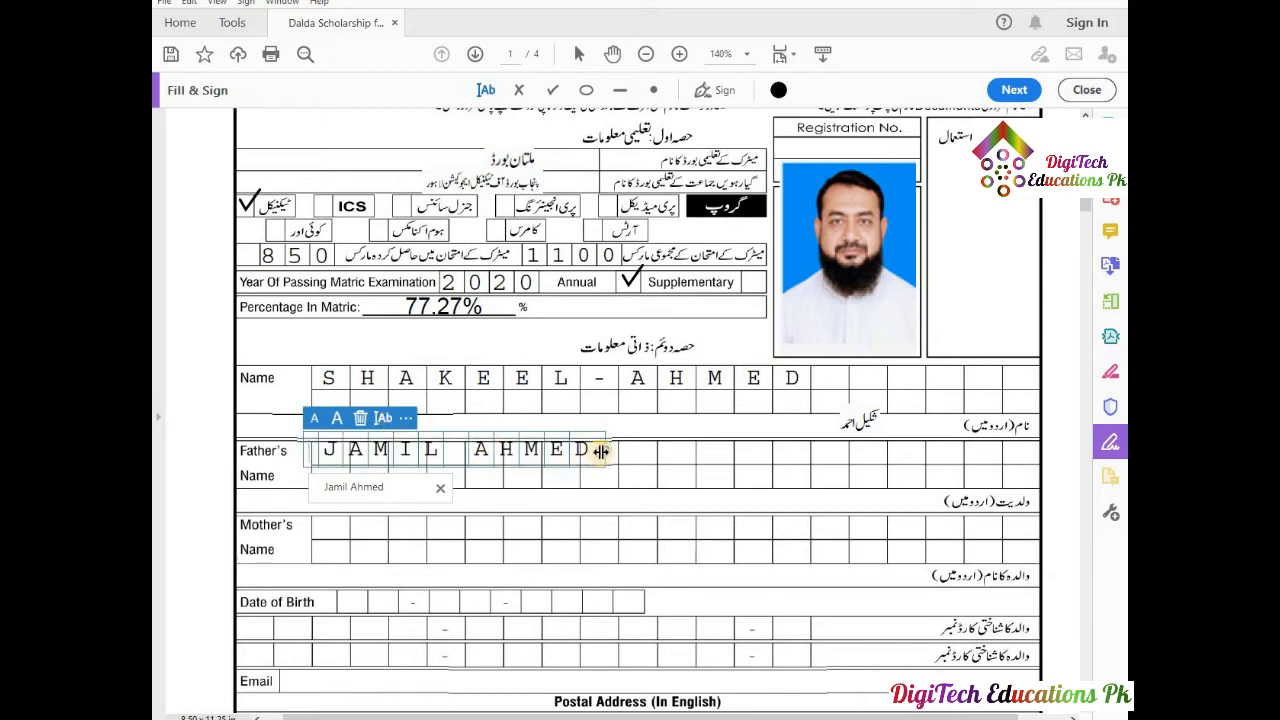
click(316, 420)
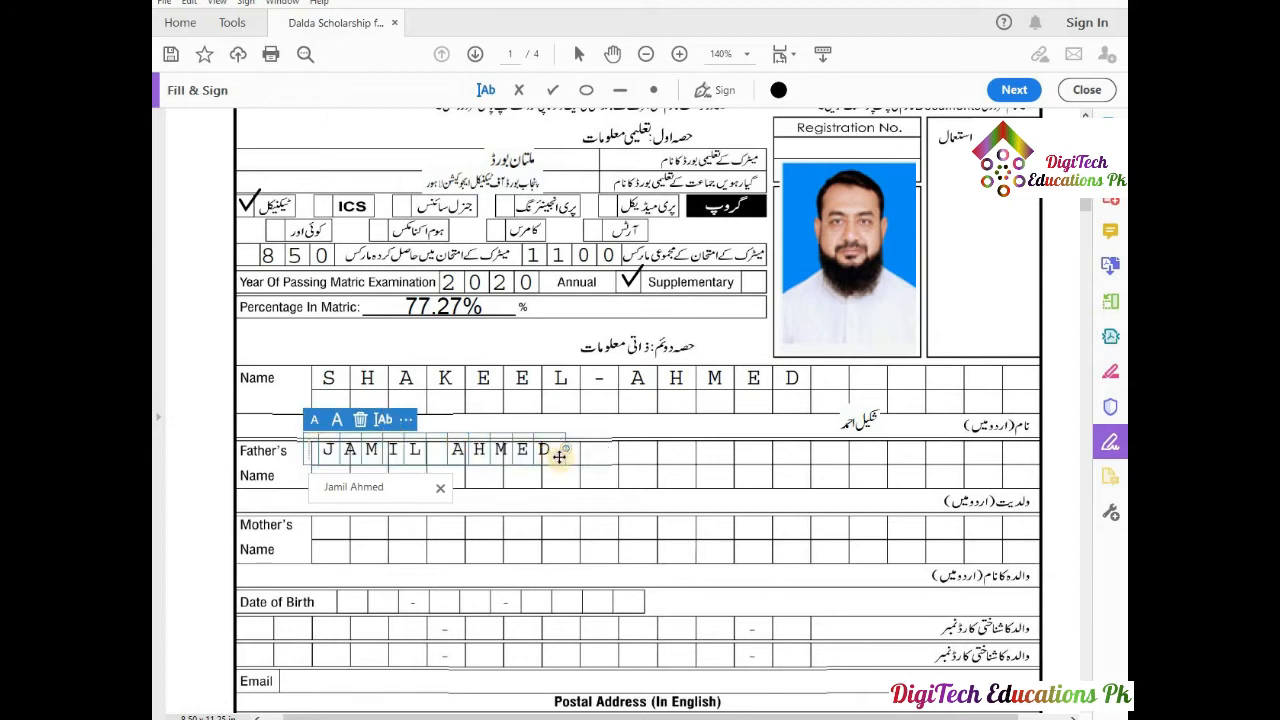
drag(567, 450, 680, 455)
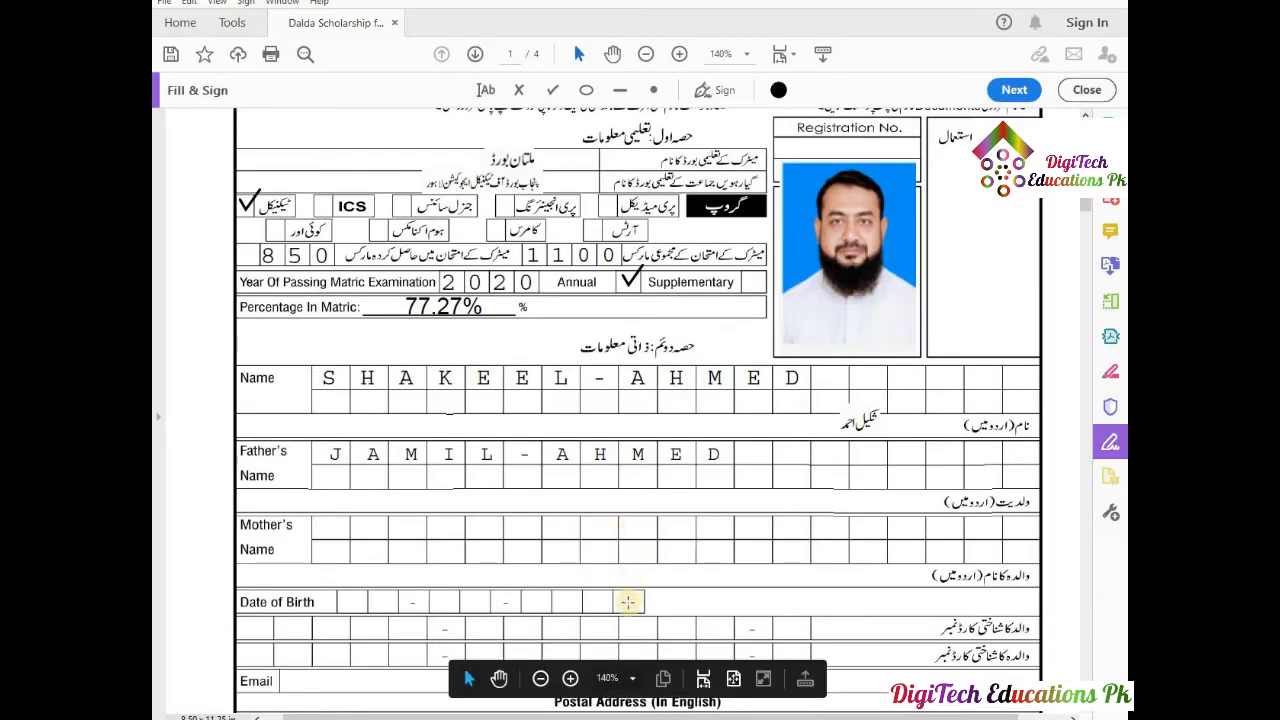
Paste the Urdu father's name image and place it in the ولدیت (اردو میں) row.
key(ctrl+v)
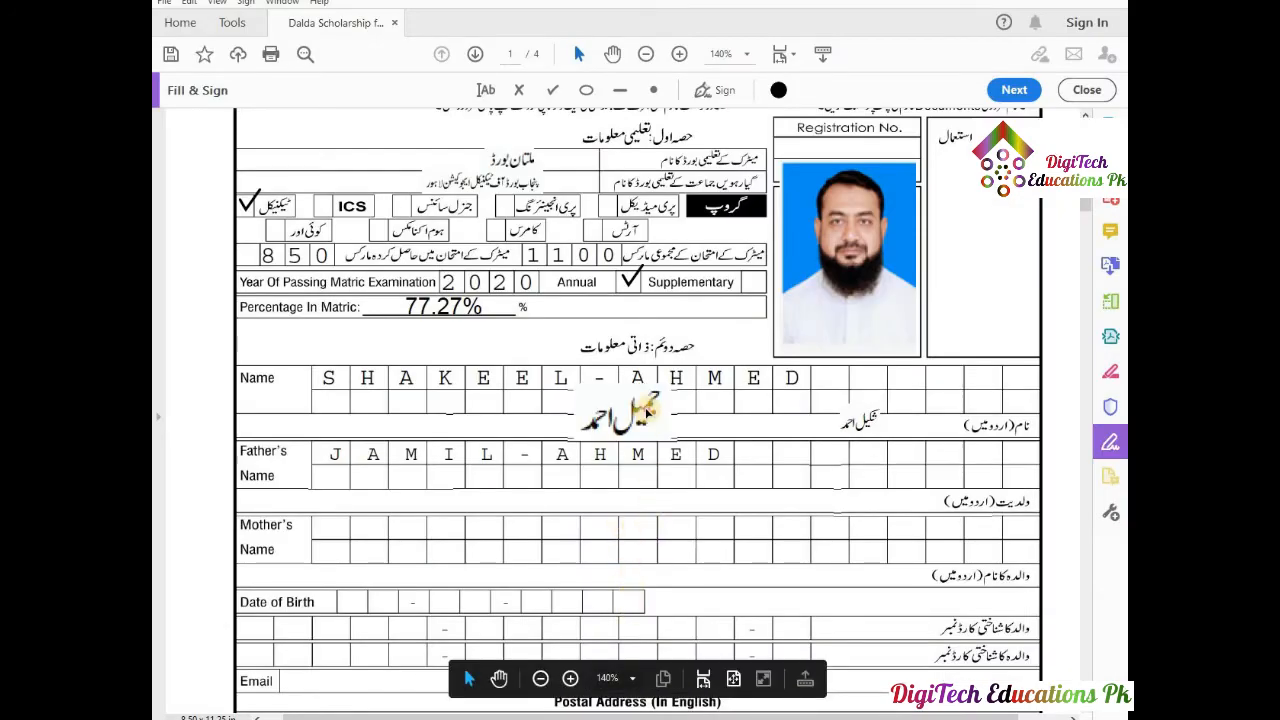
drag(701, 465, 862, 498)
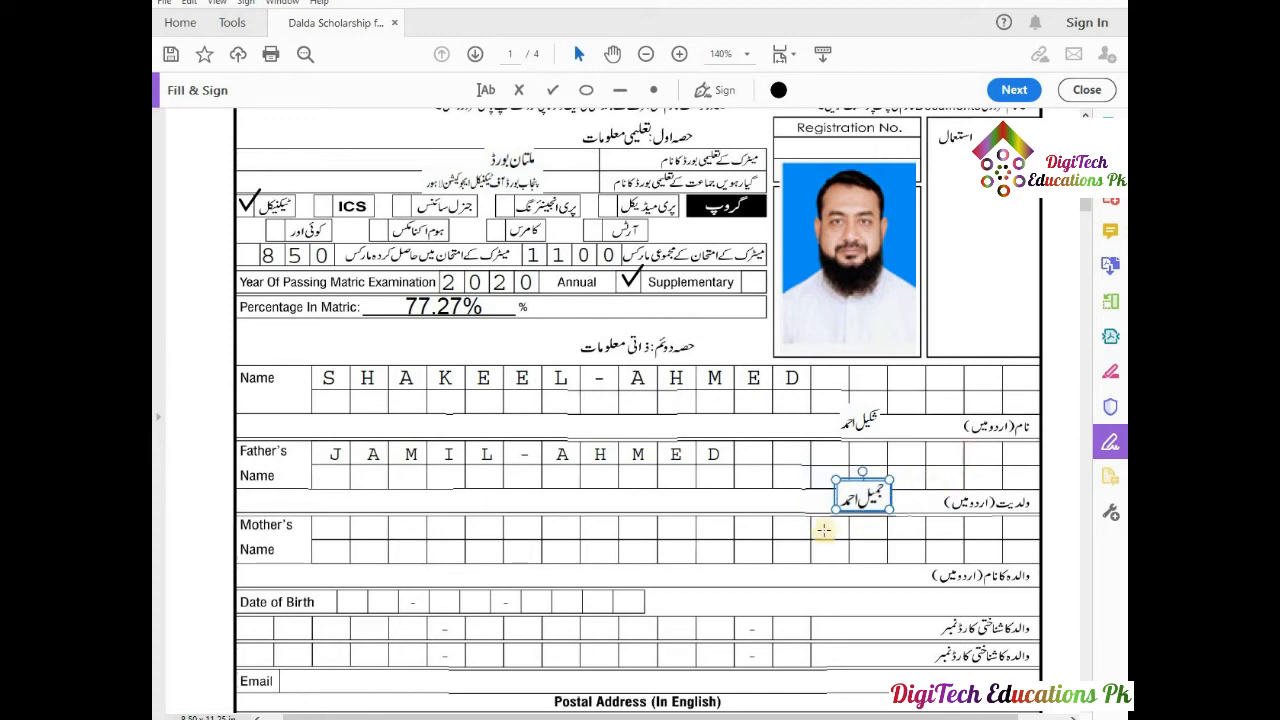
scroll(997, 447, down, 3)
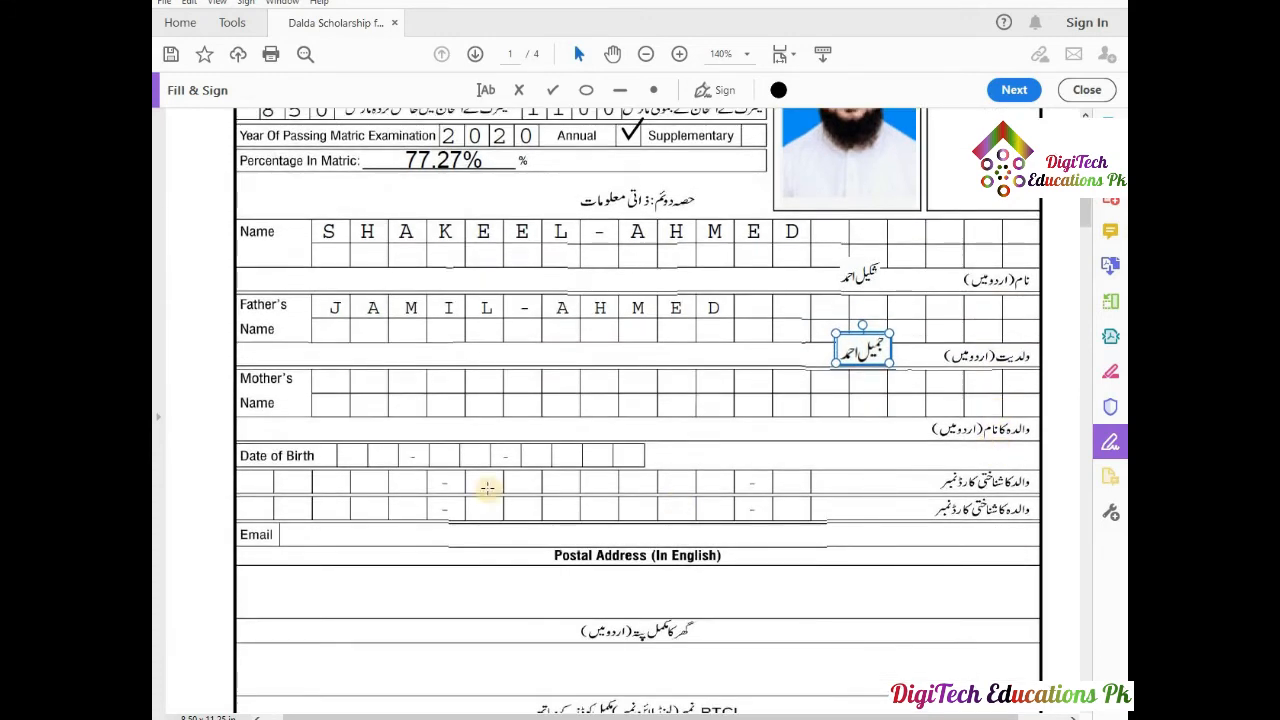
click(333, 381)
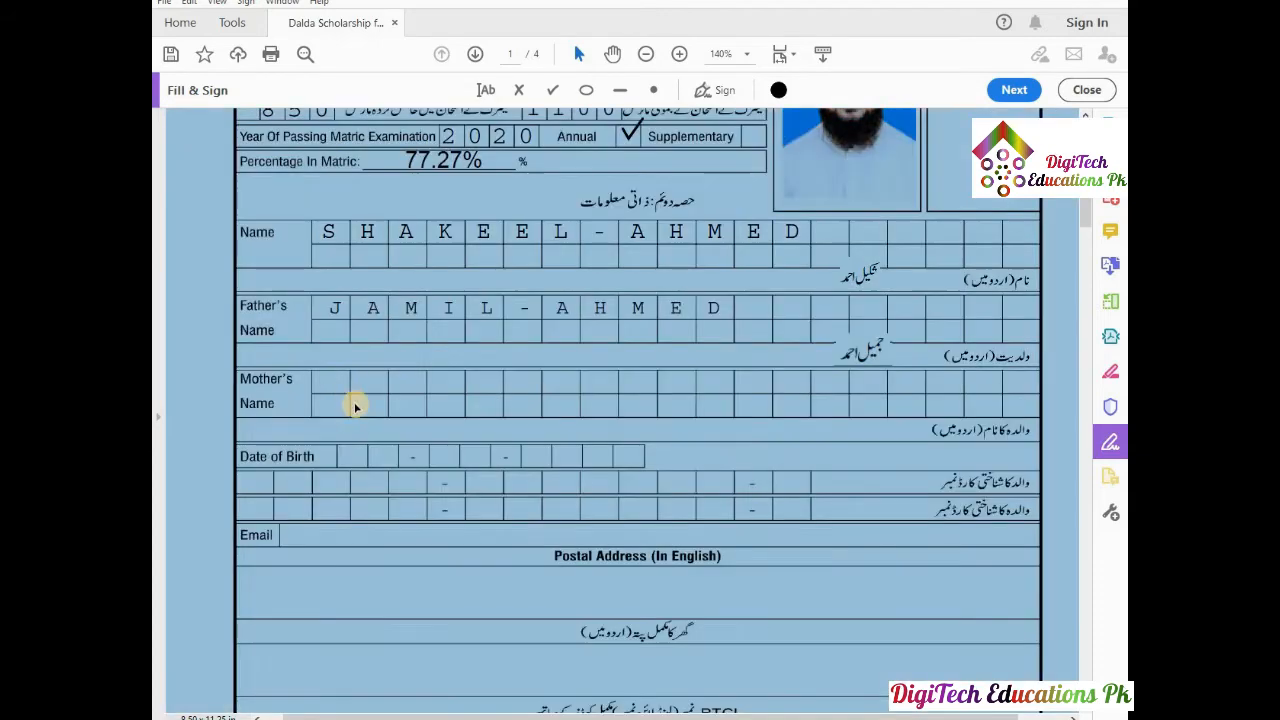
Enter the mother's name in the Mother's Name row, spaced one letter per box.
click(333, 388)
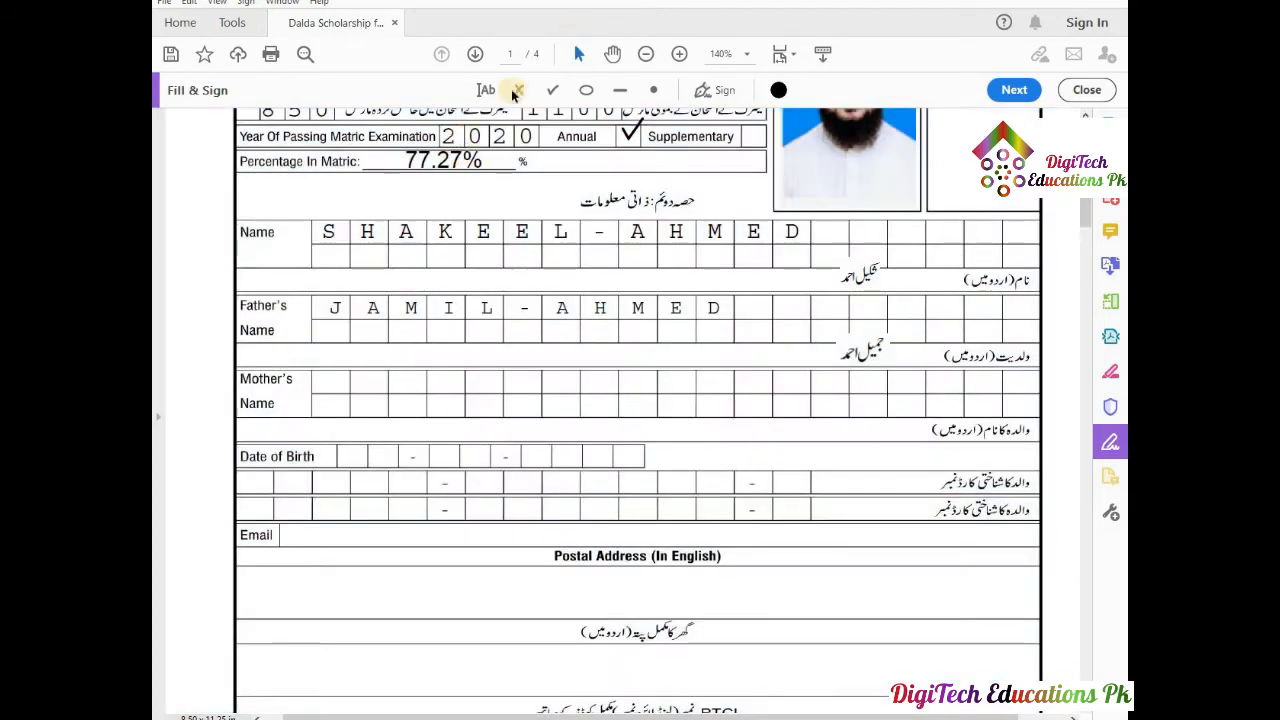
click(331, 385)
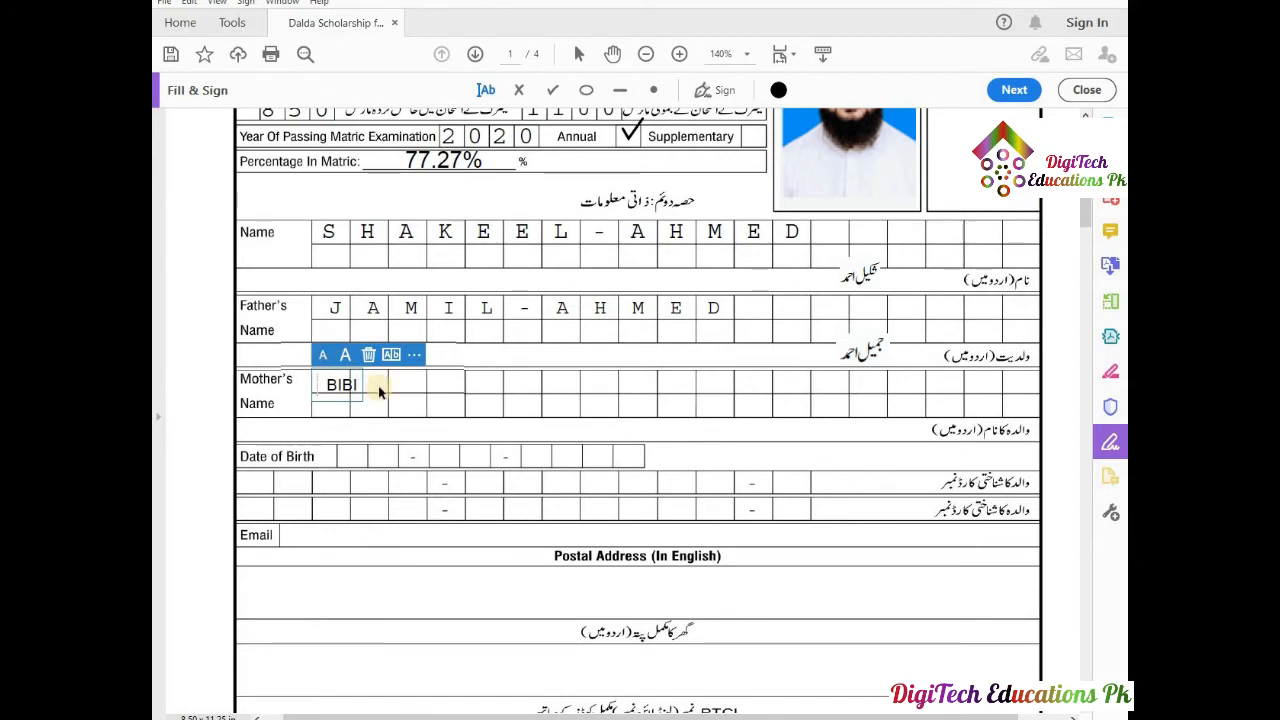
click(391, 354)
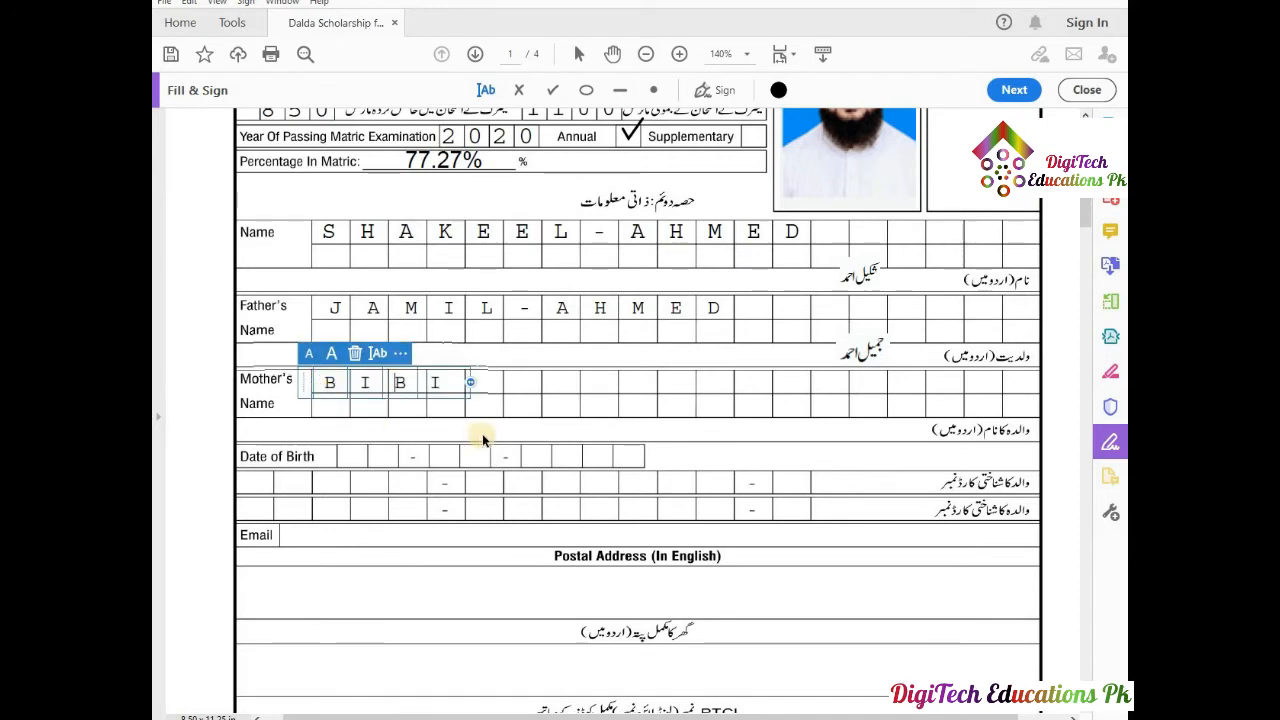
drag(472, 383, 480, 381)
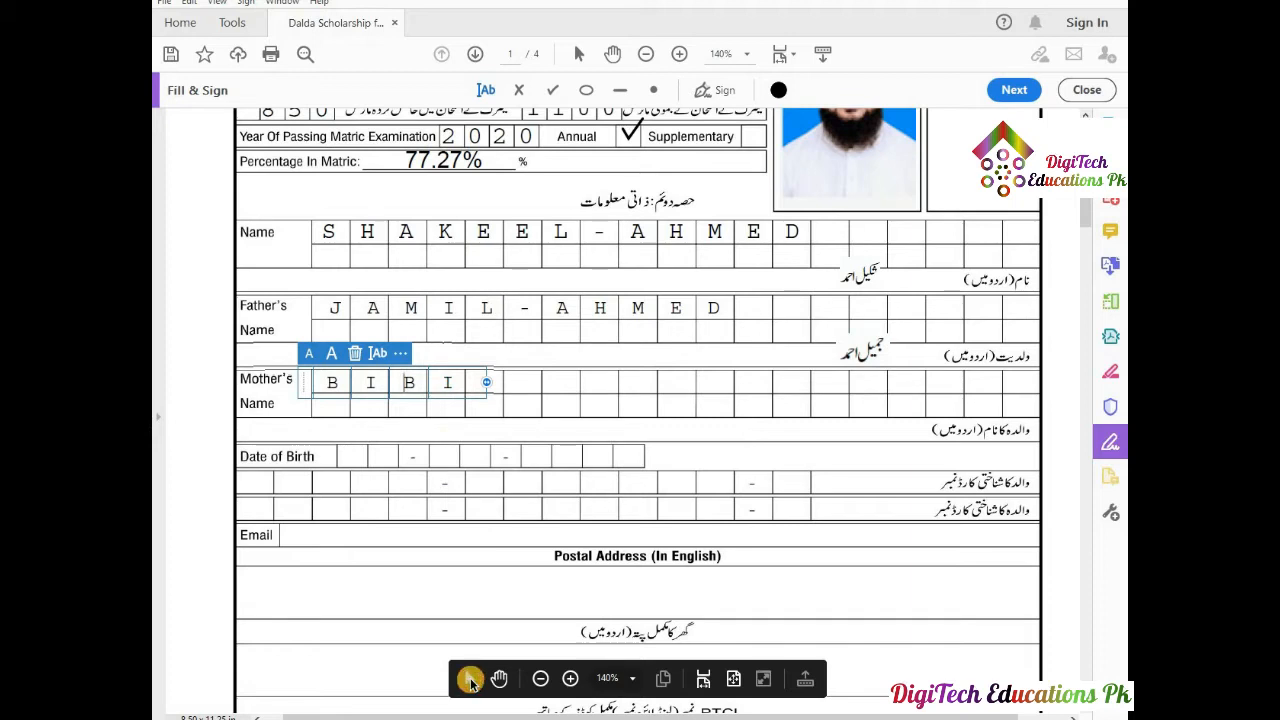
Paste the Urdu mother's name image and move it into its Urdu row.
click(470, 680)
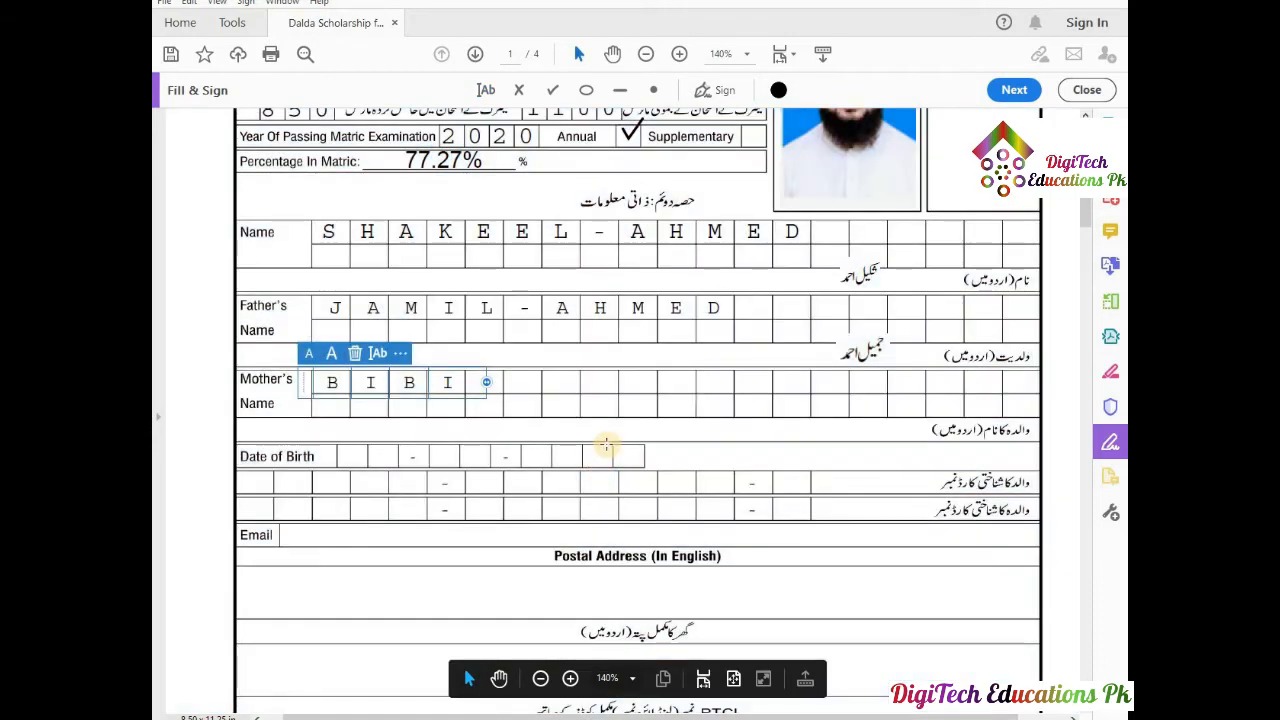
key(ctrl+v)
drag(634, 406, 891, 425)
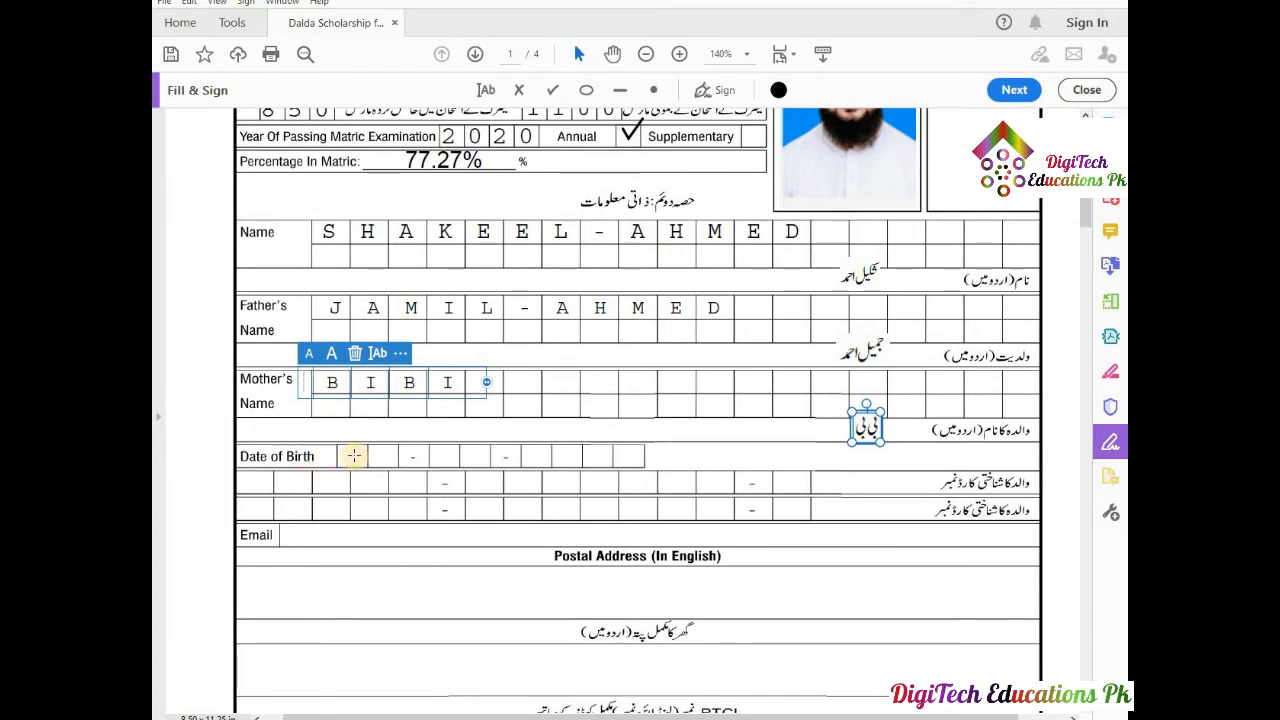
click(485, 91)
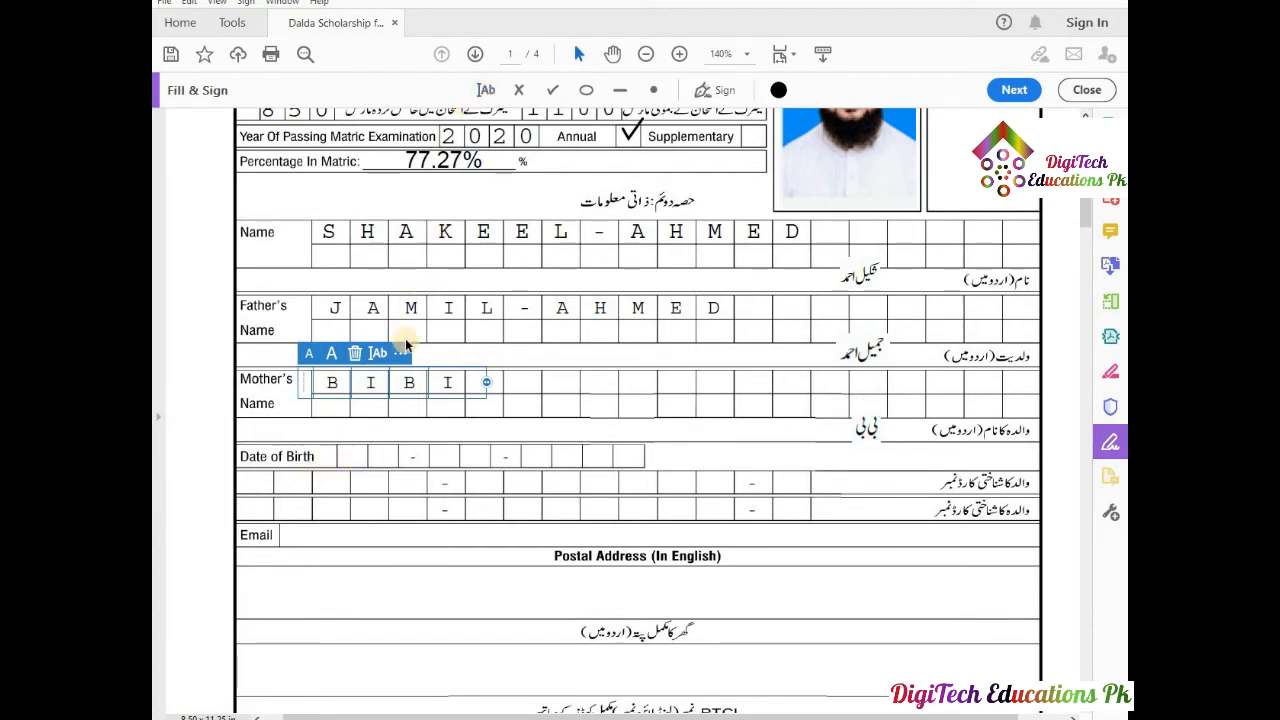
click(352, 456)
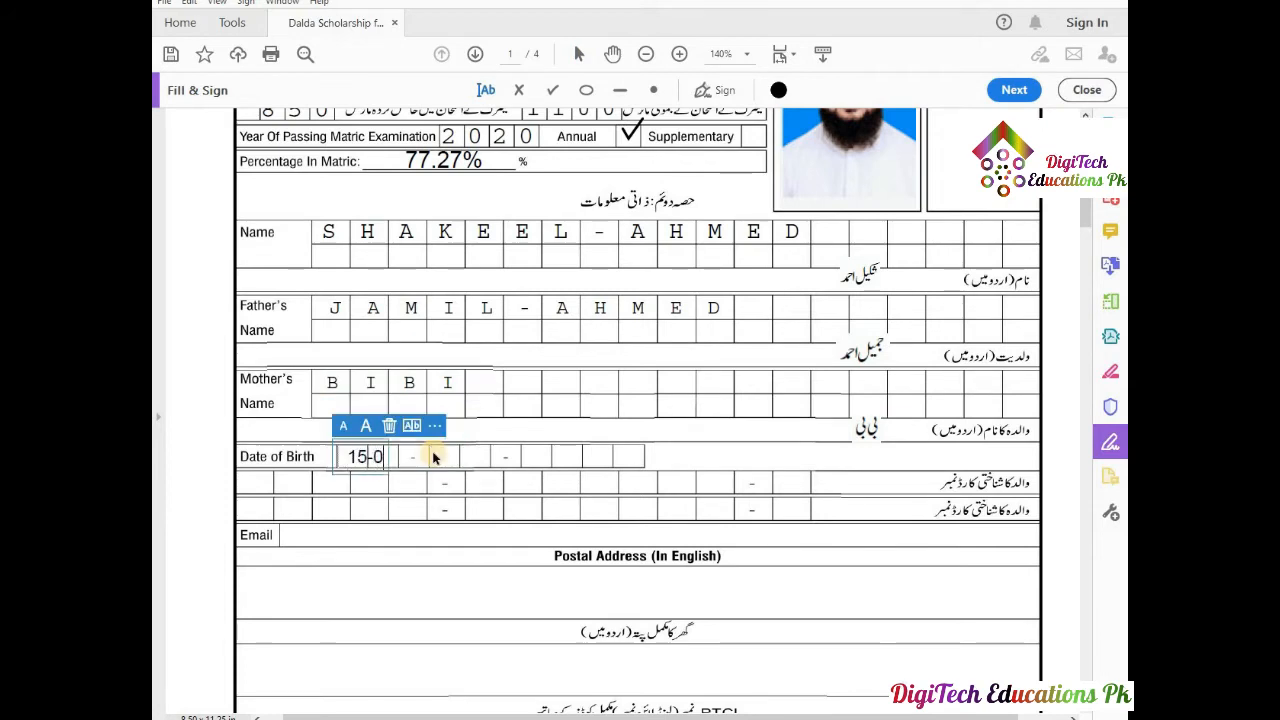
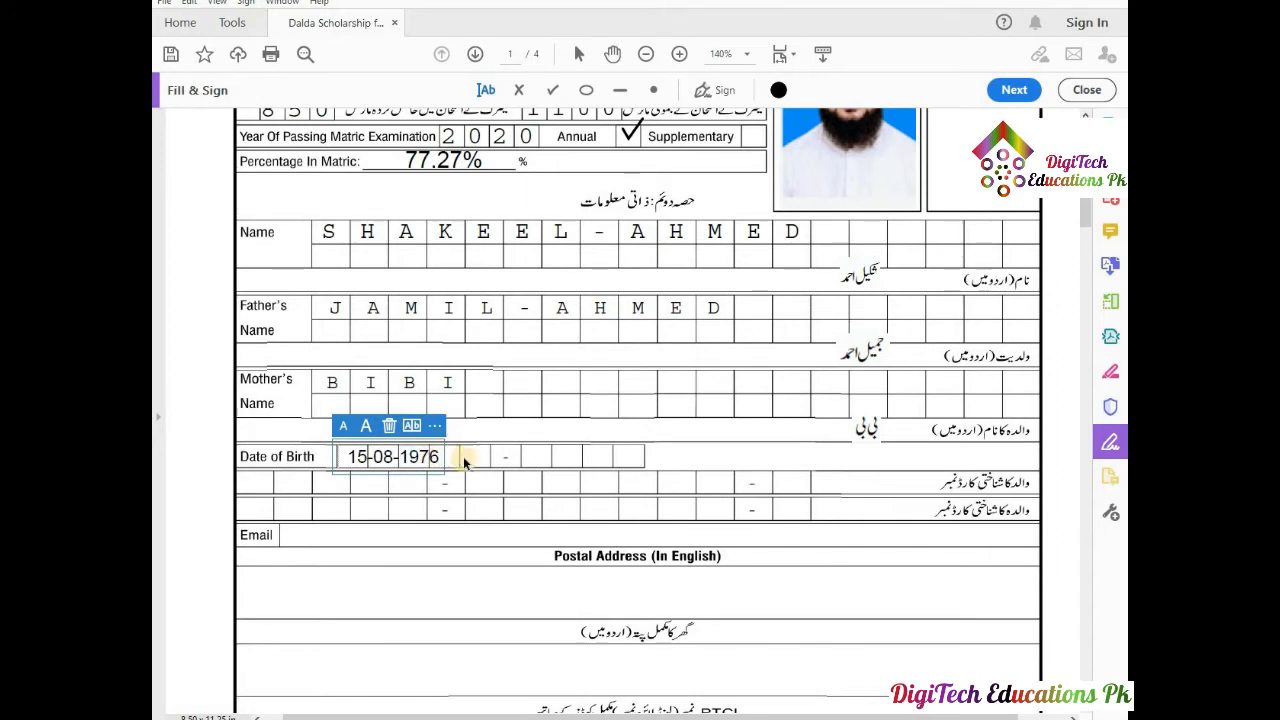
click(413, 428)
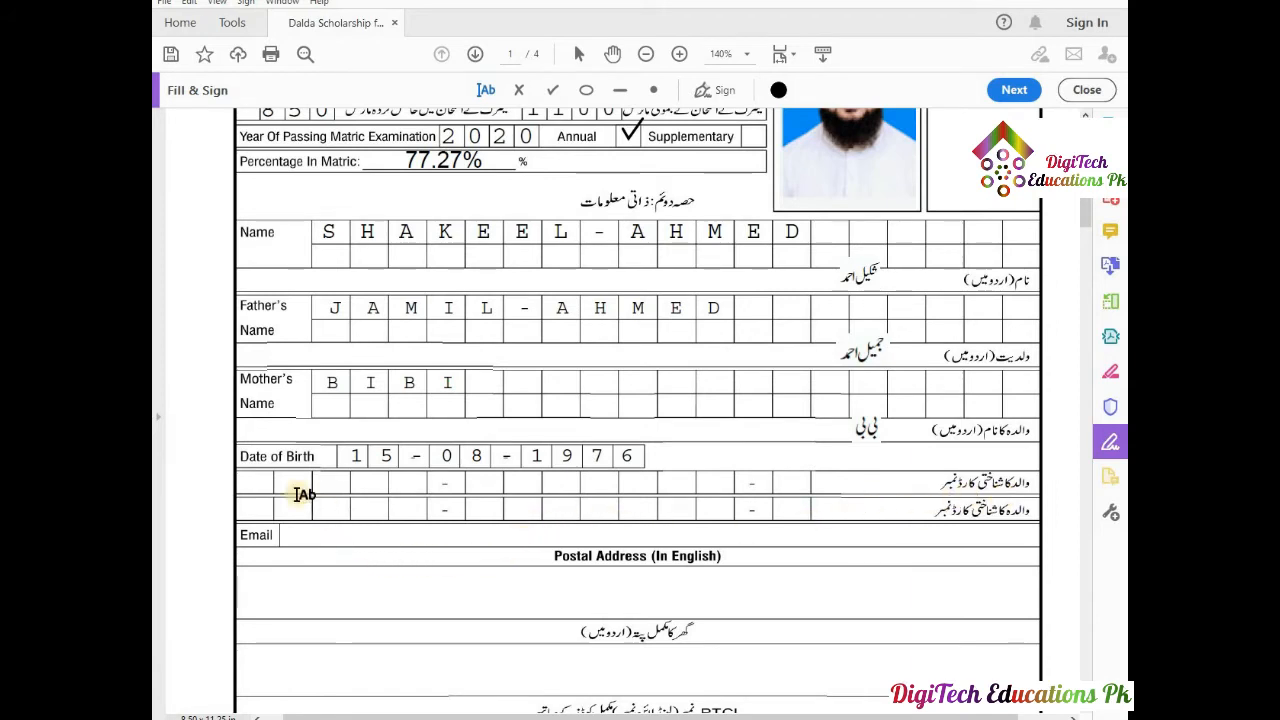
Enter the identity card number in the CNIC row and spread it across the boxes.
click(256, 486)
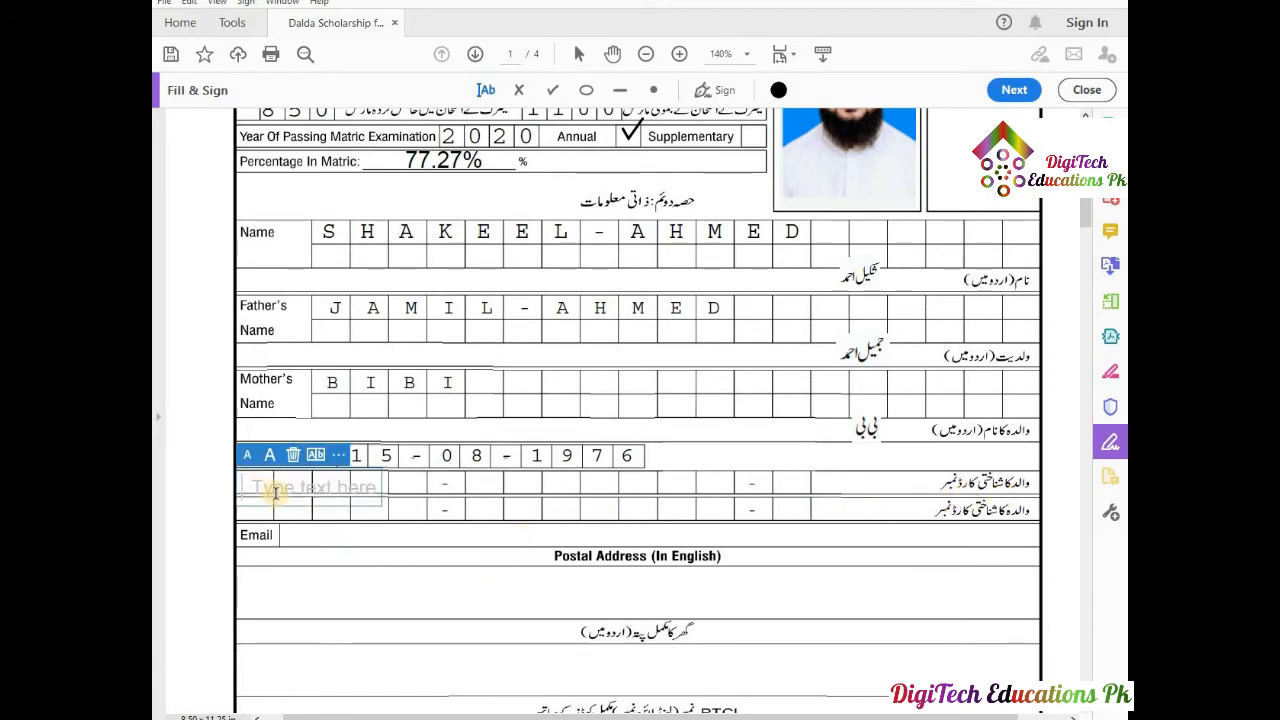
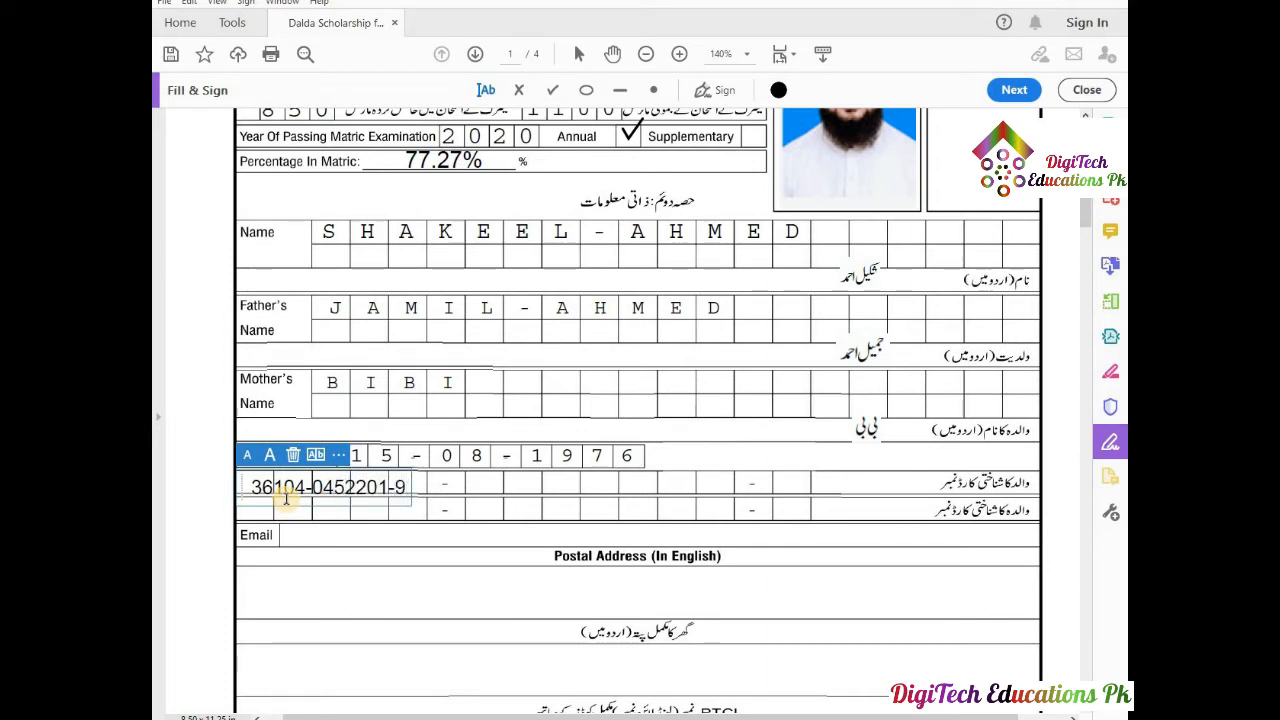
click(318, 456)
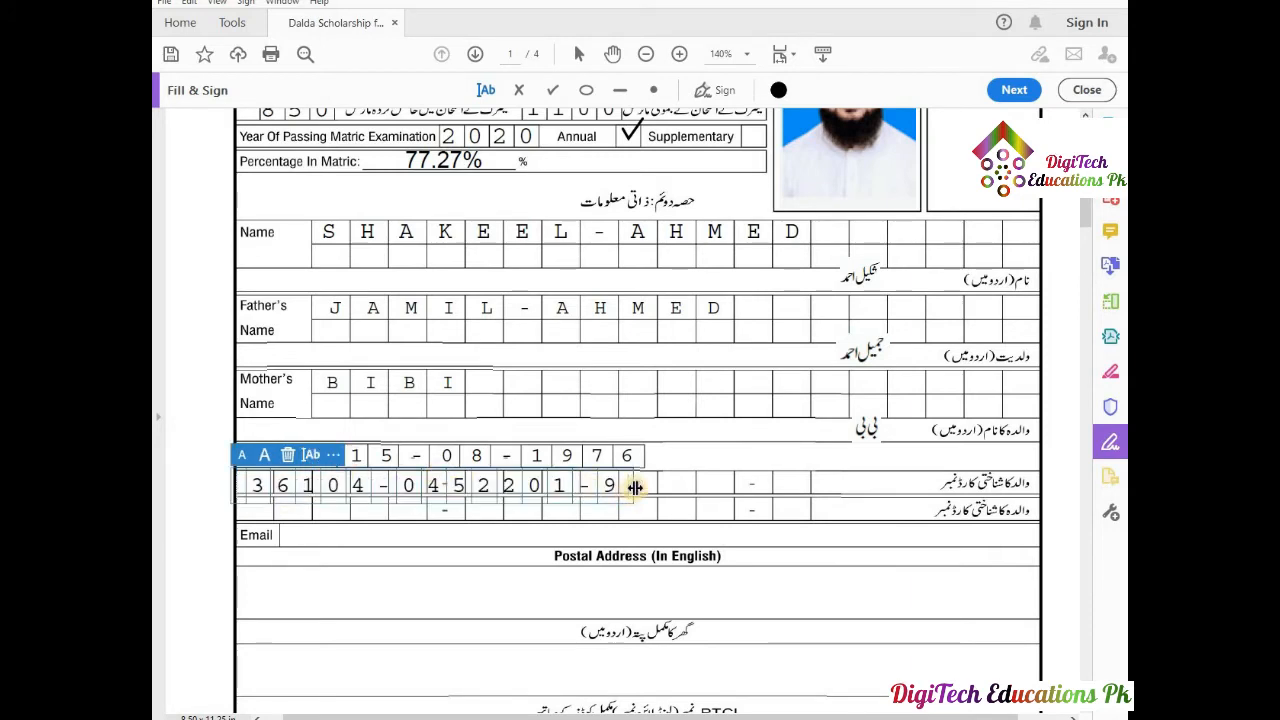
drag(634, 487, 826, 487)
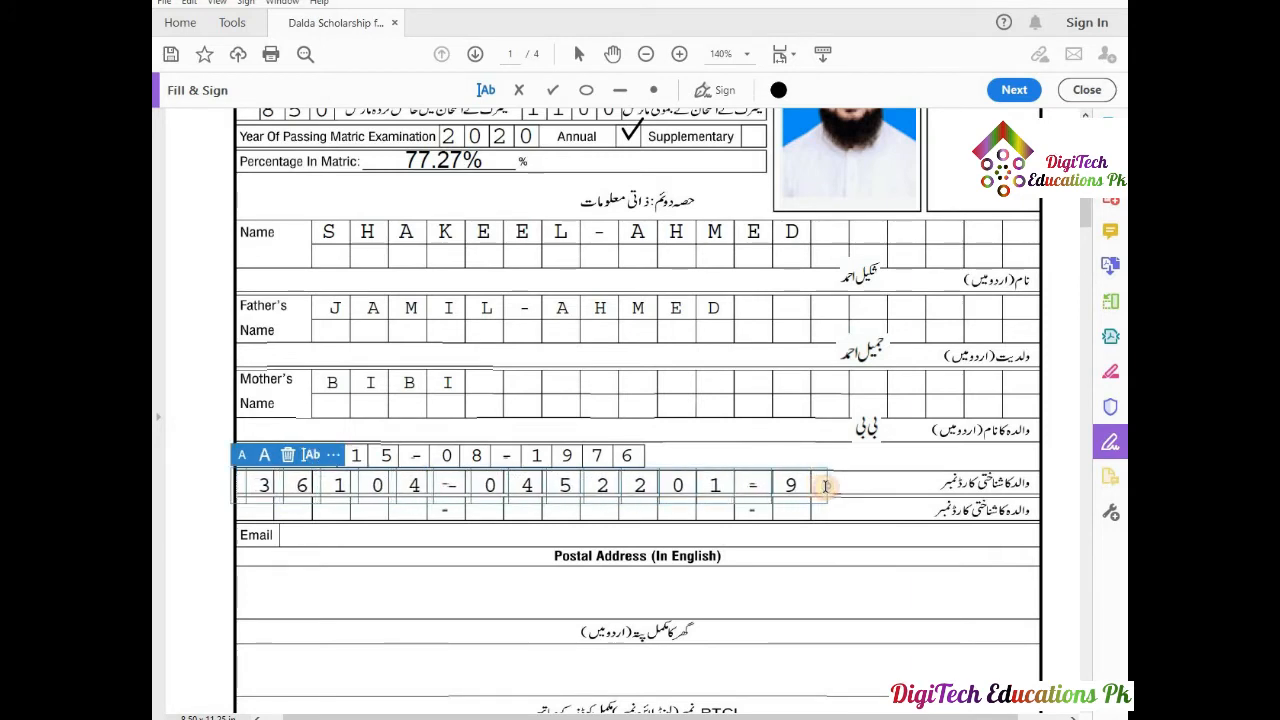
click(595, 511)
Nudge the ID number into alignment with its boxes, then select and copy it.
click(548, 489)
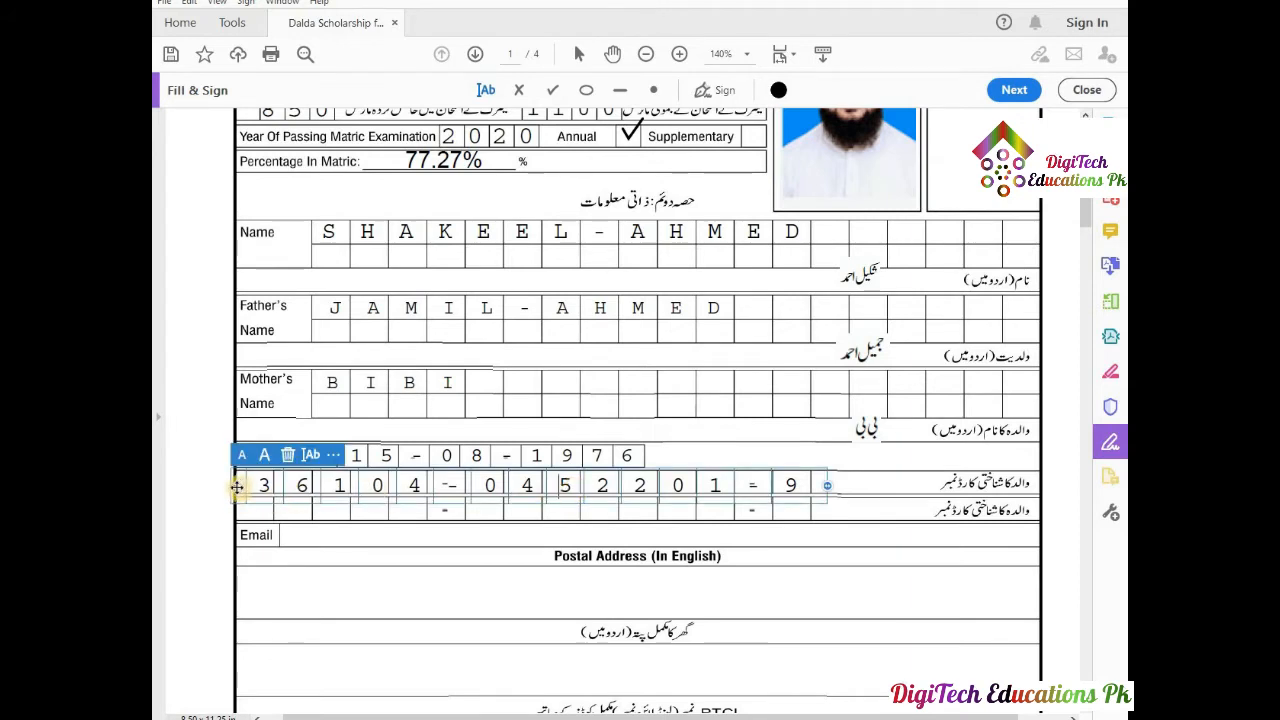
drag(237, 487, 227, 484)
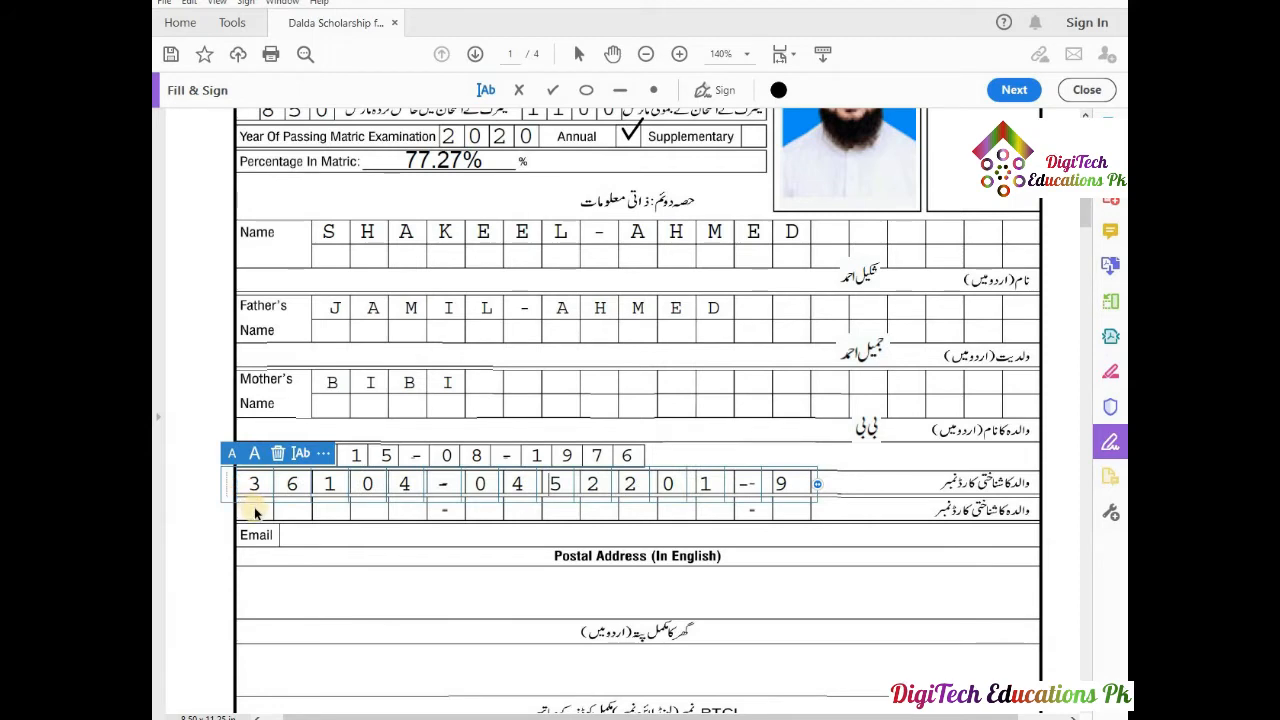
click(261, 511)
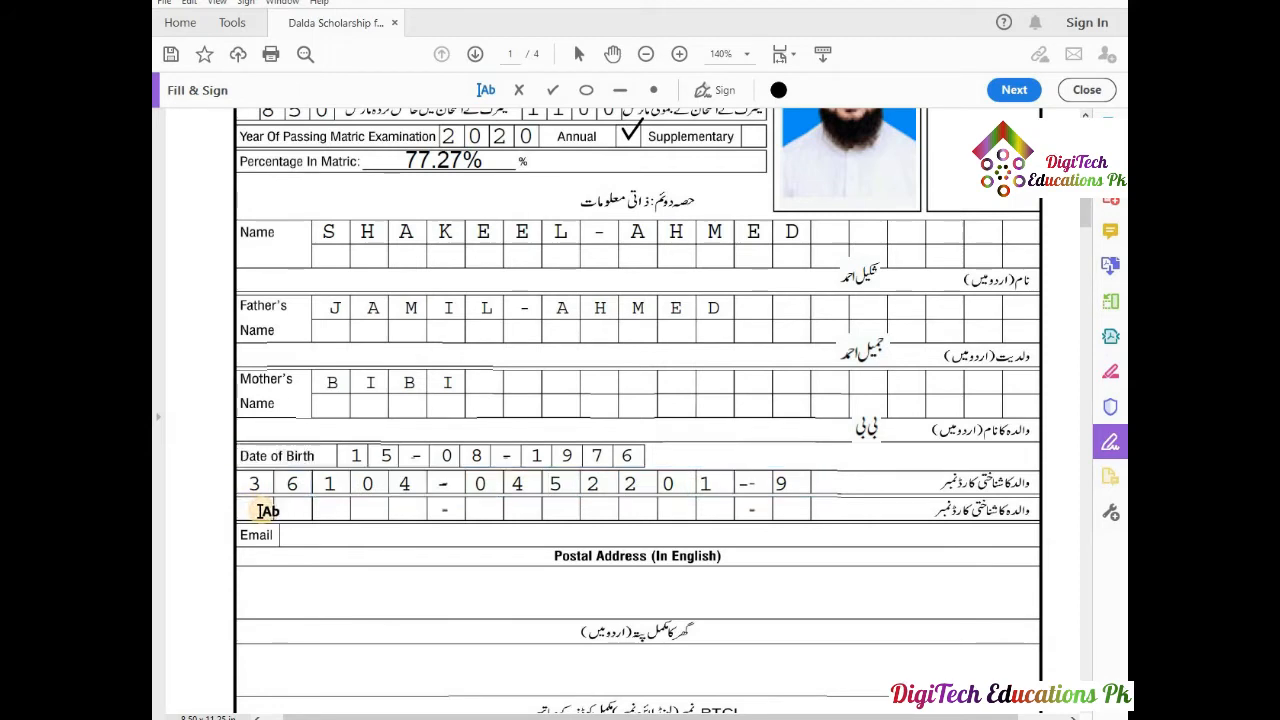
drag(253, 482, 778, 508)
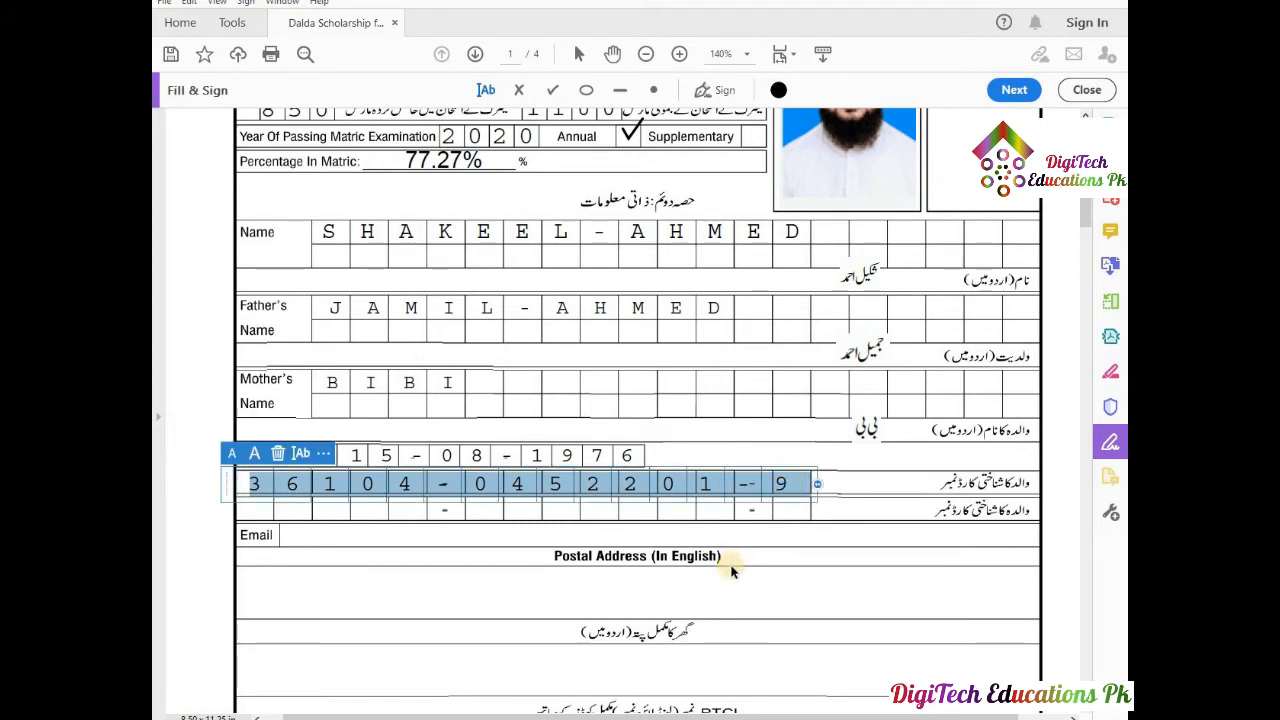
click(264, 510)
Paste the copied ID number into the second ID row, spread one digit per box.
click(264, 510)
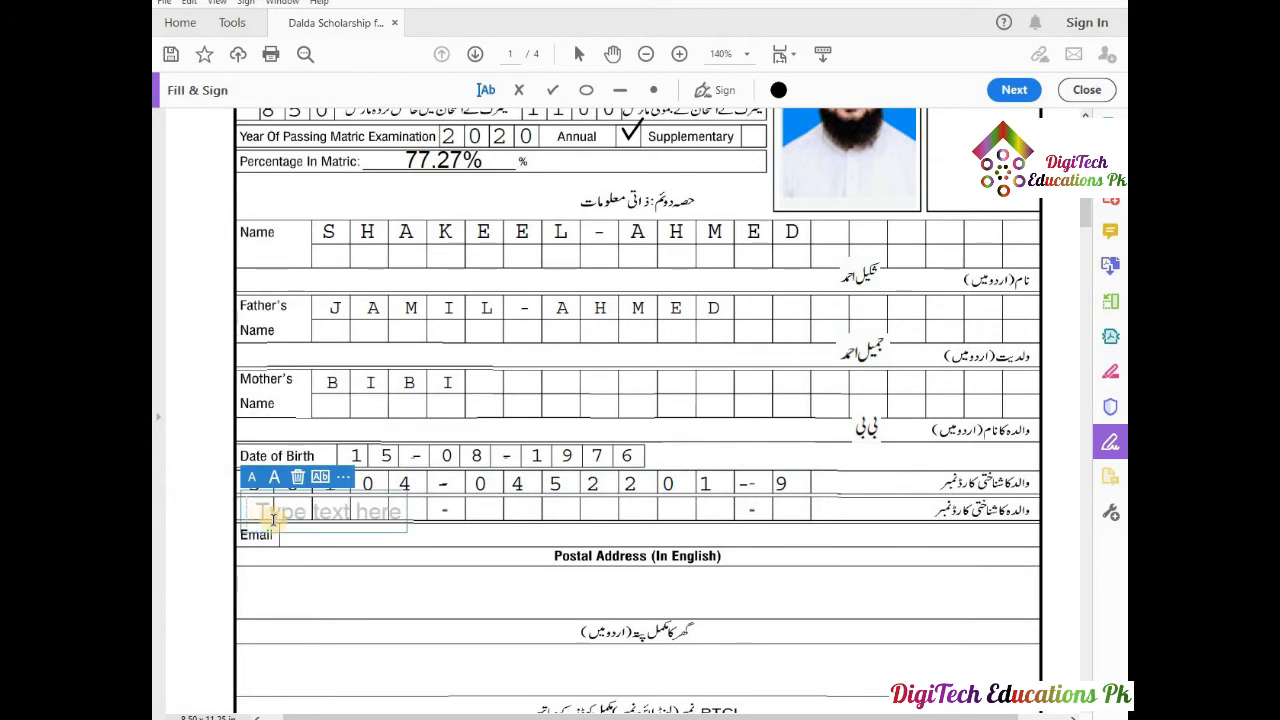
key(ctrl+v)
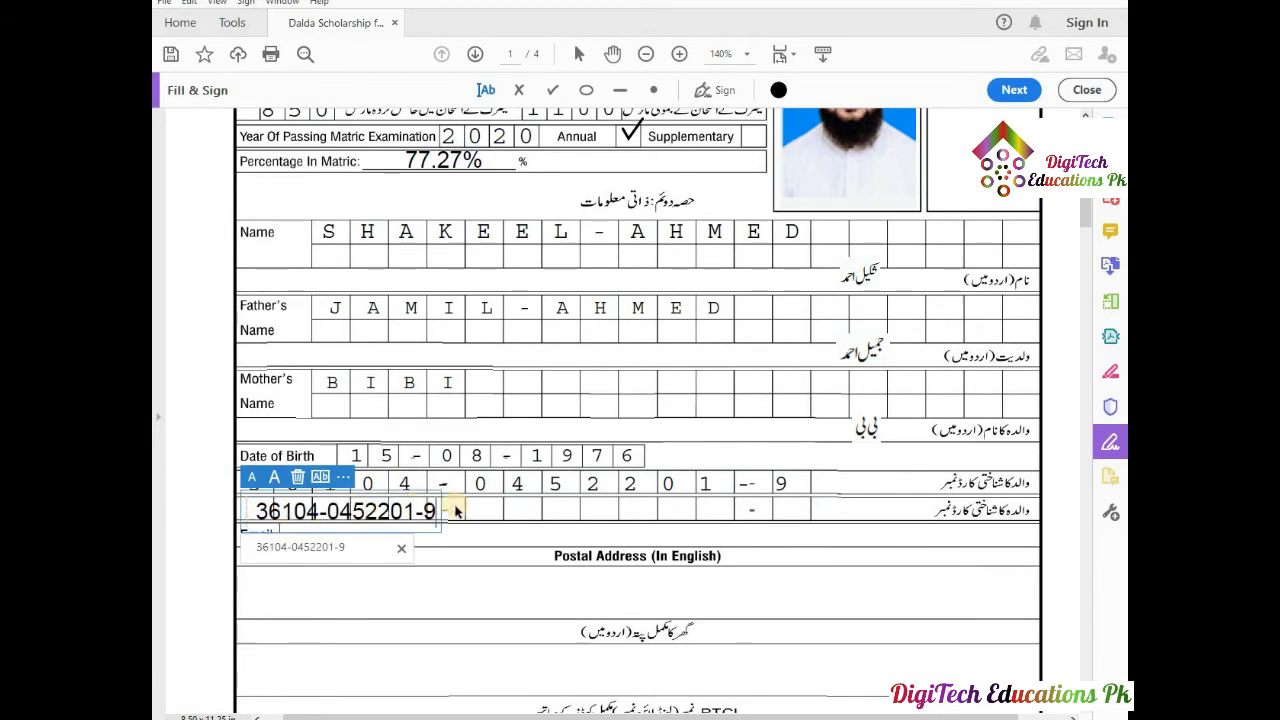
click(325, 478)
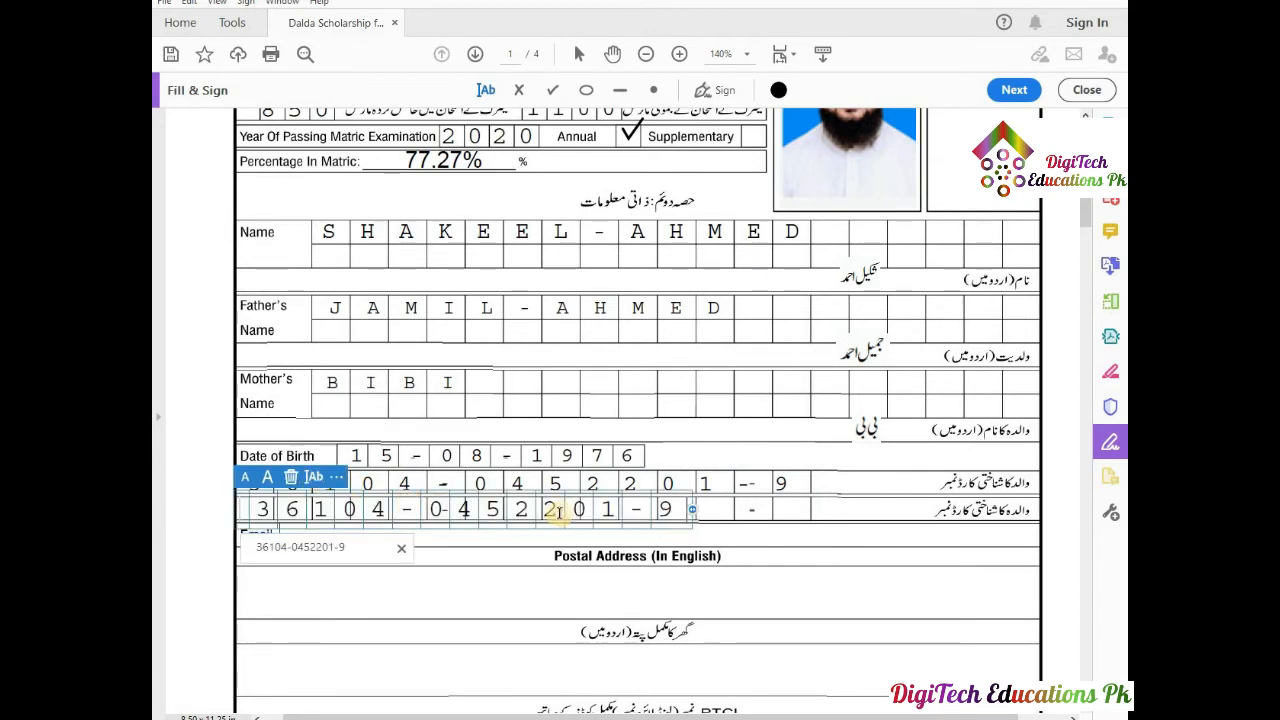
drag(693, 510, 828, 504)
click(818, 558)
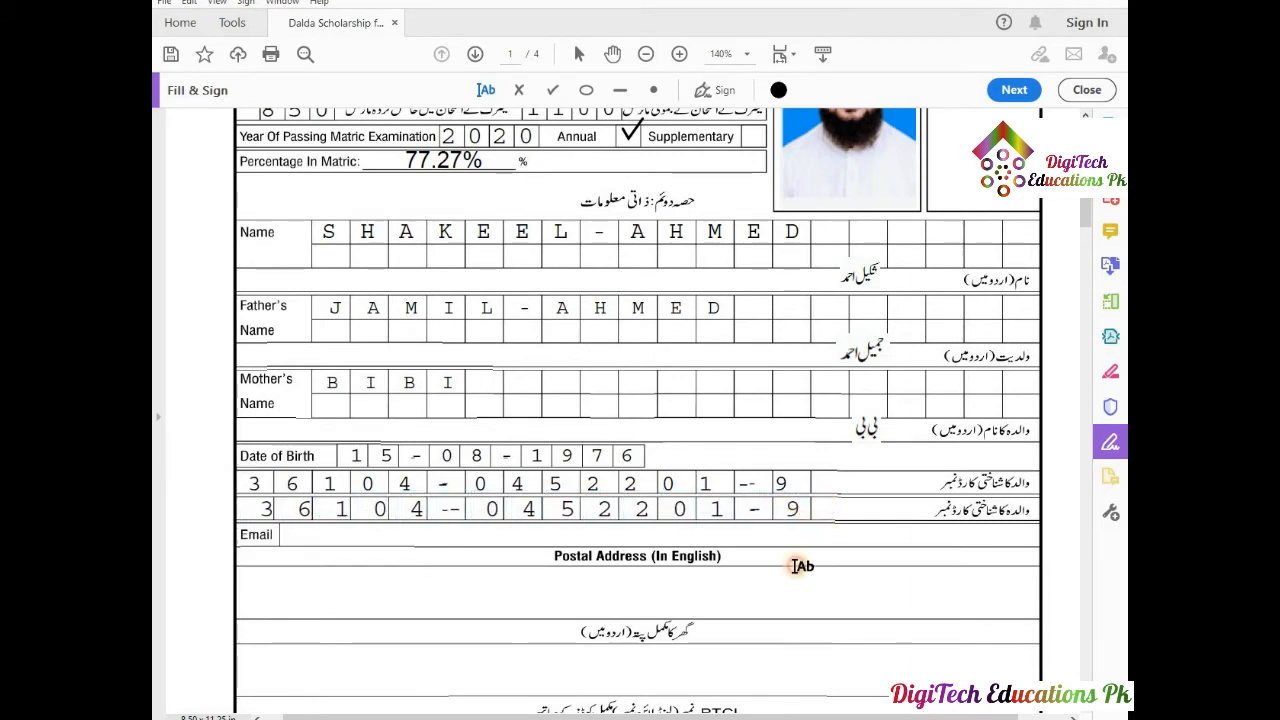
Fill the English postal address with the saved home address, reduced two font sizes.
click(472, 589)
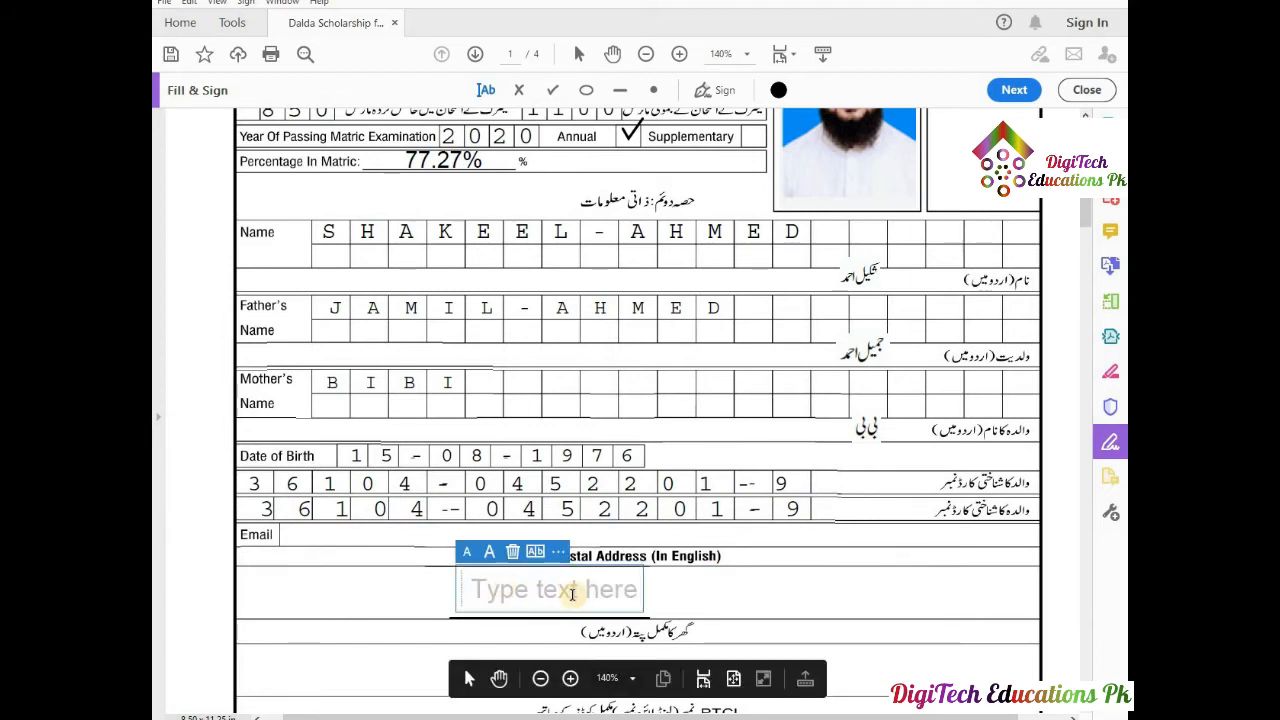
text(H)
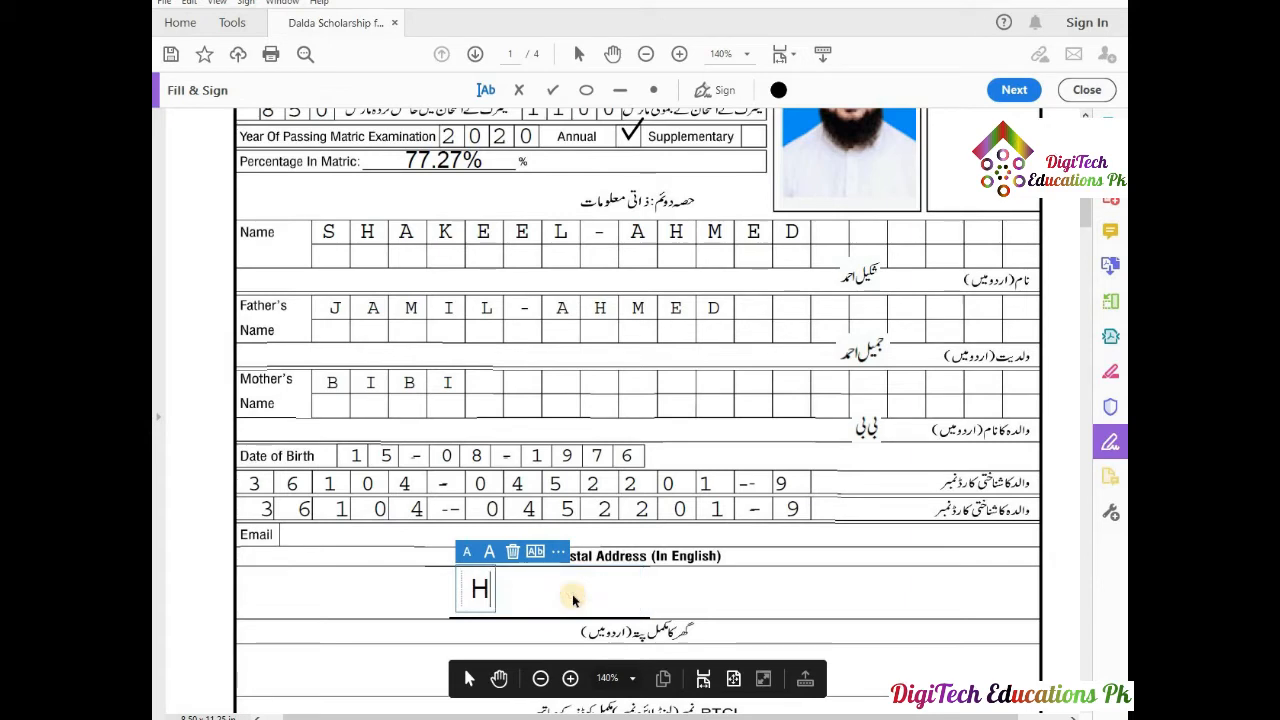
text(ou)
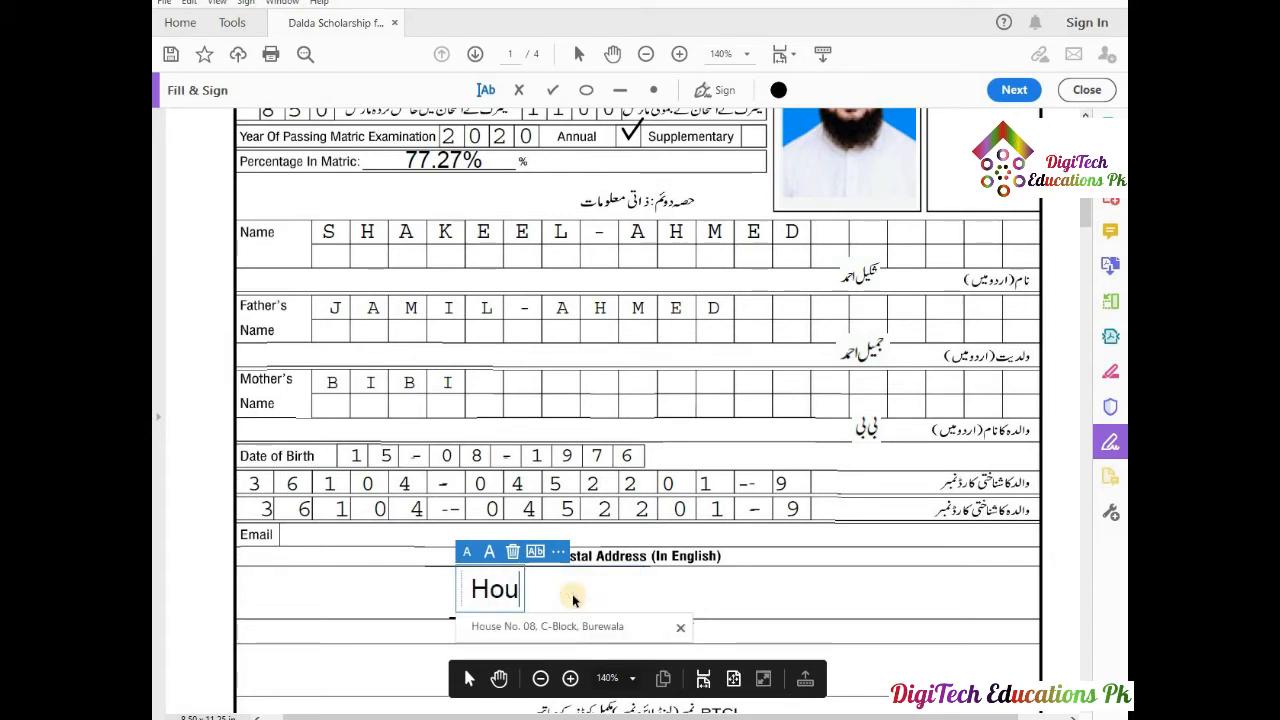
text(se No)
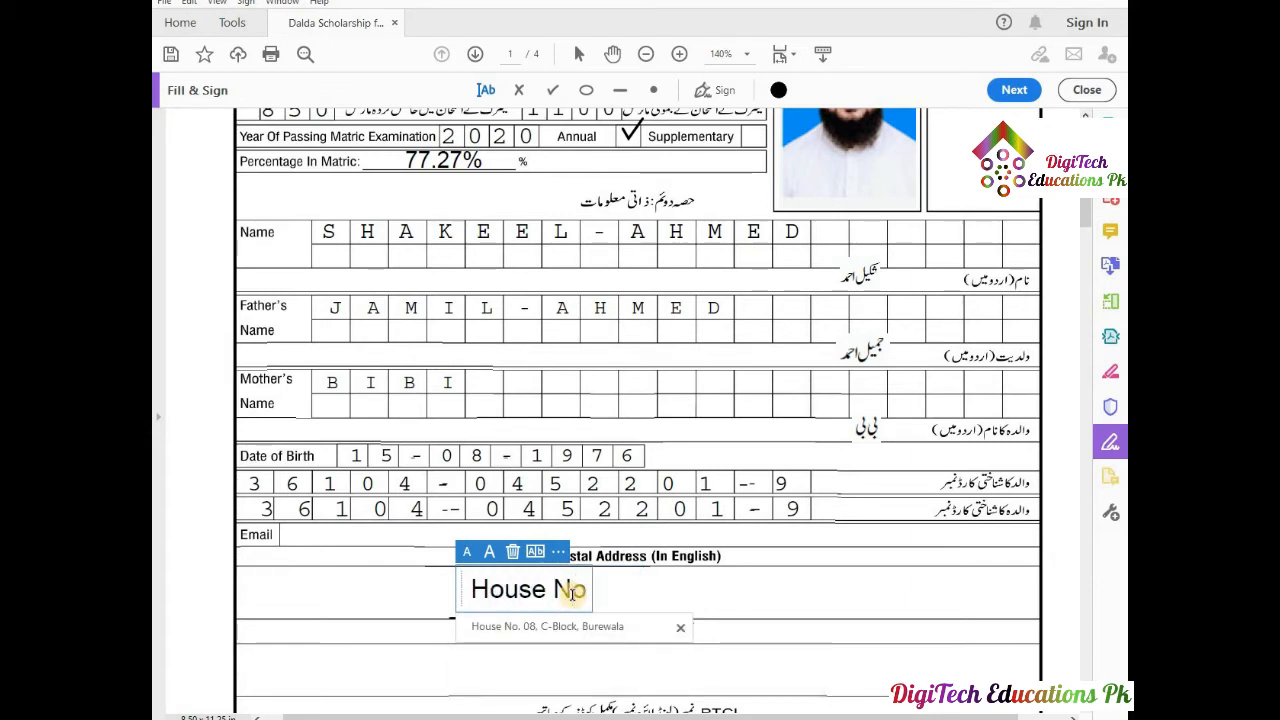
text(.)
click(569, 630)
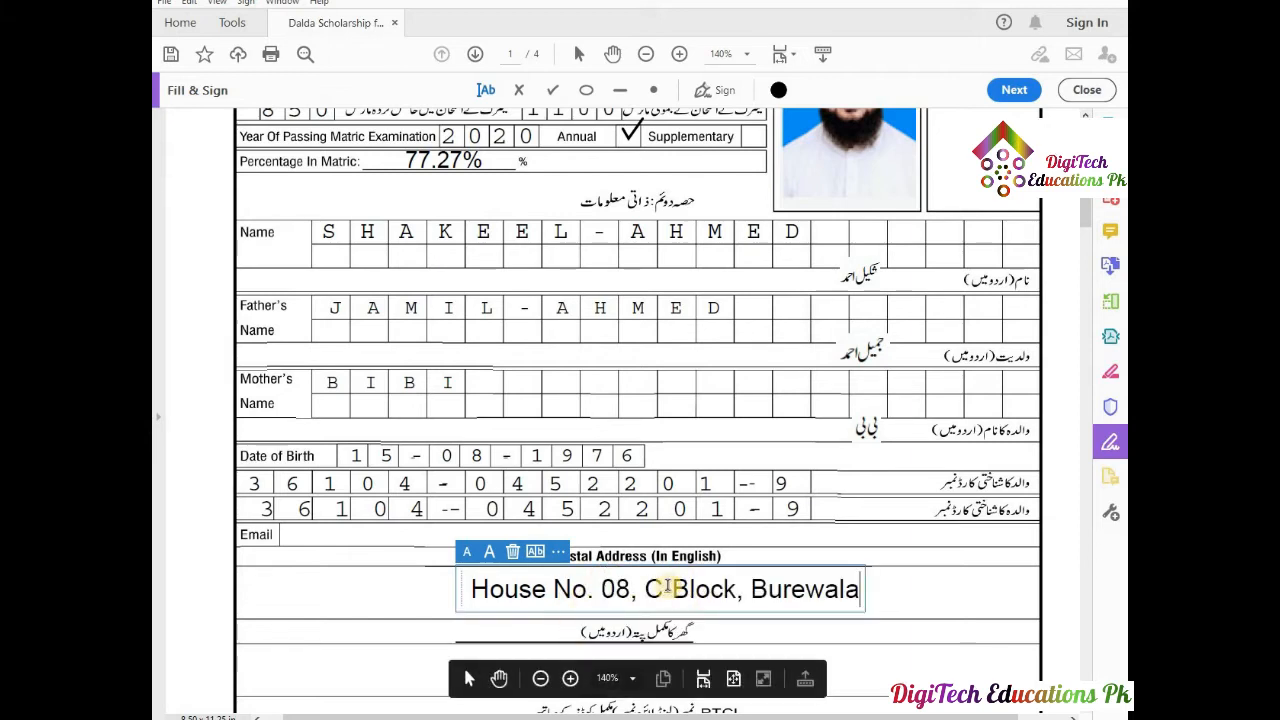
click(467, 555)
click(467, 555)
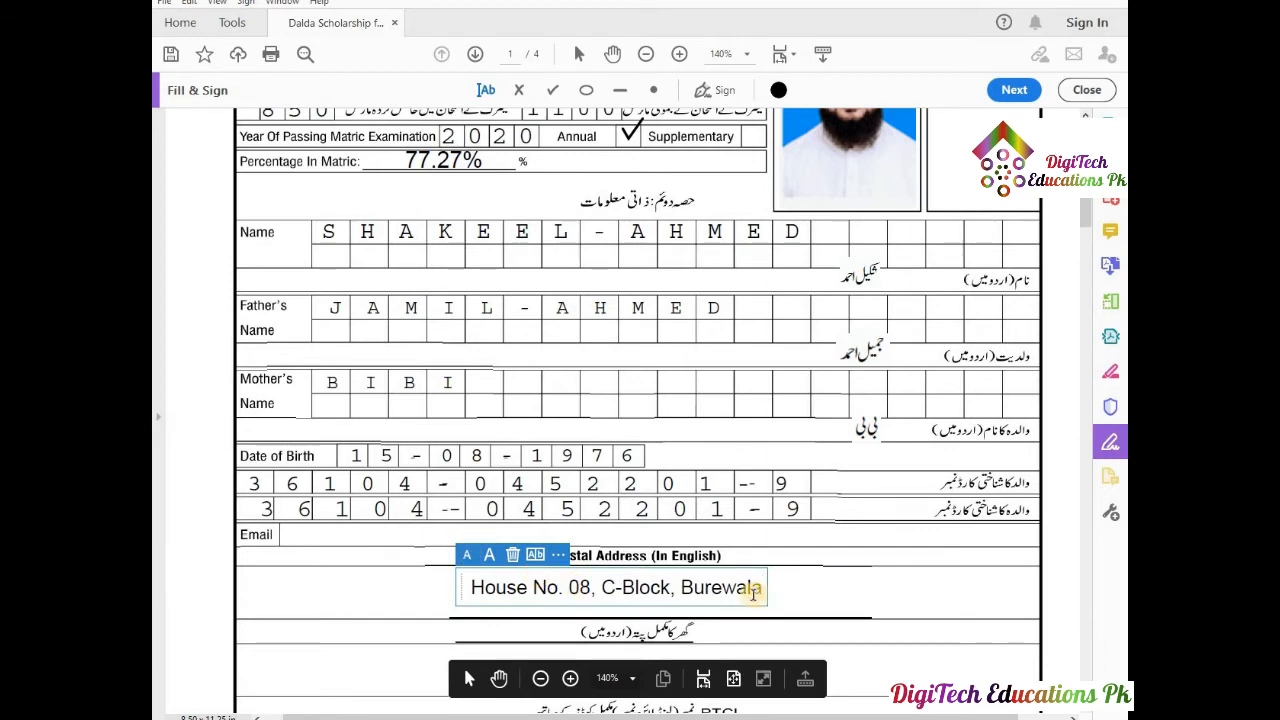
scroll(802, 563, down, 5)
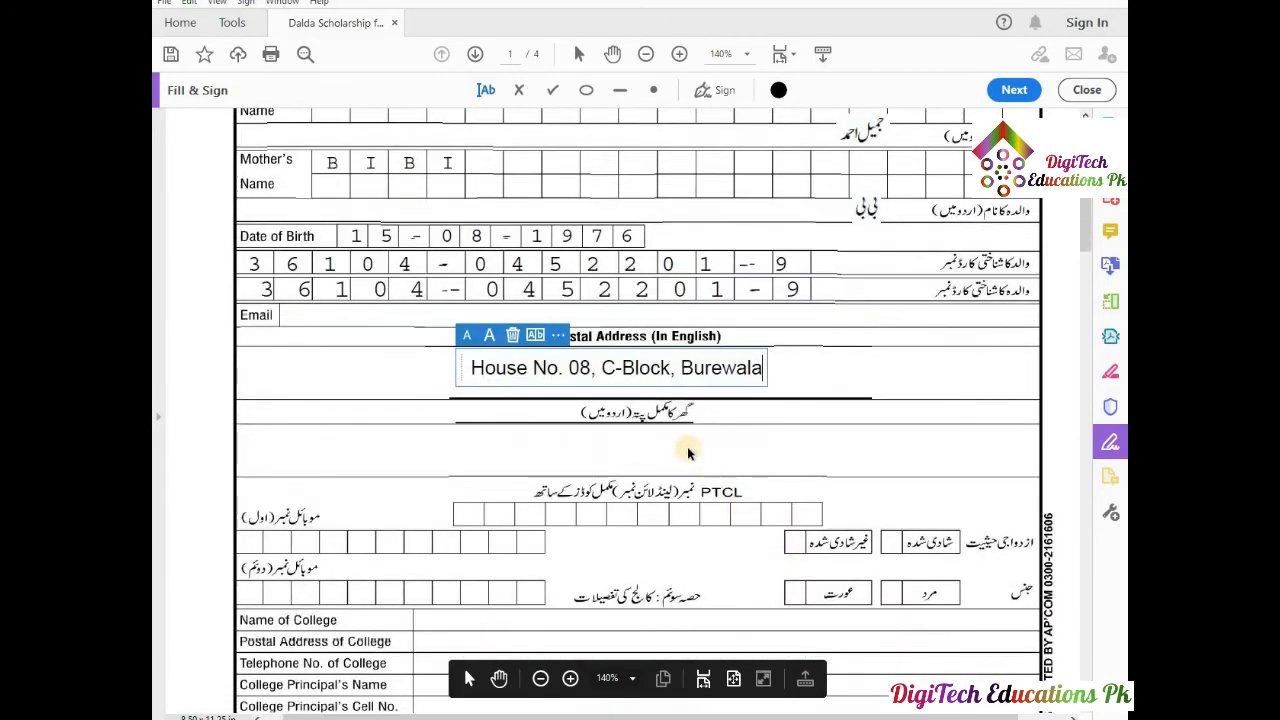
click(687, 450)
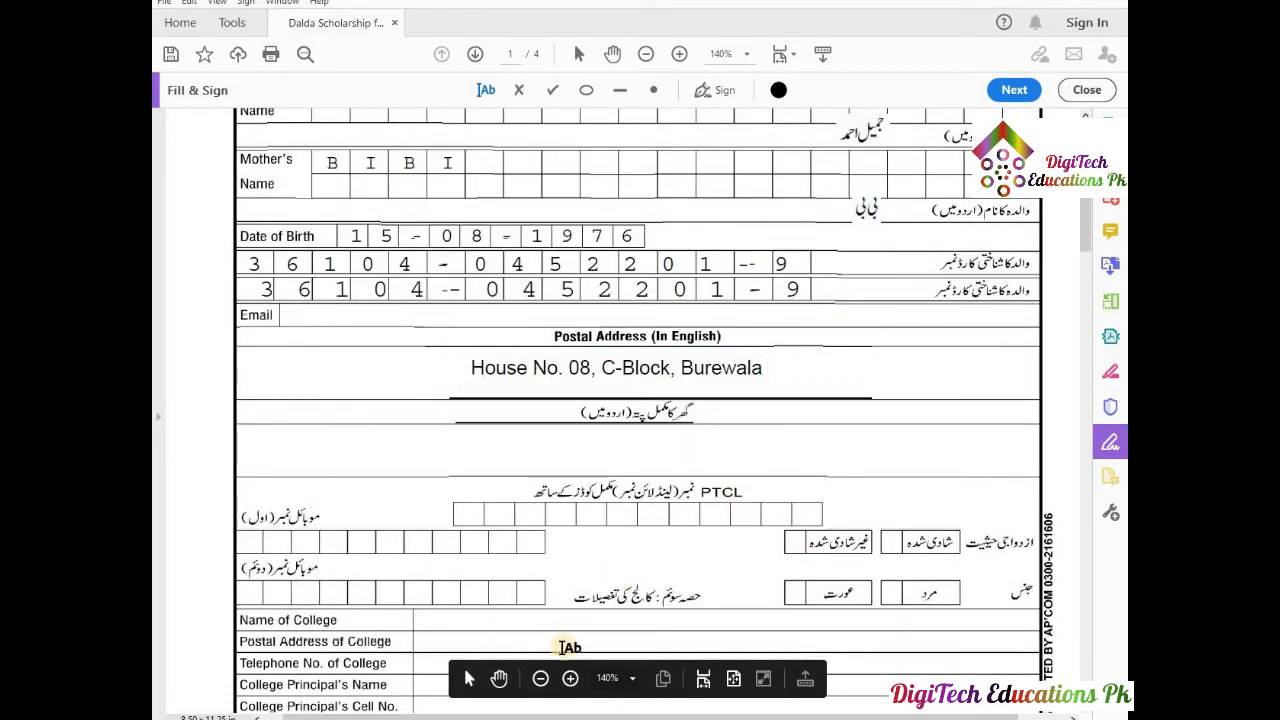
Copy the Urdu address from the Word document for use on the form.
click(478, 682)
click(482, 717)
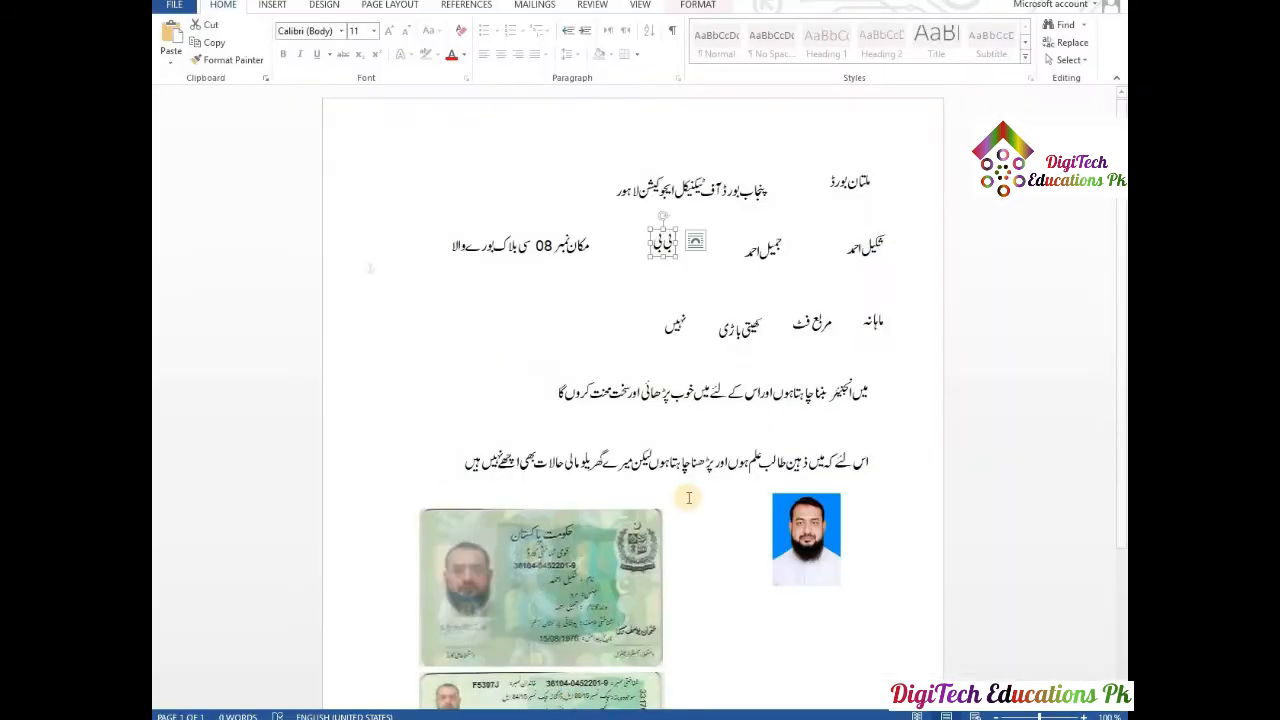
click(543, 246)
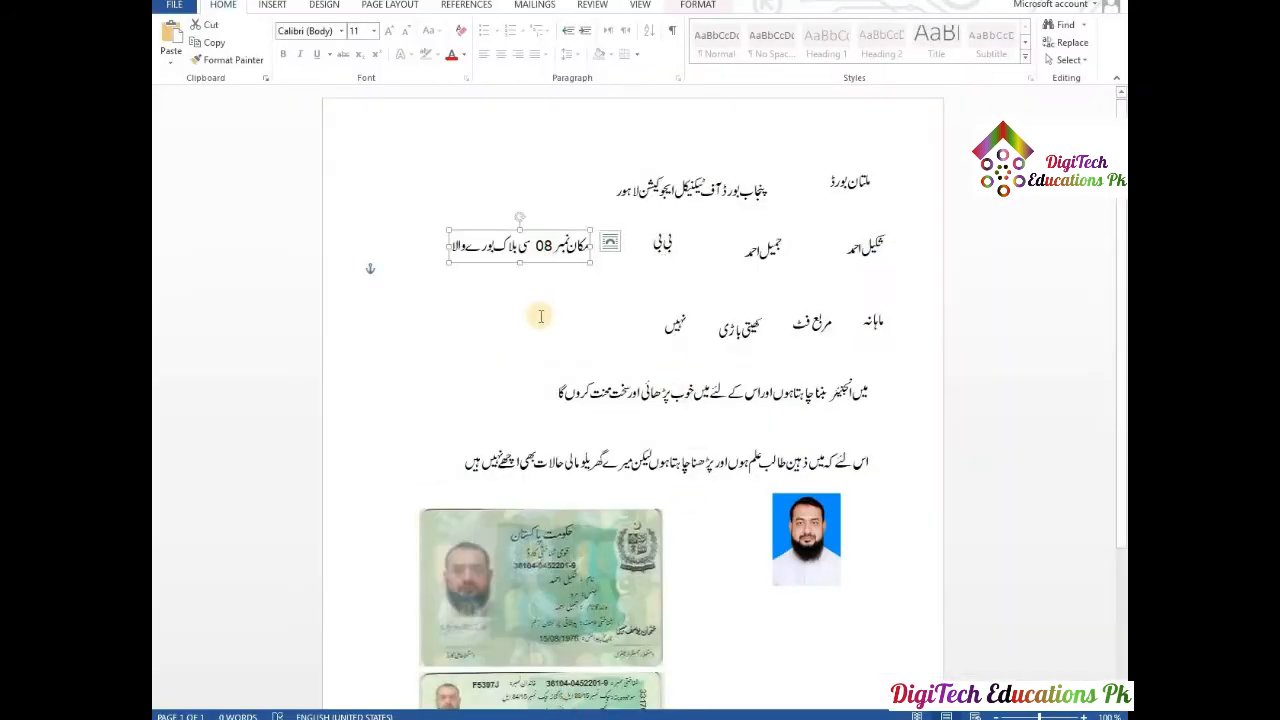
click(598, 717)
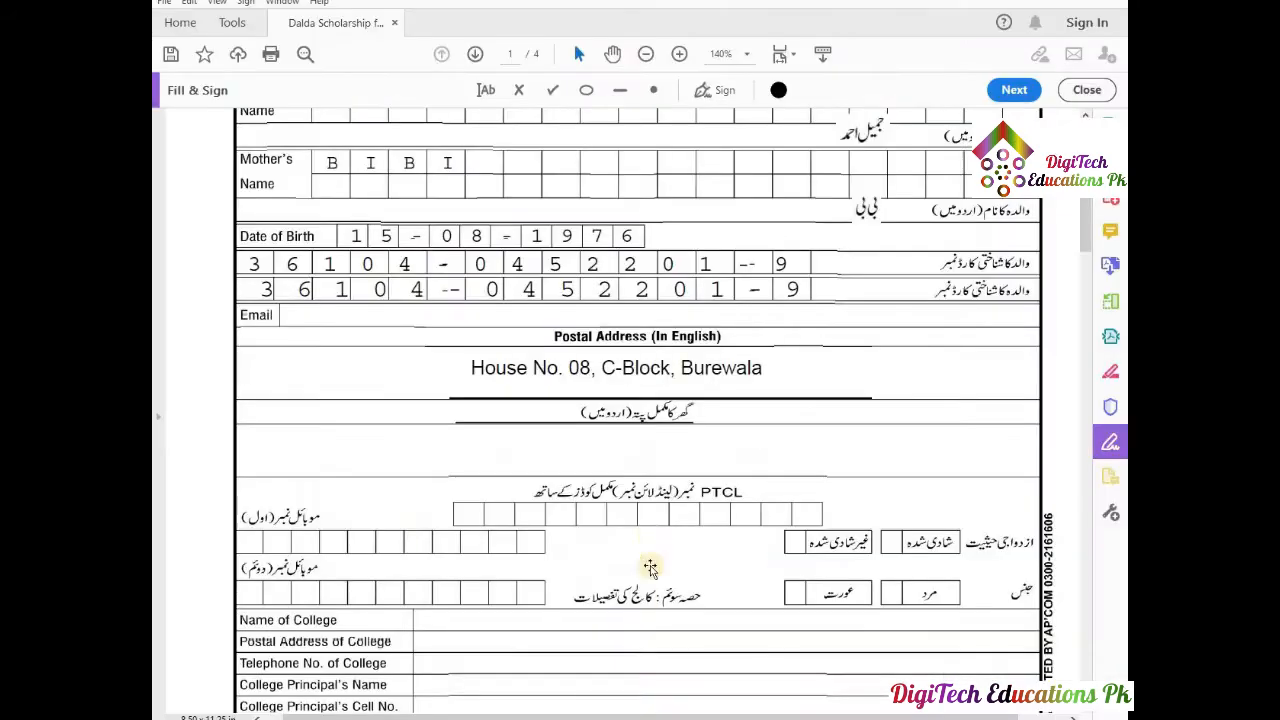
Paste the Urdu home address image, then move and resize it into the Urdu address row.
click(673, 450)
click(673, 450)
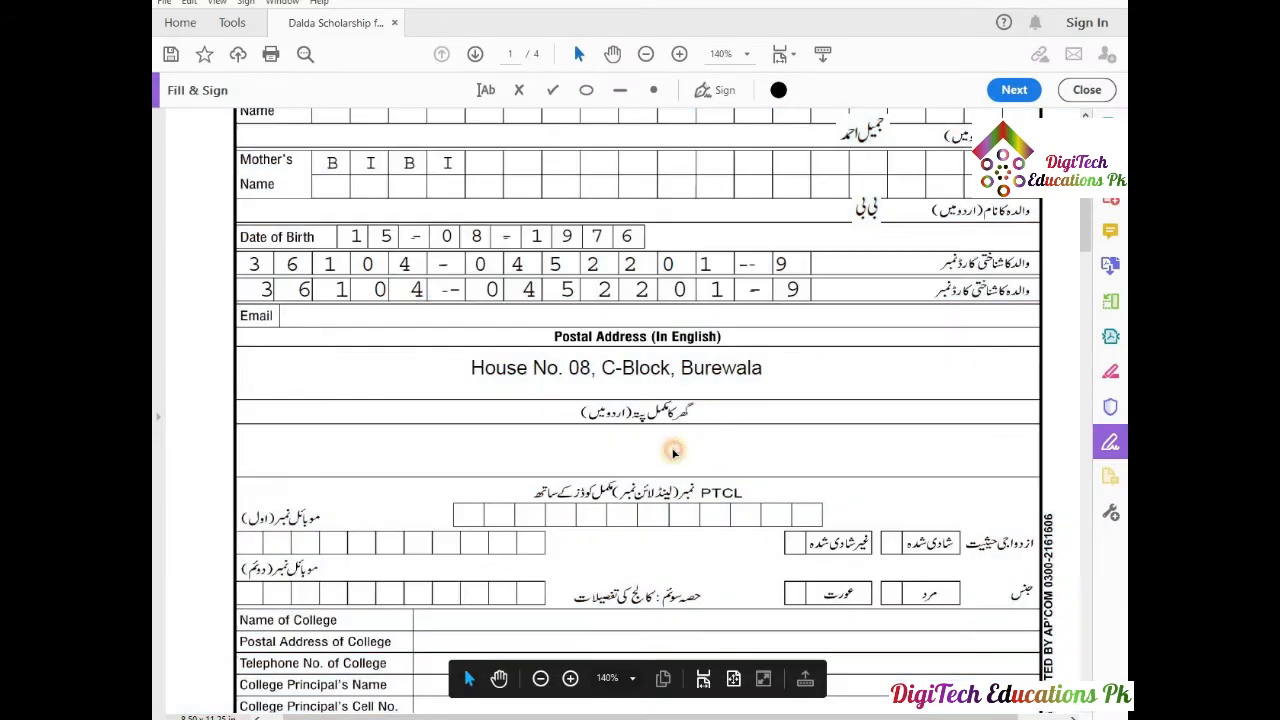
key(ctrl+v)
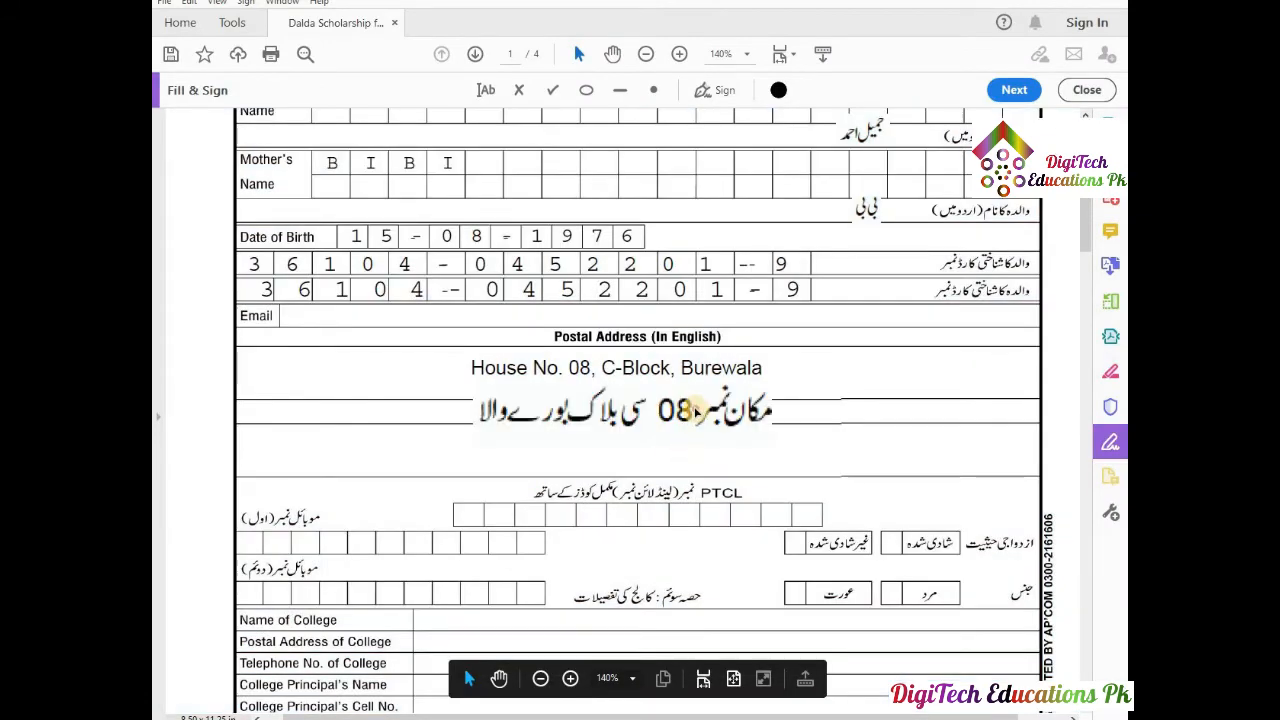
click(751, 449)
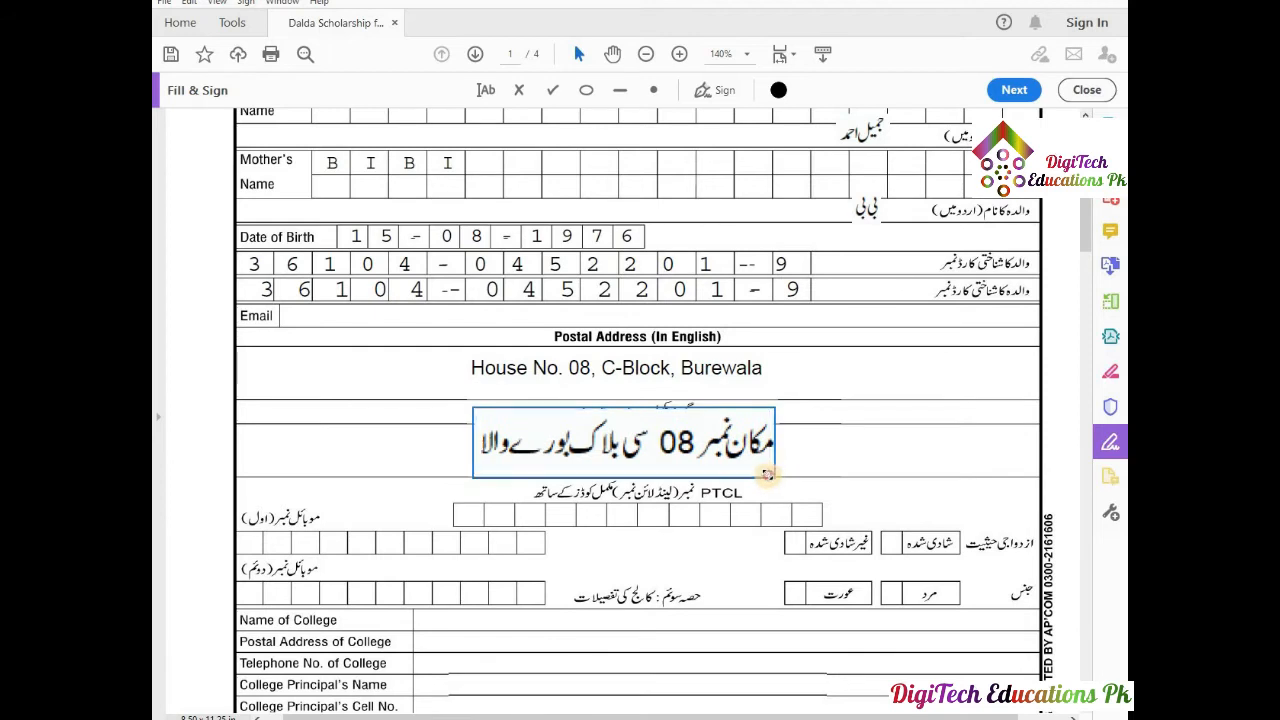
mouse_move(772, 476)
mouse_down()
mouse_move(629, 442)
mouse_move(738, 456)
mouse_move(751, 472)
mouse_up()
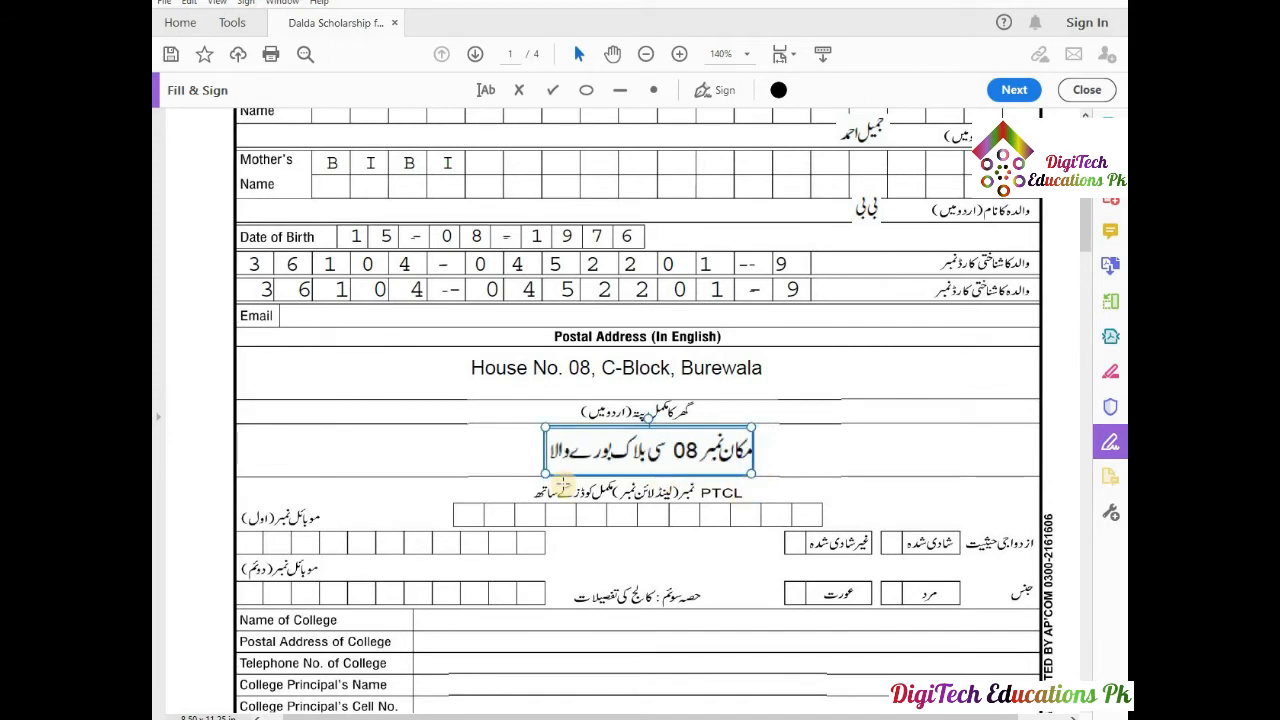
click(472, 488)
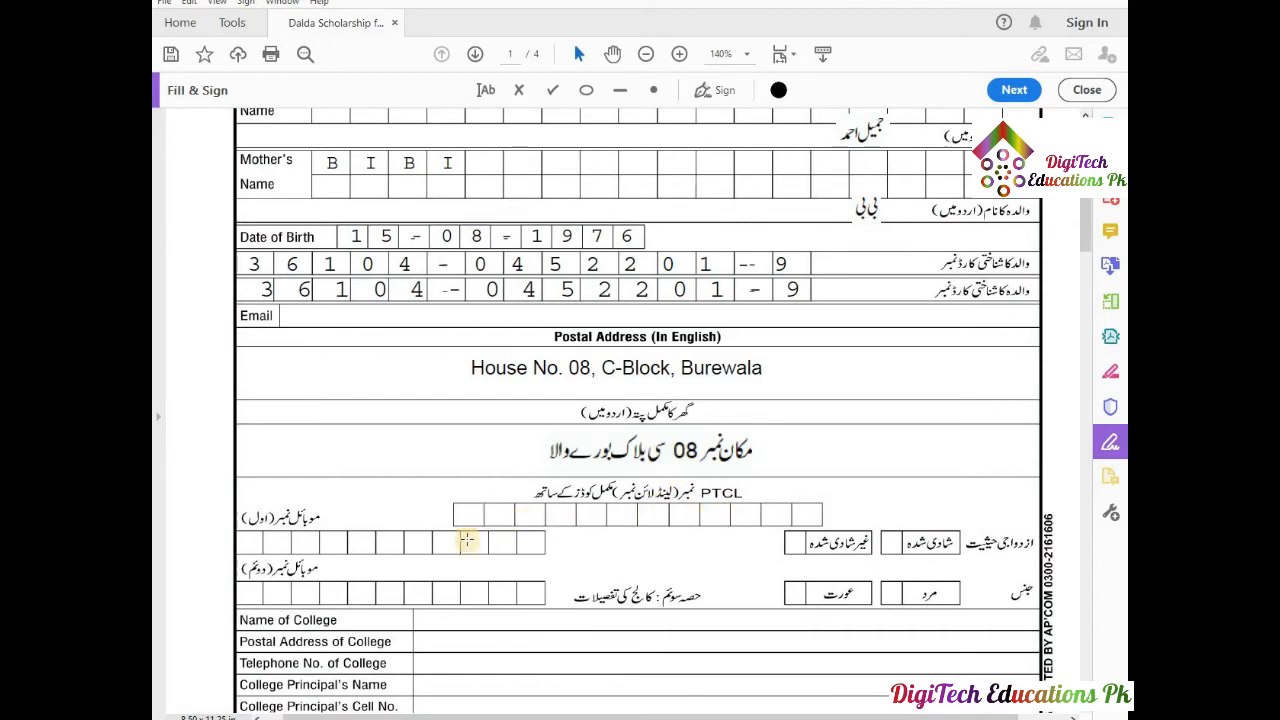
Enter the mobile number in the first mobile row and spread it across the boxes.
scroll(361, 509, down, 3)
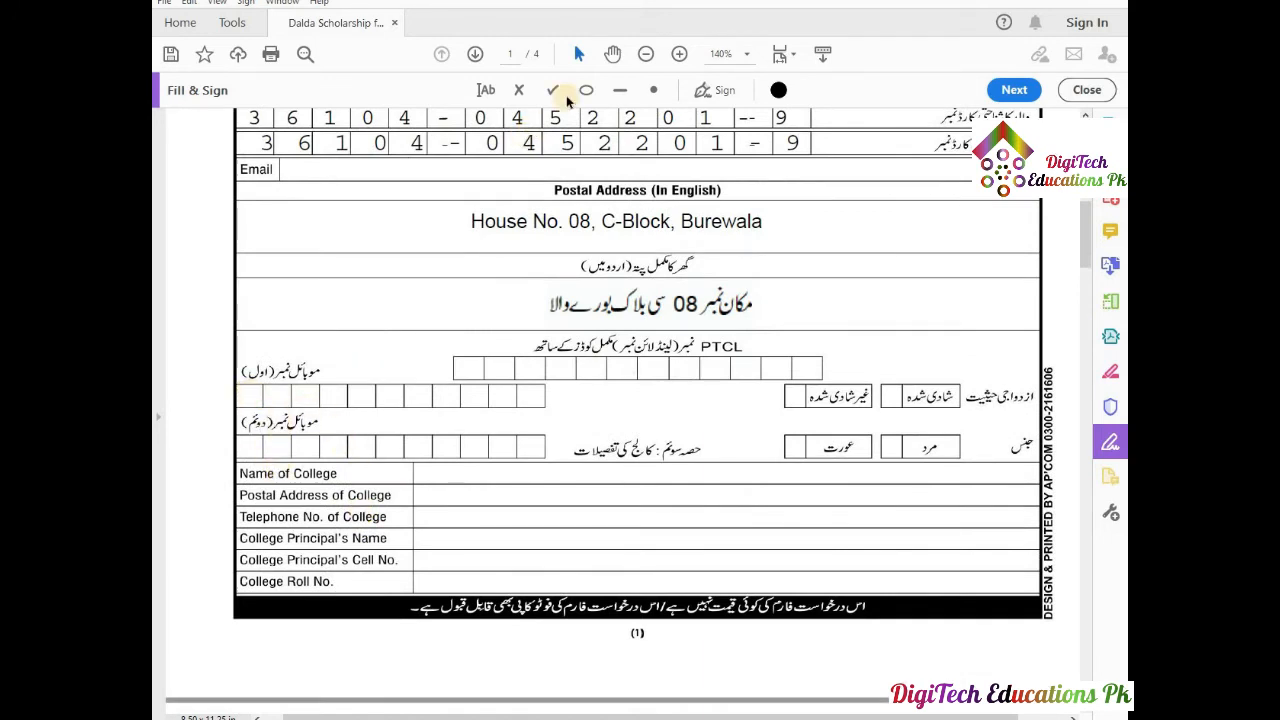
click(487, 91)
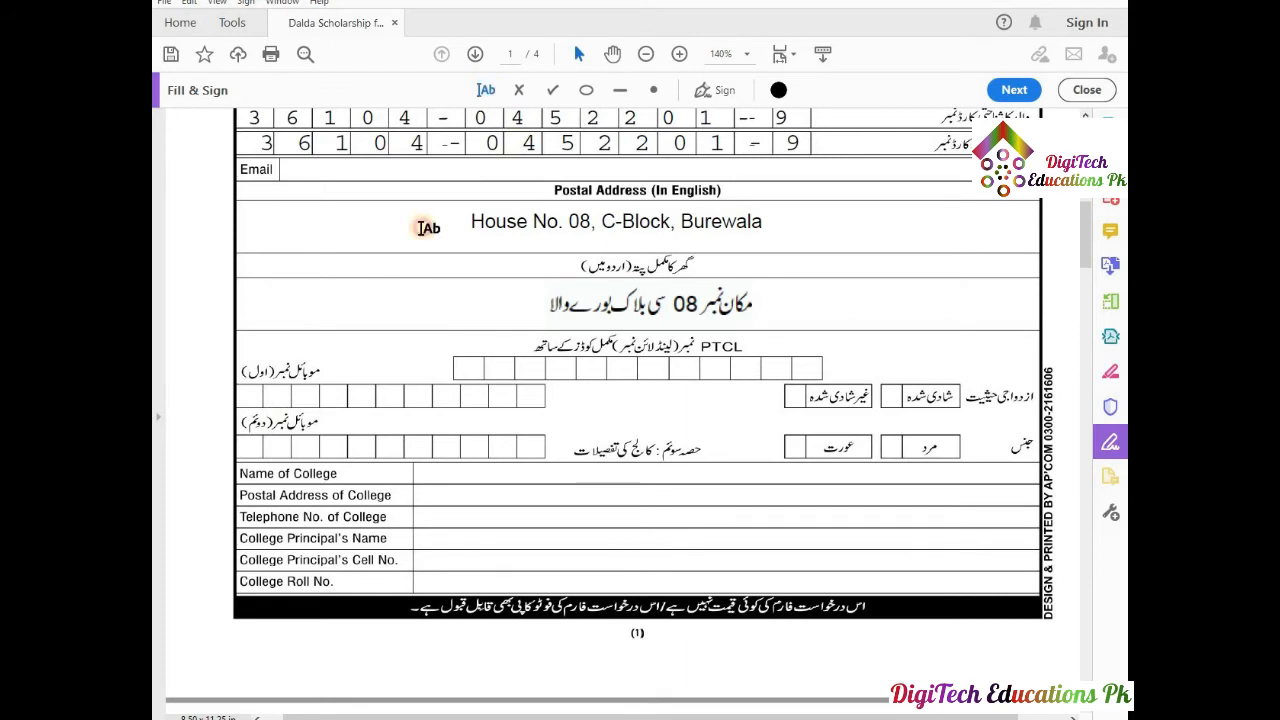
click(247, 397)
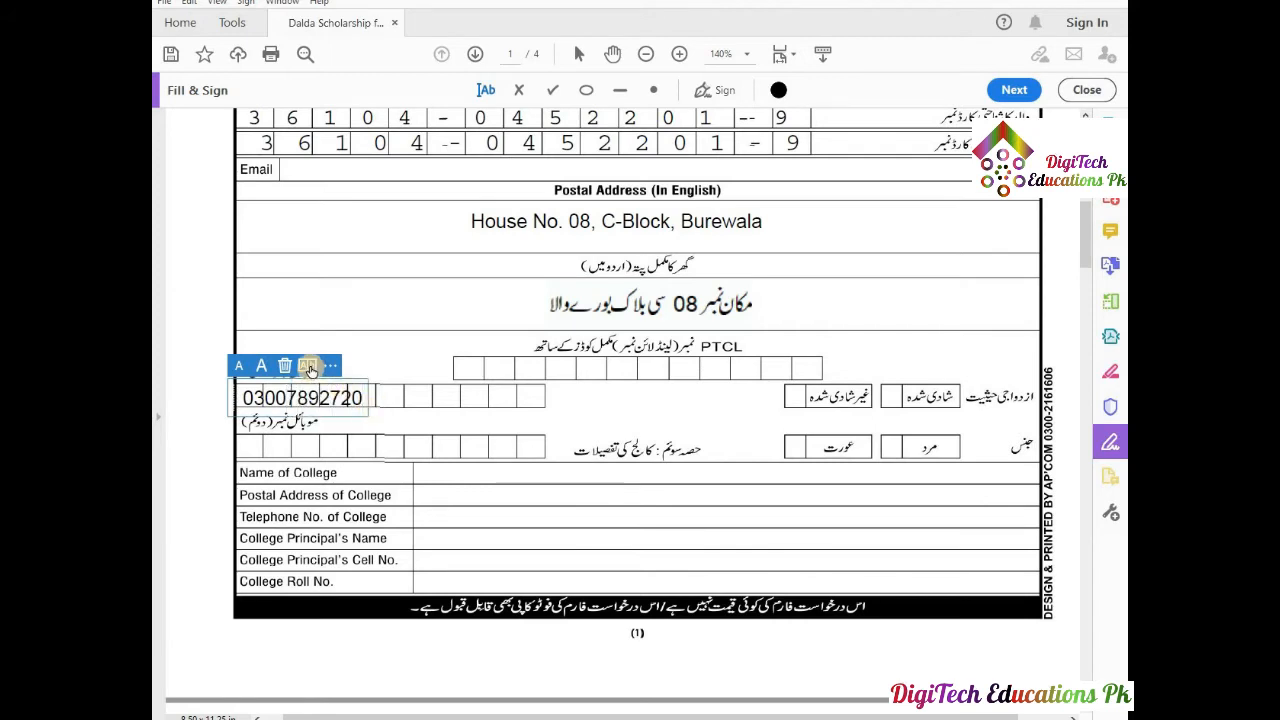
drag(366, 396, 554, 396)
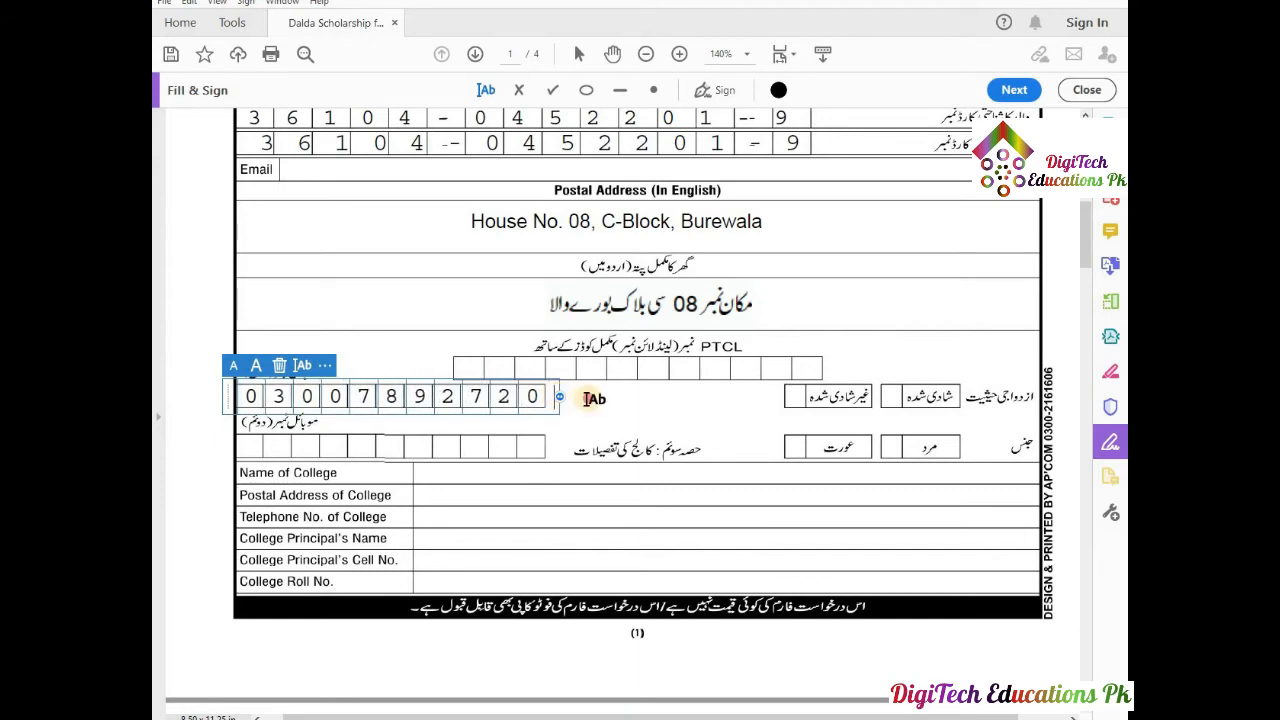
click(588, 398)
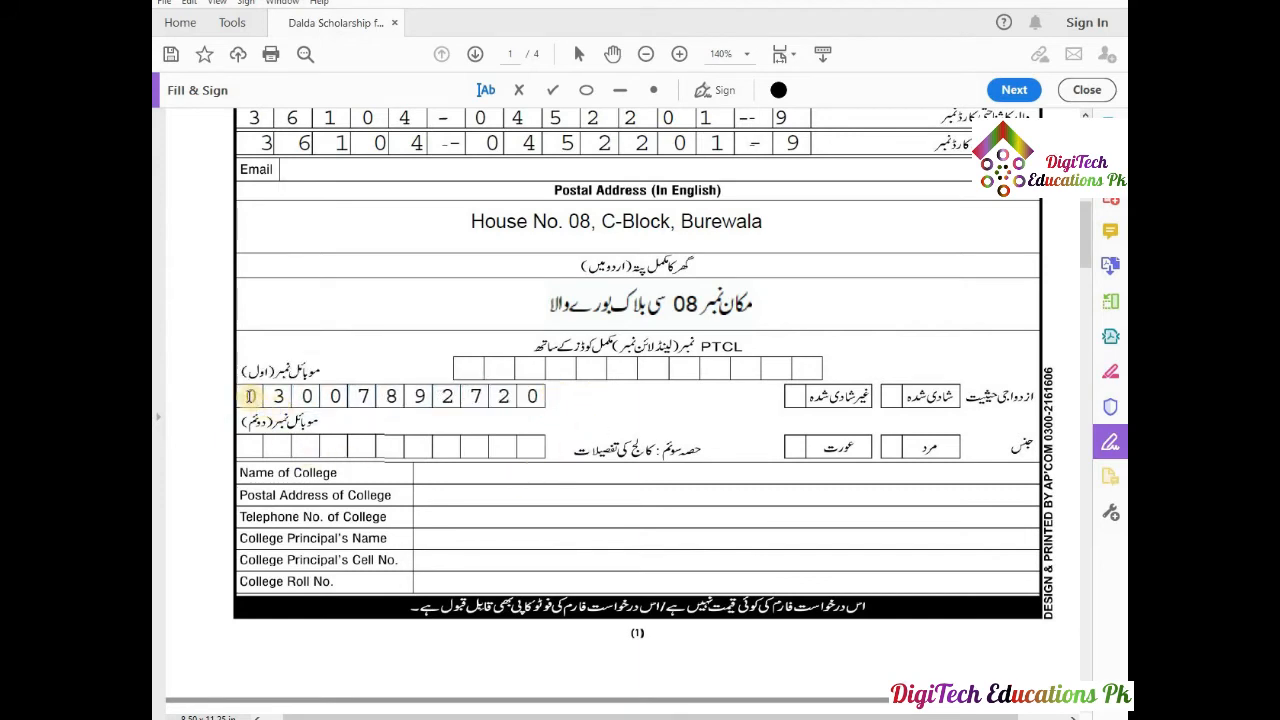
drag(249, 396, 537, 412)
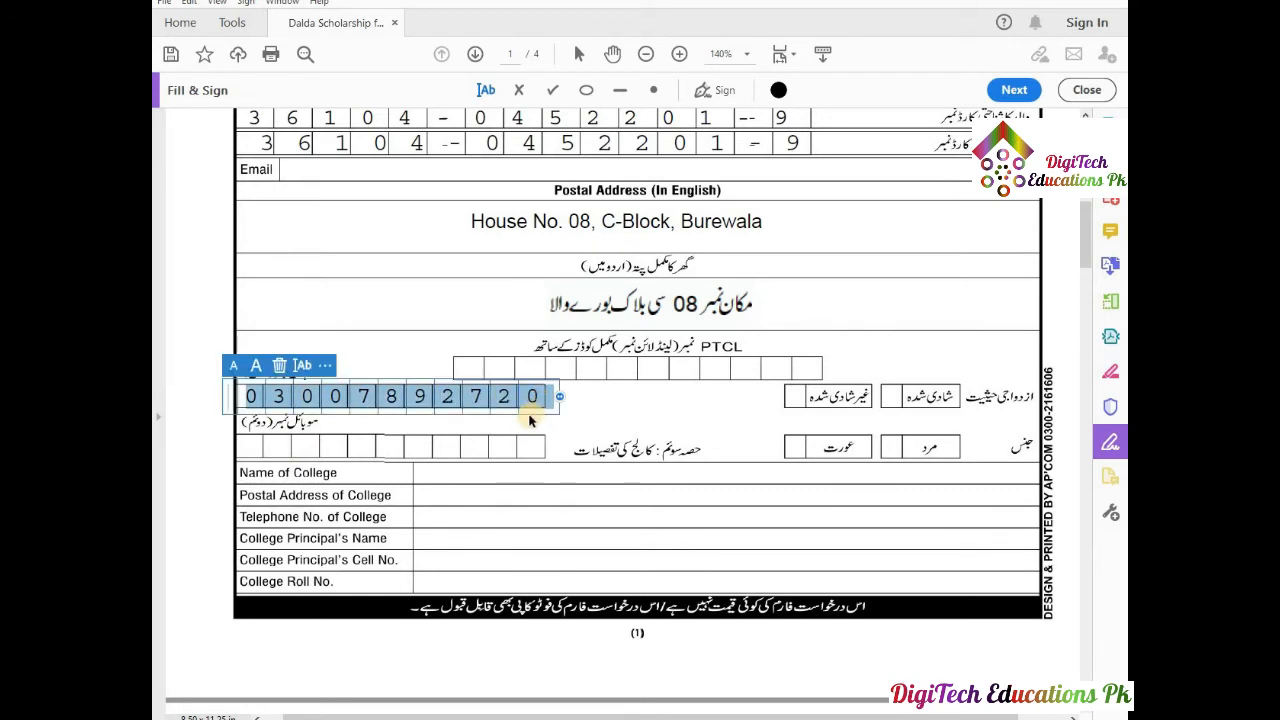
click(255, 443)
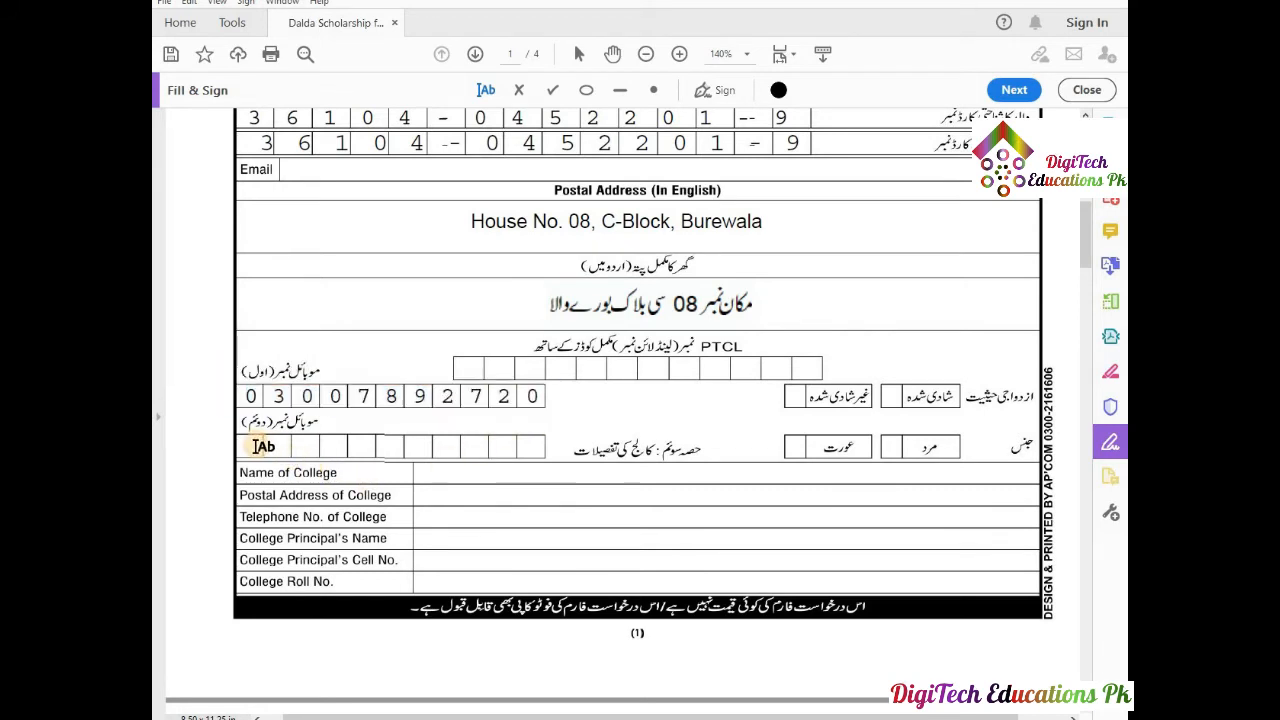
Enter the applicant's mobile number in the second mobile row, aligned one digit per box.
click(256, 446)
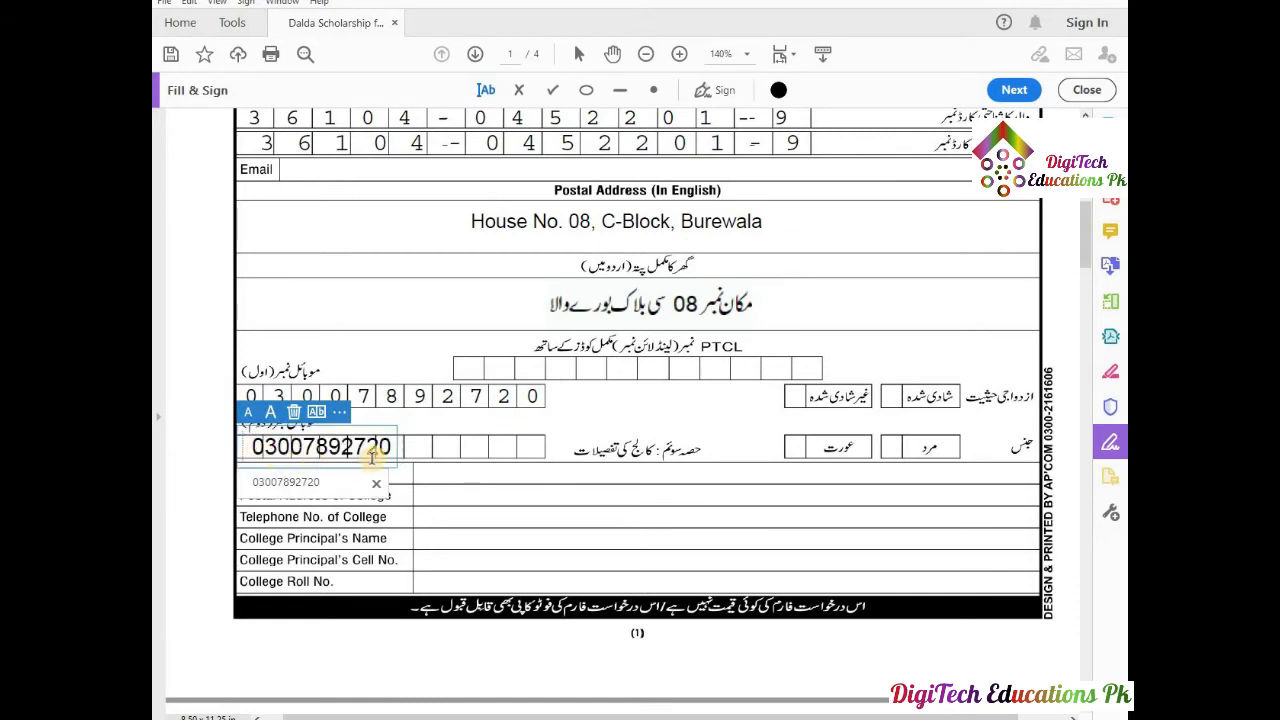
click(316, 411)
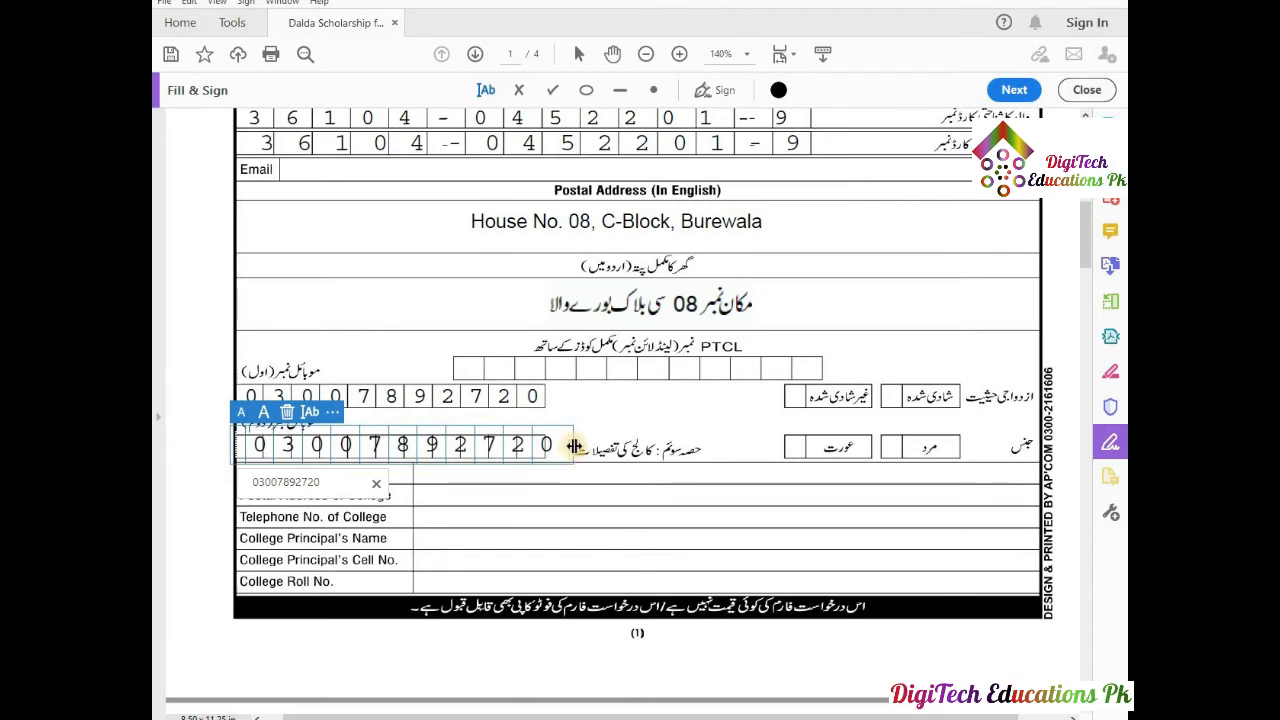
drag(575, 444, 548, 452)
click(604, 431)
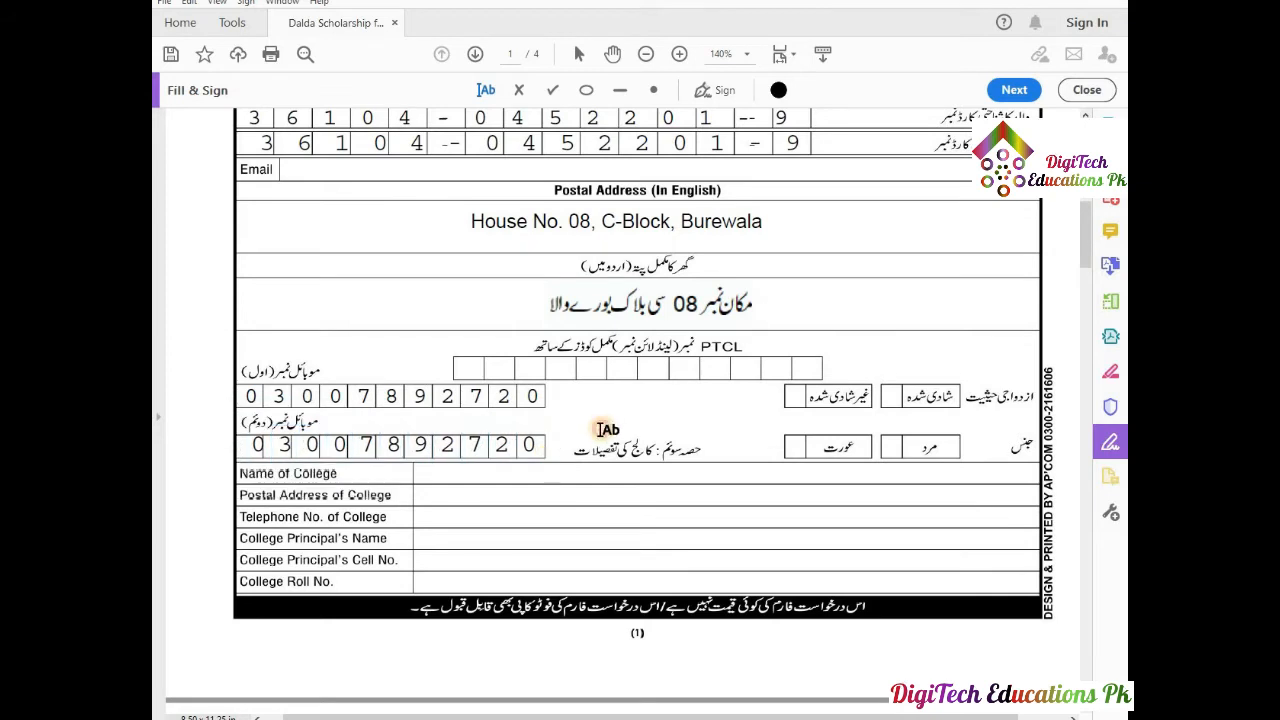
click(484, 449)
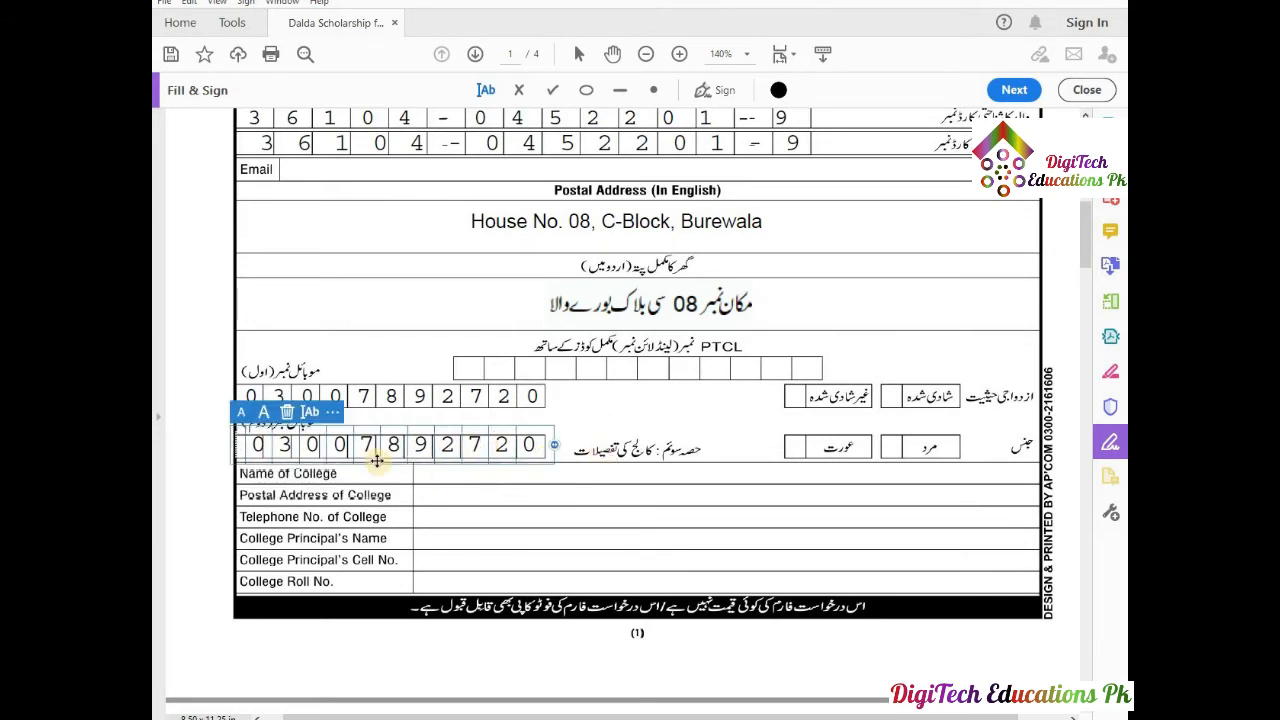
drag(388, 456, 382, 456)
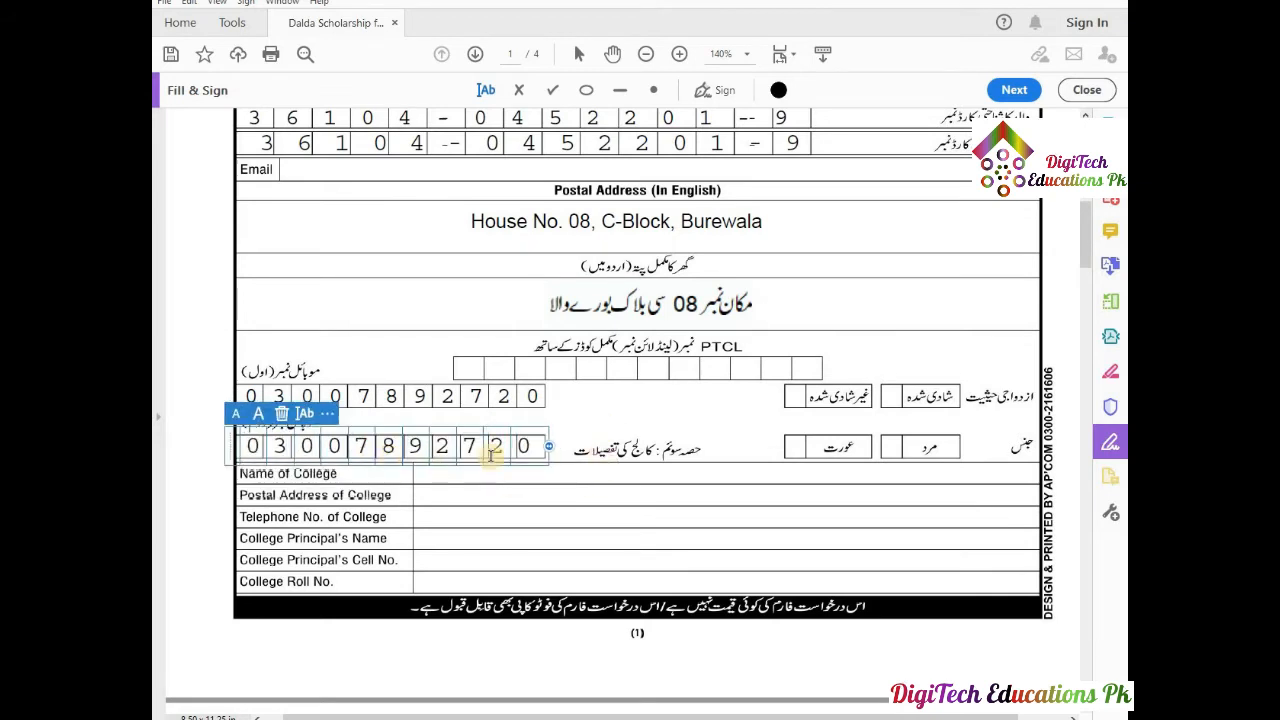
drag(550, 446, 556, 446)
click(575, 432)
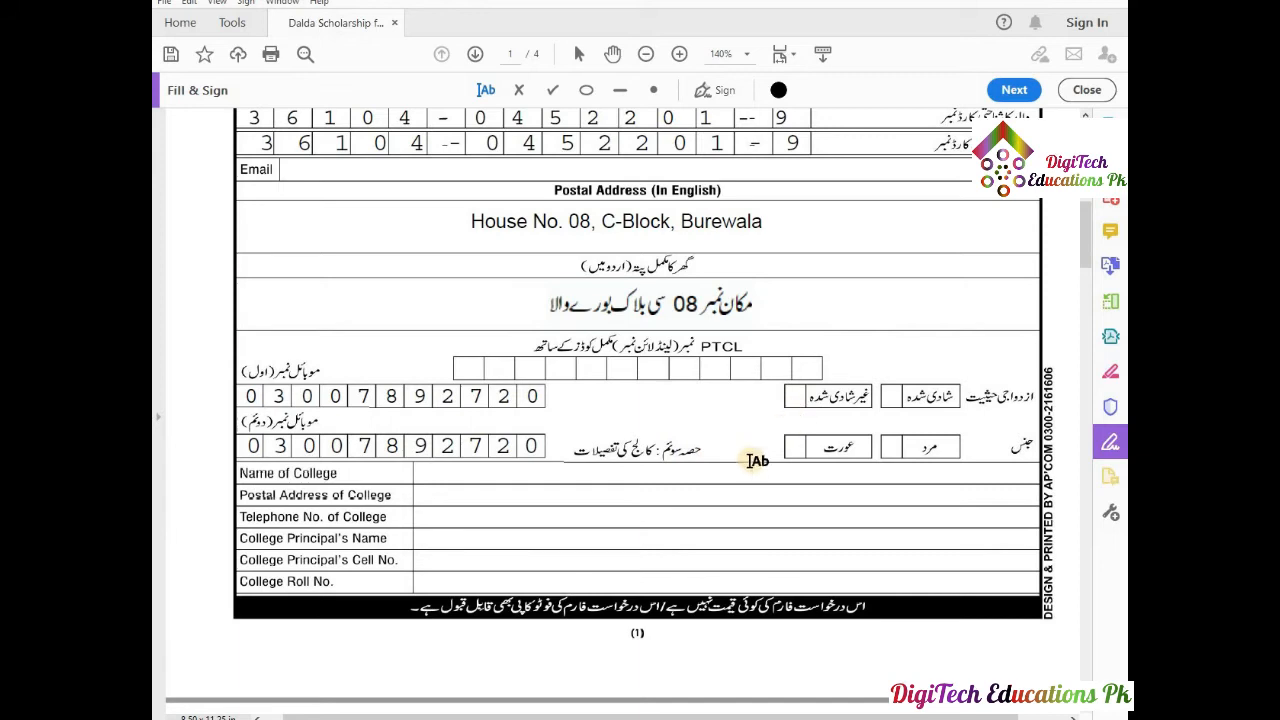
Place enlarged, aligned checkmarks in the unmarried and male boxes.
click(555, 90)
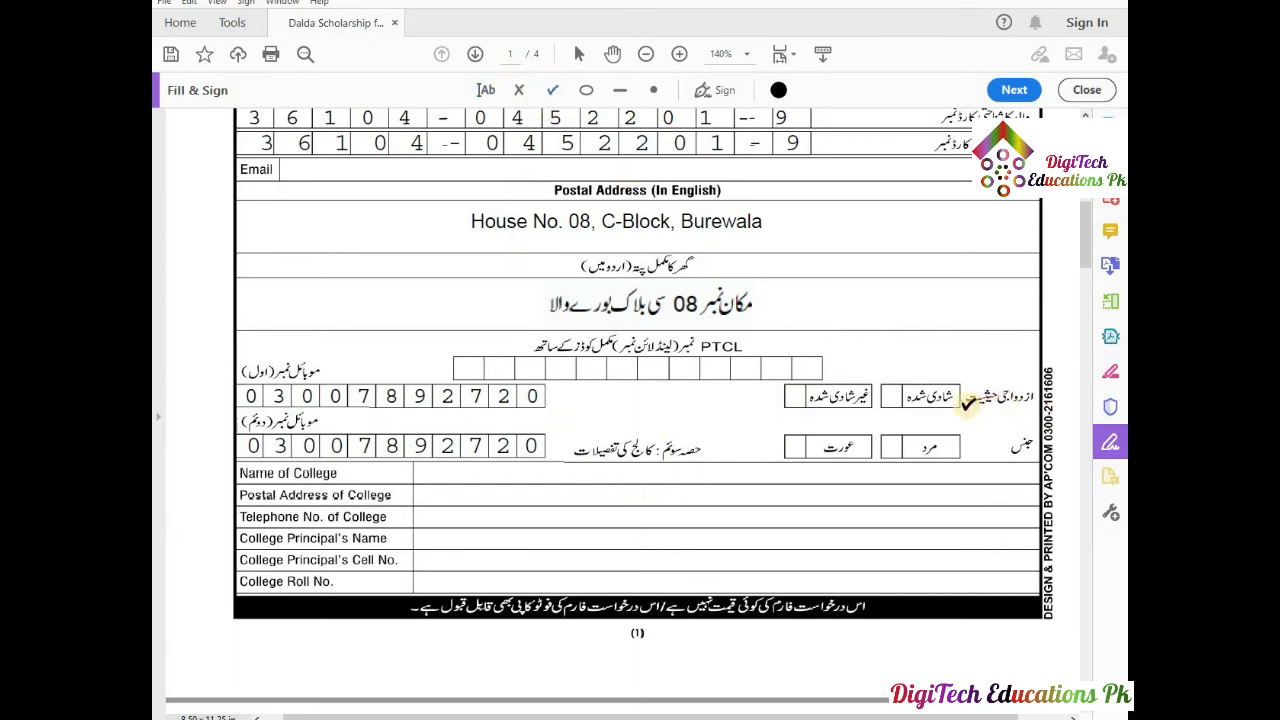
click(794, 396)
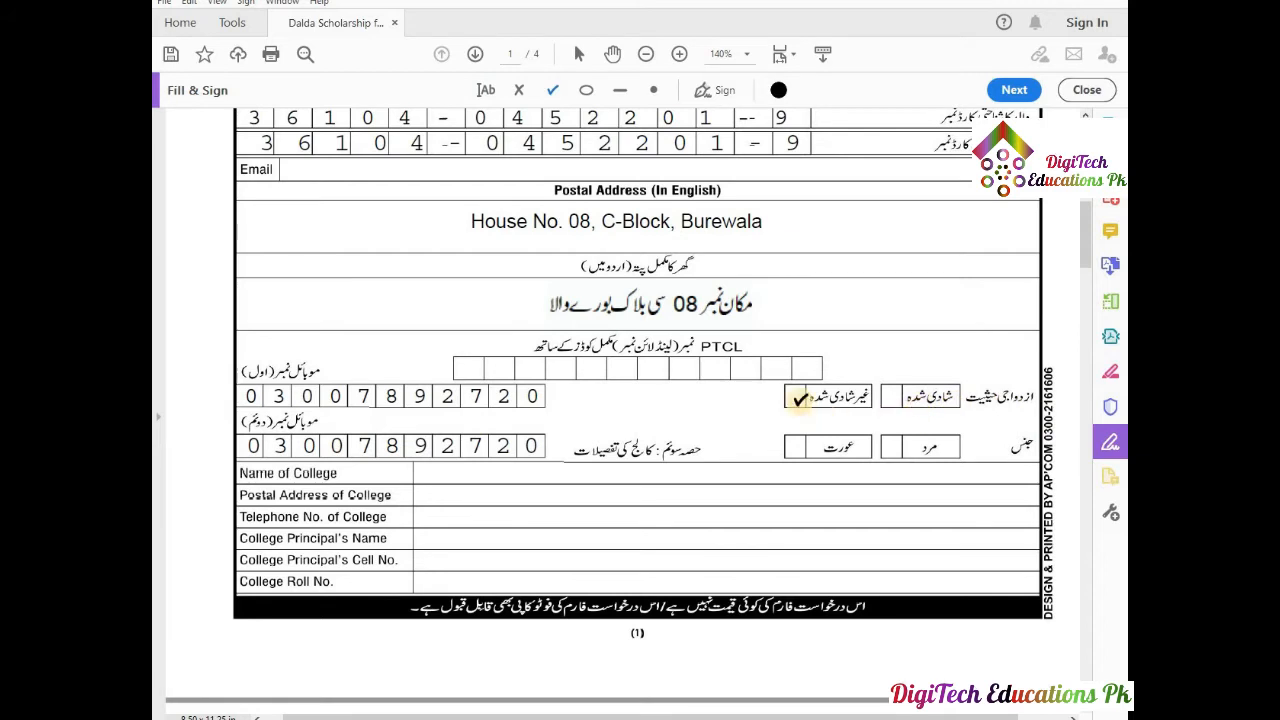
click(794, 396)
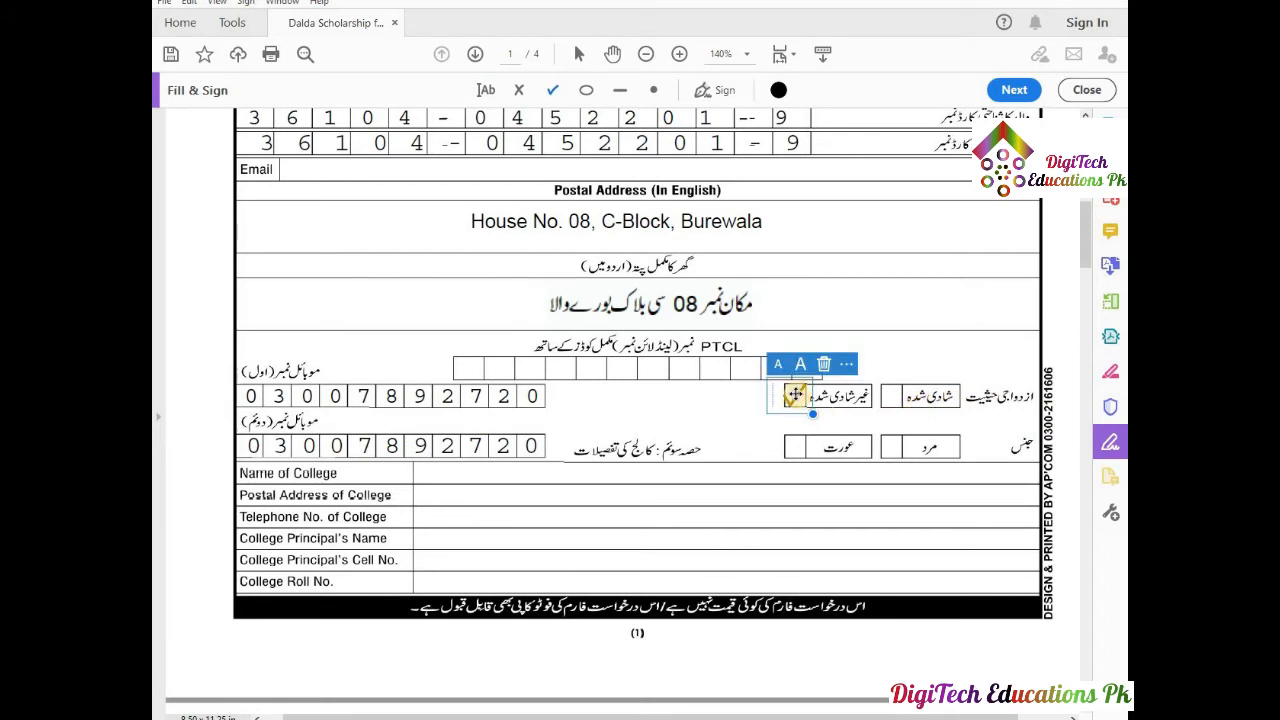
click(800, 364)
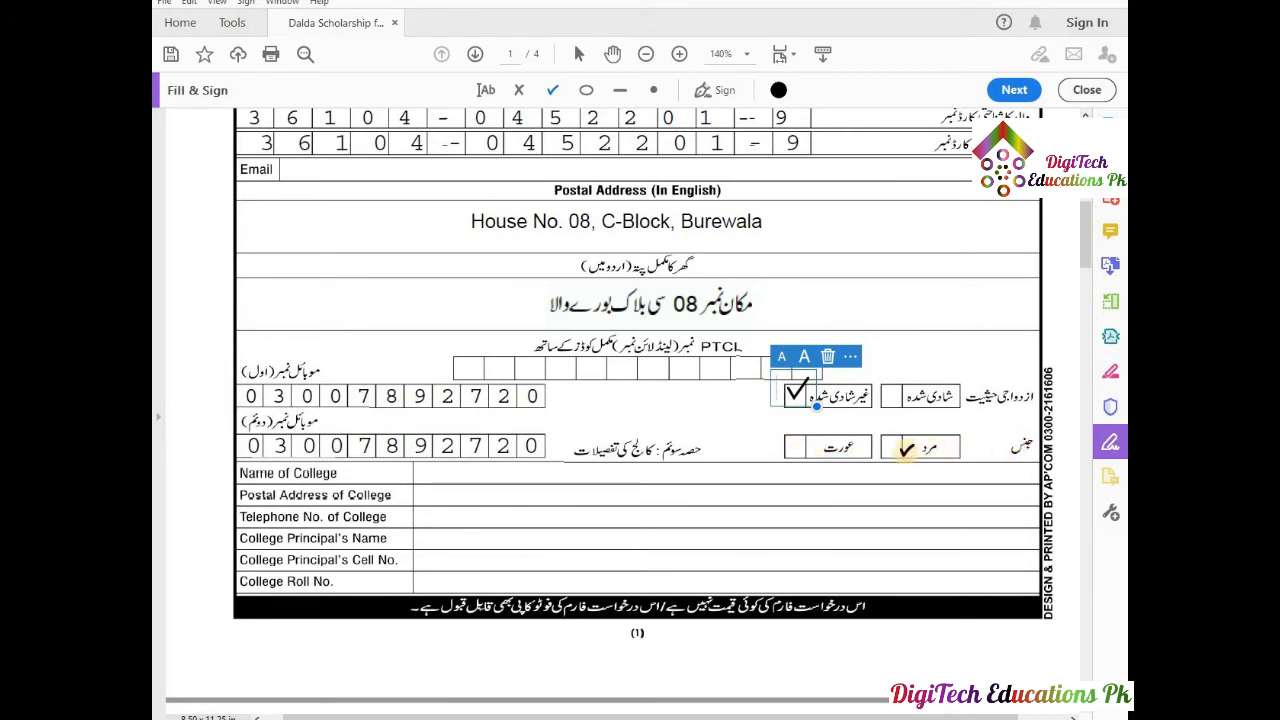
click(892, 448)
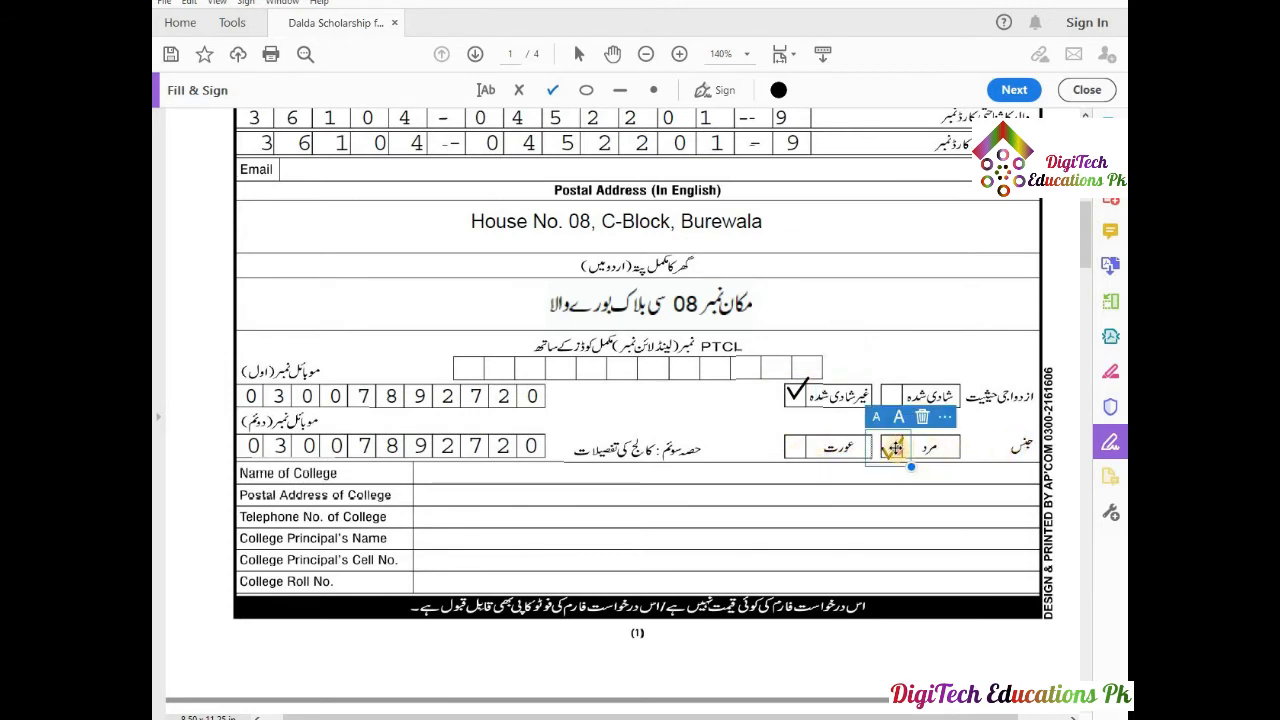
drag(896, 448, 899, 440)
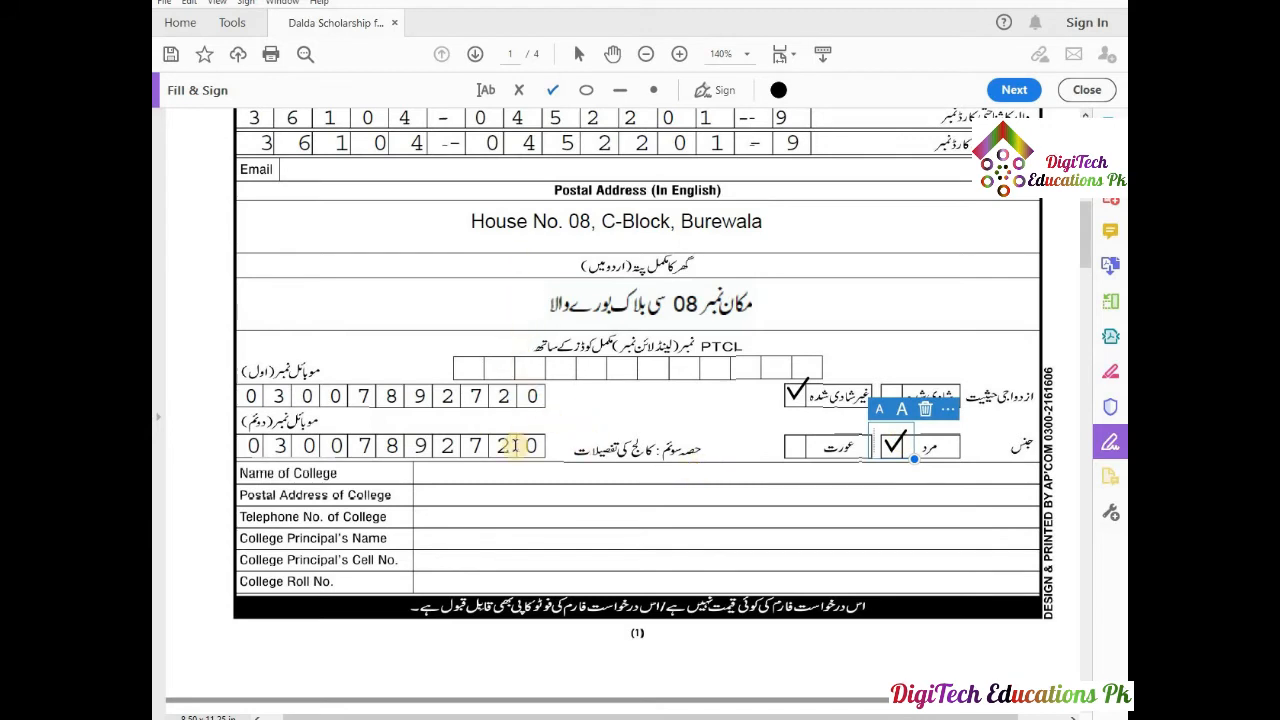
click(483, 91)
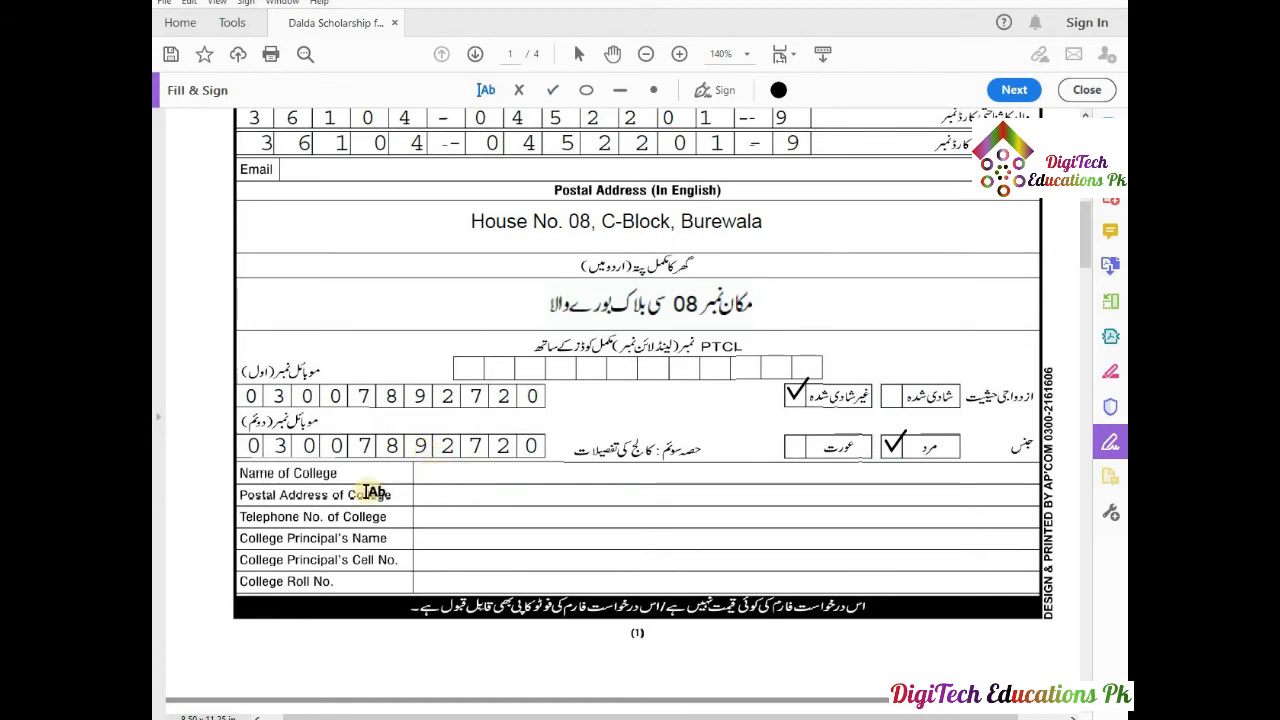
Enter 'Govt. College of Technology, Burewala' as the college name and shrink its font three steps.
click(430, 475)
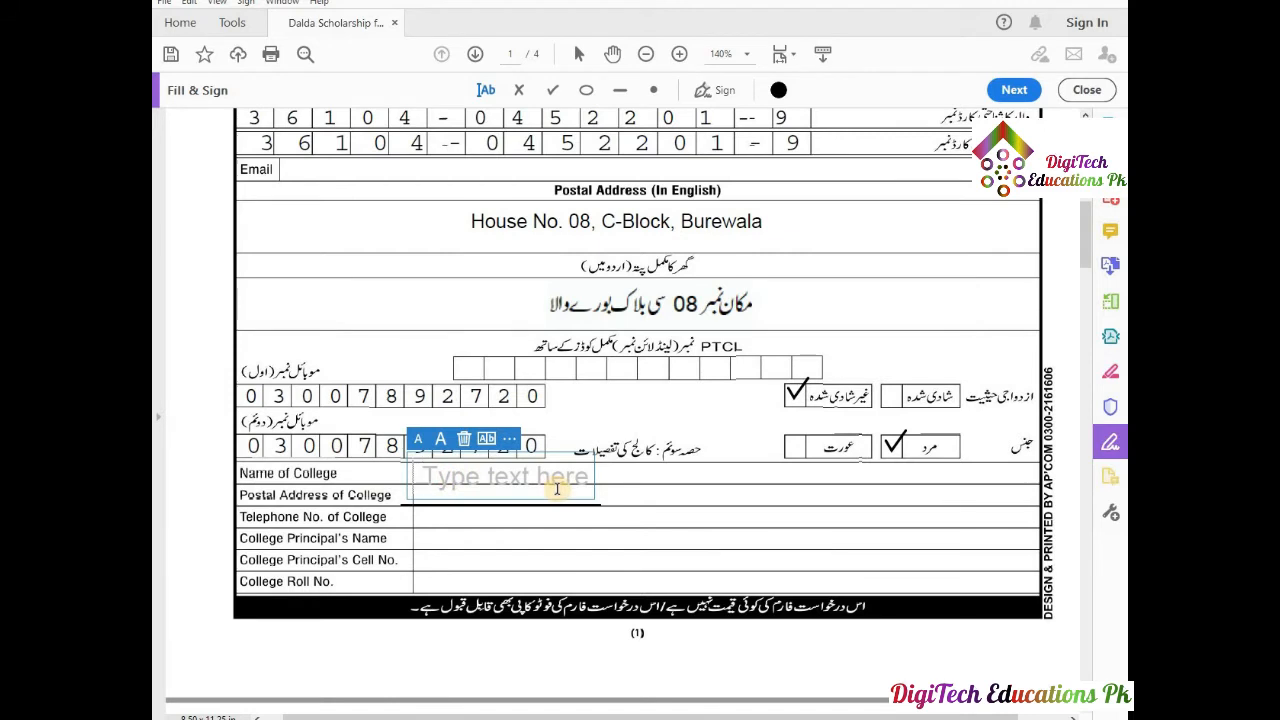
text(gO)
key(BackSpace)
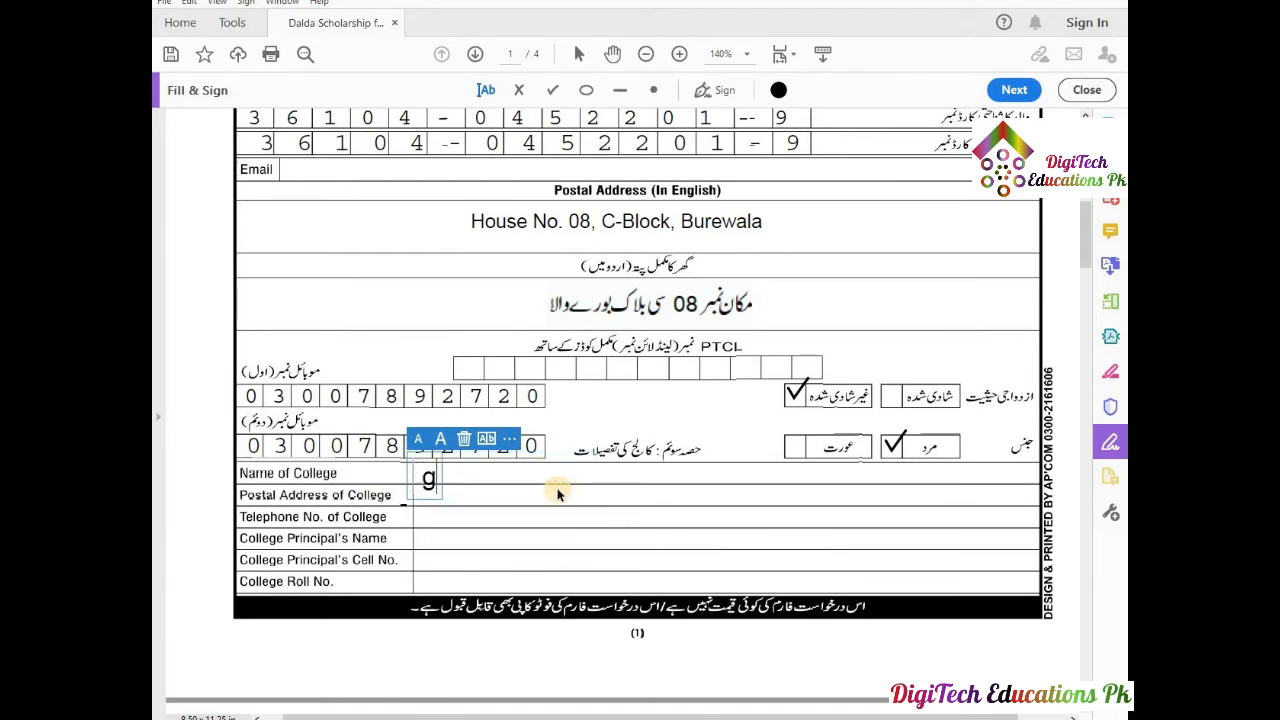
key(BackSpace)
text(Govt)
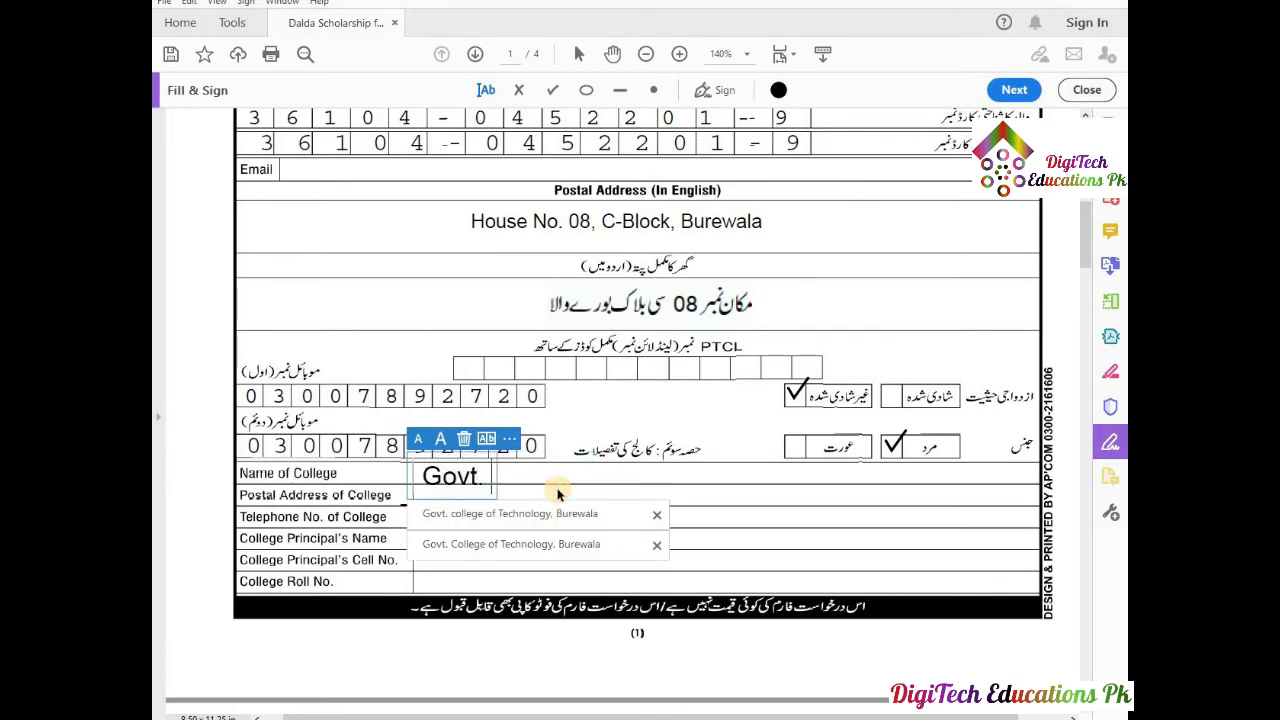
text(. colle)
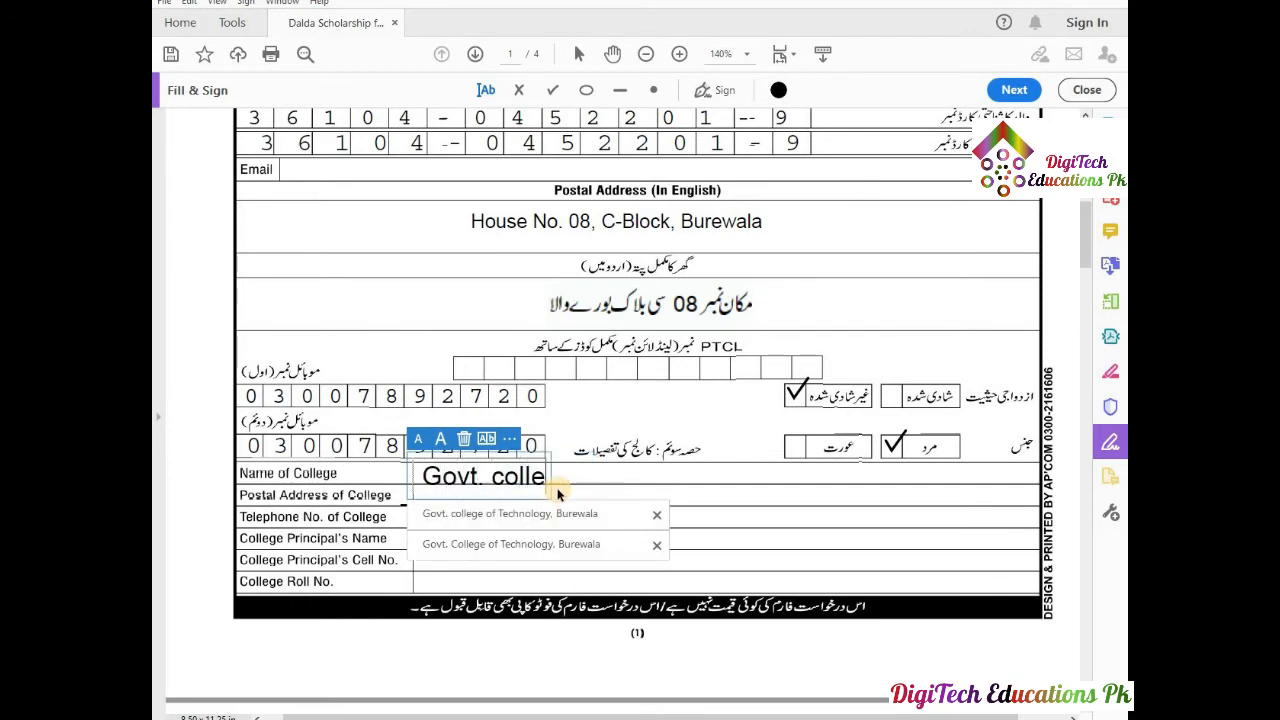
text(ge of)
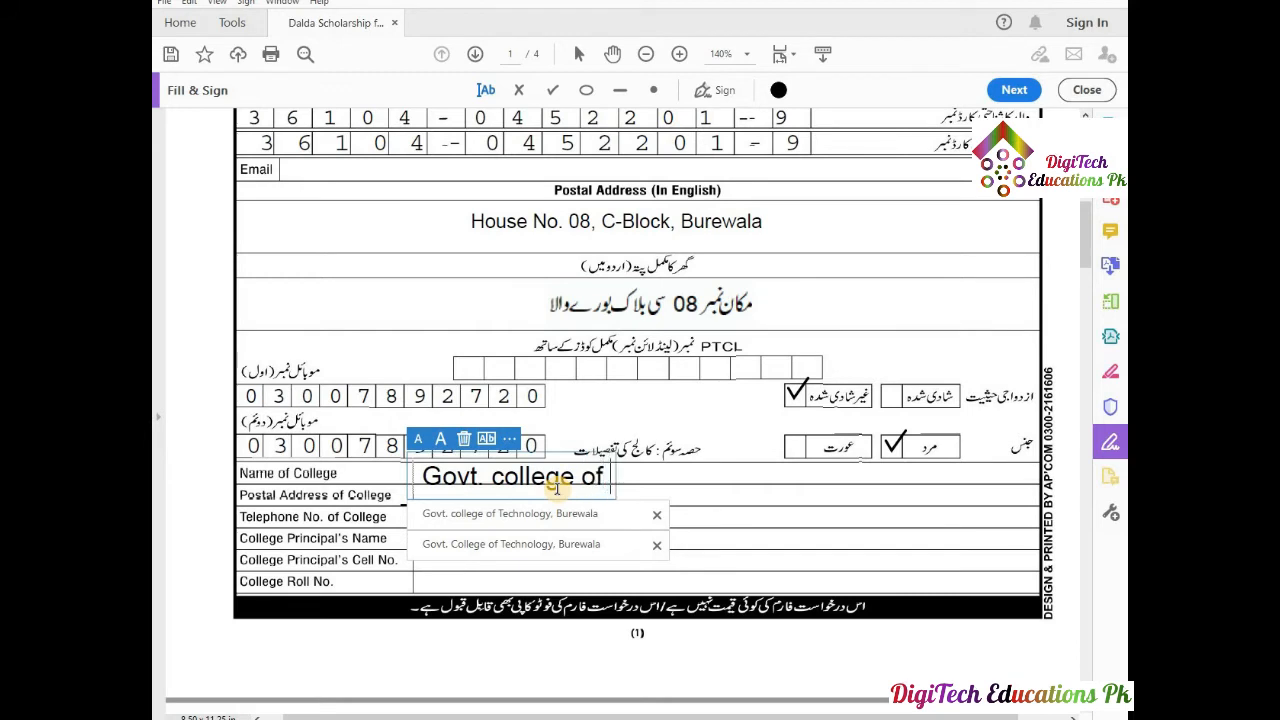
text( Techno)
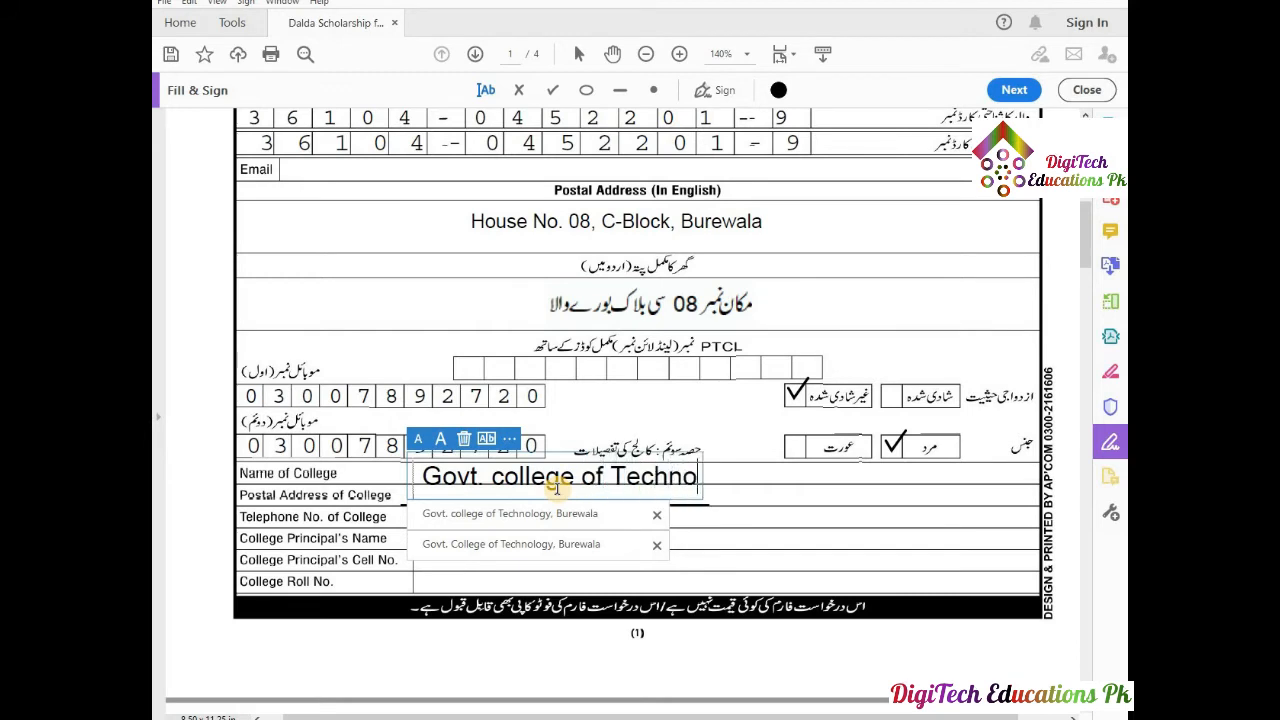
text(lo)
click(489, 541)
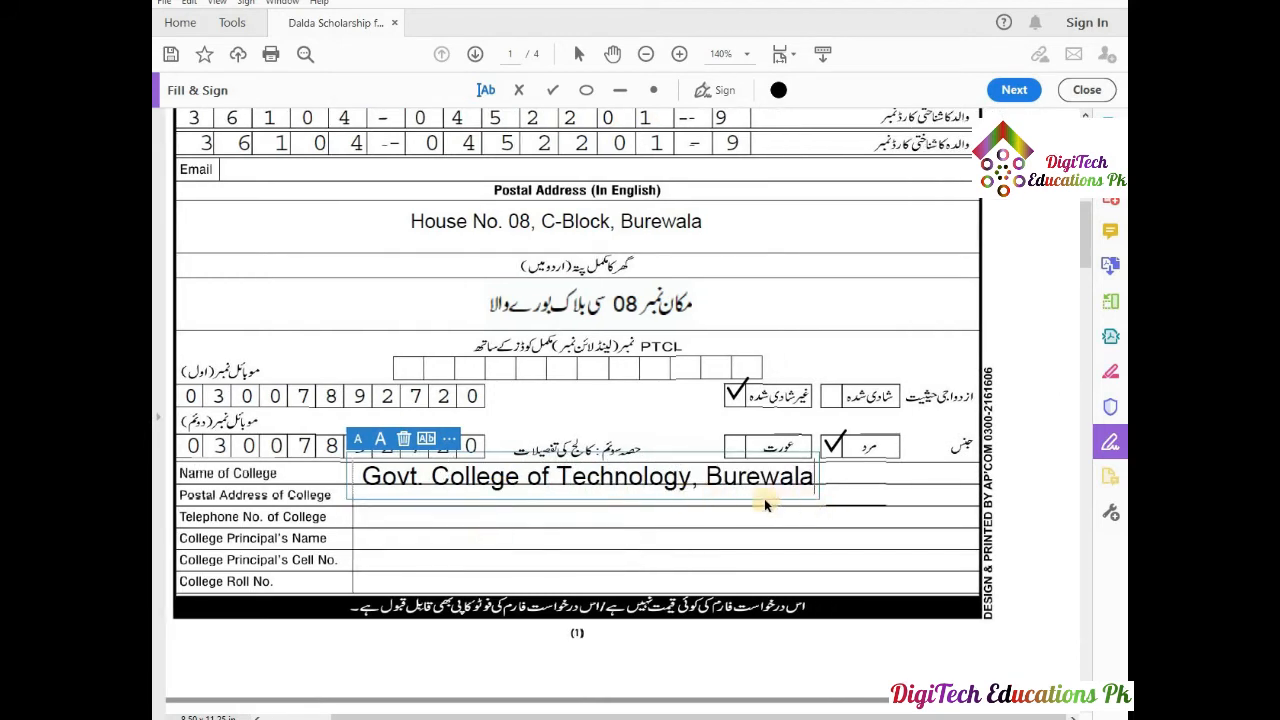
click(356, 438)
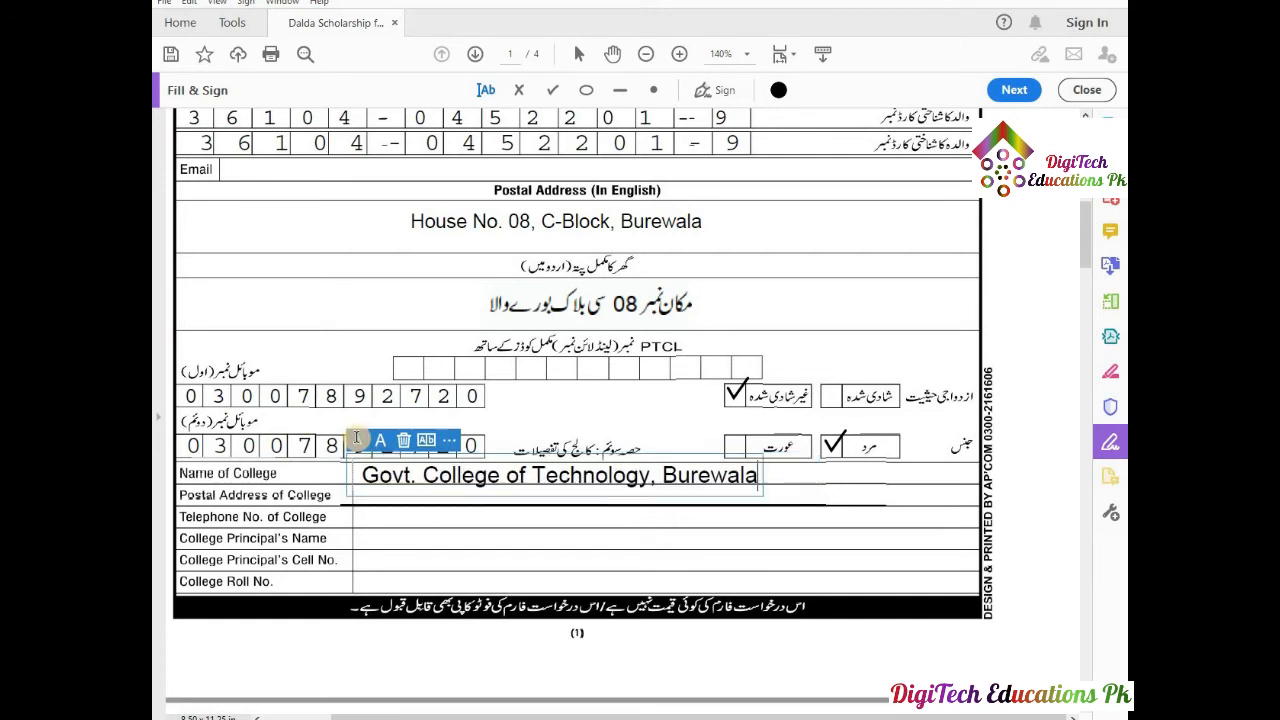
click(356, 438)
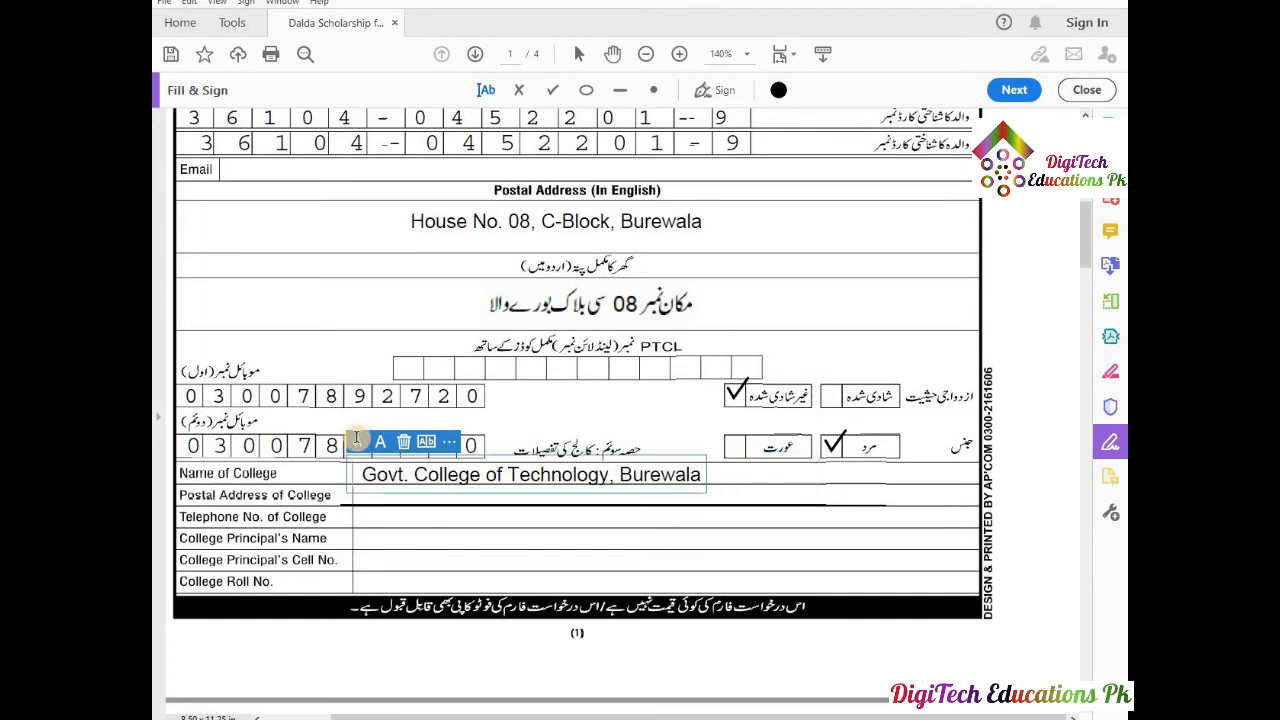
click(357, 441)
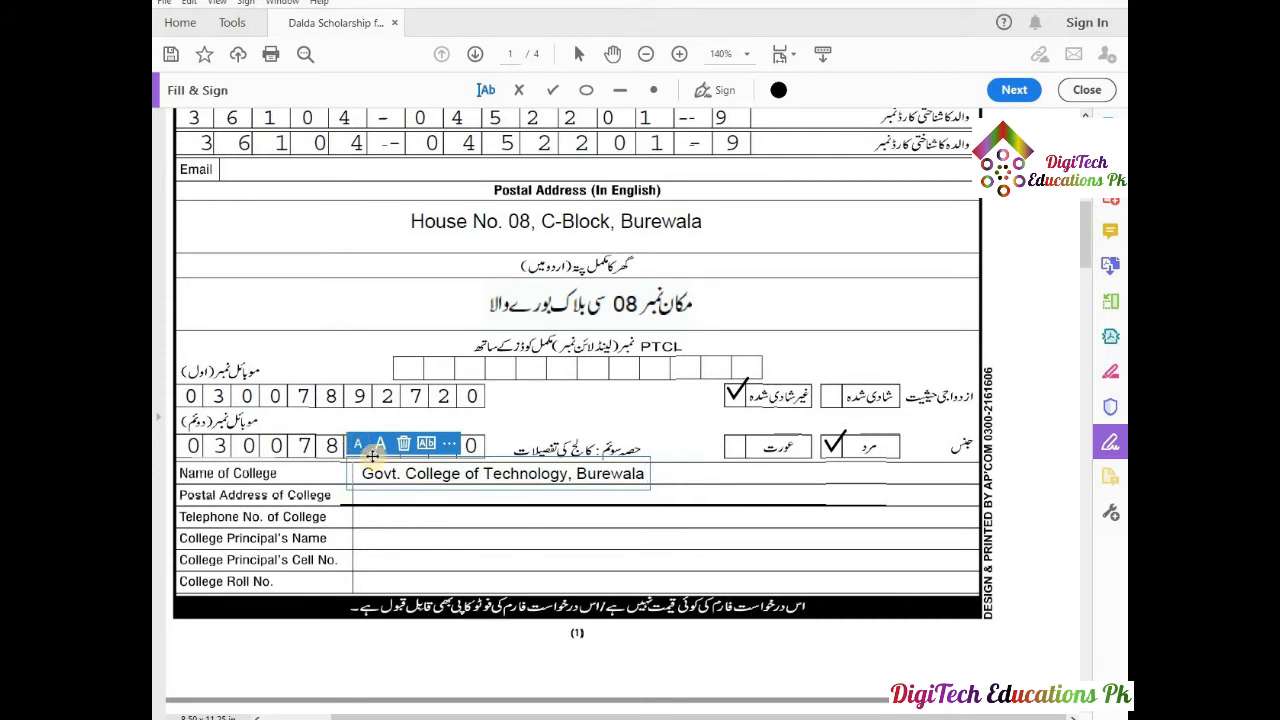
click(398, 497)
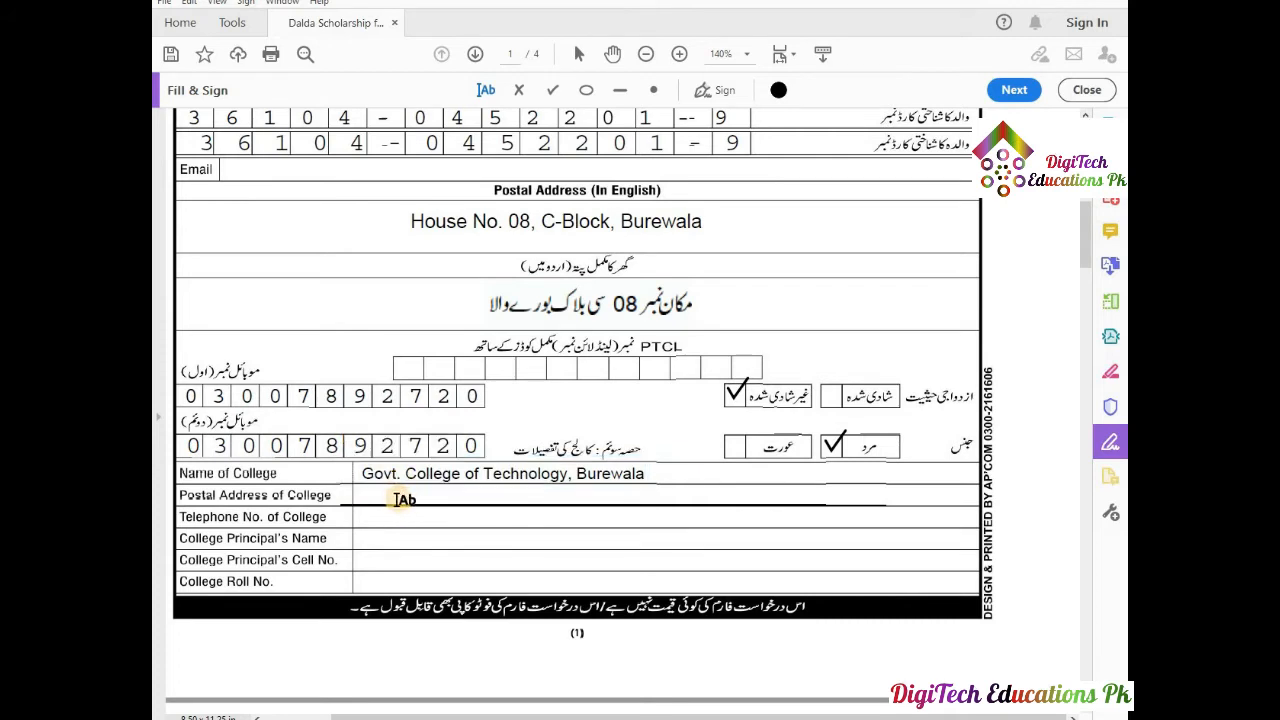
Fill in the college's postal address on its row, accepting the suggested full address.
click(372, 494)
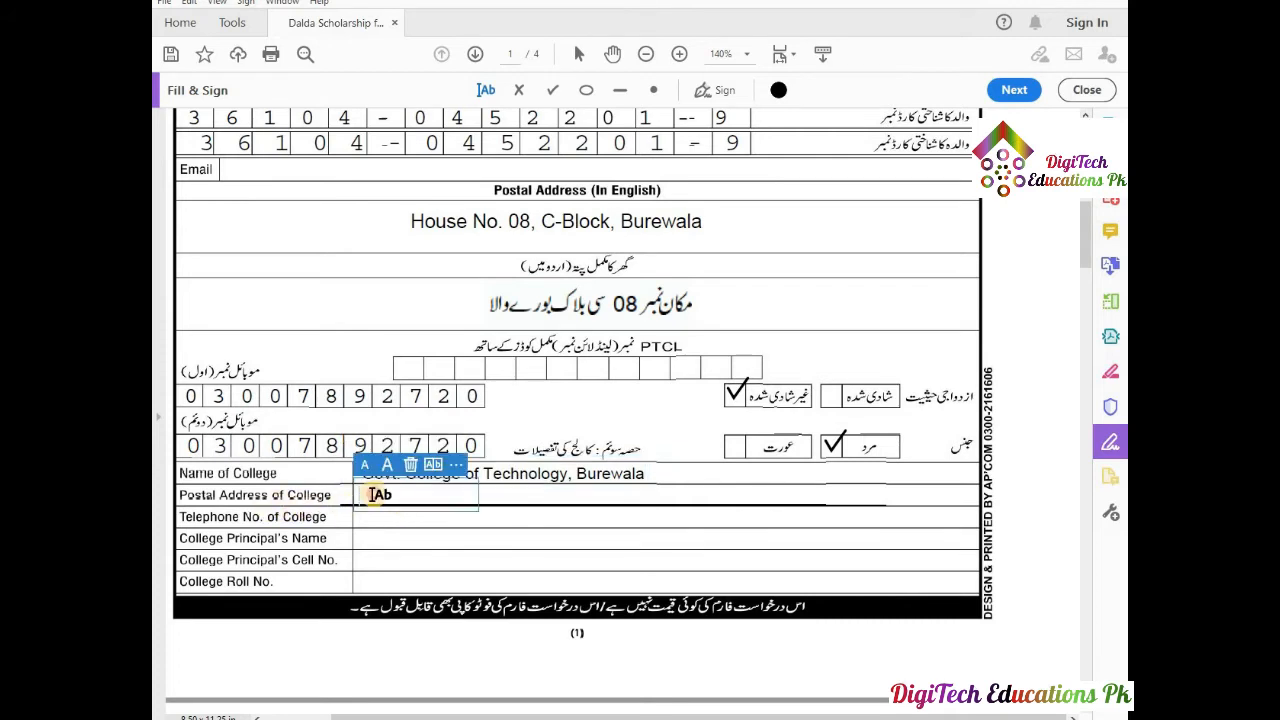
text(C)
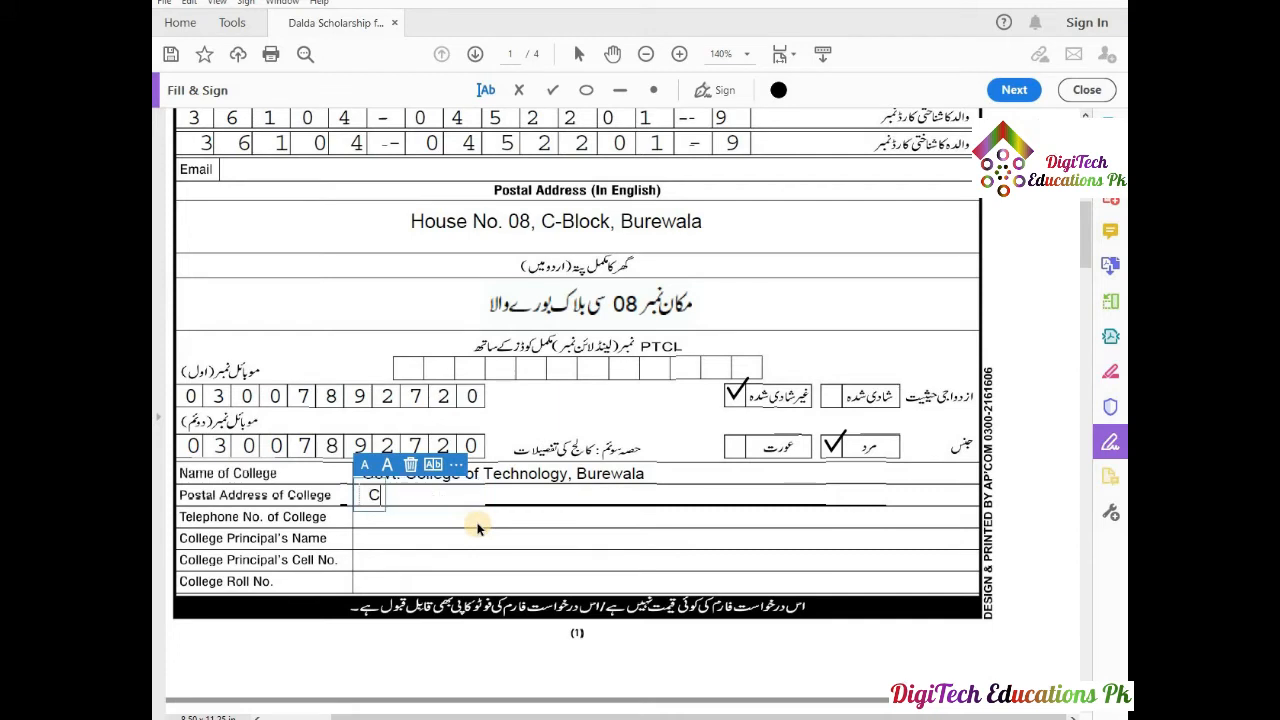
text(hak)
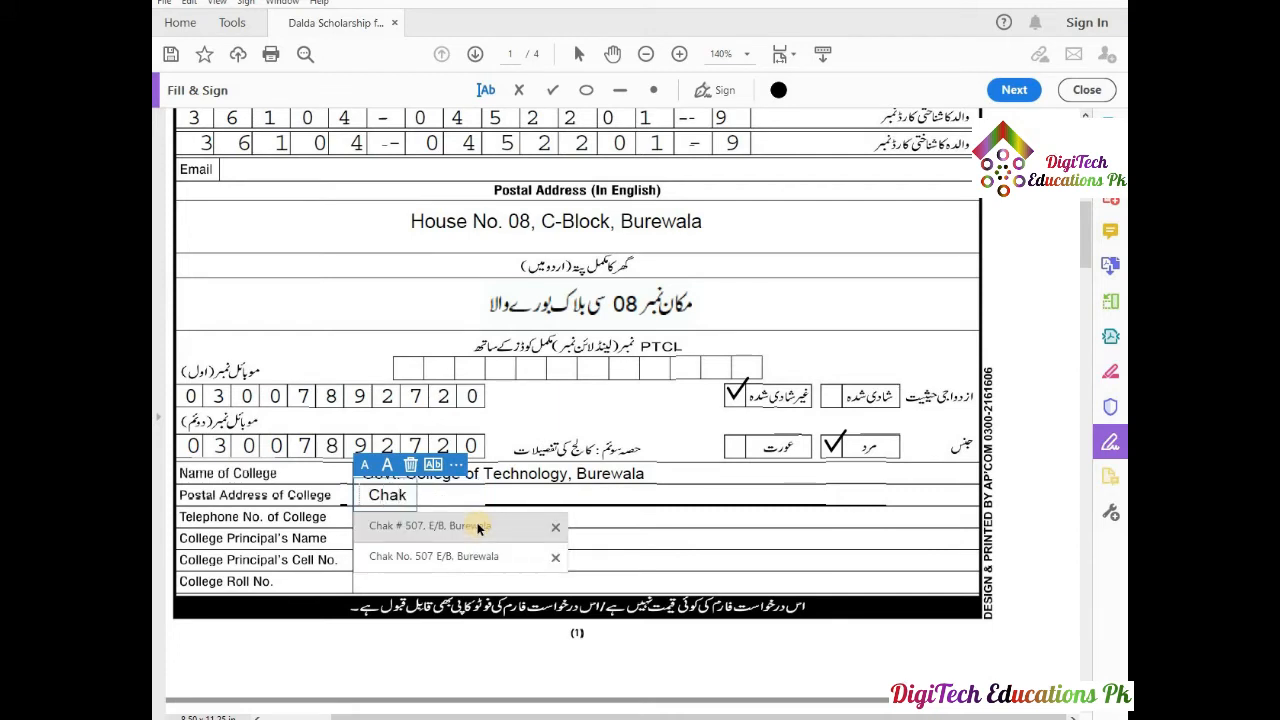
text( No. 507 E)
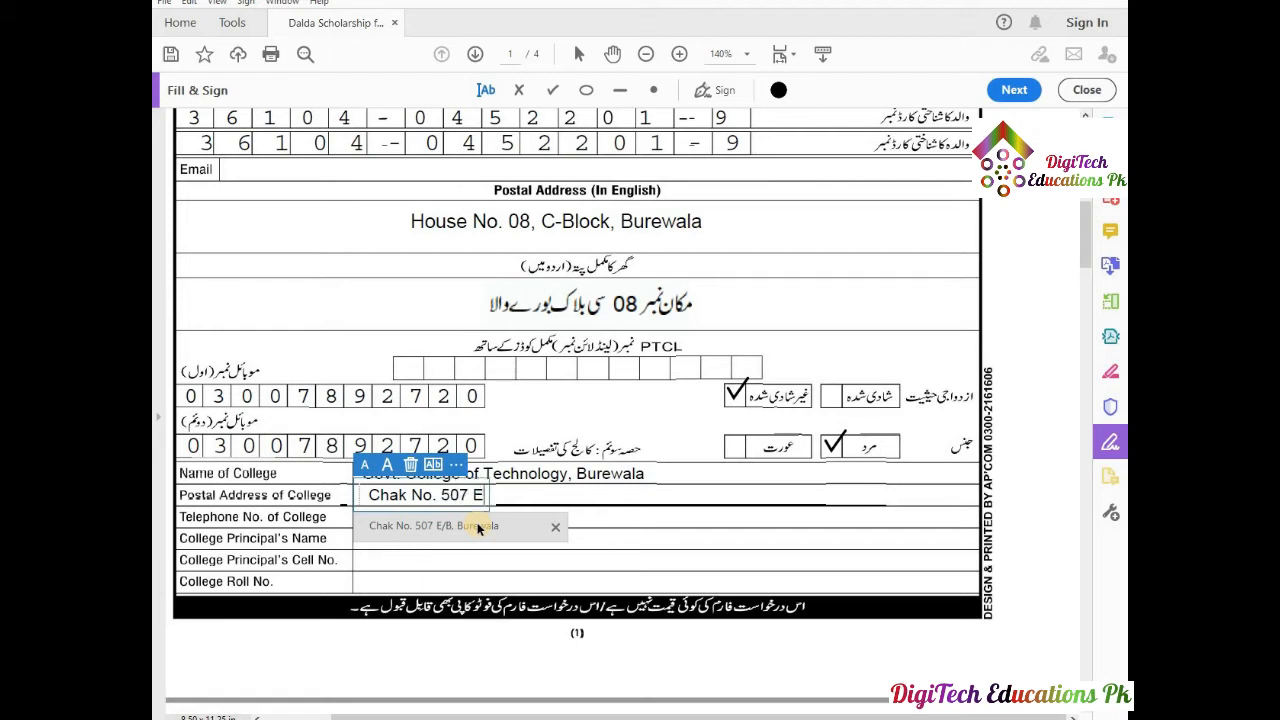
text(/)
click(478, 526)
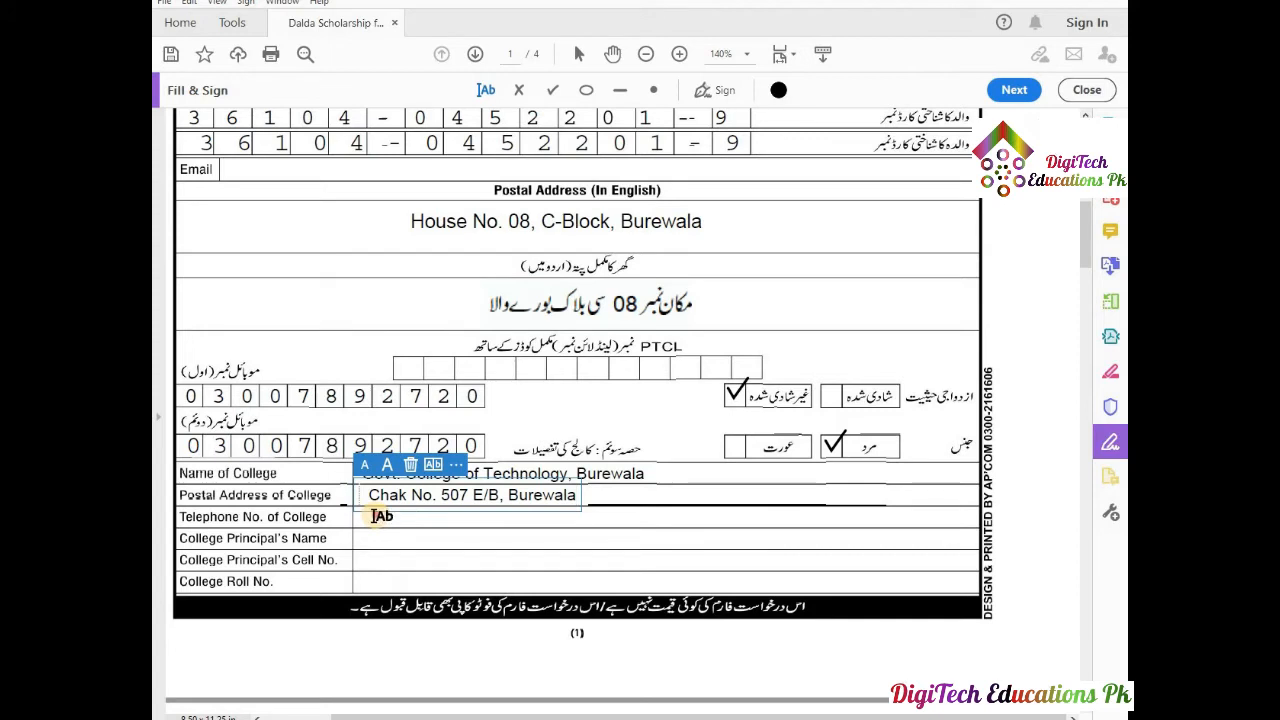
click(375, 517)
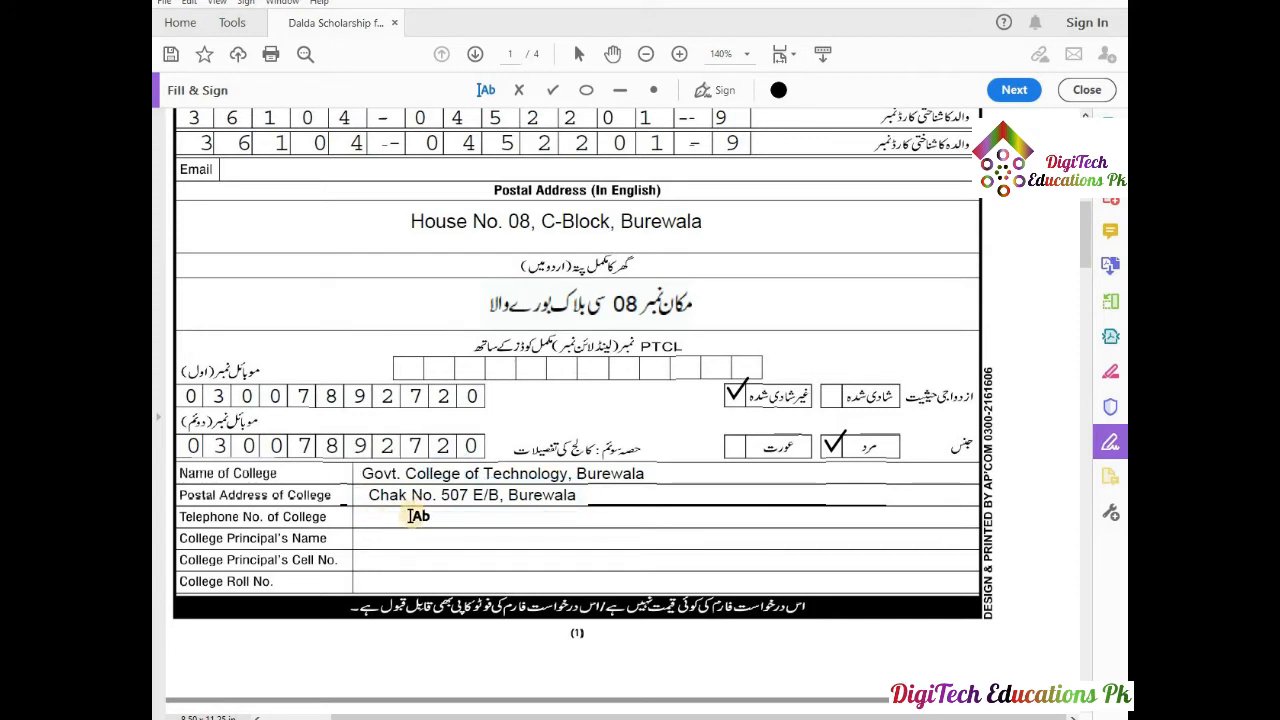
Add the college's telephone number, accepting the suggested full number.
click(396, 516)
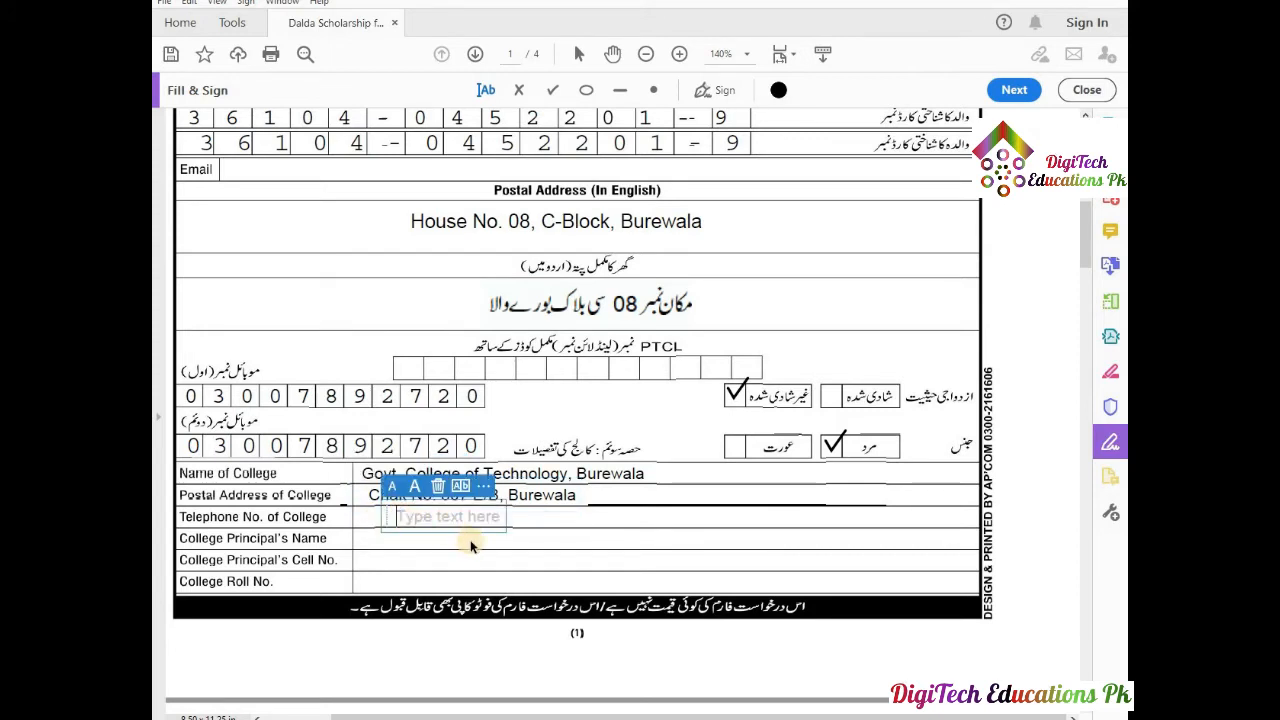
text(03)
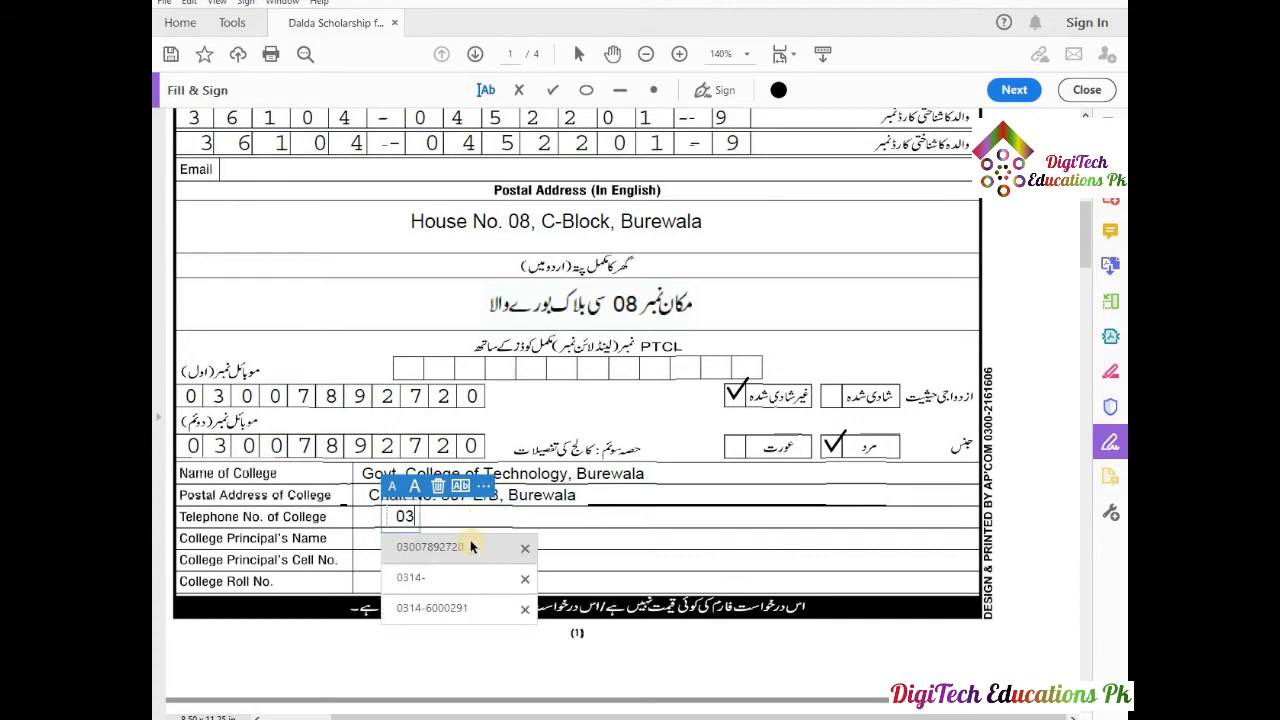
text(14)
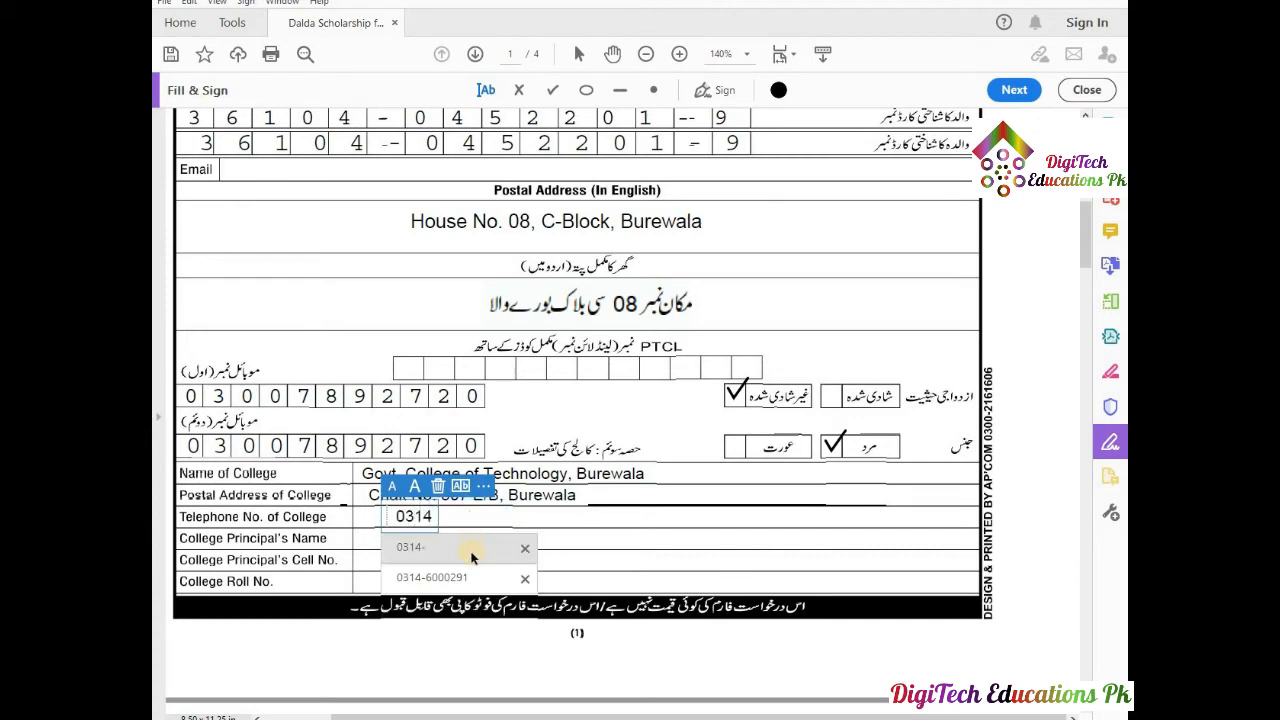
click(458, 577)
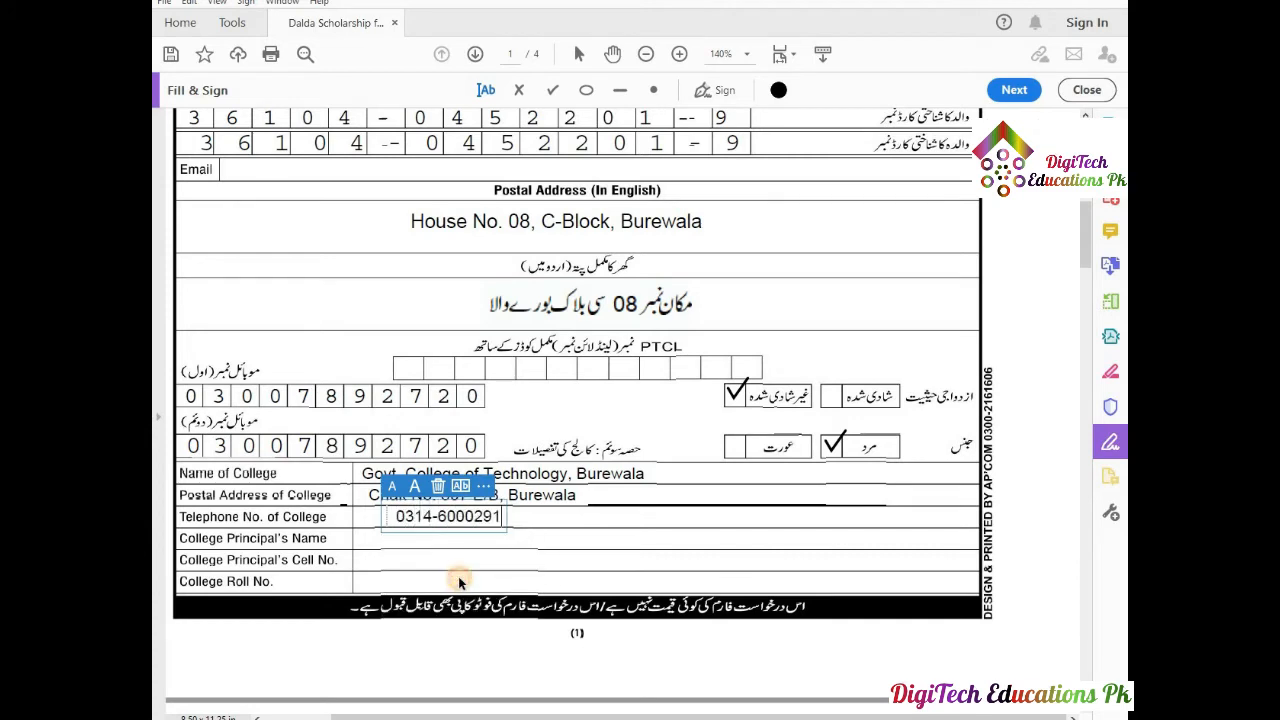
click(540, 520)
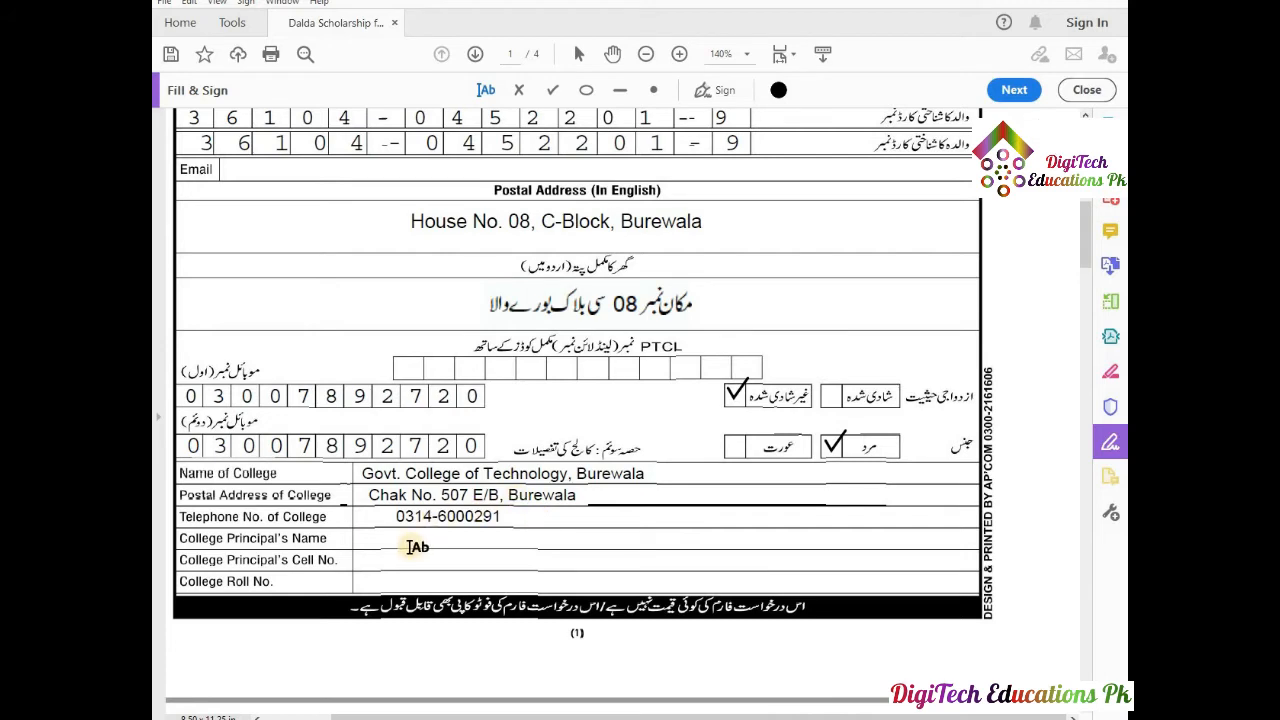
Enter the principal's name in a smaller font and nudge it onto its line.
click(381, 542)
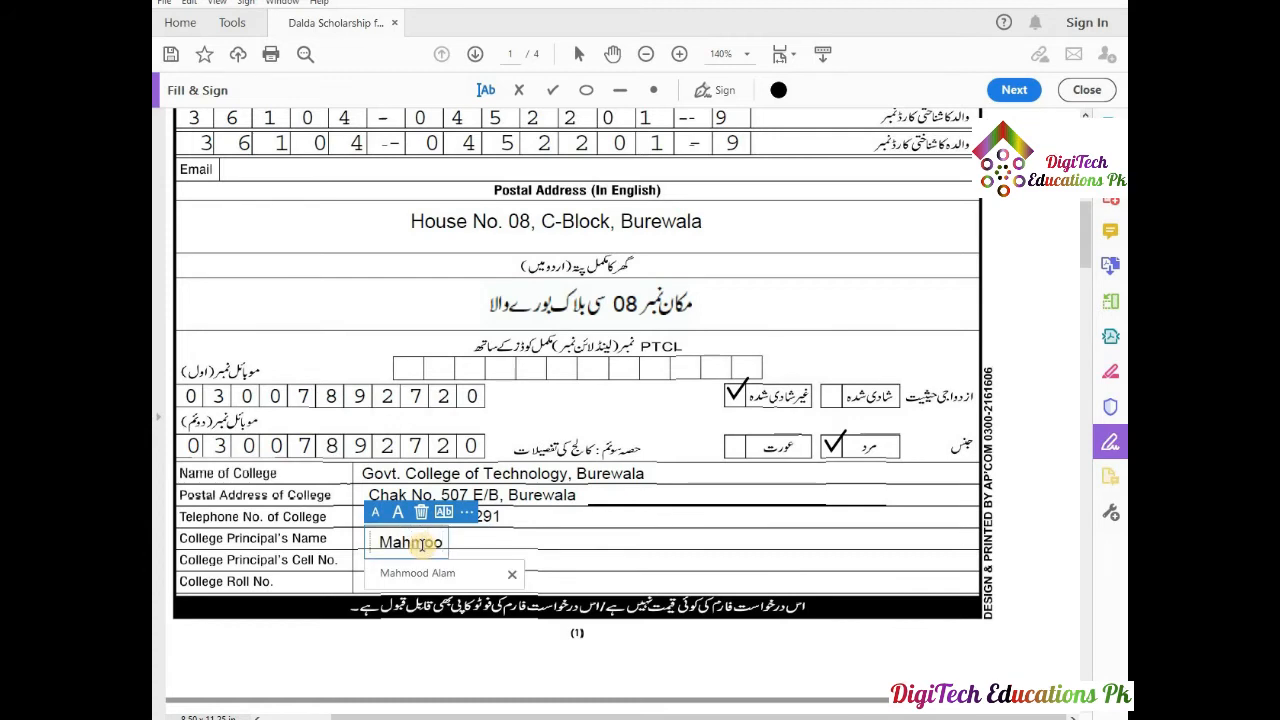
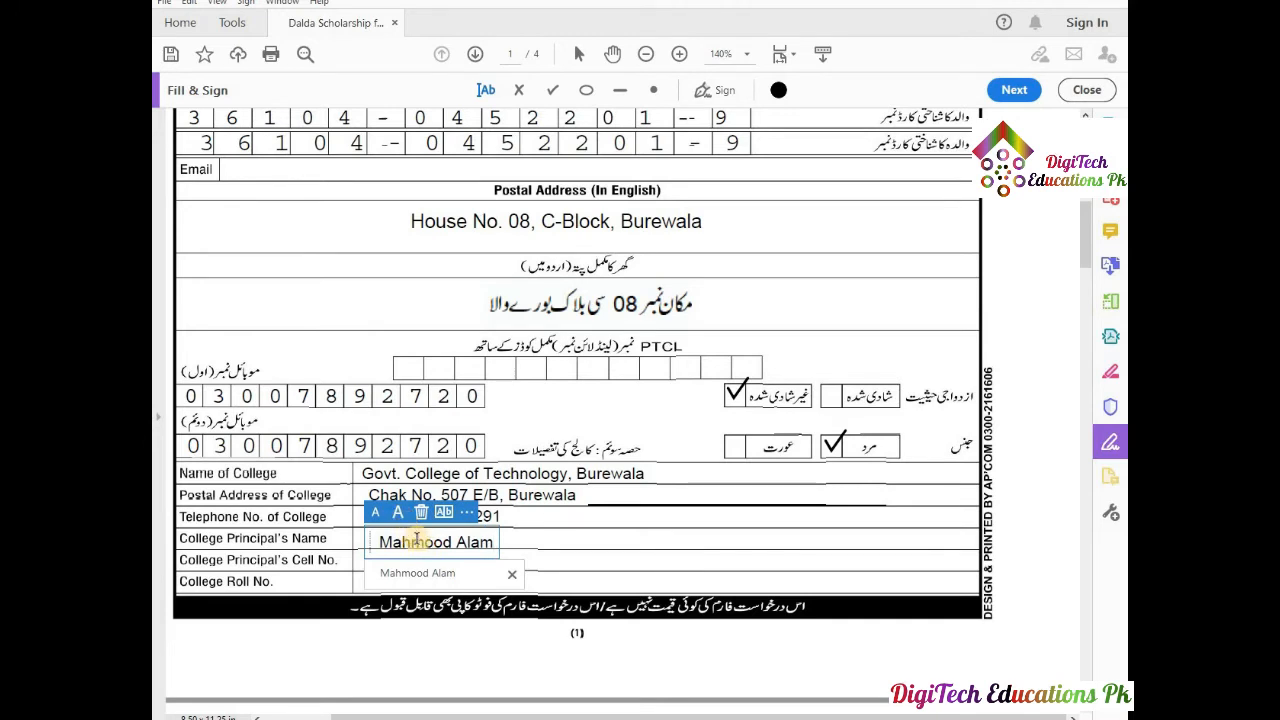
click(375, 512)
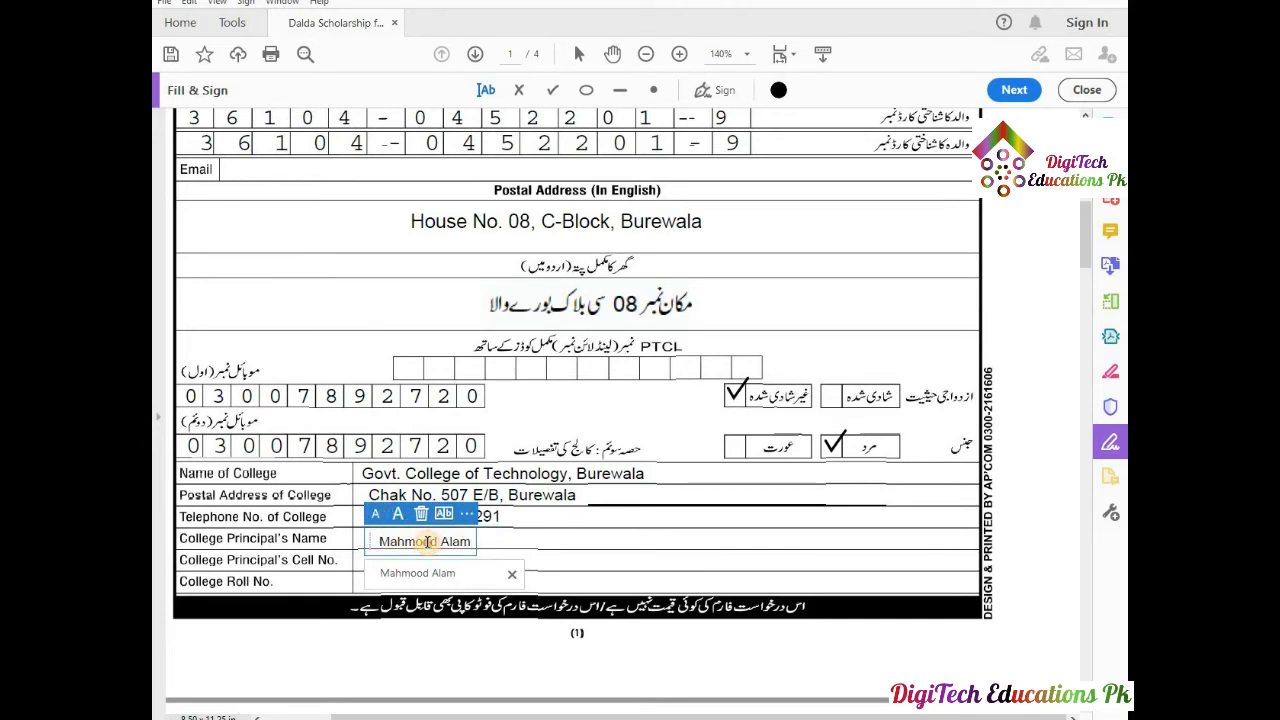
drag(371, 540, 371, 537)
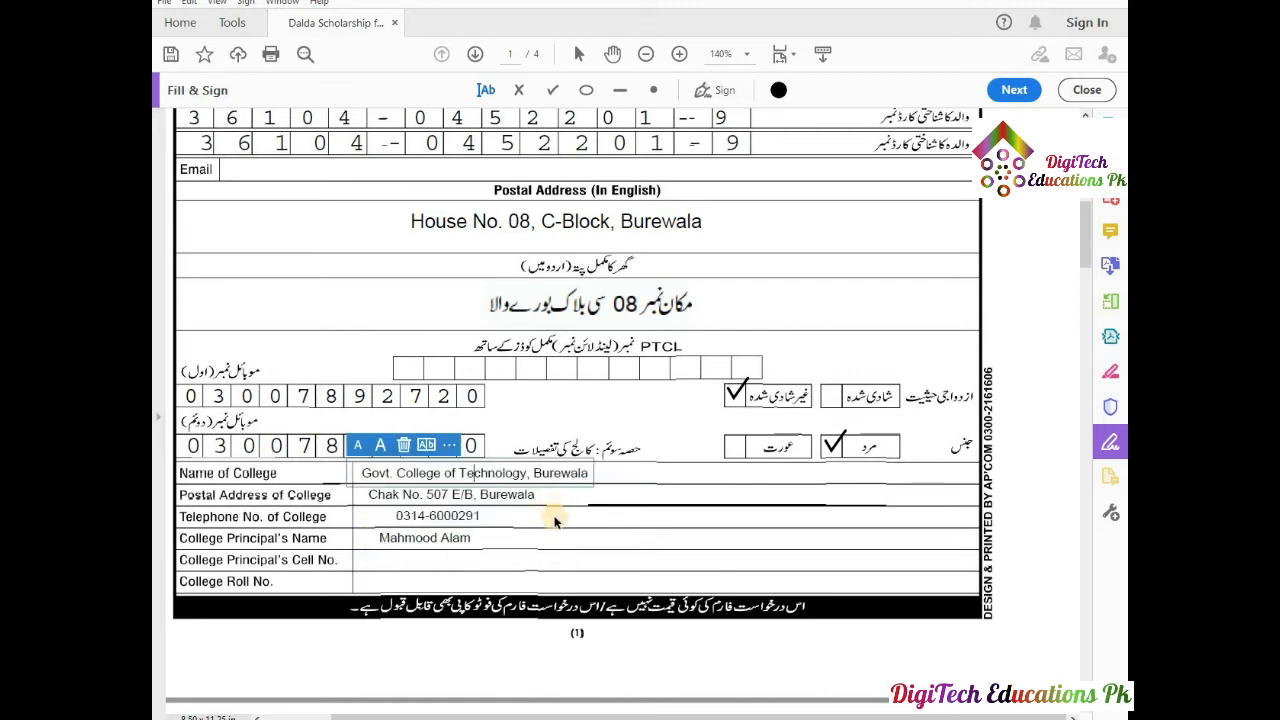
click(553, 522)
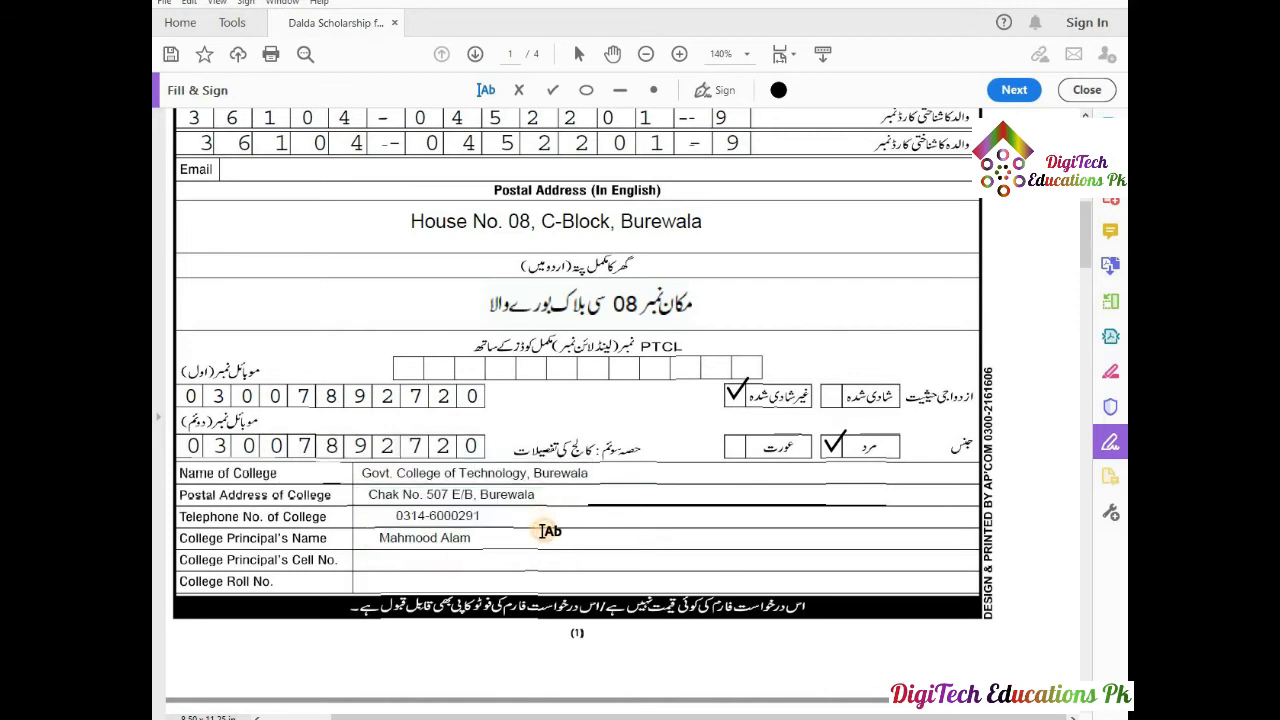
Add the principal's cell number and nudge it up to align with the row.
click(421, 562)
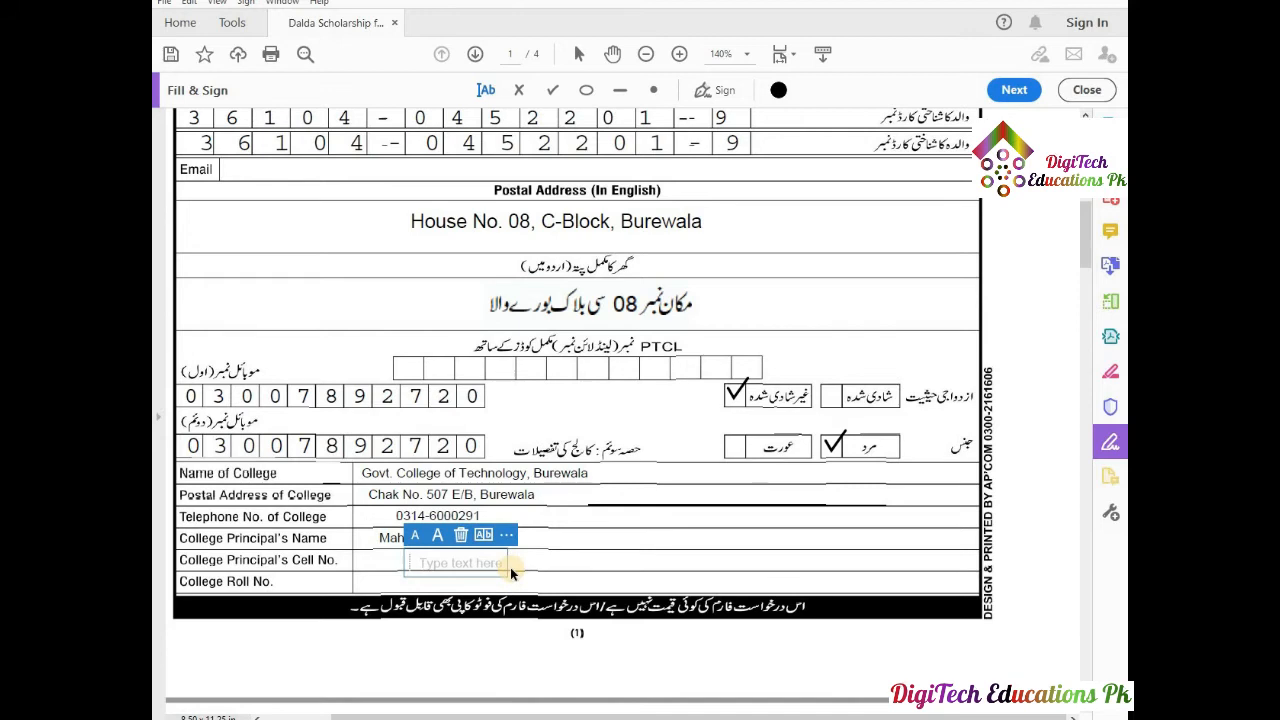
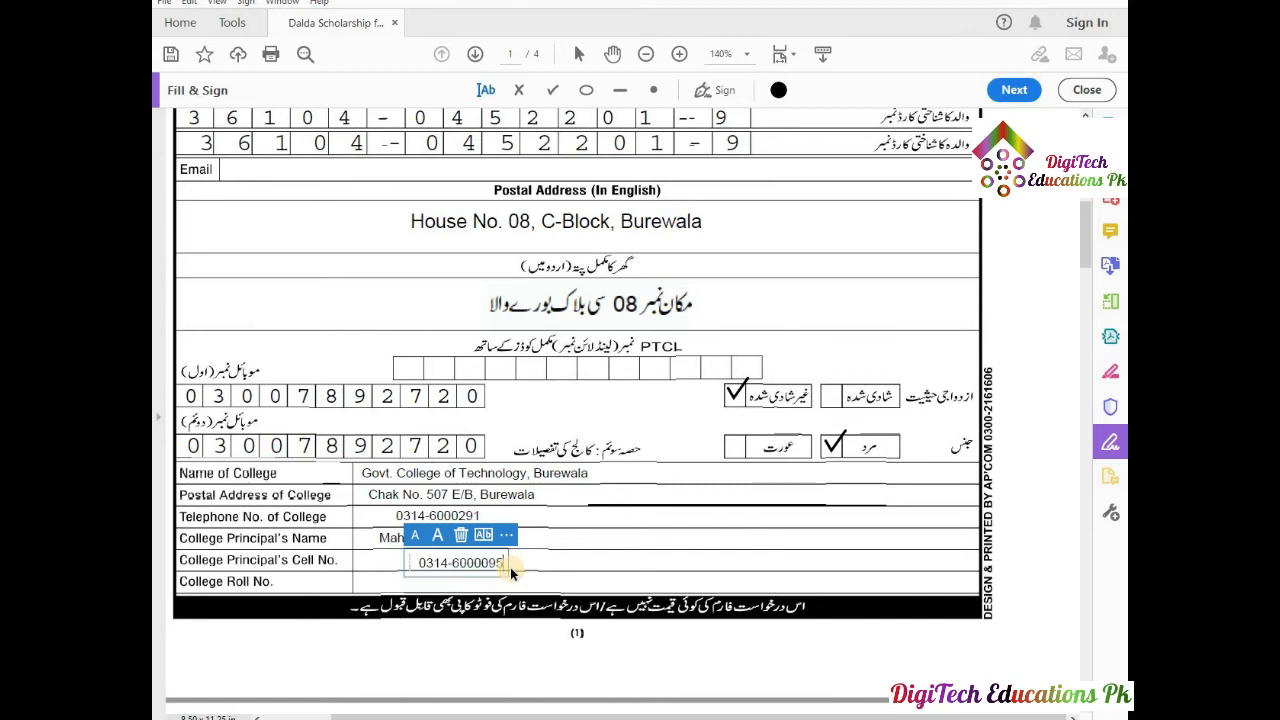
click(551, 554)
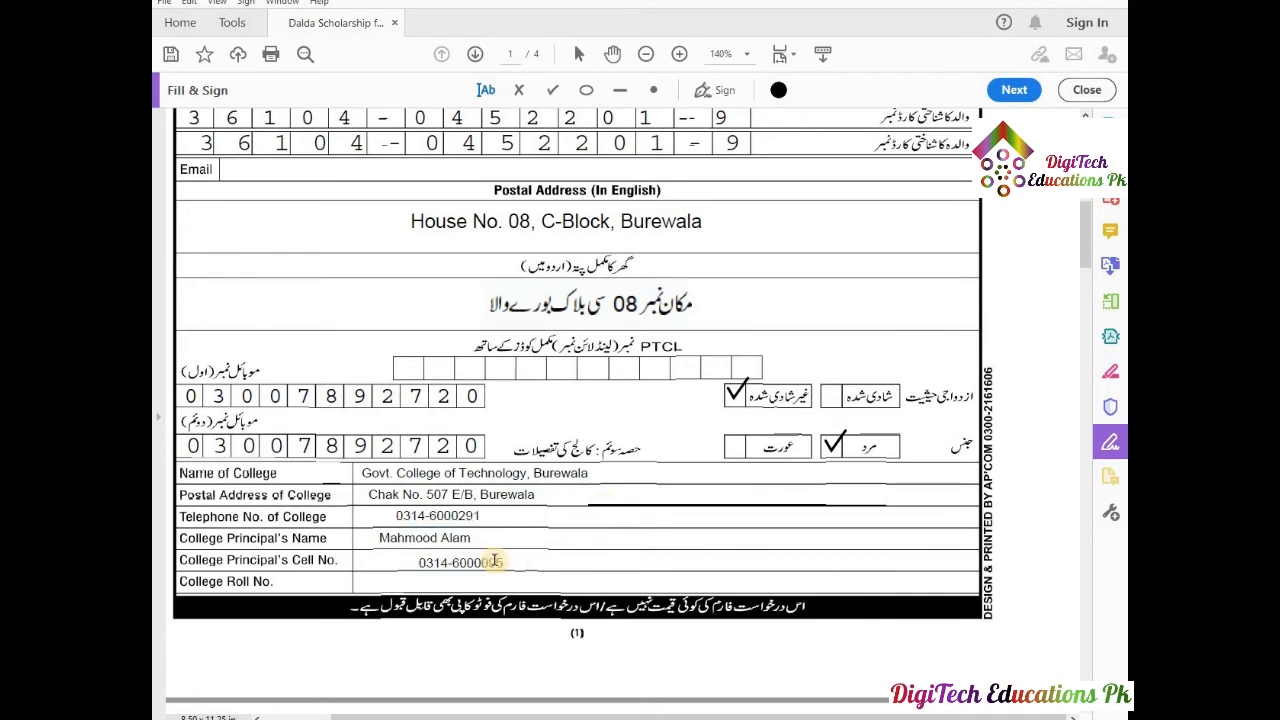
click(490, 561)
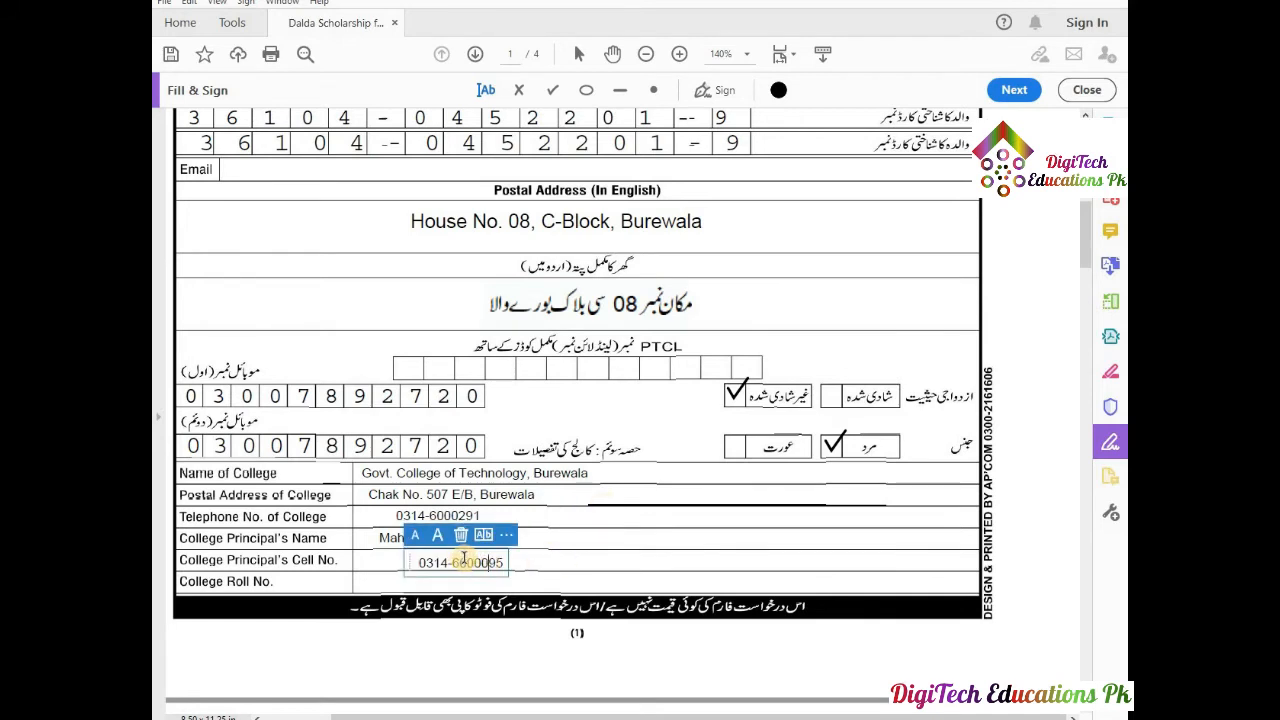
drag(464, 557, 464, 554)
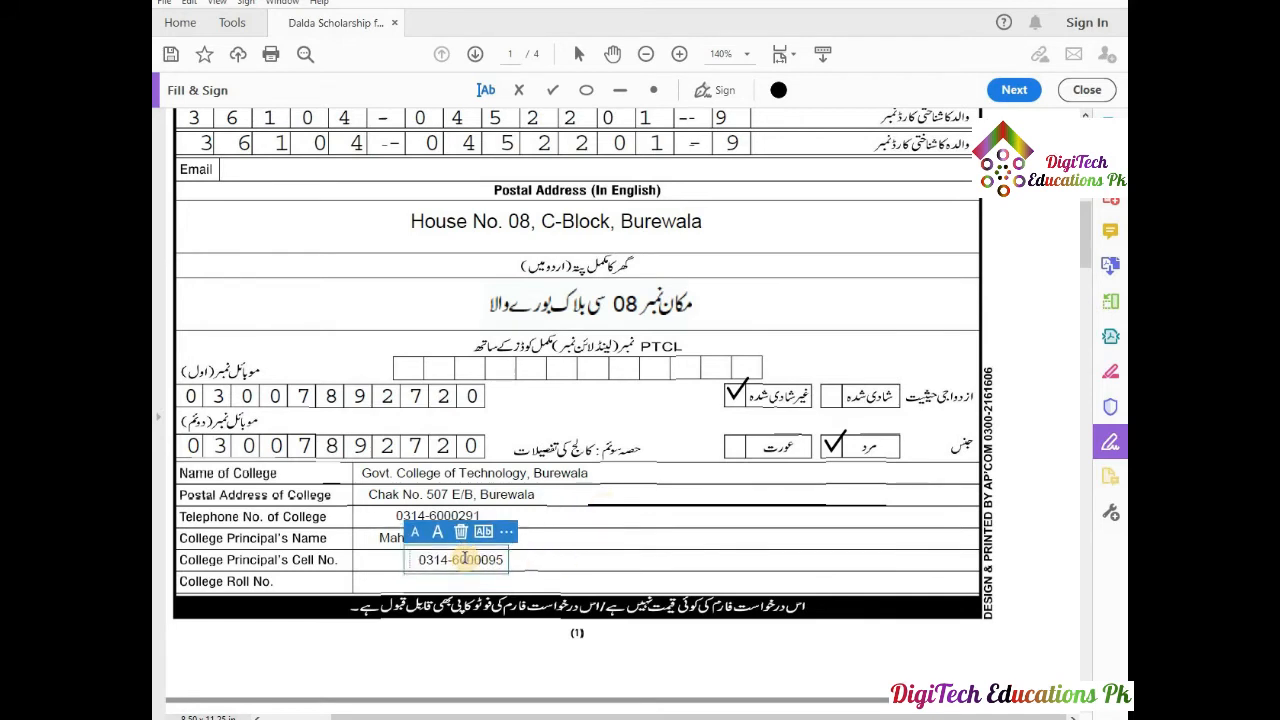
click(560, 549)
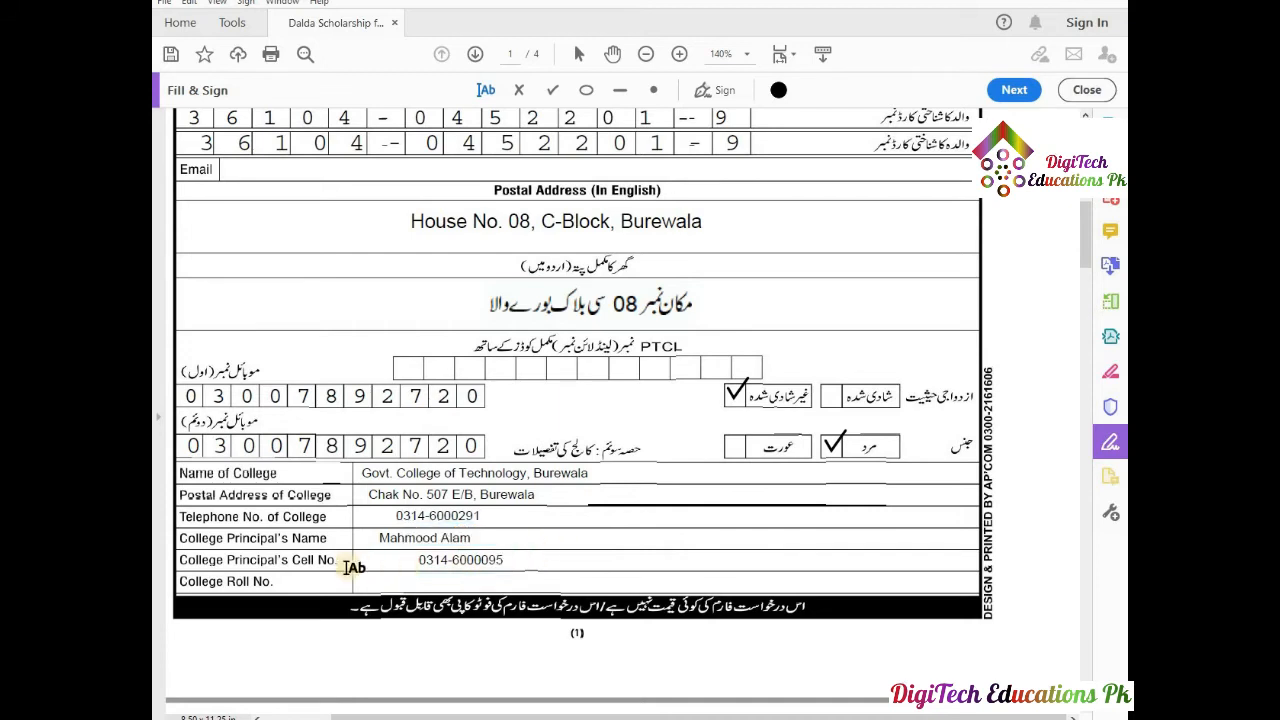
Shift the cell number left into alignment and fill in the roll number from the suggestion.
click(446, 560)
drag(409, 556, 366, 557)
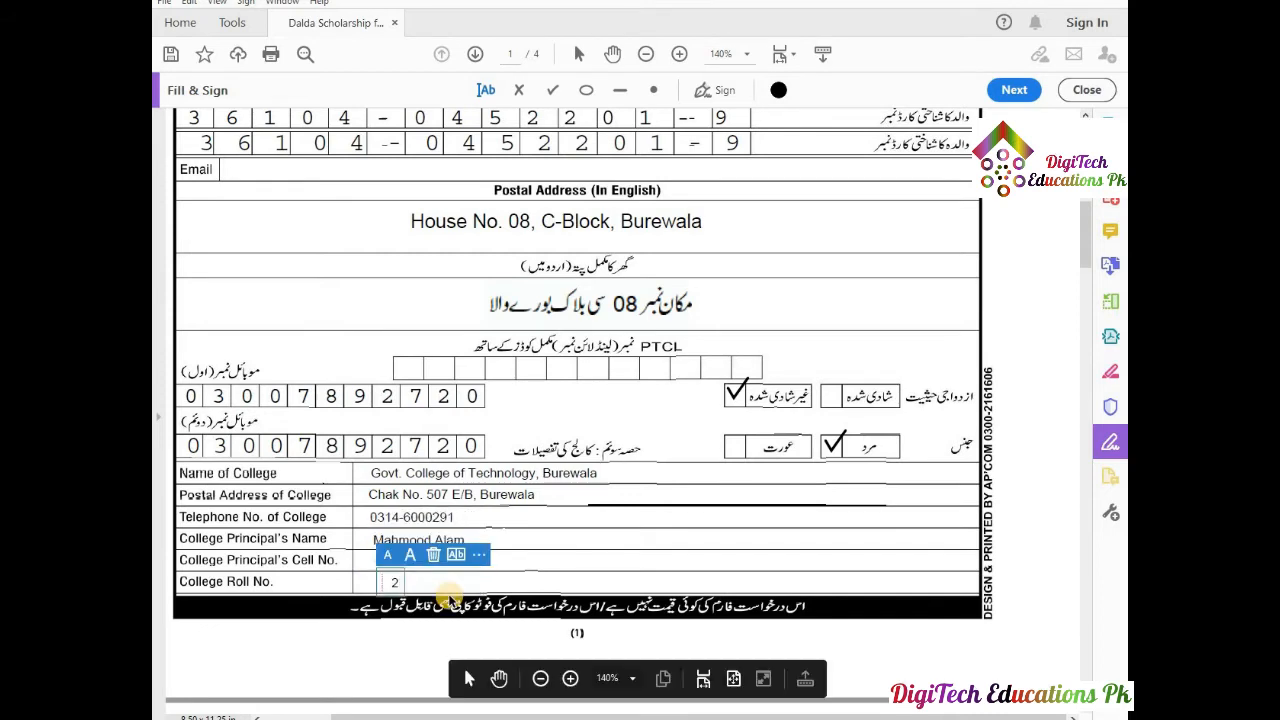
text(0)
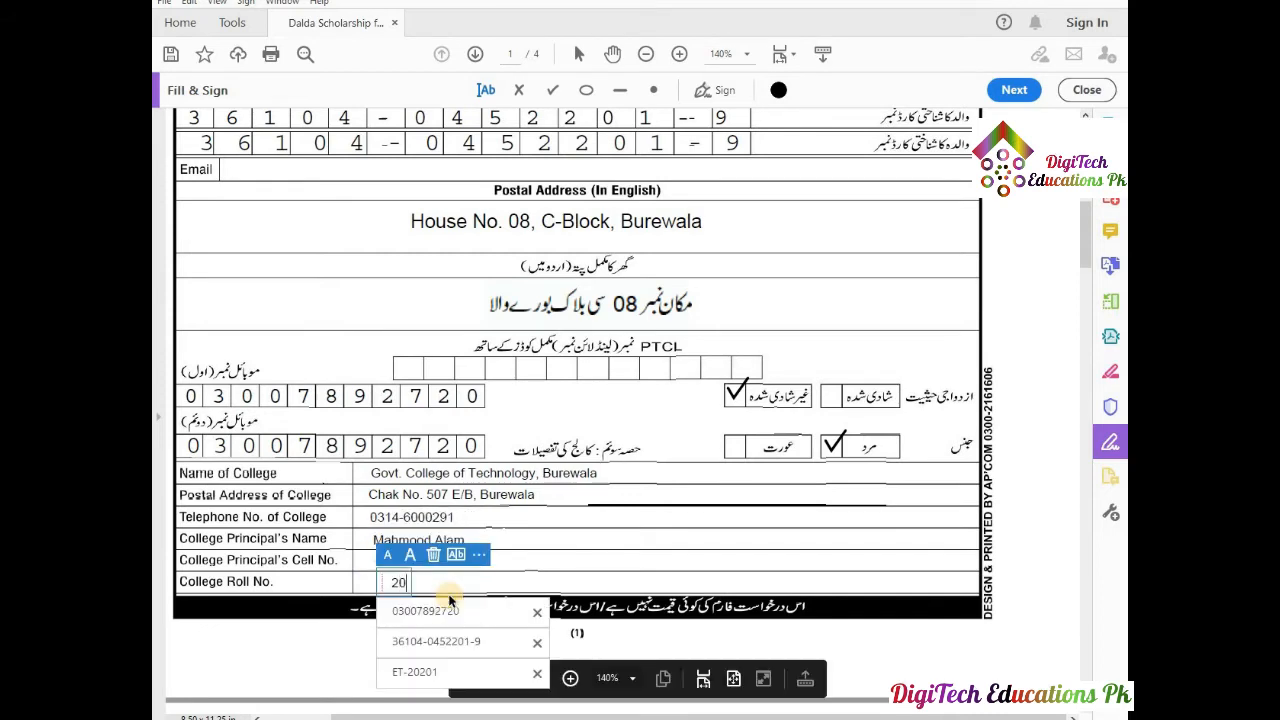
text(201)
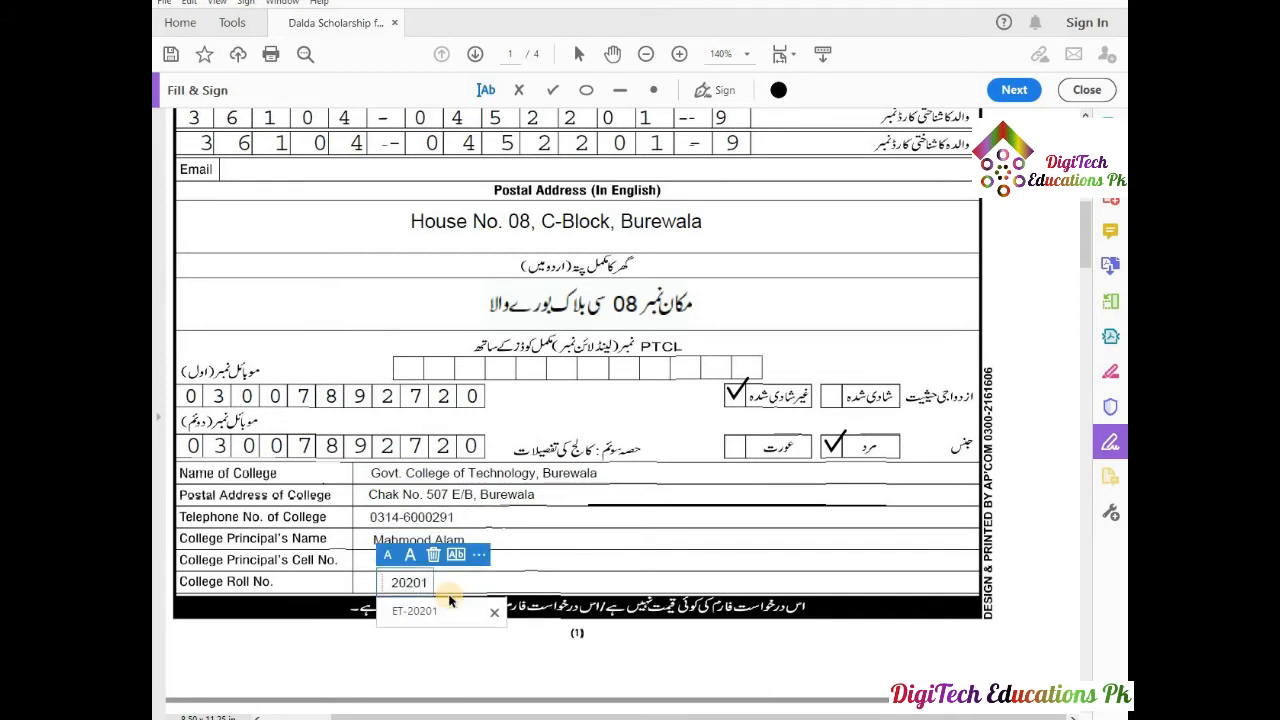
click(417, 612)
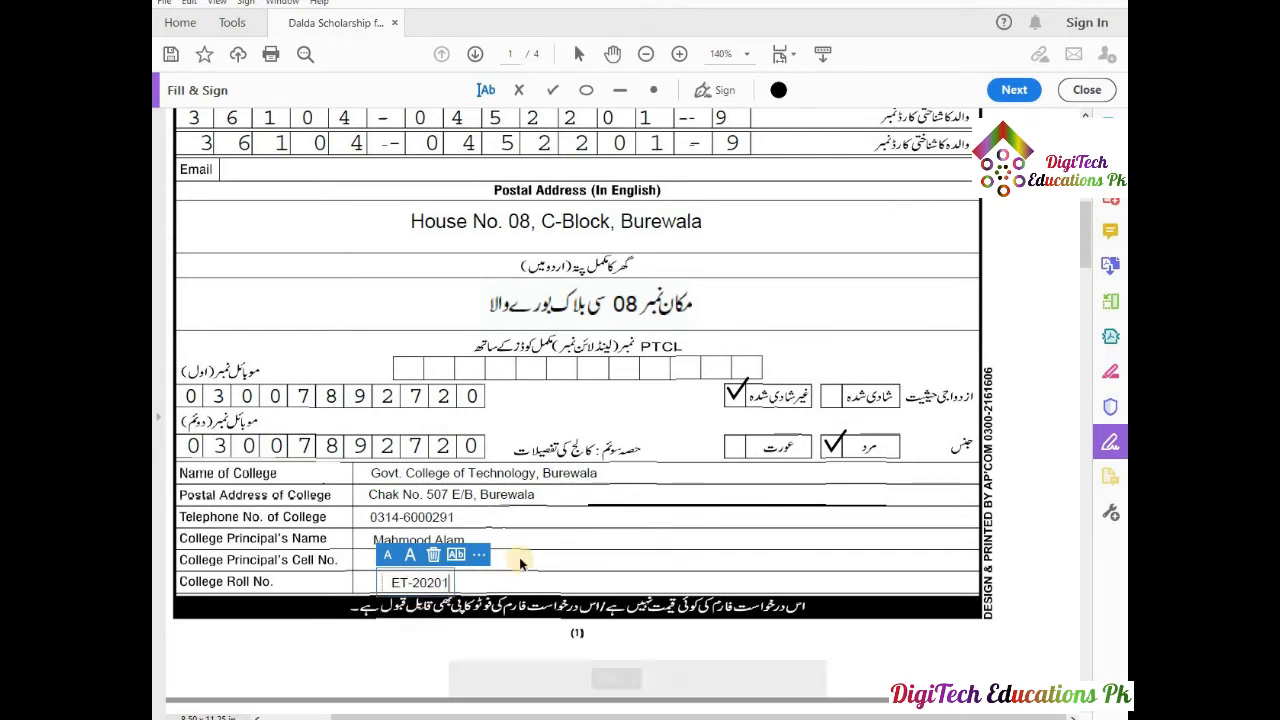
click(546, 556)
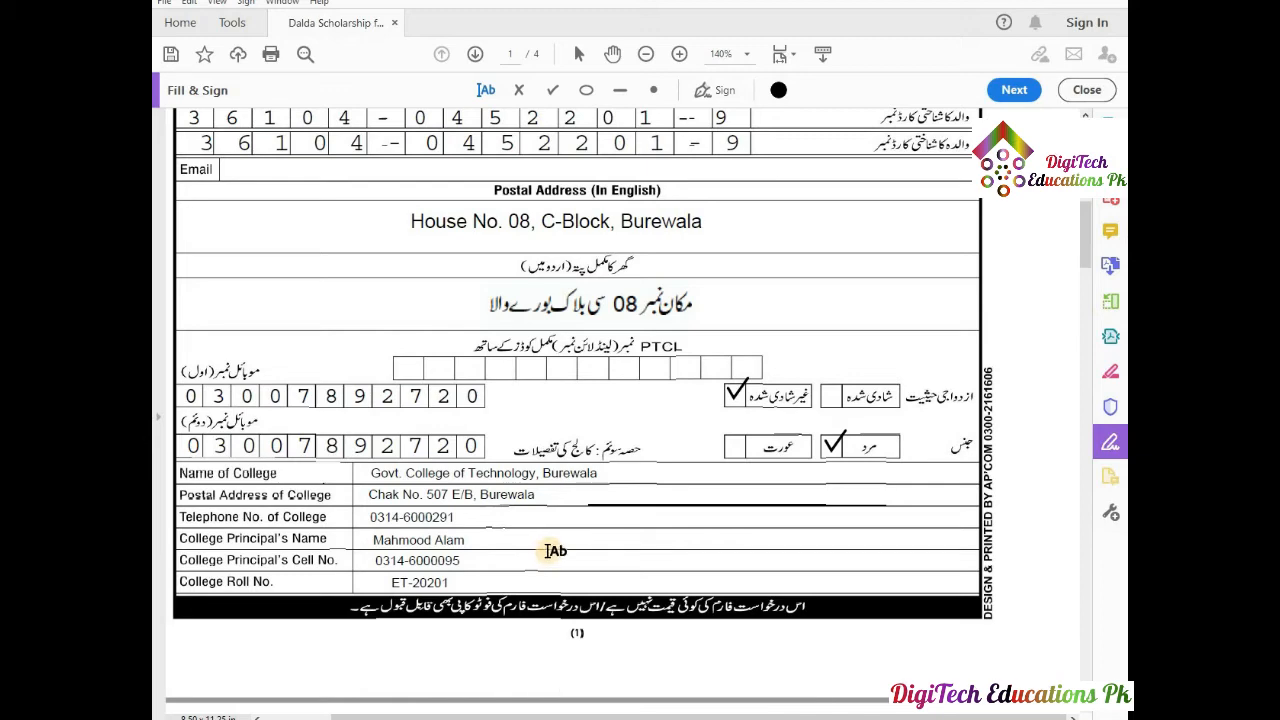
Scroll down to page 2's references section.
scroll(555, 550, down, 3)
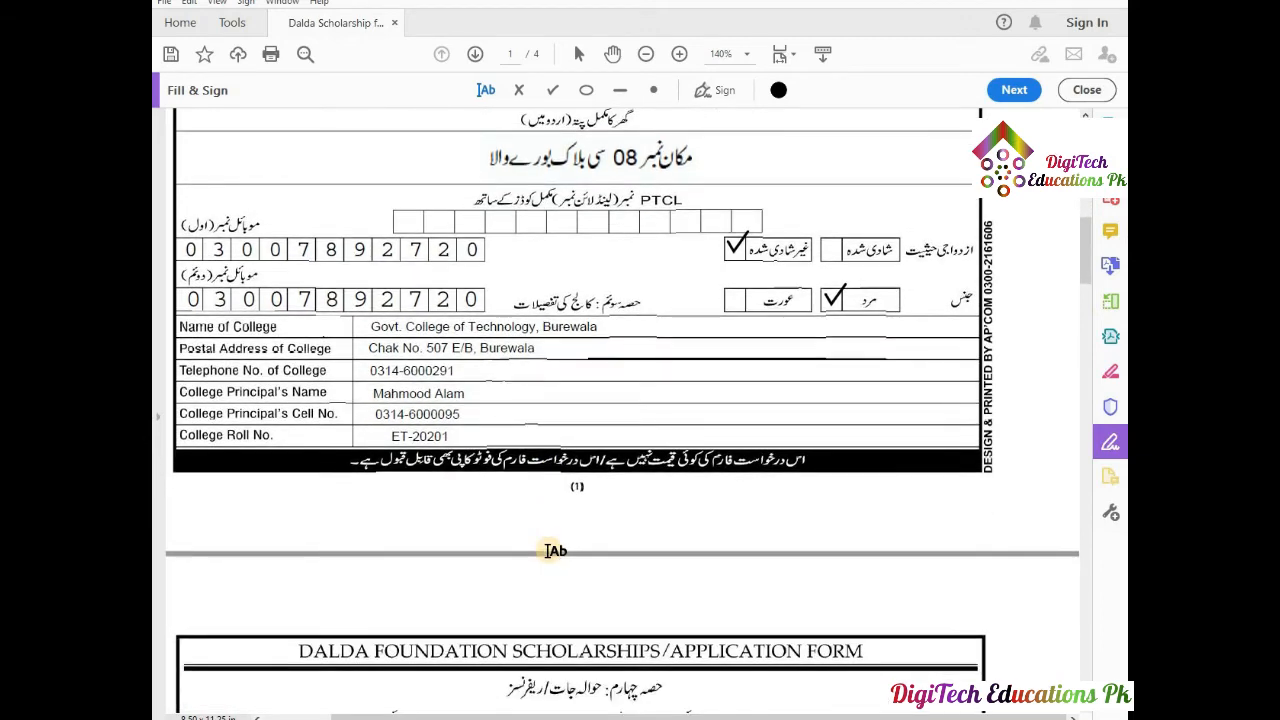
scroll(555, 550, down, 2)
scroll(419, 297, down, 9)
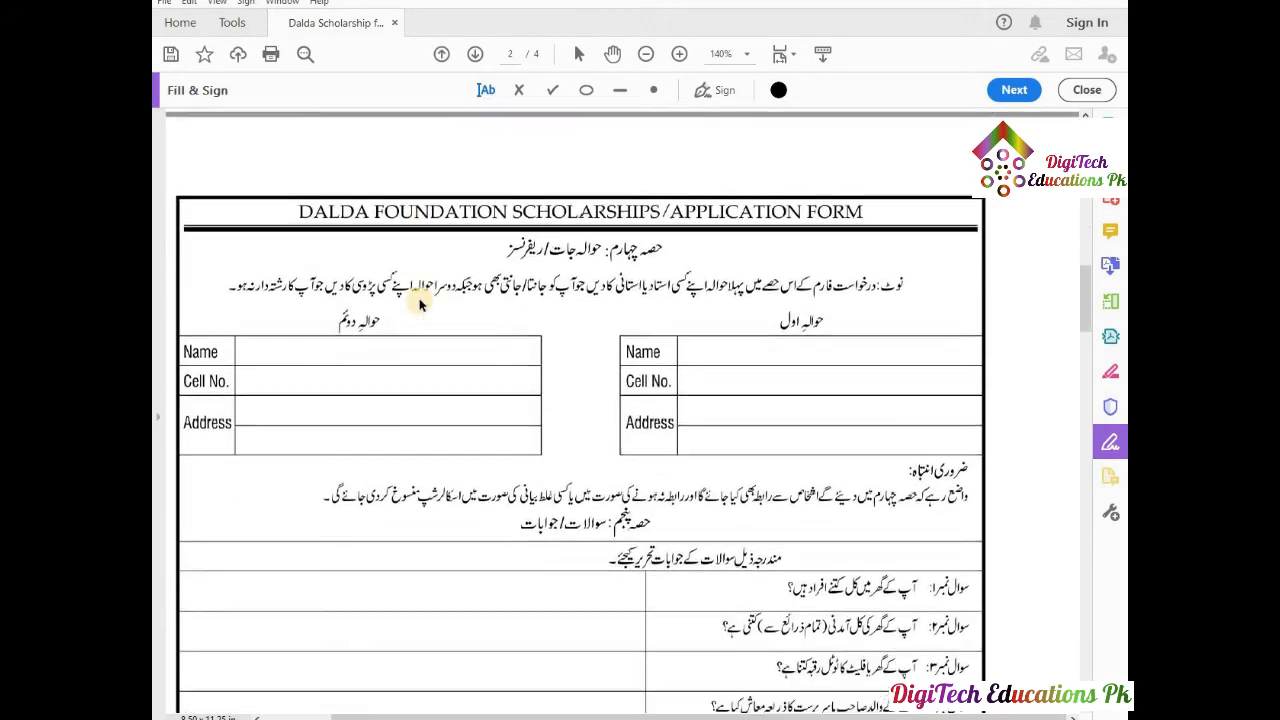
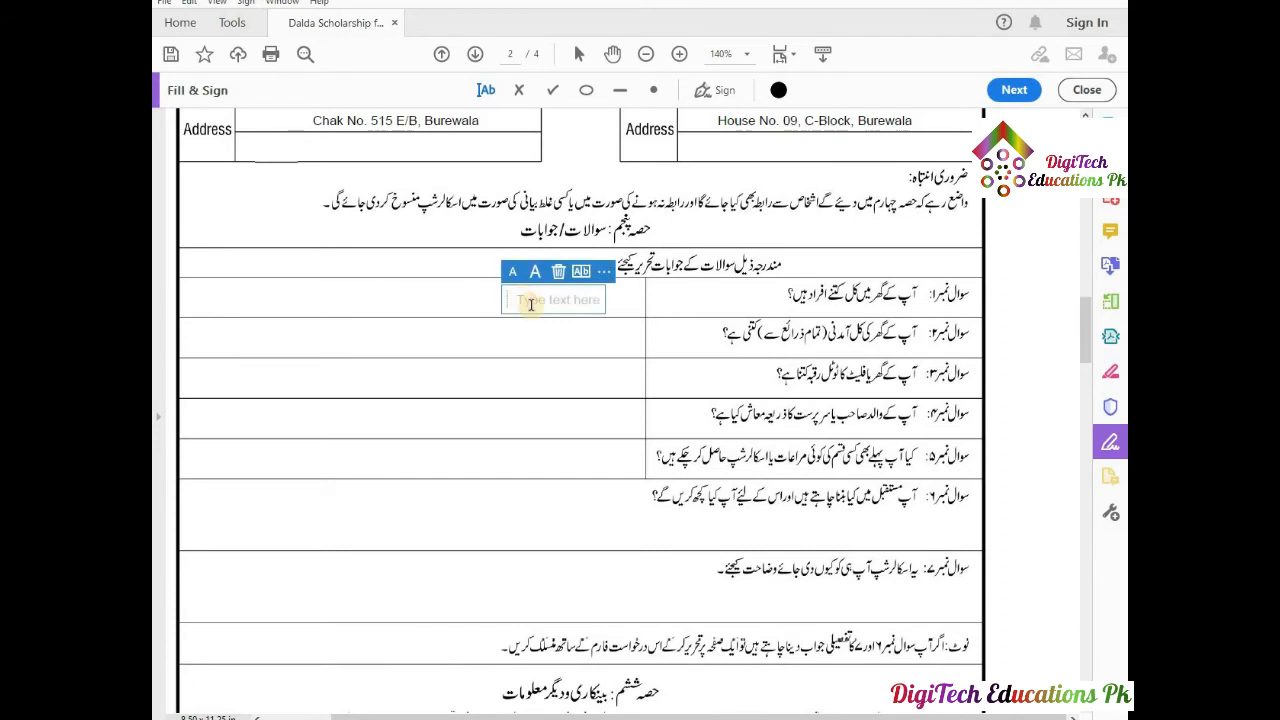
Enter 05 in question 1's cell and the 18000/- suggestion in question 2's cell.
text(05)
click(613, 335)
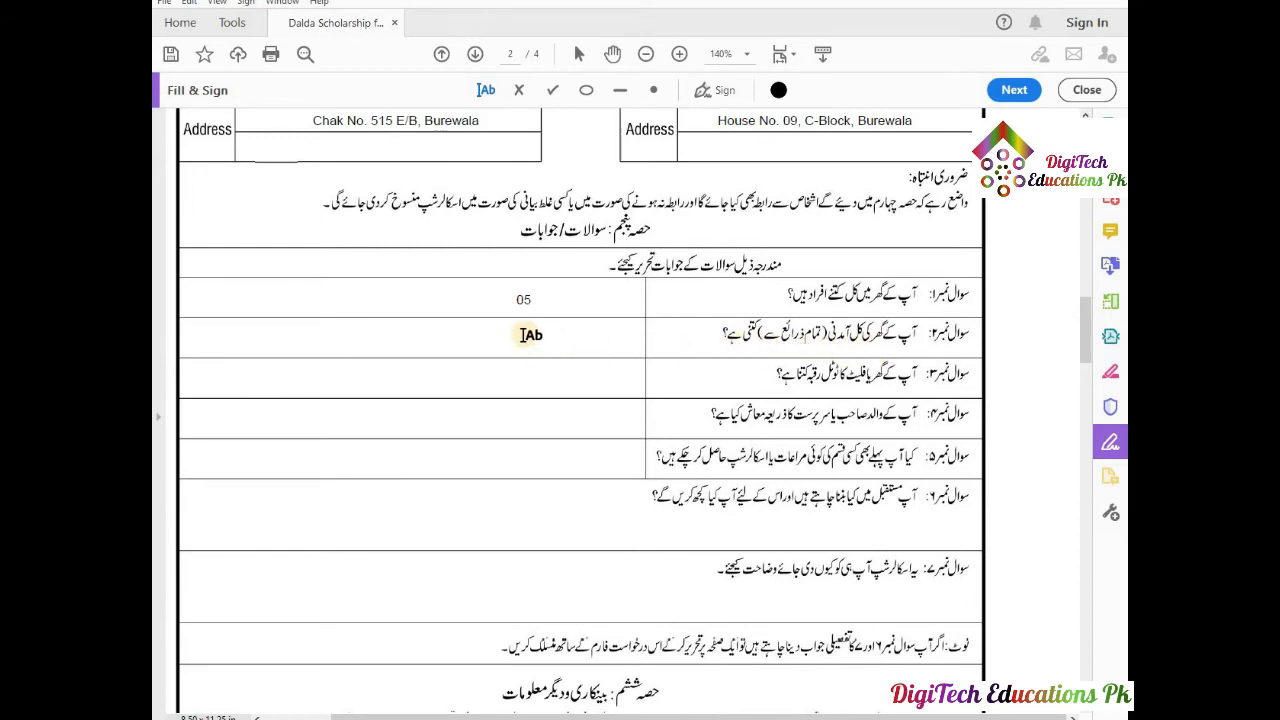
click(522, 335)
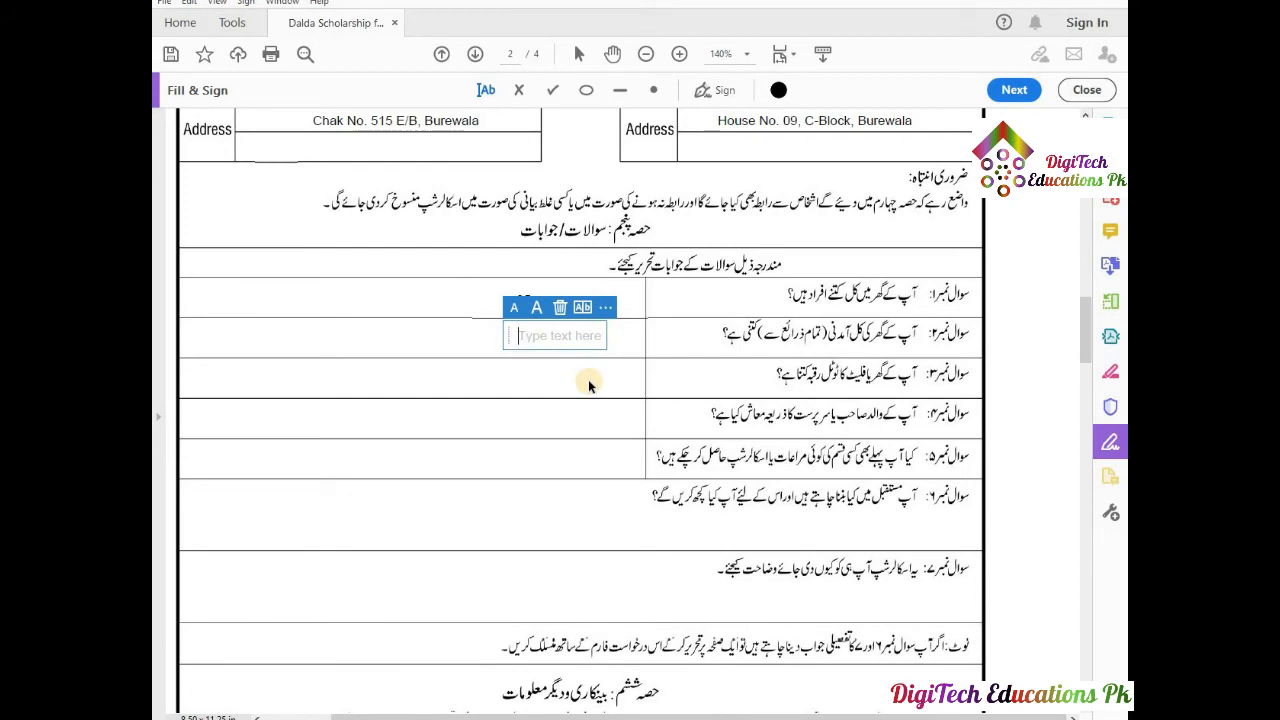
text(18000)
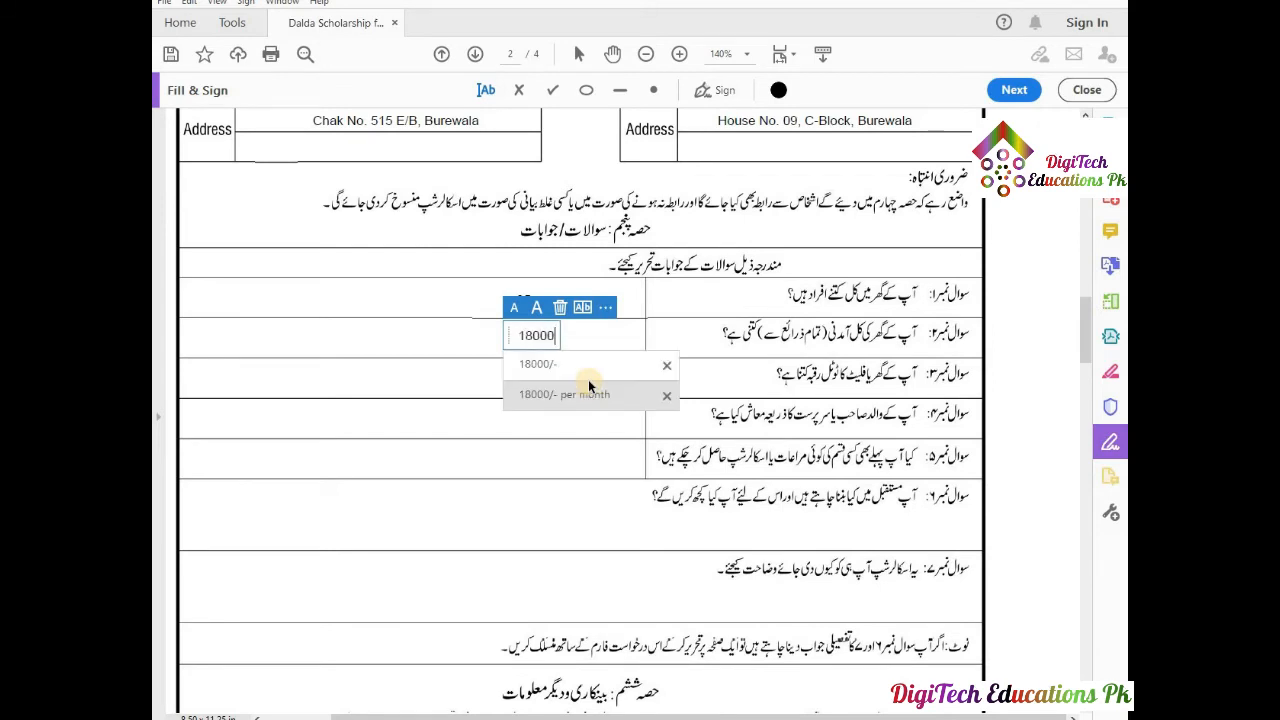
click(538, 364)
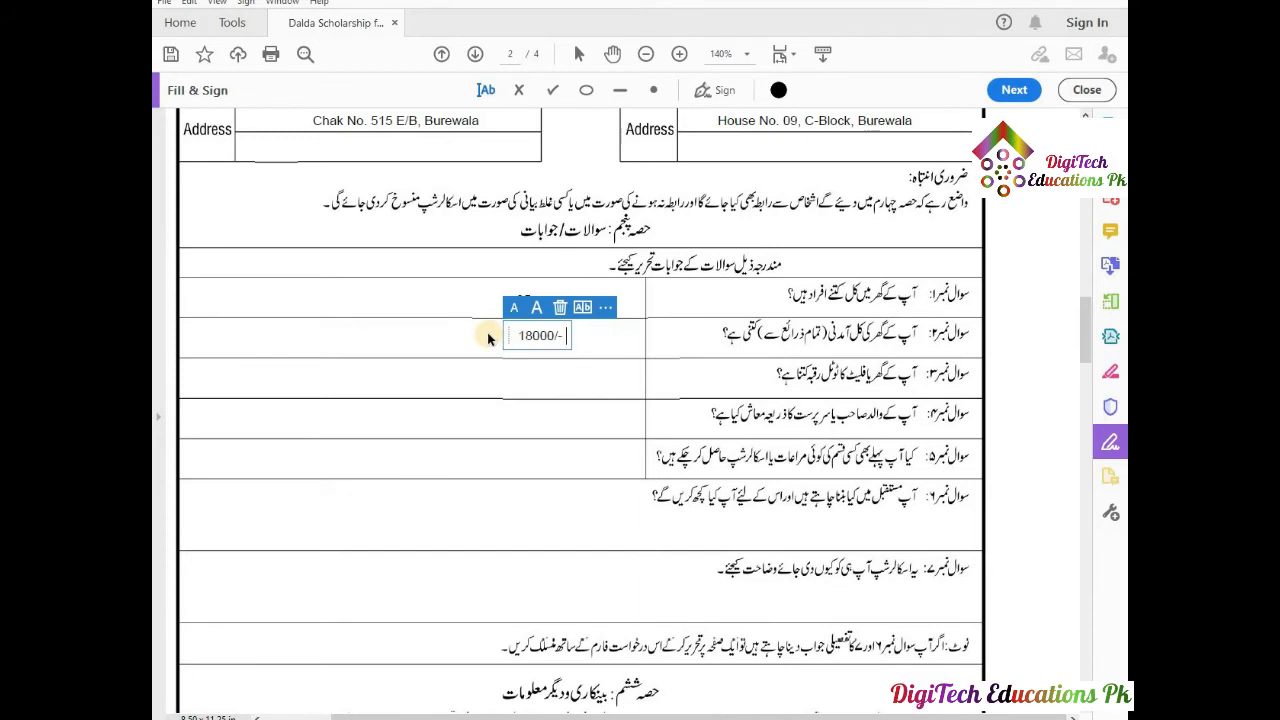
click(493, 364)
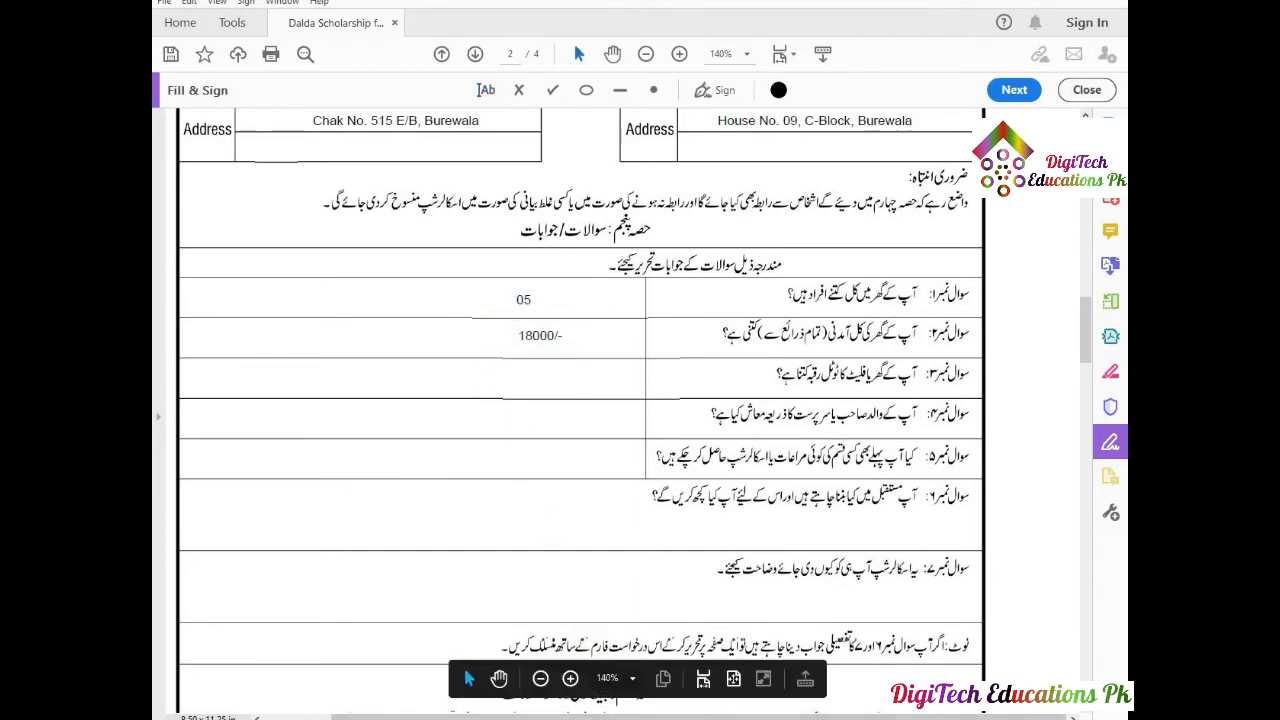
click(588, 716)
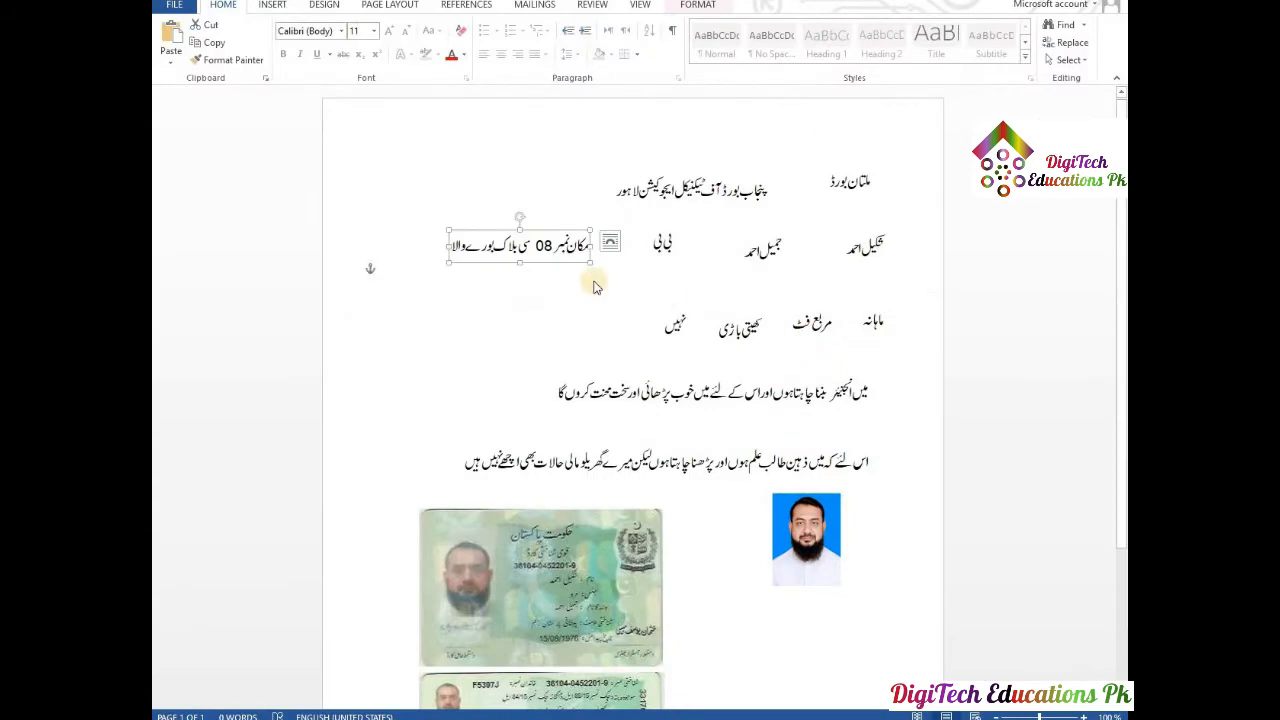
Copy ماہانہ from the Word notes and paste it, shrunk, beside 18000/- in question 2.
click(876, 324)
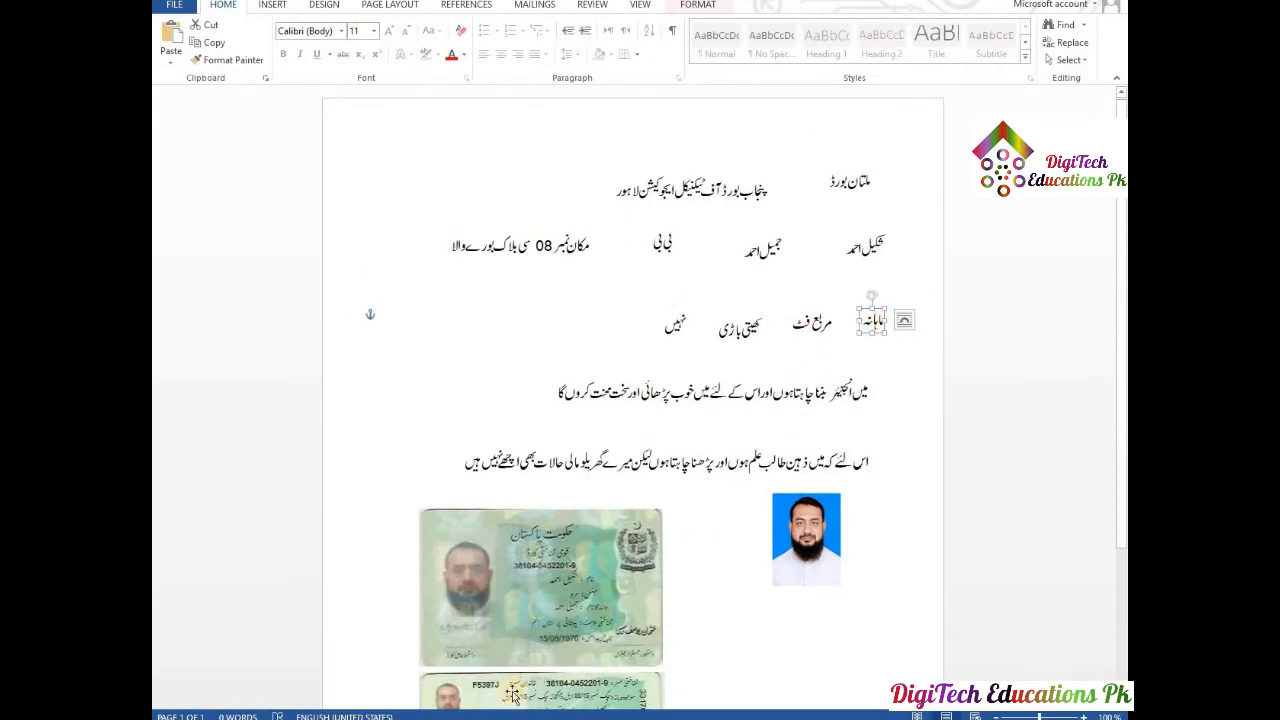
mouse_move(524, 716)
click(524, 640)
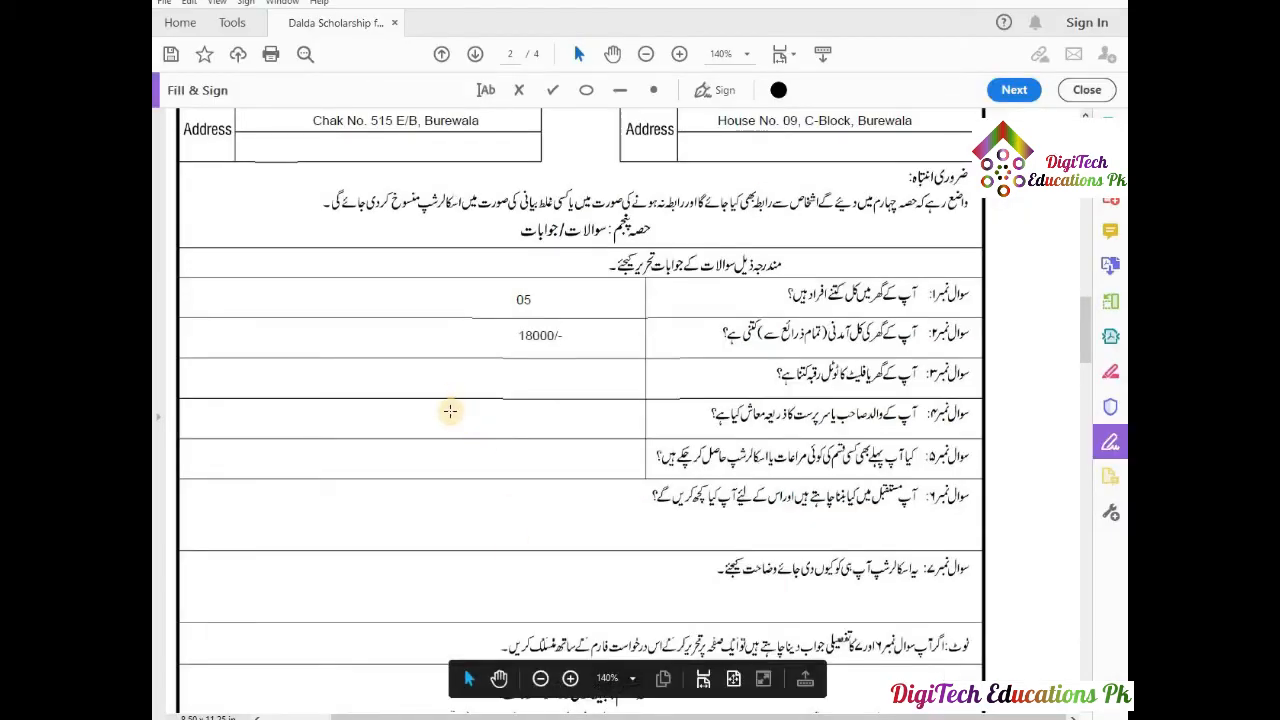
click(448, 362)
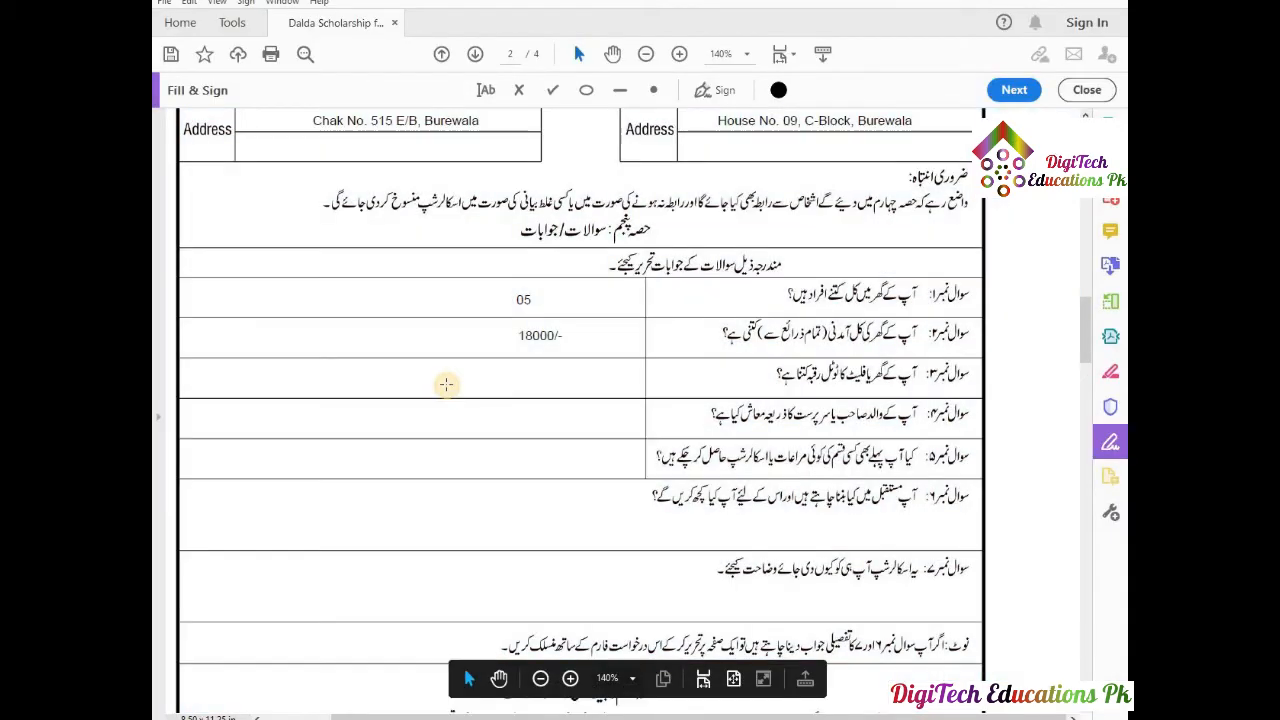
key(ctrl+v)
drag(645, 414, 508, 336)
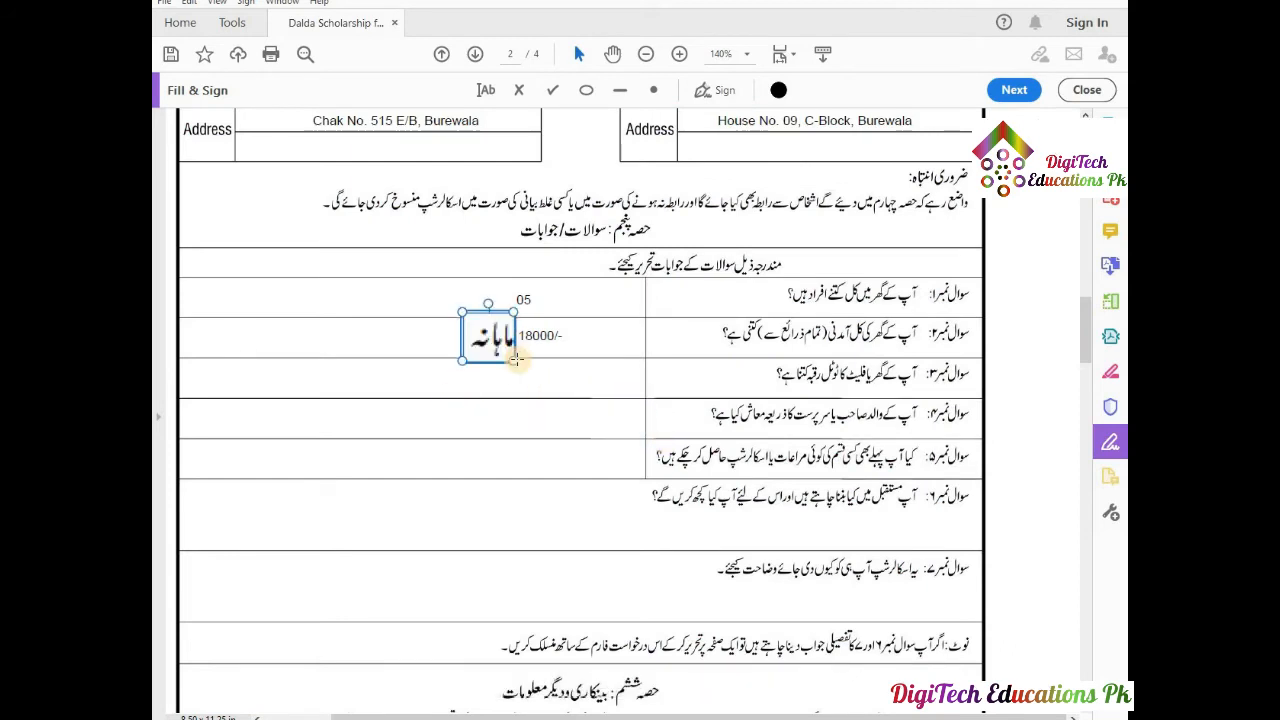
drag(513, 360, 504, 341)
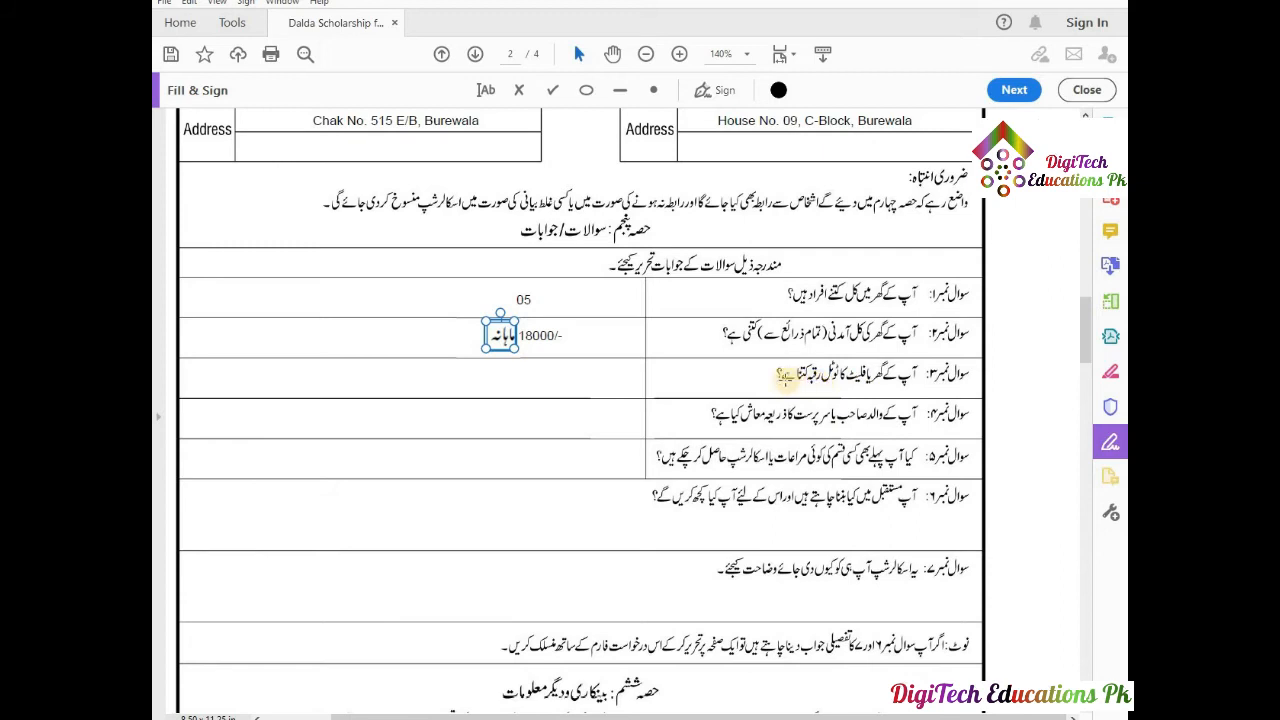
Start an empty text box in question 3's answer cell.
click(532, 376)
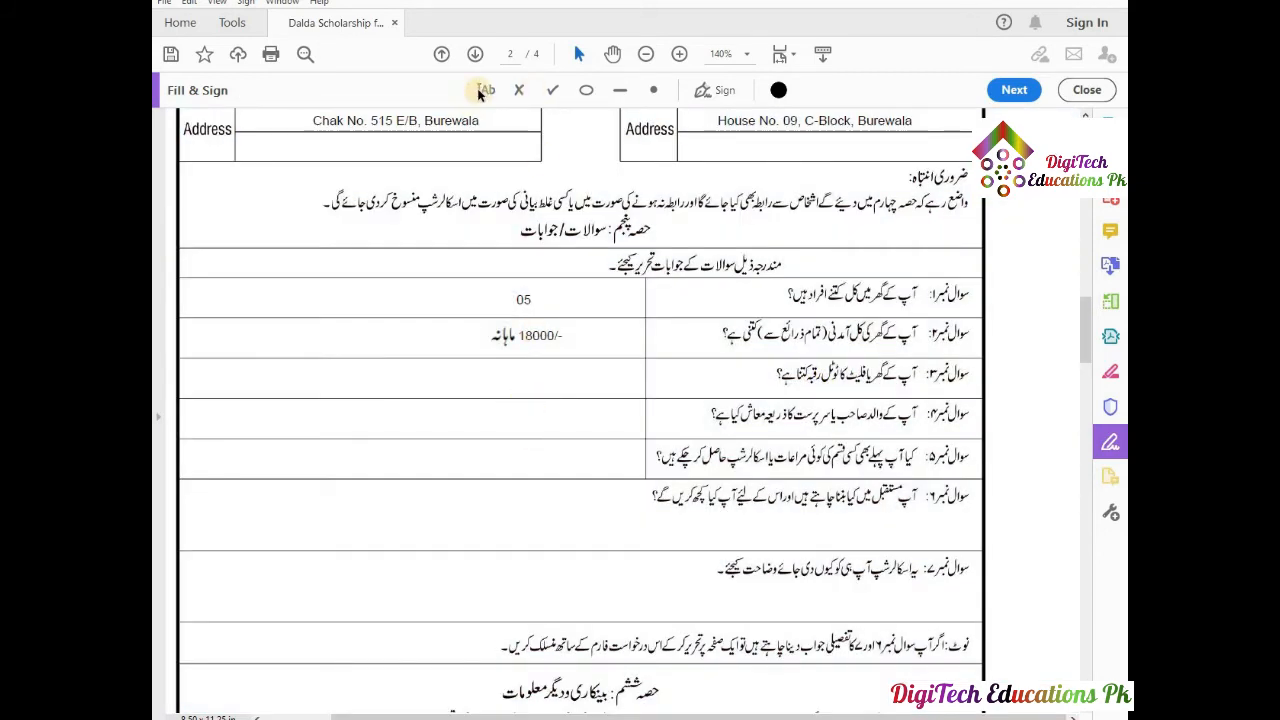
click(481, 91)
click(524, 372)
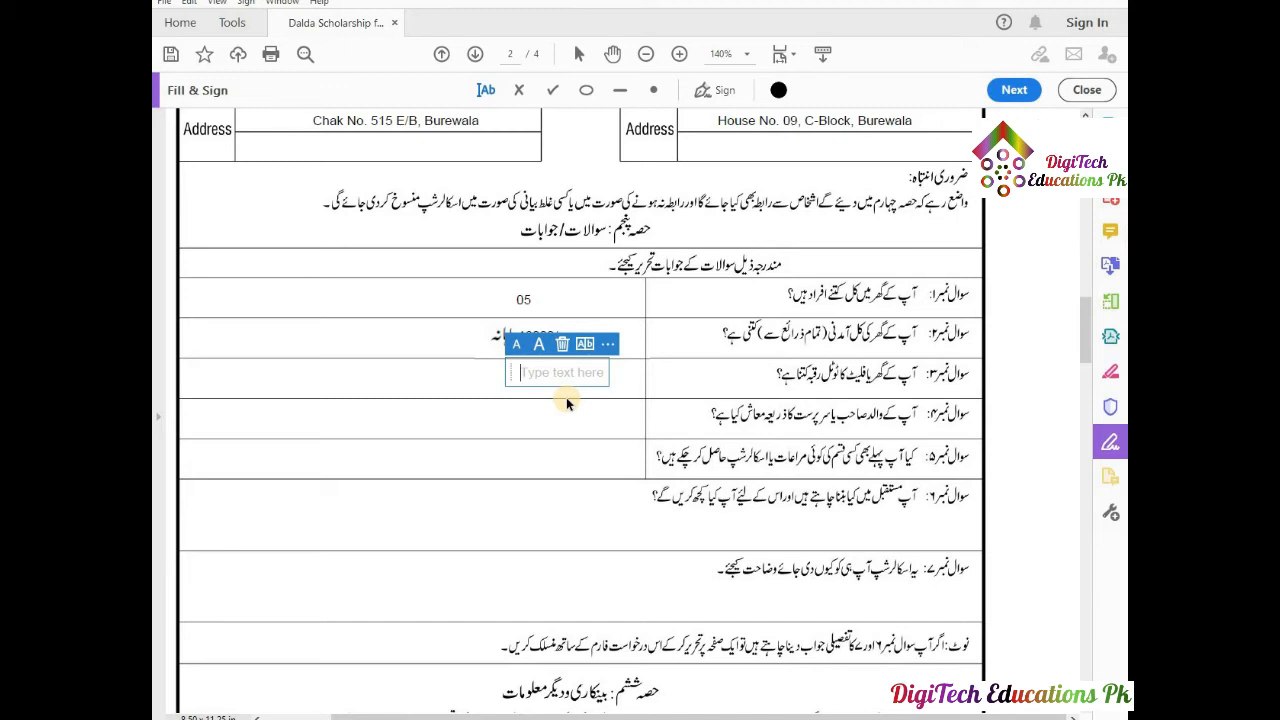
Answer question 3 with 900 using the suggestion.
text(90)
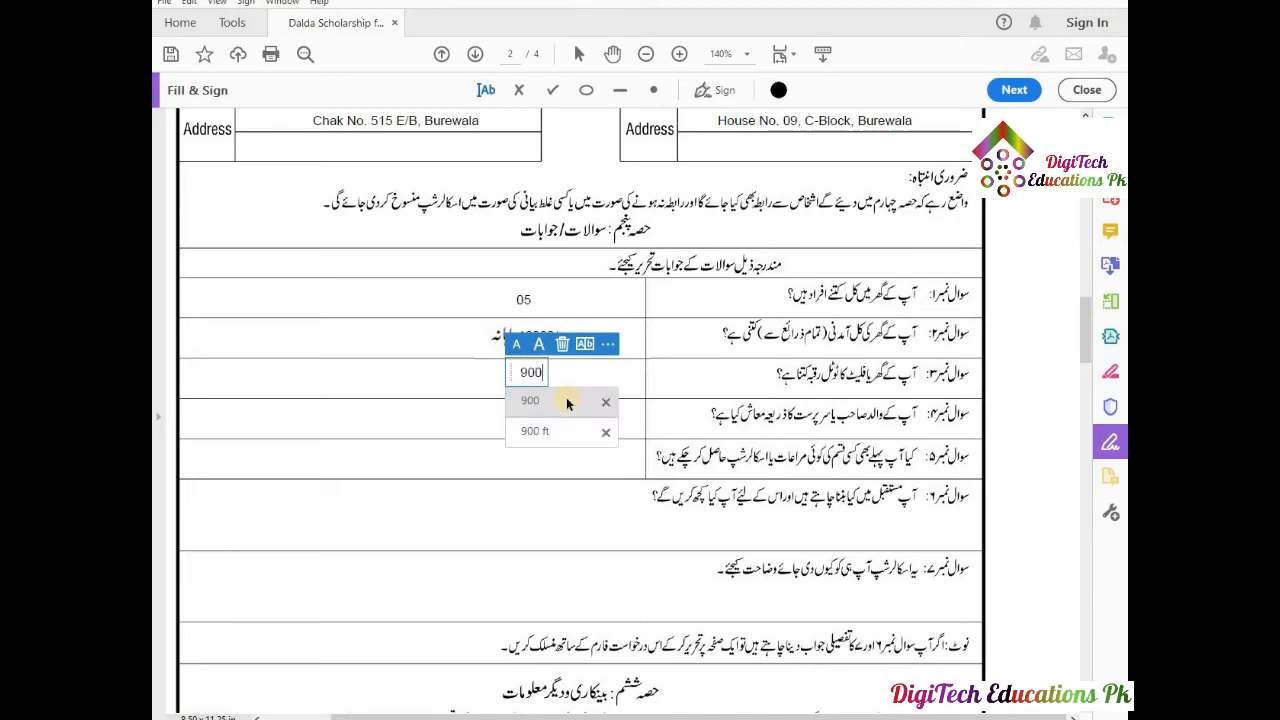
text(0)
click(566, 401)
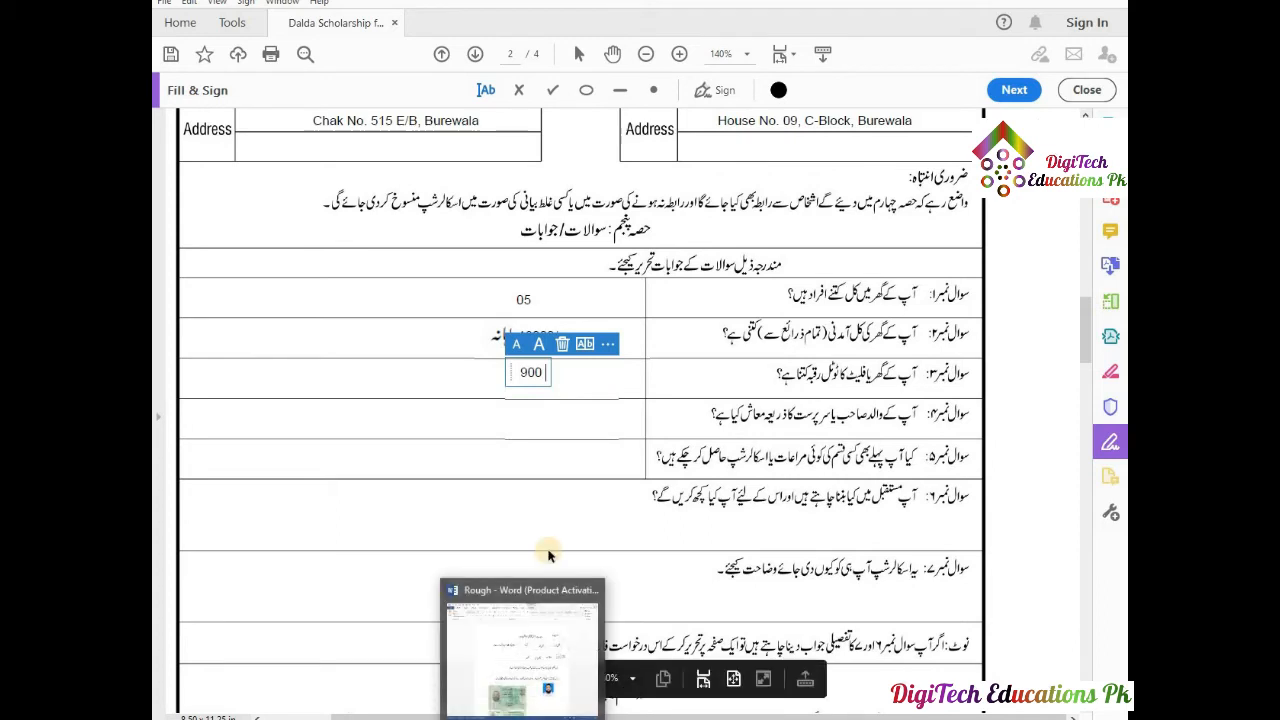
click(563, 519)
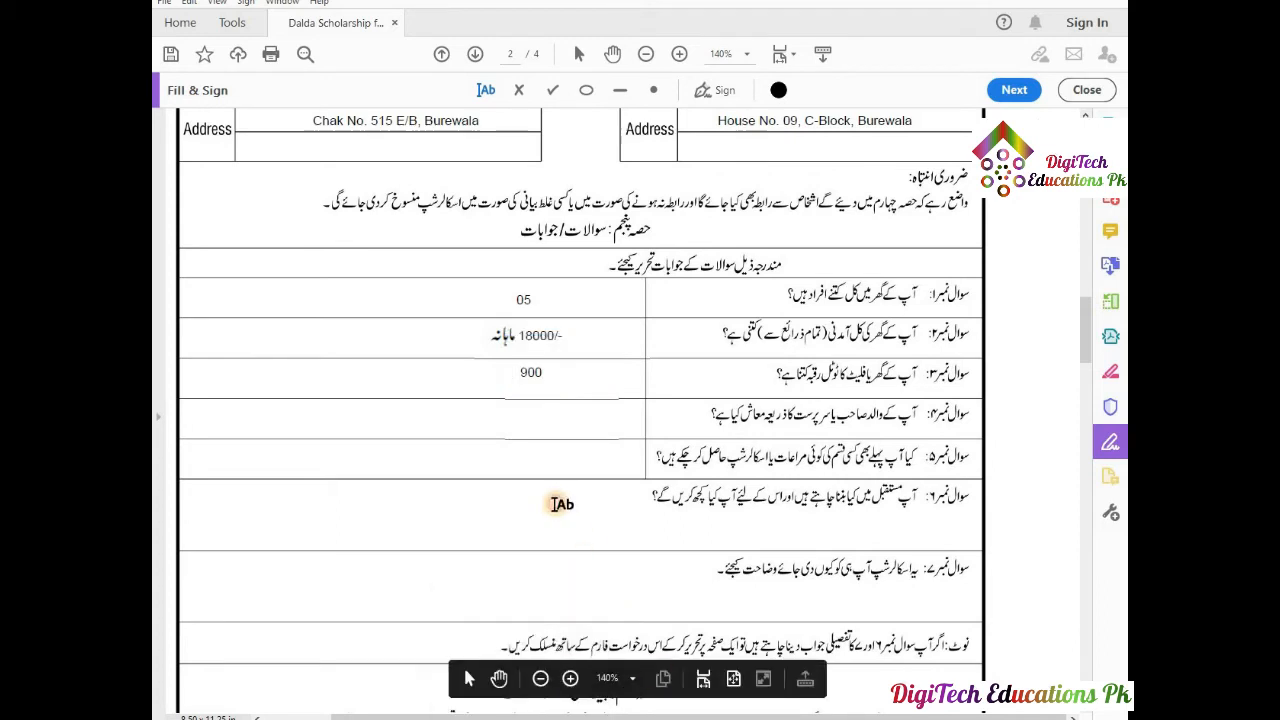
Paste مربع فٹ from the Word notes next to 900 in question 3.
click(470, 679)
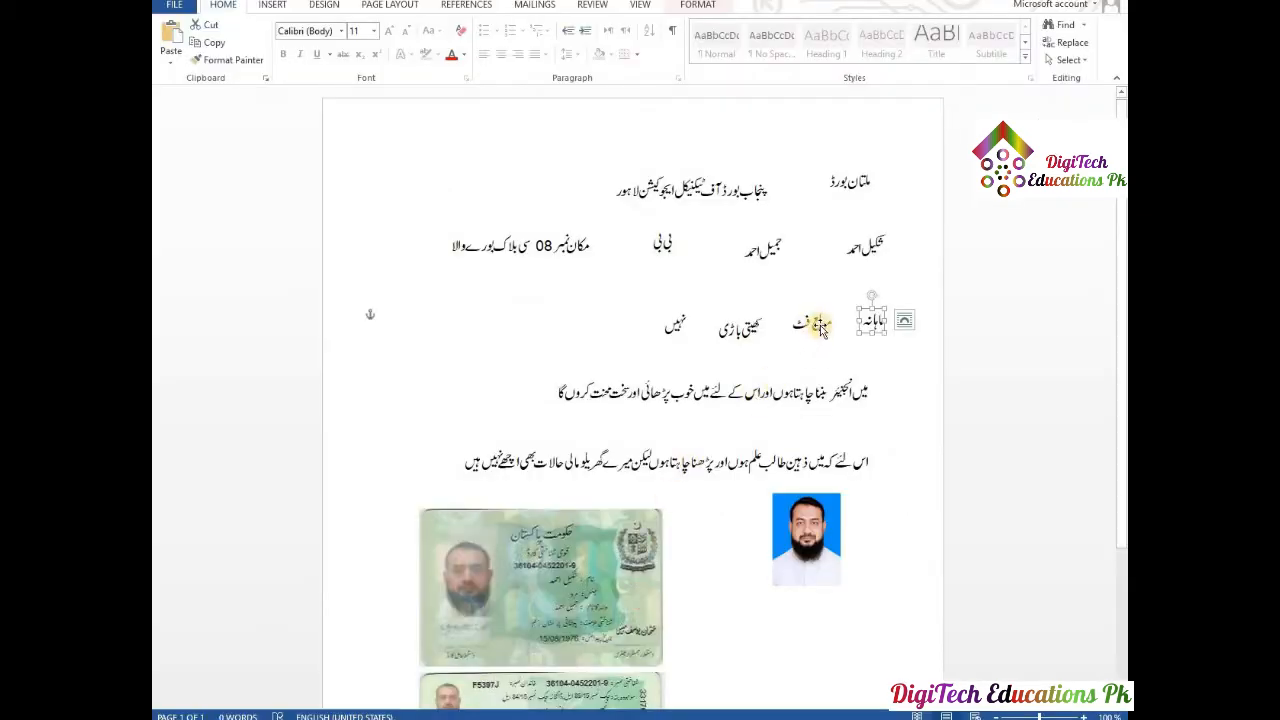
click(815, 323)
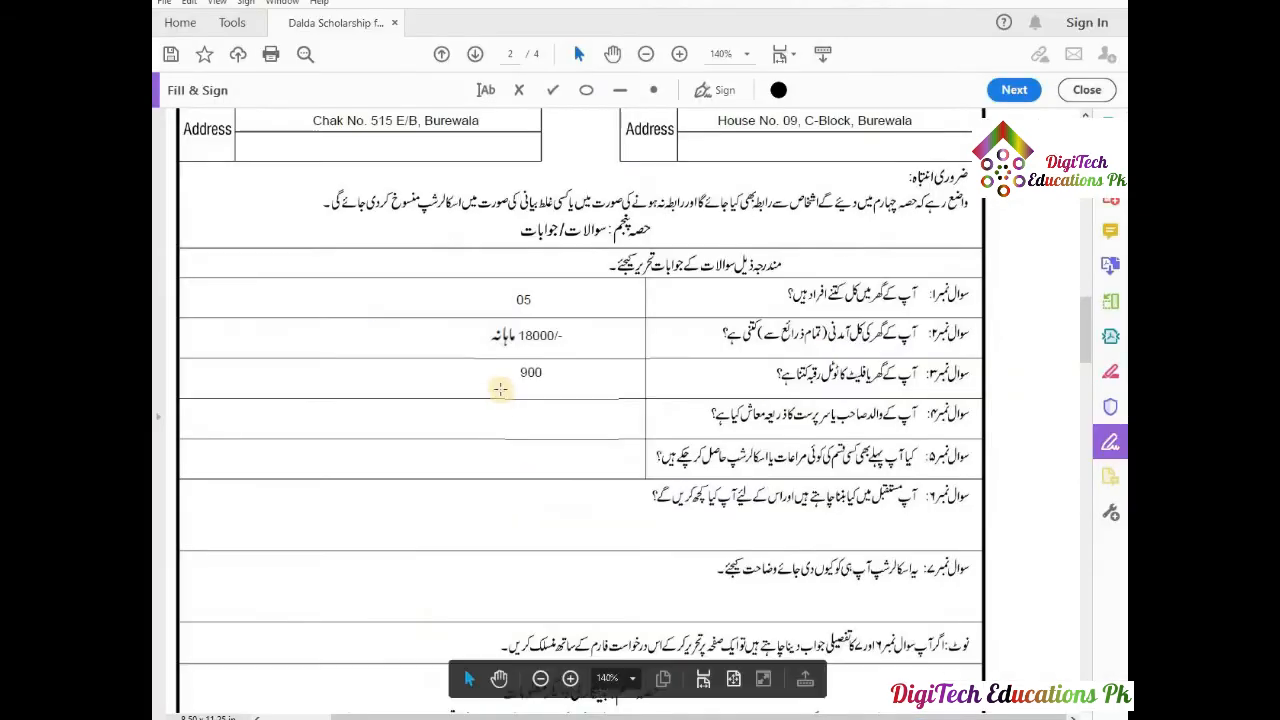
click(500, 379)
click(494, 381)
key(ctrl+v)
drag(643, 413, 492, 376)
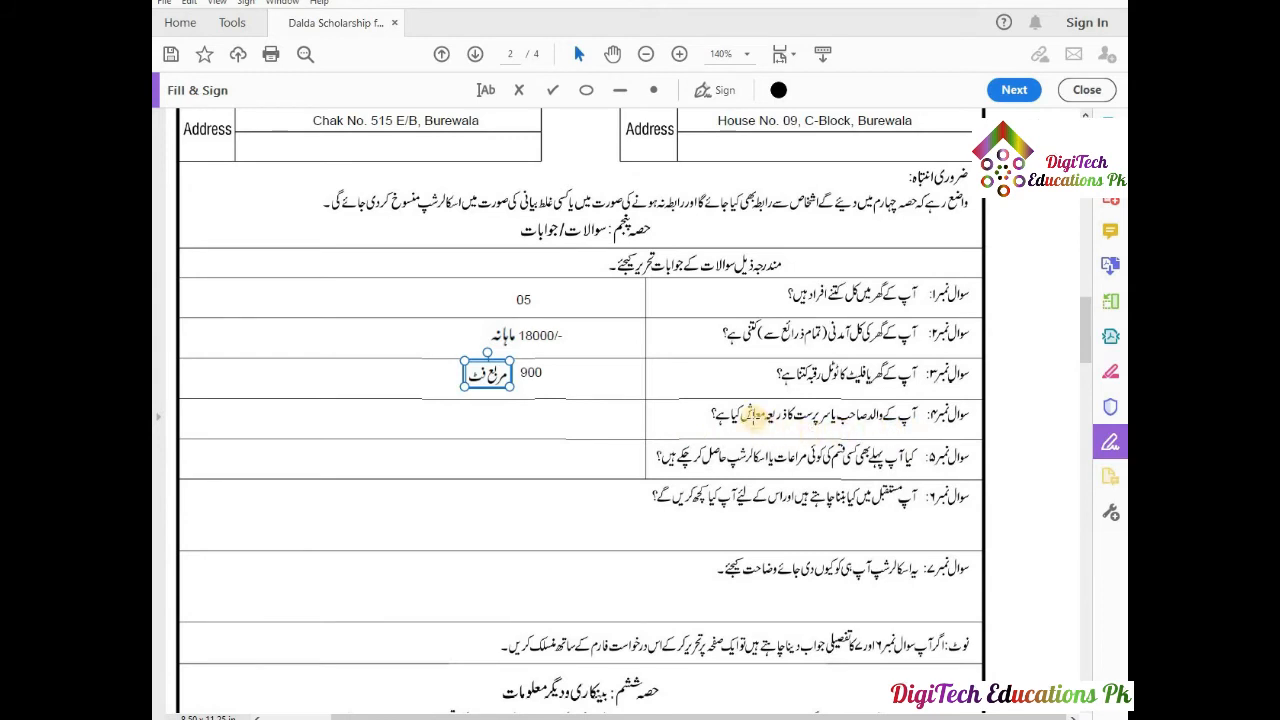
Copy کھیتی باڑی from Word and paste it, resized, into question 4's answer cell.
click(559, 411)
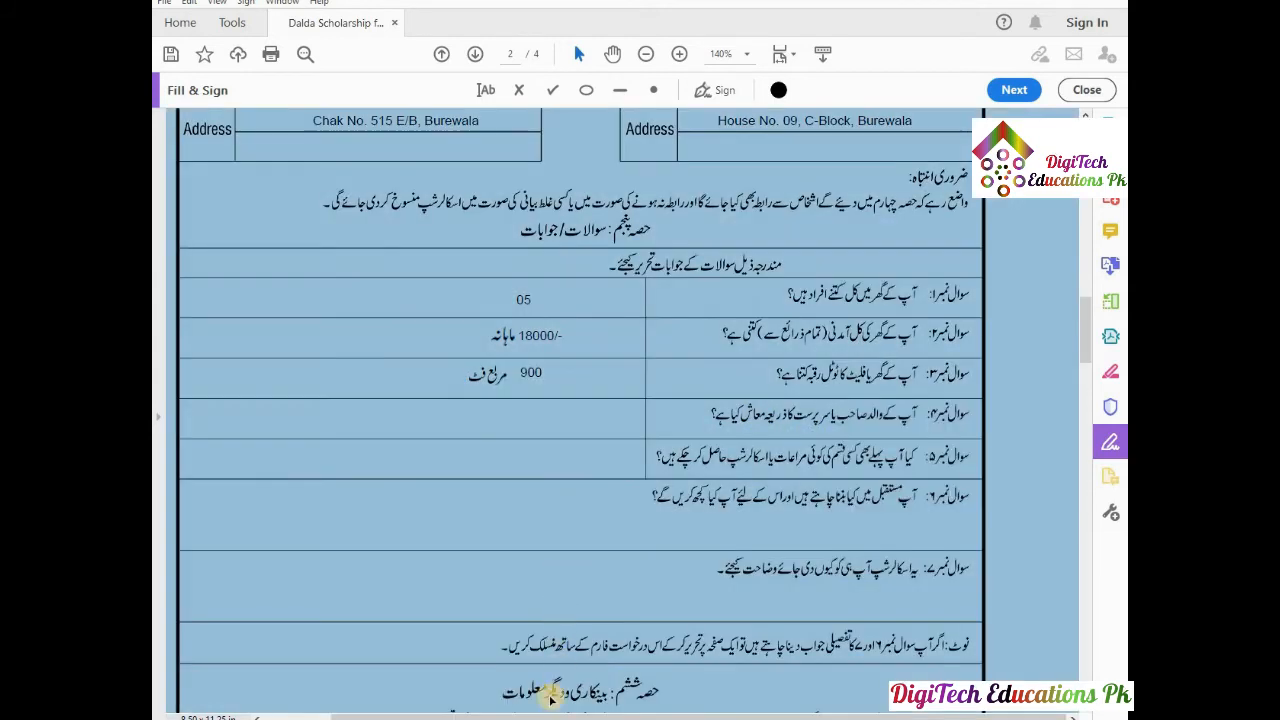
click(524, 419)
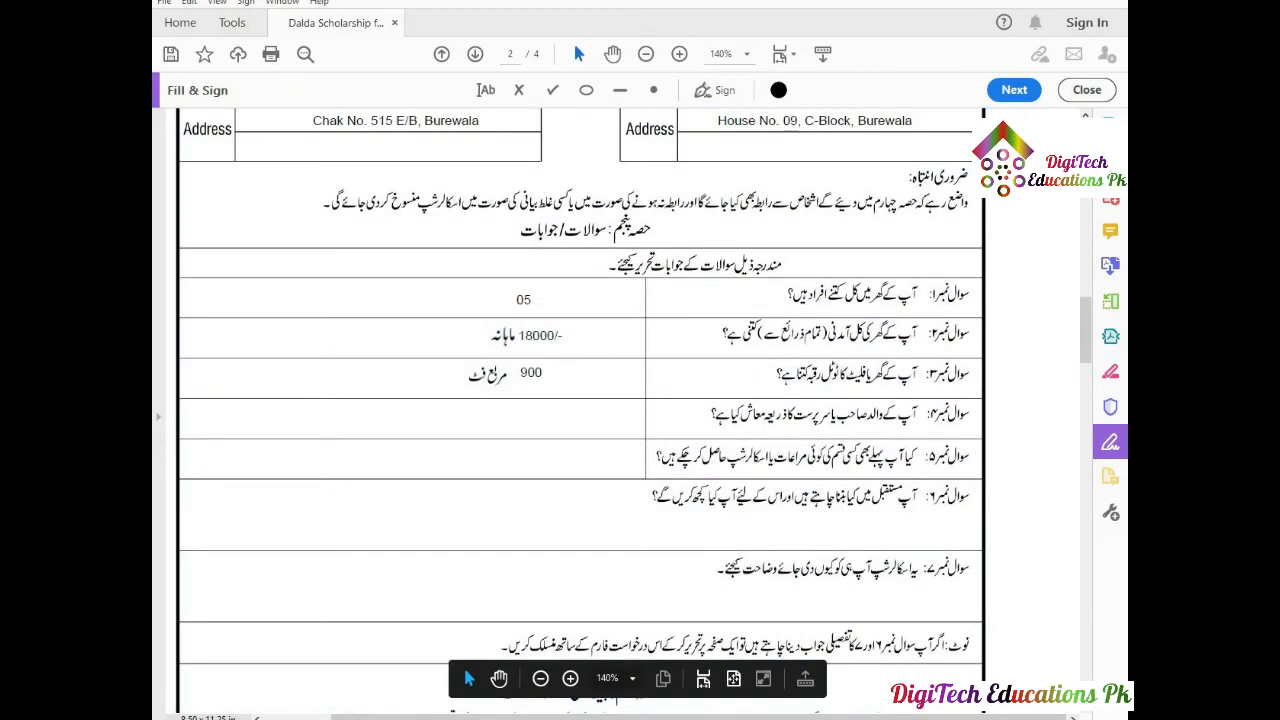
click(548, 718)
click(732, 332)
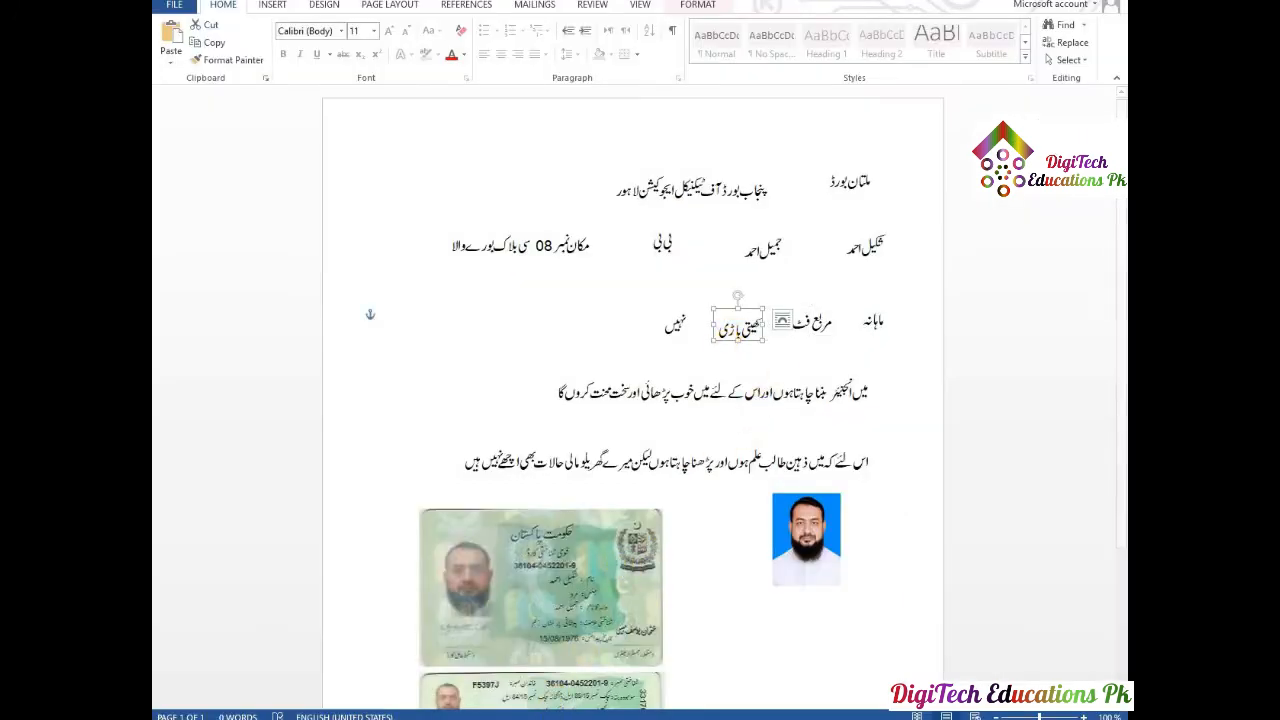
click(575, 718)
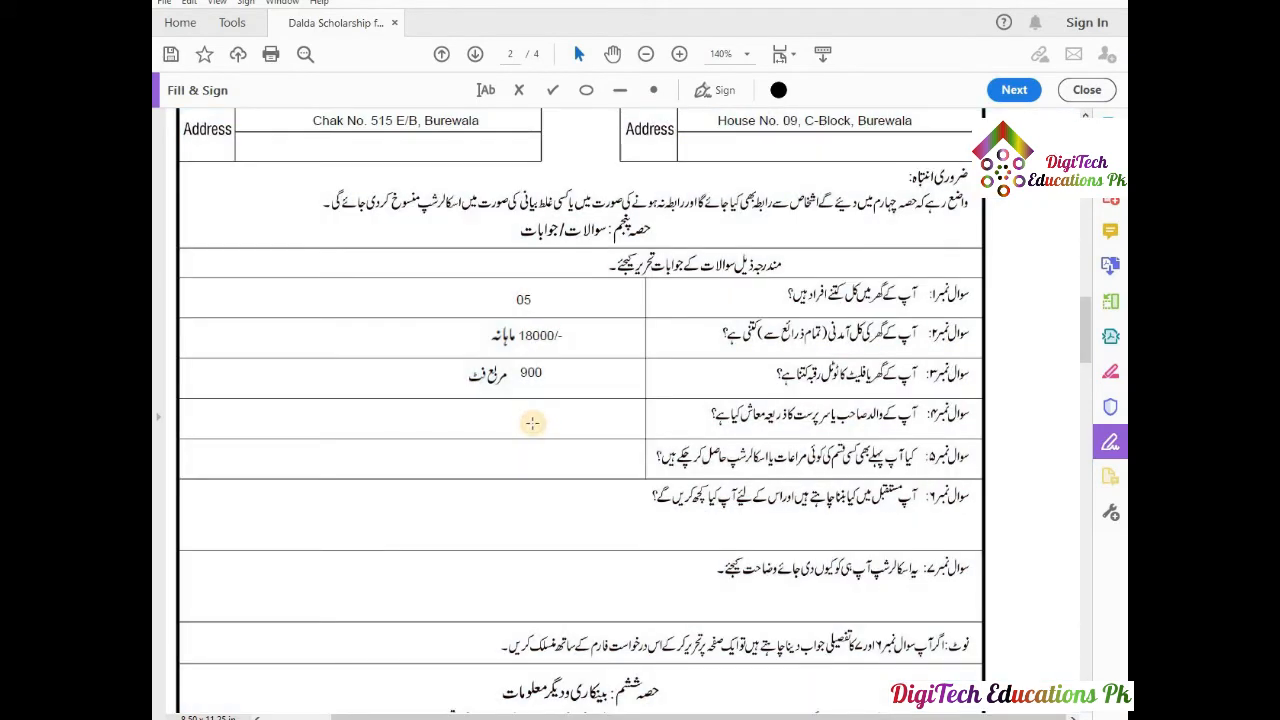
key(ctrl+v)
drag(639, 430, 567, 428)
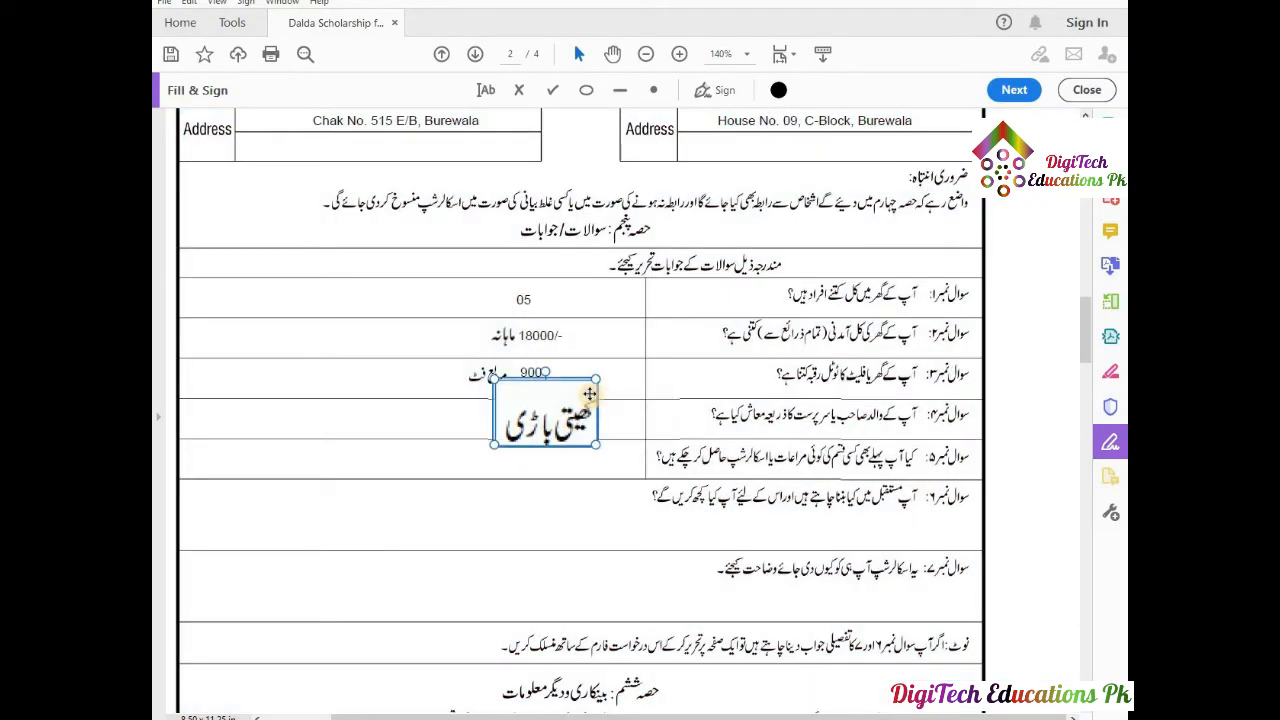
drag(596, 380, 543, 427)
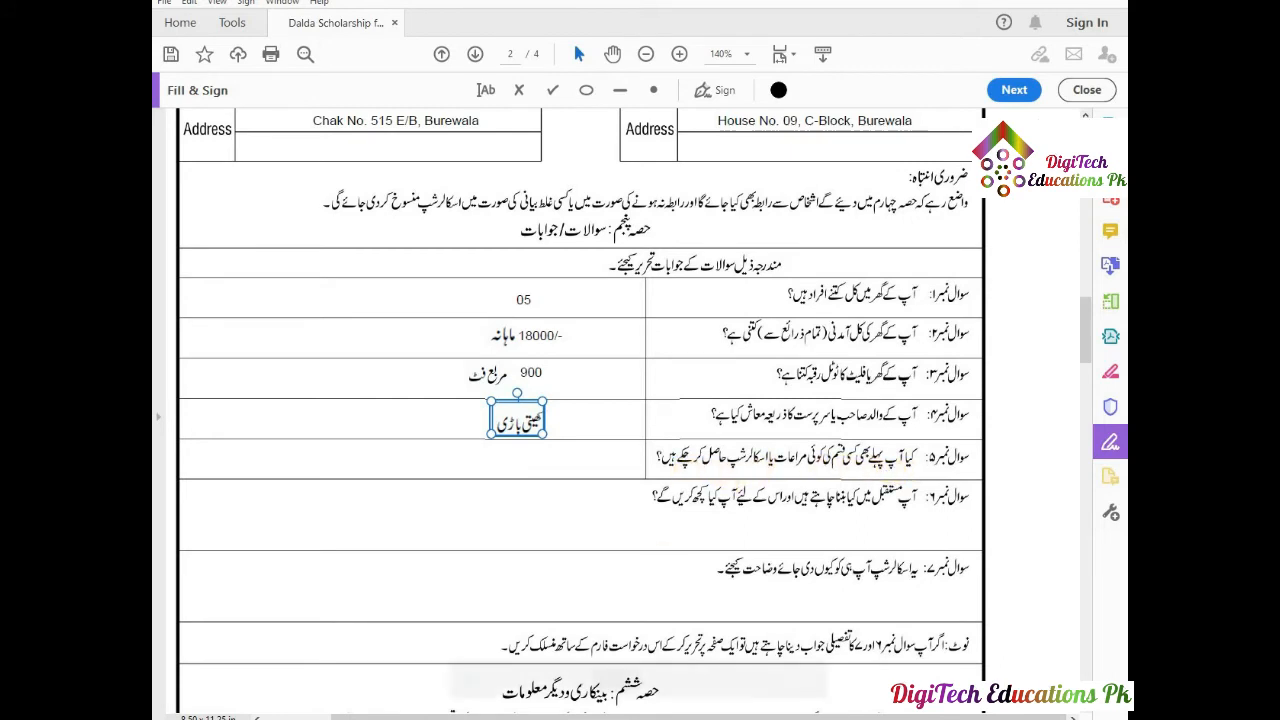
Copy نہیں from Word and place it in question 5's answer cell.
click(592, 718)
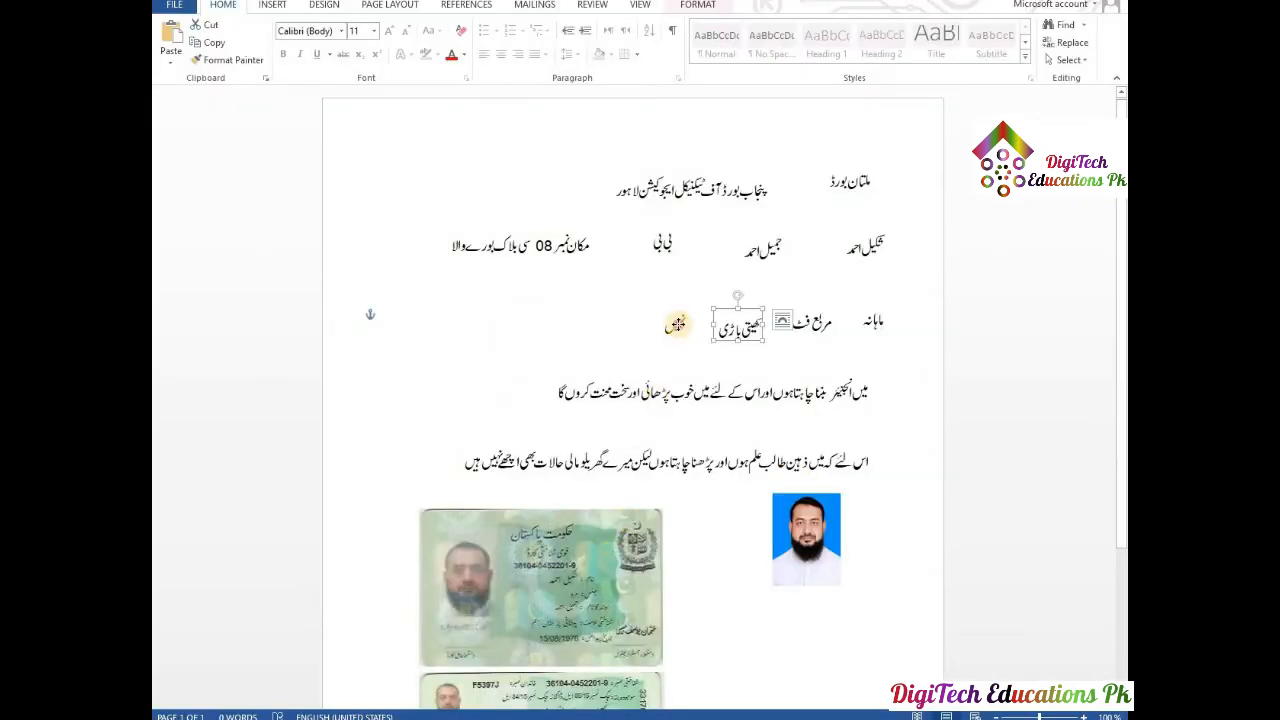
click(678, 325)
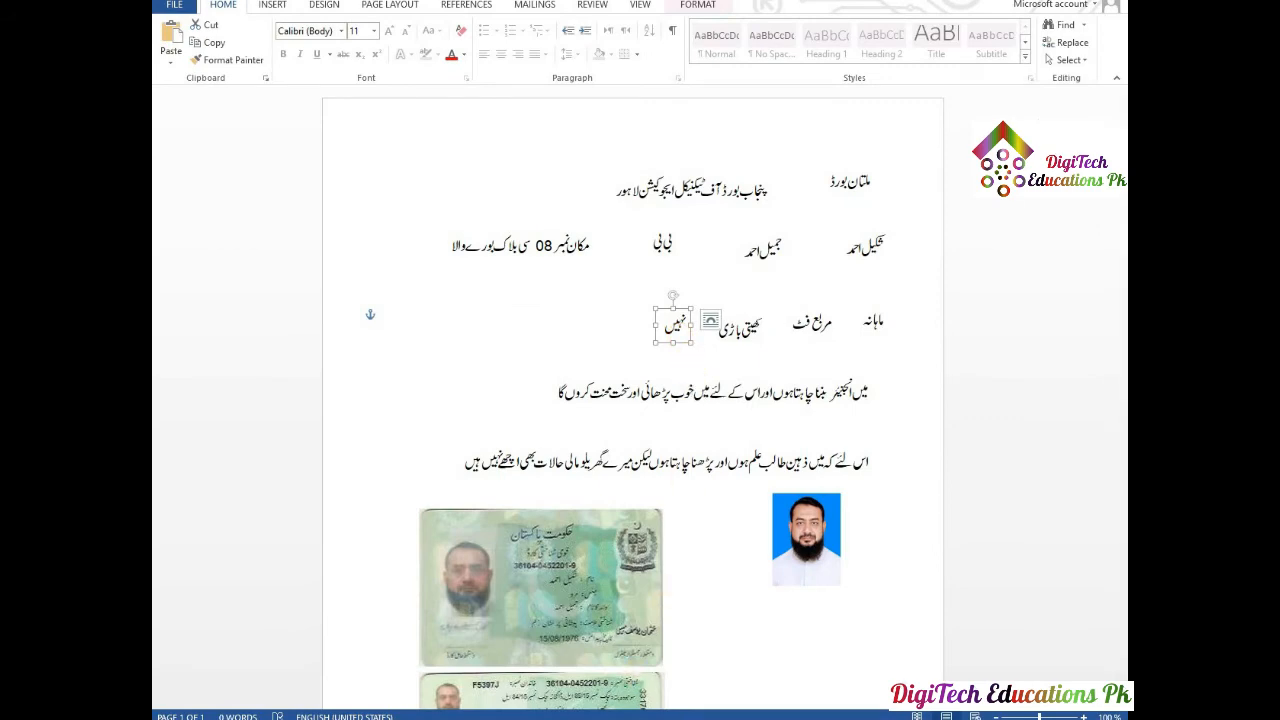
key(alt+Tab)
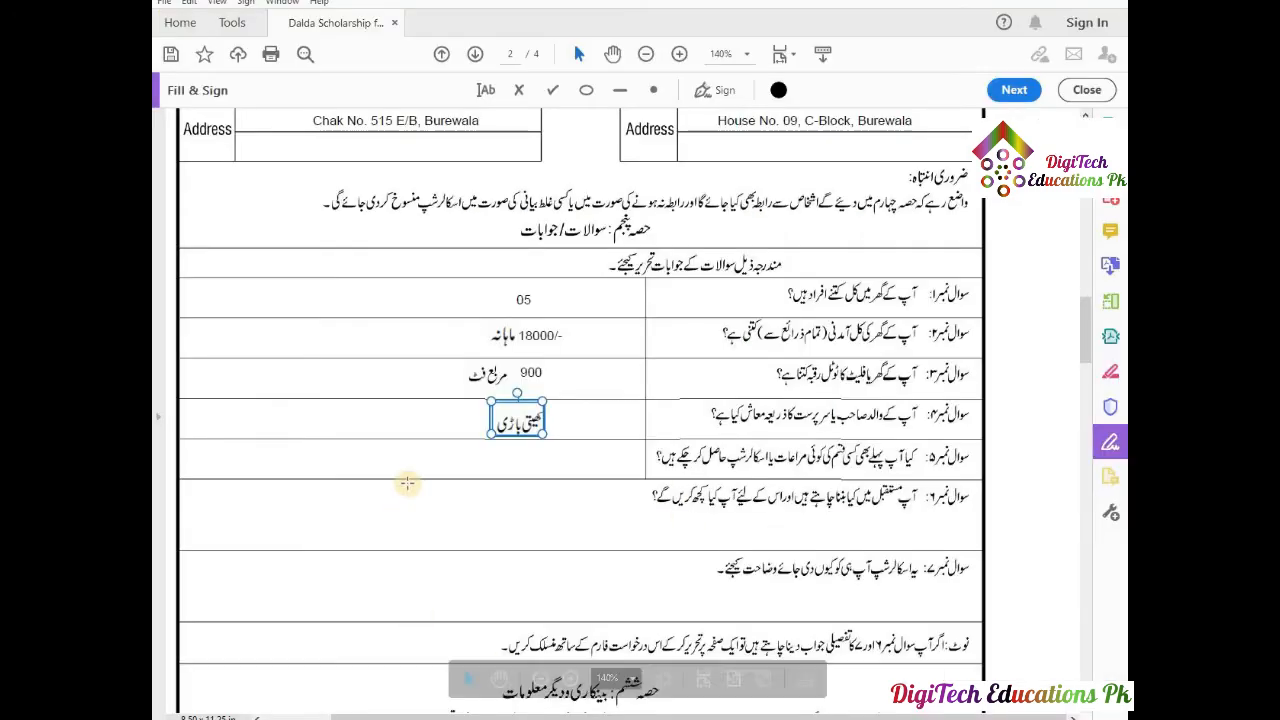
click(505, 458)
click(504, 466)
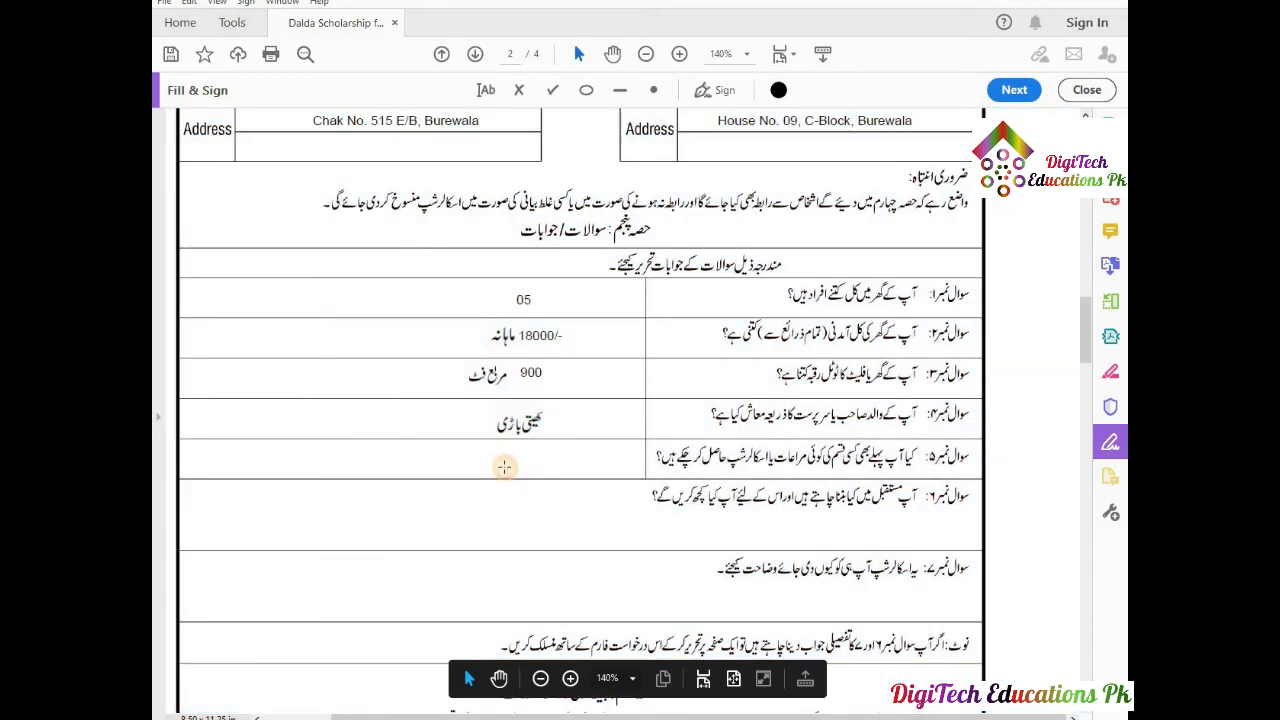
key(ctrl+v)
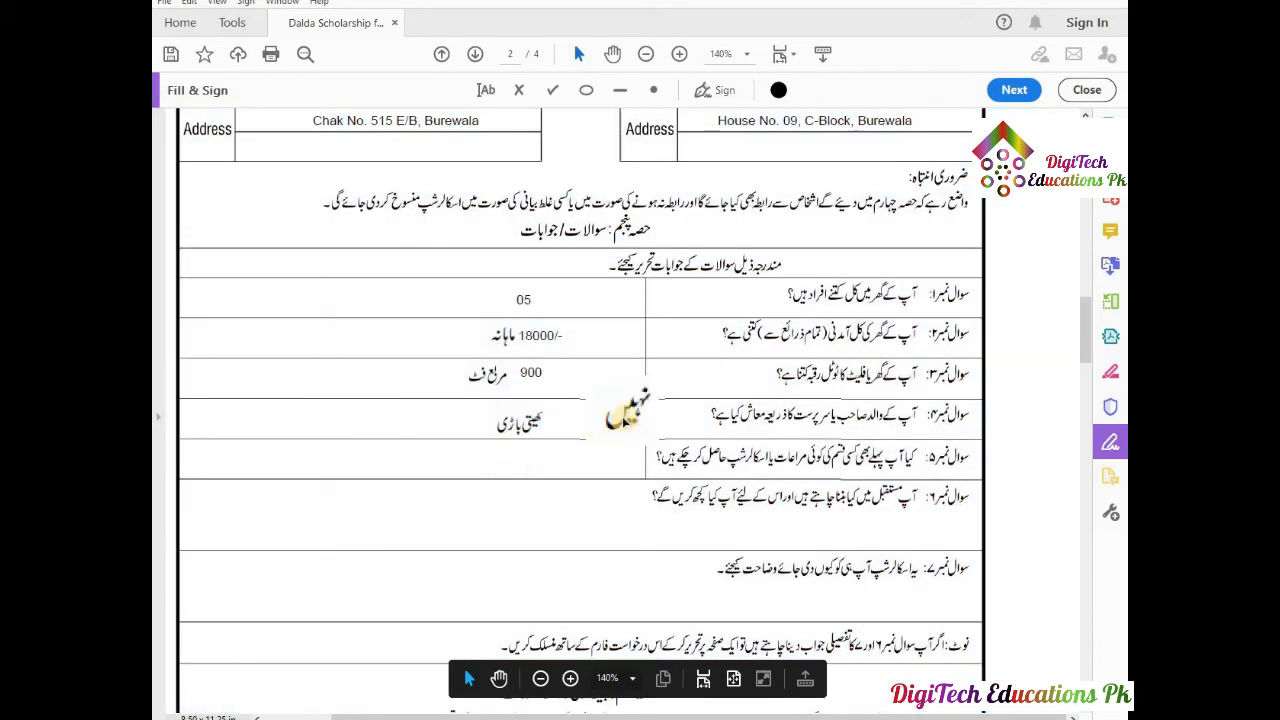
drag(612, 408, 497, 469)
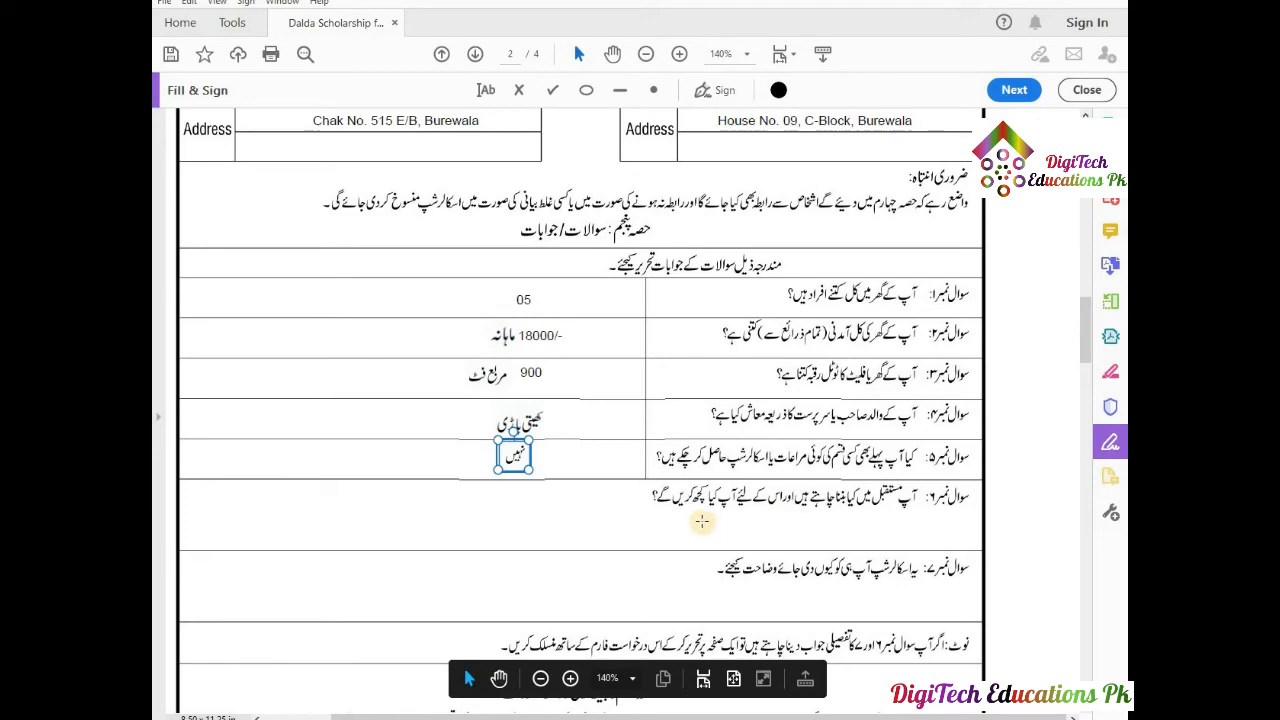
click(563, 516)
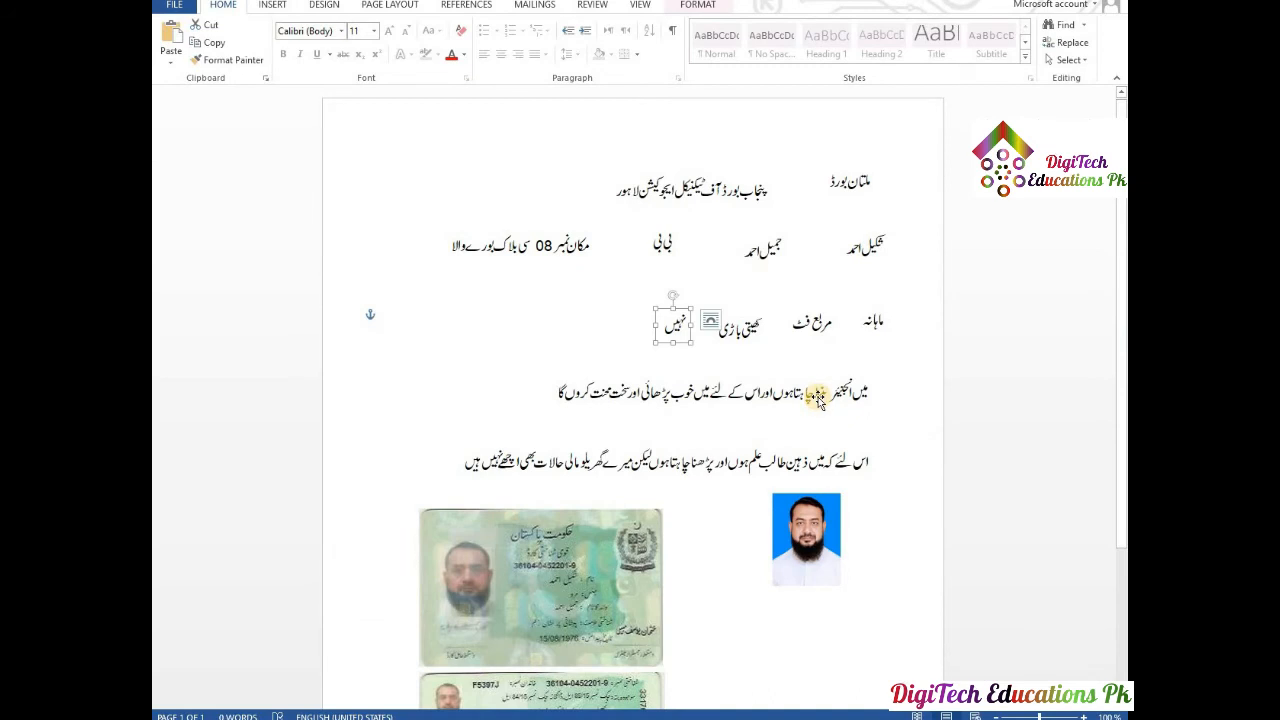
click(817, 400)
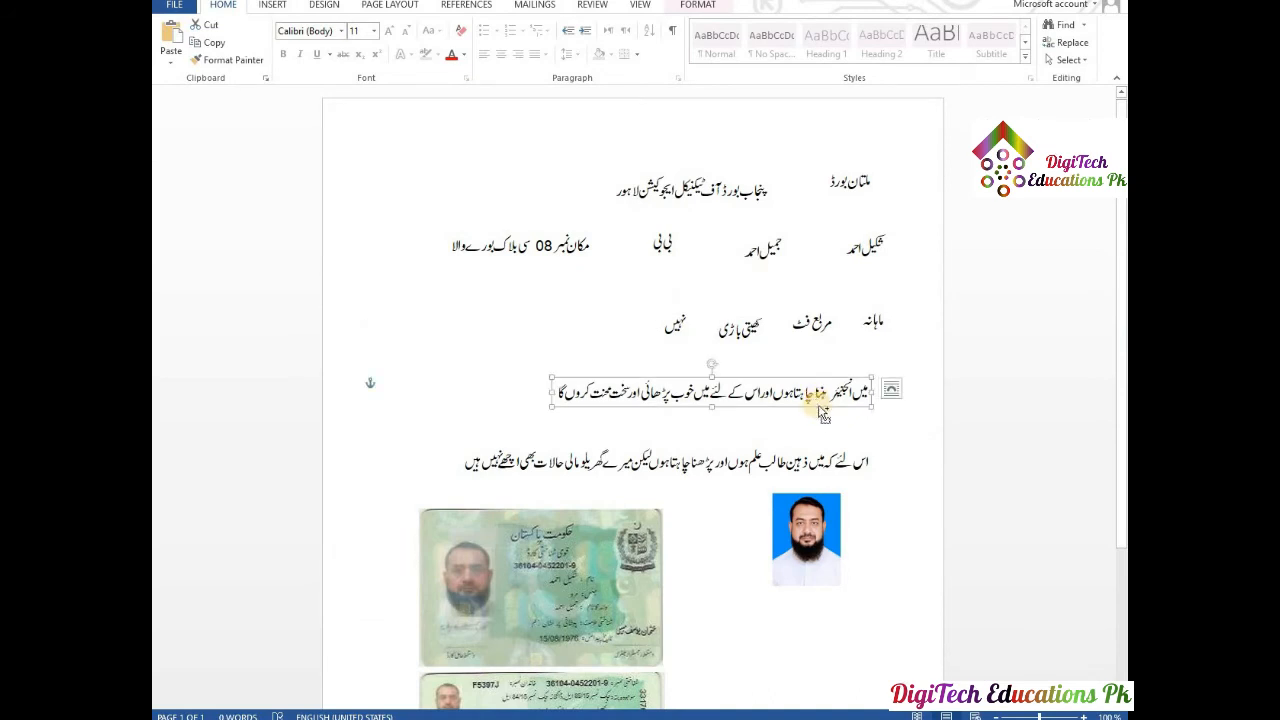
Paste the Urdu engineer sentence, shrink it, and fit it into question 6's row.
click(591, 718)
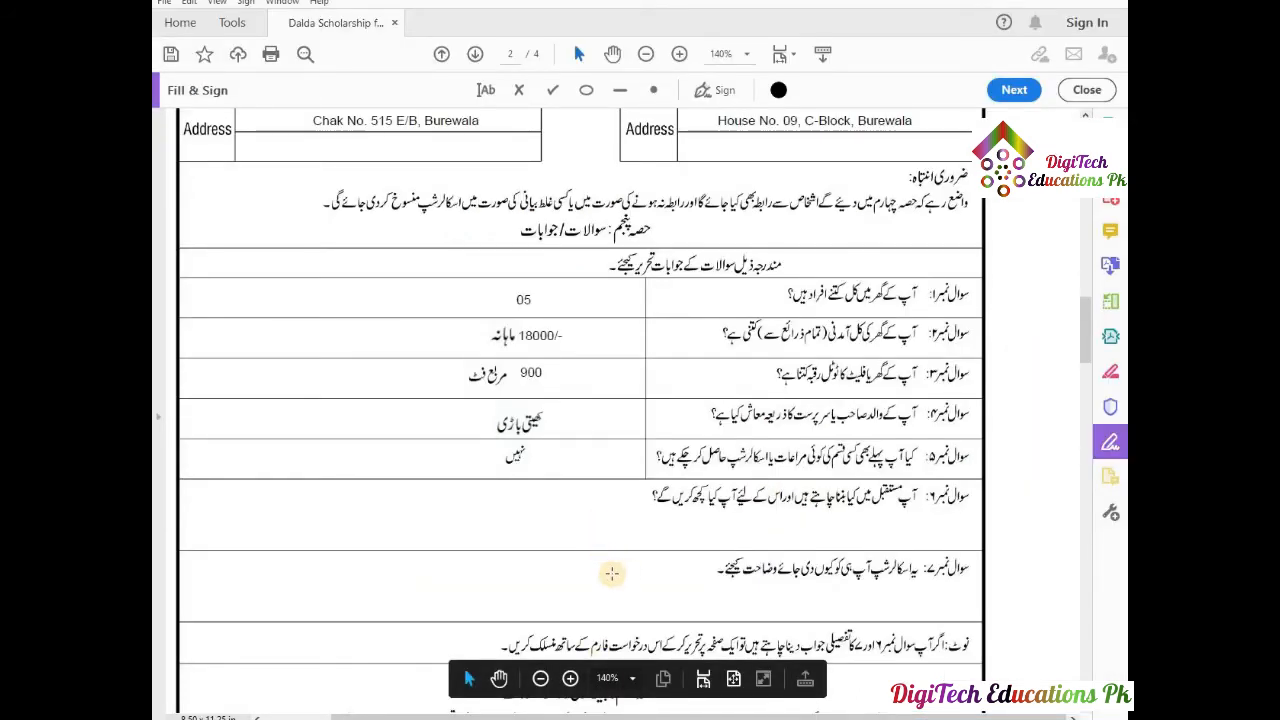
click(545, 520)
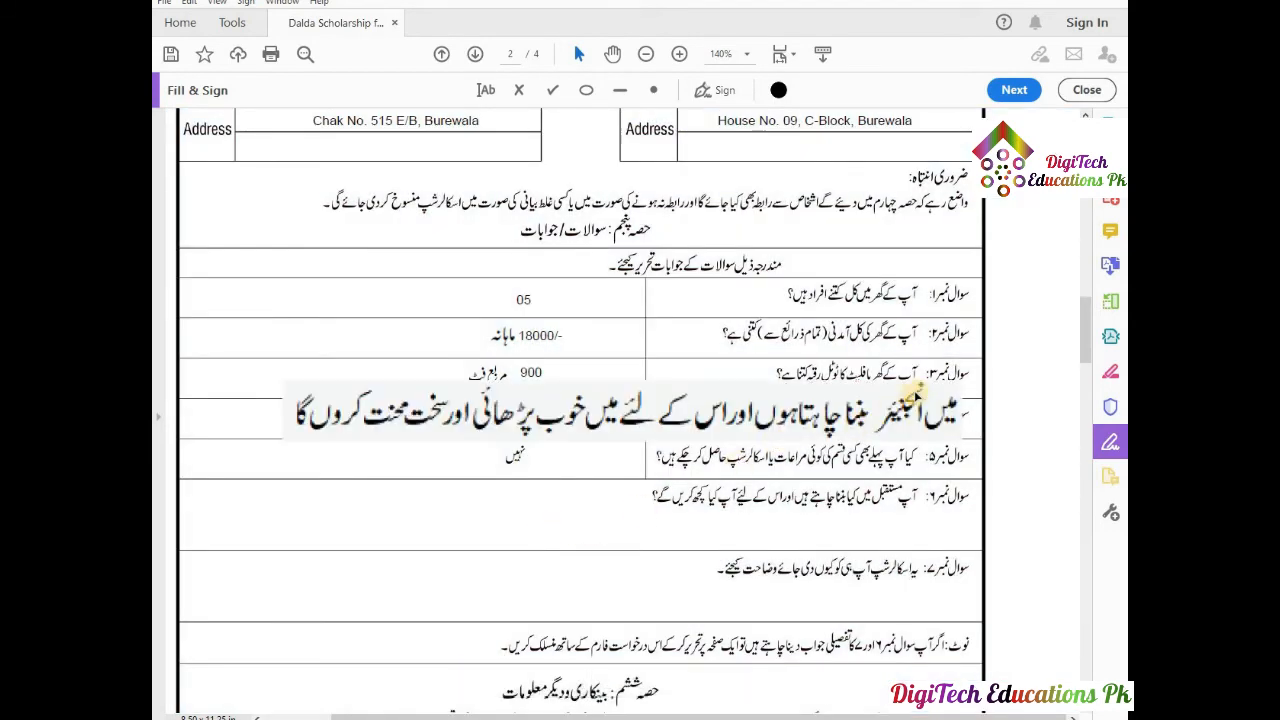
click(955, 382)
drag(962, 382, 884, 418)
drag(540, 418, 512, 511)
click(680, 553)
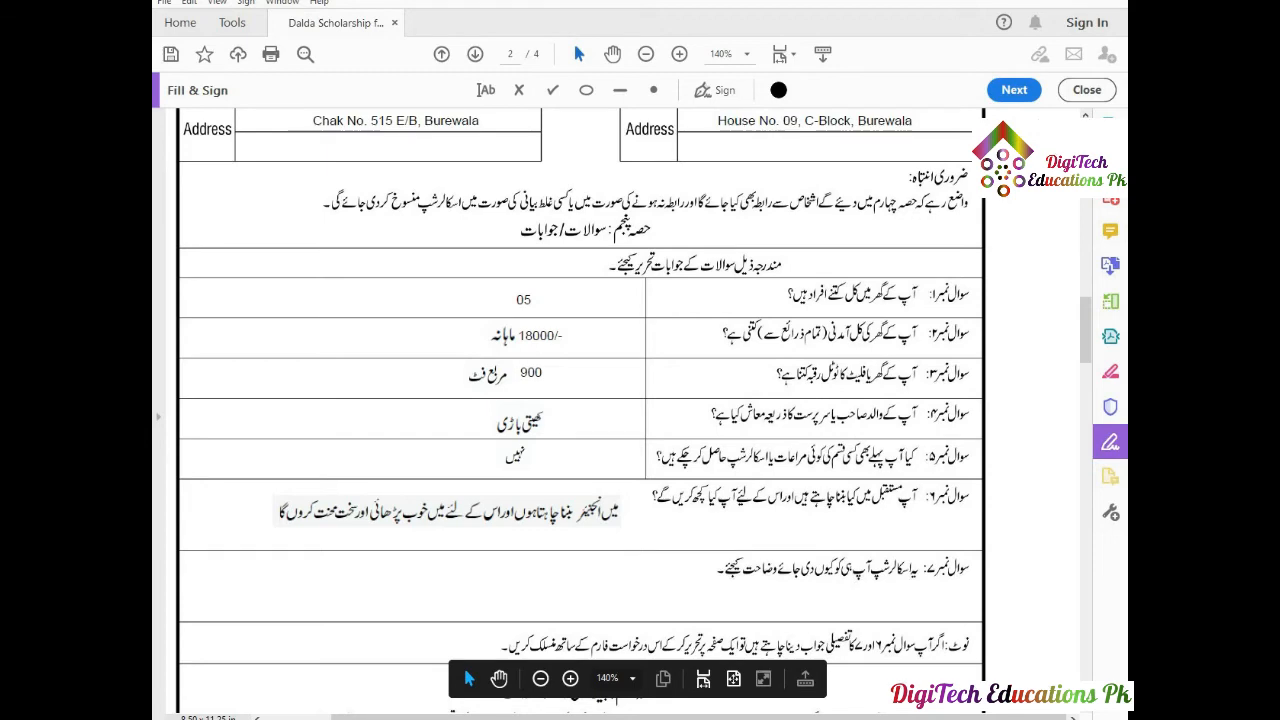
click(640, 718)
click(731, 463)
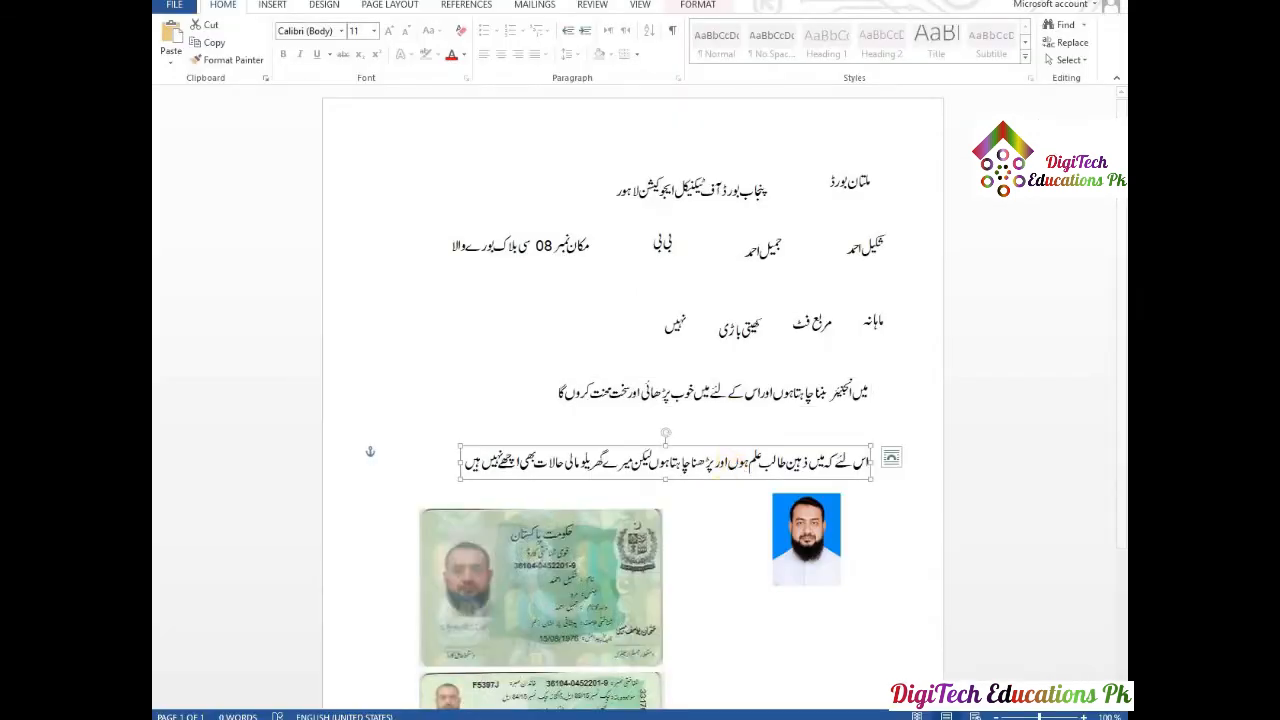
Paste the Urdu financial-need sentence, resize it, and align it in question 7's row.
key(alt+Tab)
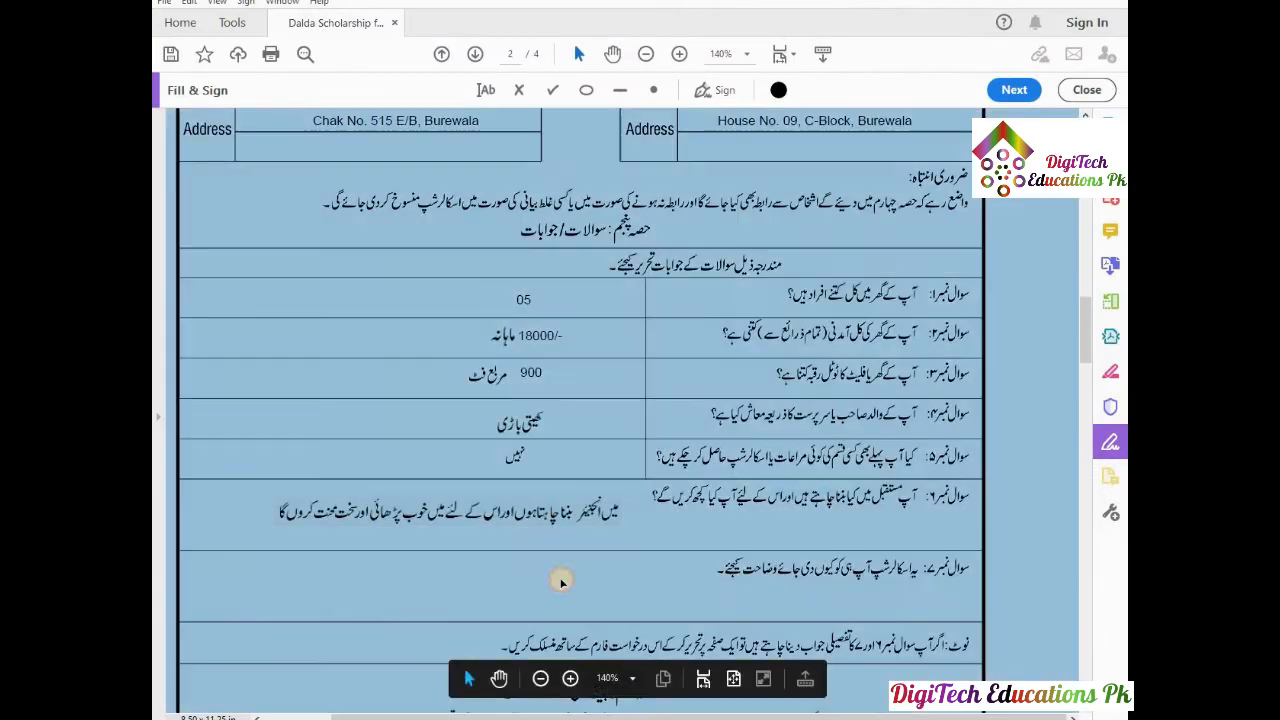
text(اس لئے کہ میں ذہین طالب علم ہوں اور پڑھنا چاہتا ہوں لیکن میرے گھریلو مالی حالات بھی اچھے نہیں ہیں)
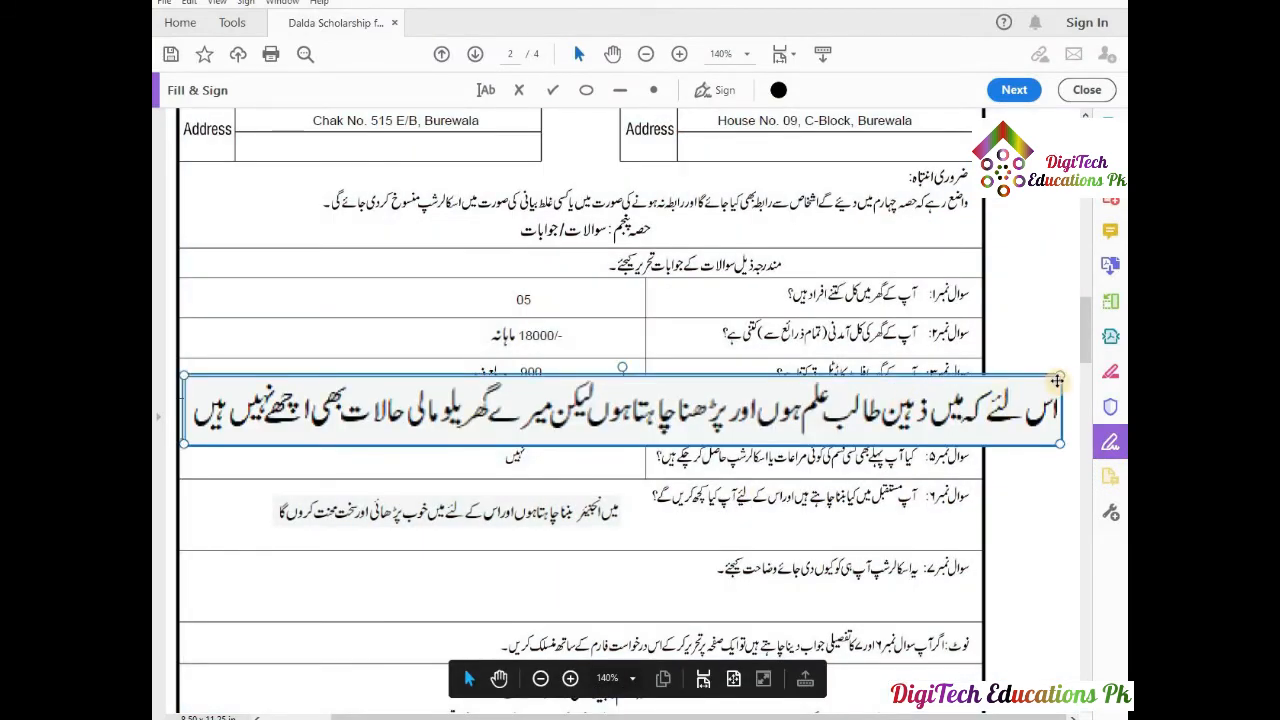
mouse_move(1057, 378)
mouse_down()
mouse_move(857, 403)
mouse_move(676, 468)
mouse_up()
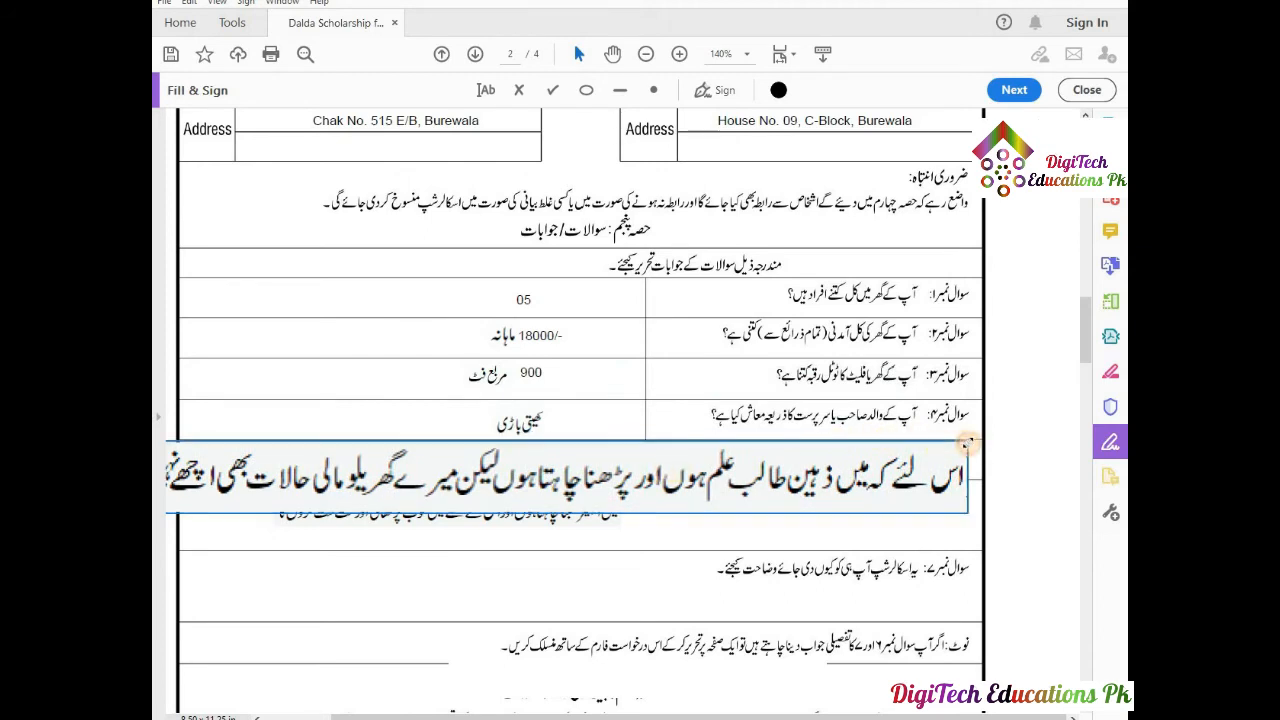
click(848, 478)
drag(850, 478, 848, 480)
drag(516, 490, 614, 598)
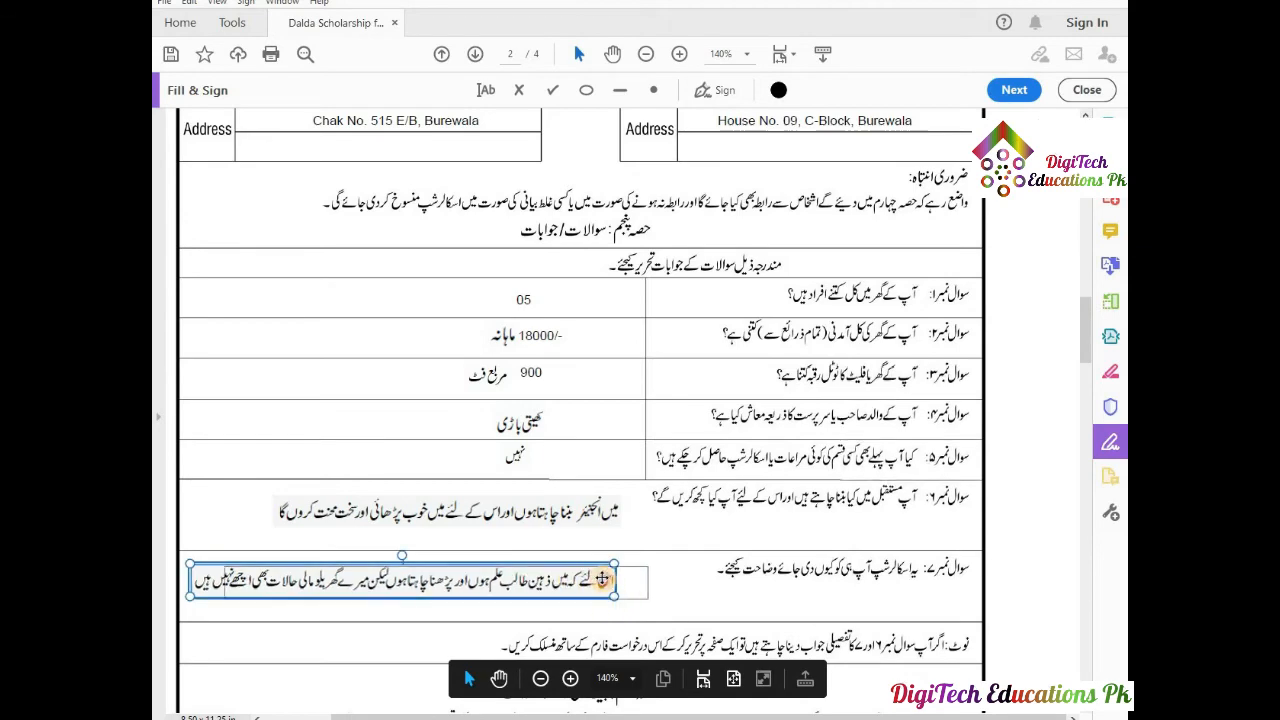
drag(585, 578, 594, 578)
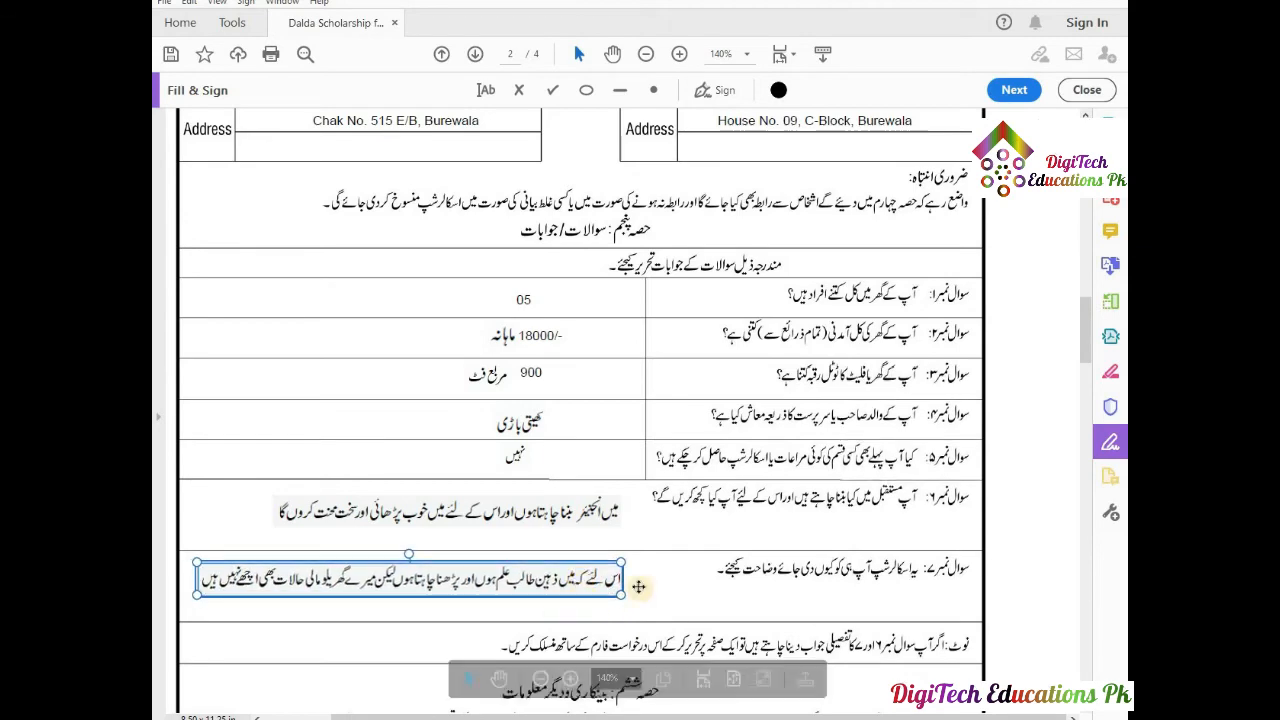
scroll(675, 577, down, 3)
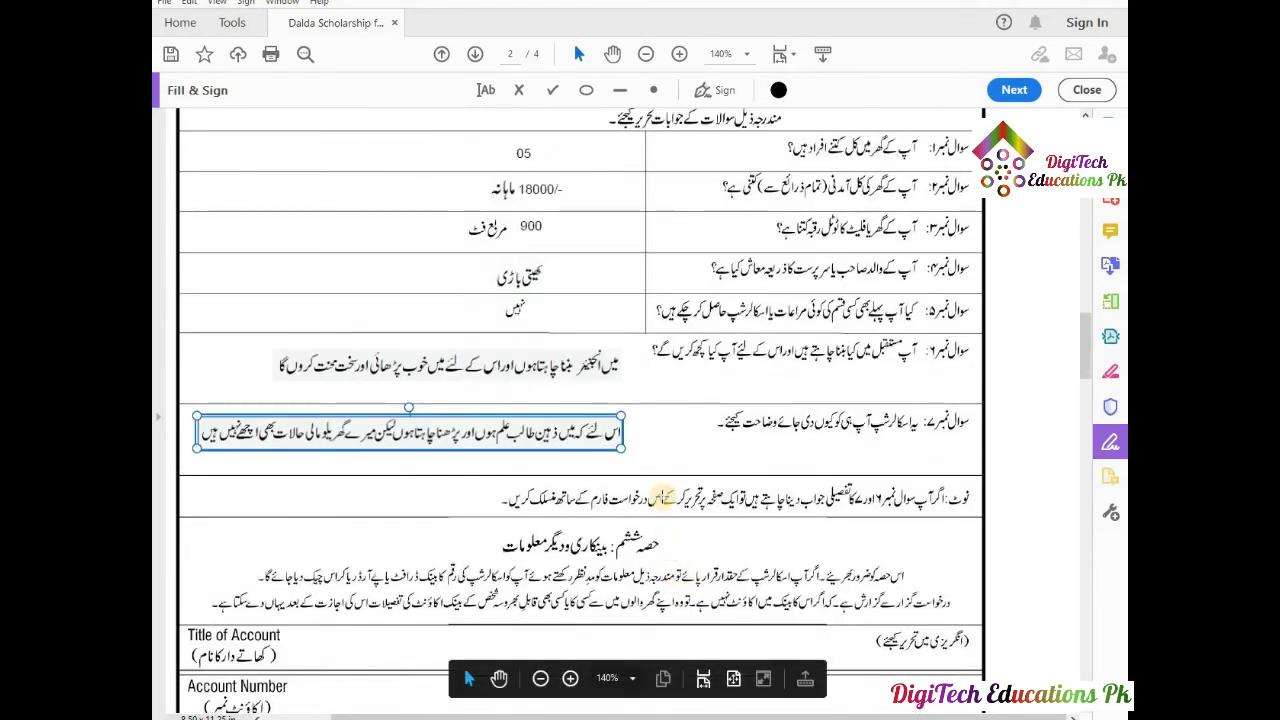
Deselect the sentence and scroll down to the bank details section.
click(662, 497)
click(662, 497)
scroll(655, 505, down, 4)
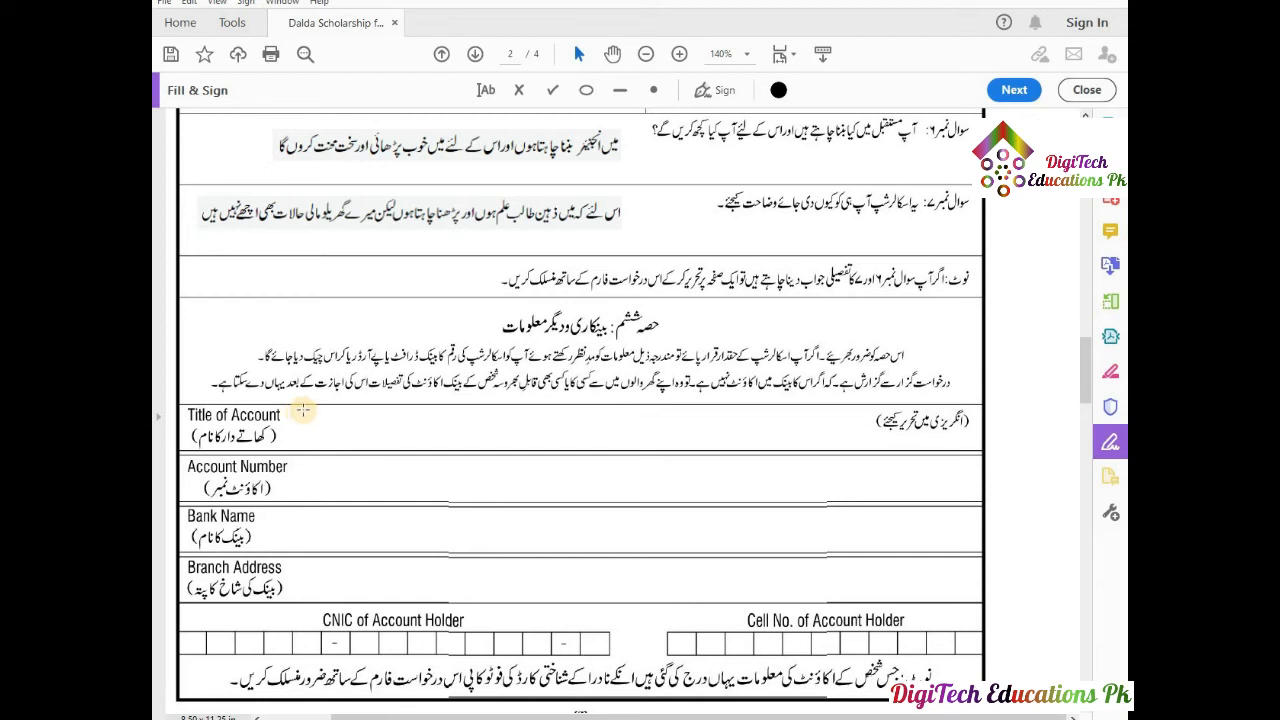
Enter the account holder's name beside Title of Account in slightly larger text.
click(484, 89)
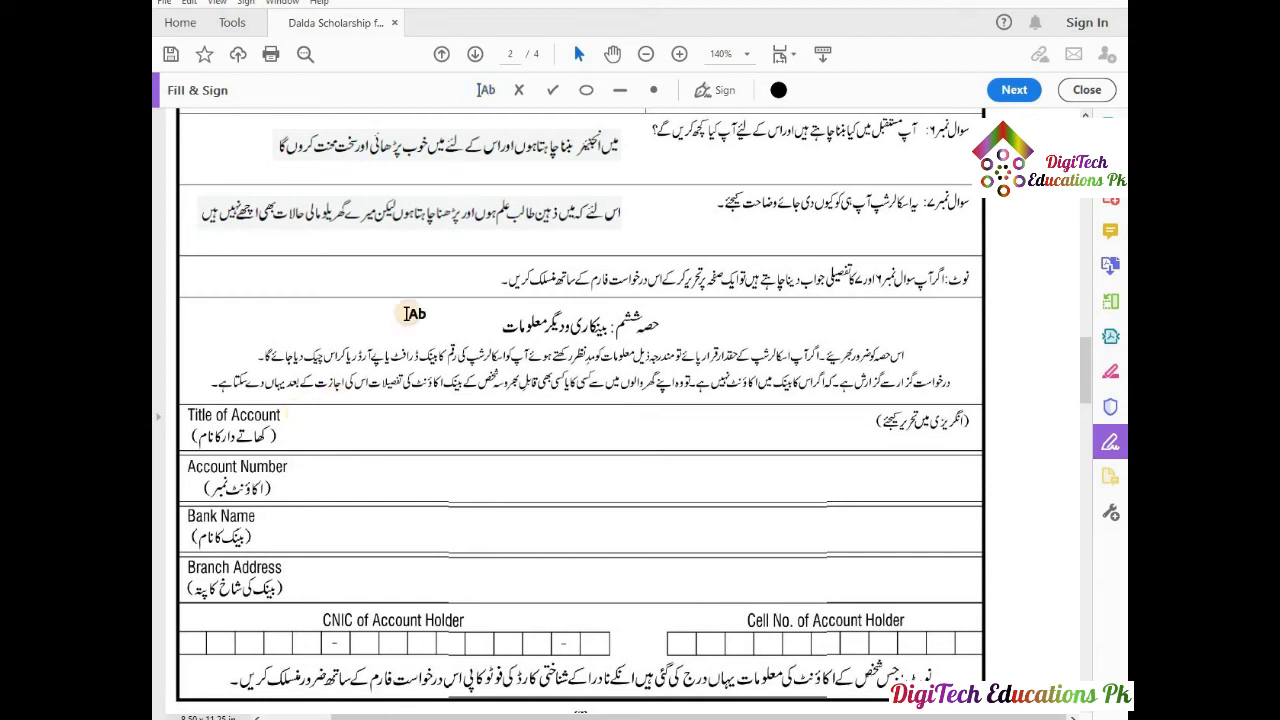
click(302, 414)
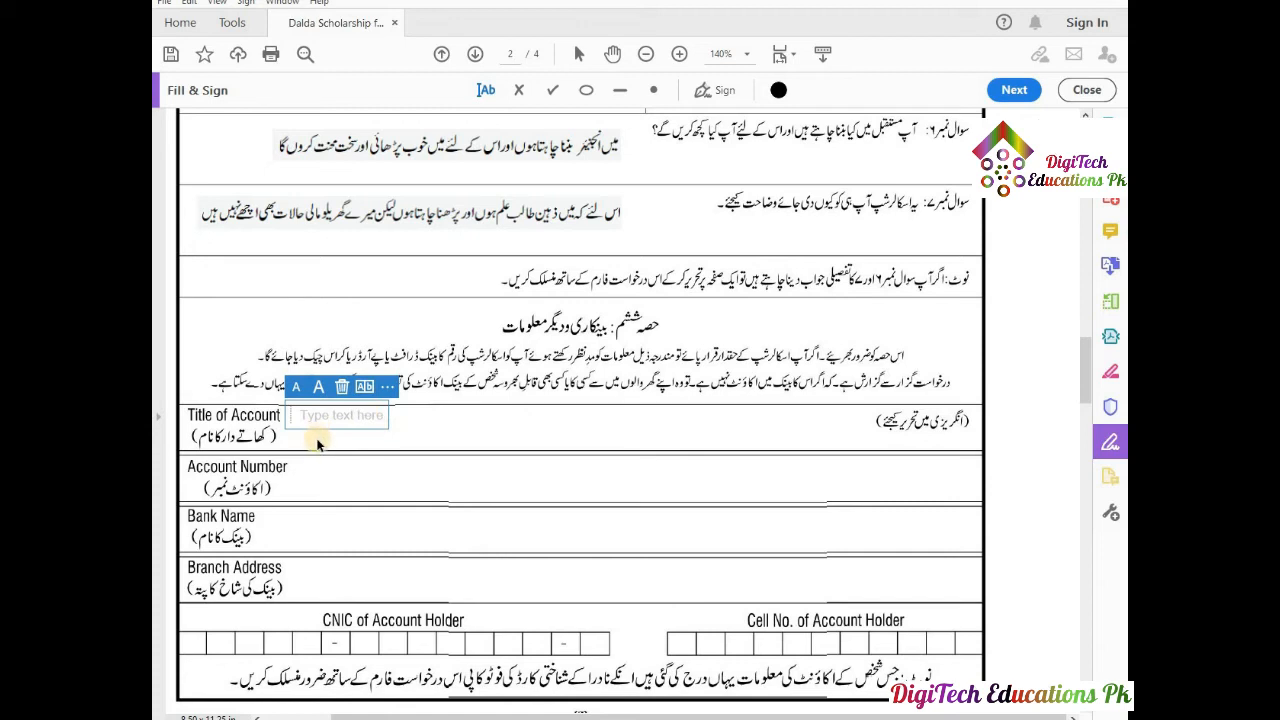
text(SHA)
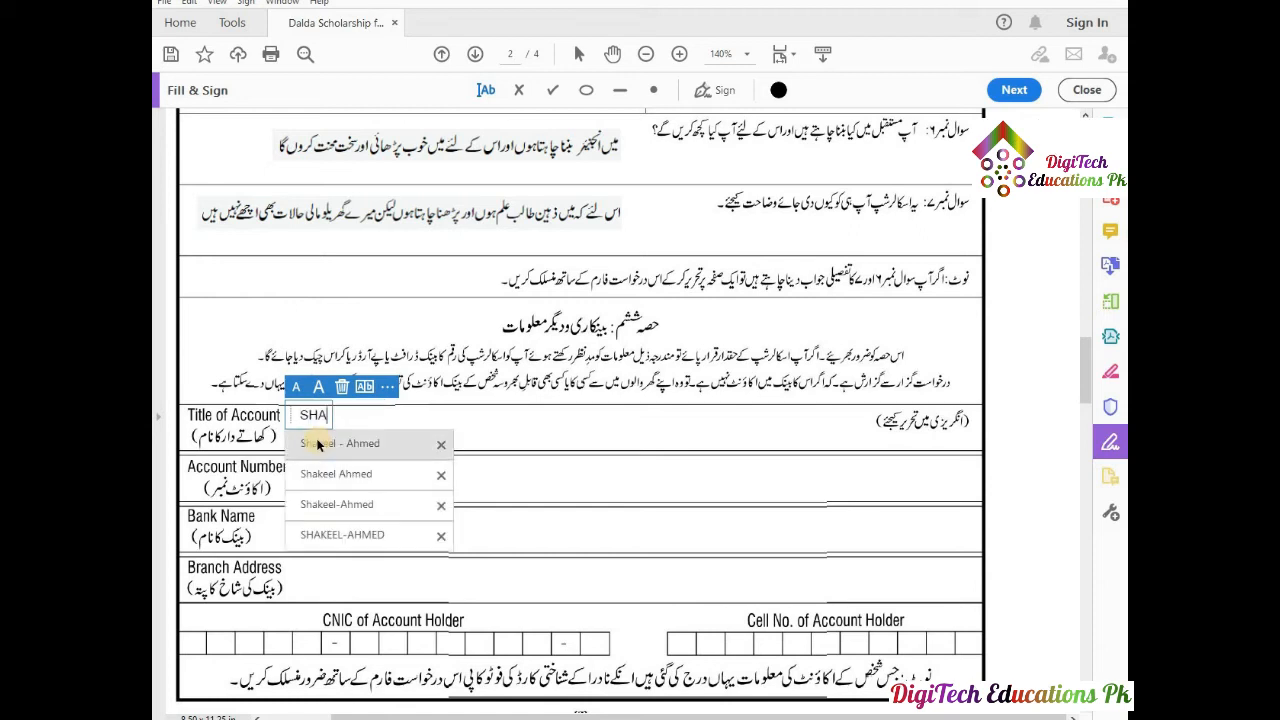
click(322, 474)
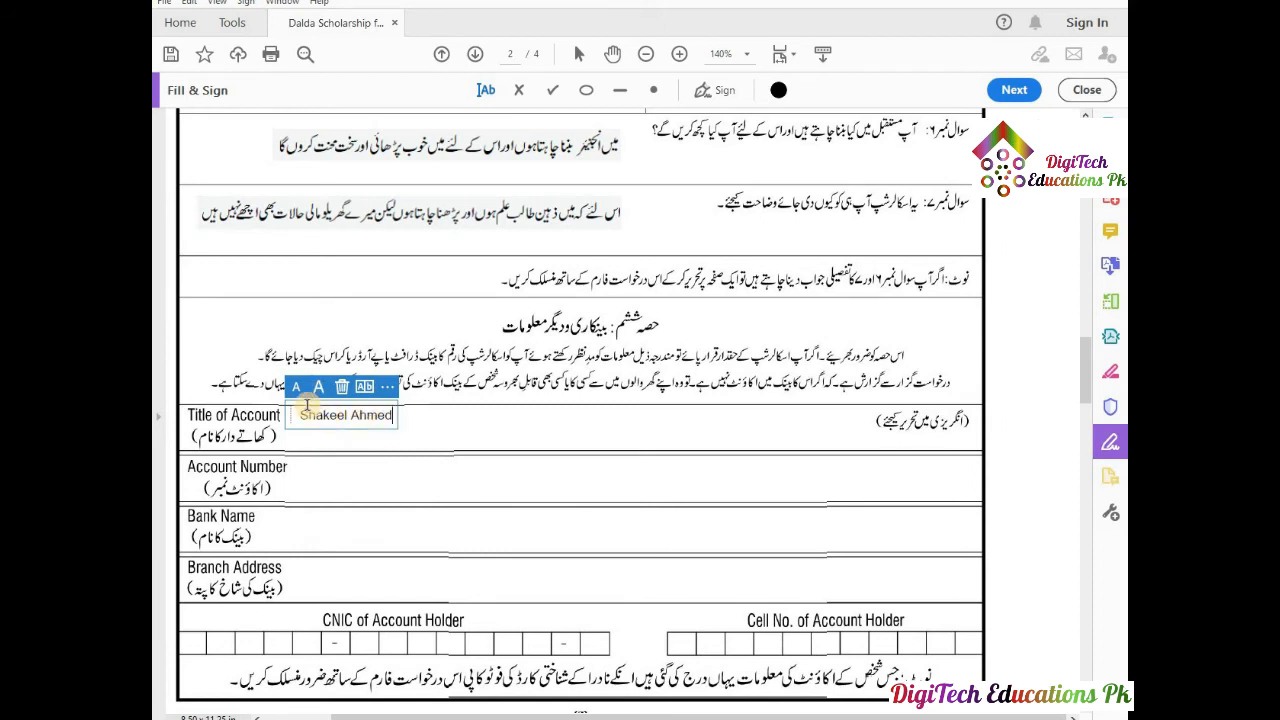
drag(287, 414, 294, 422)
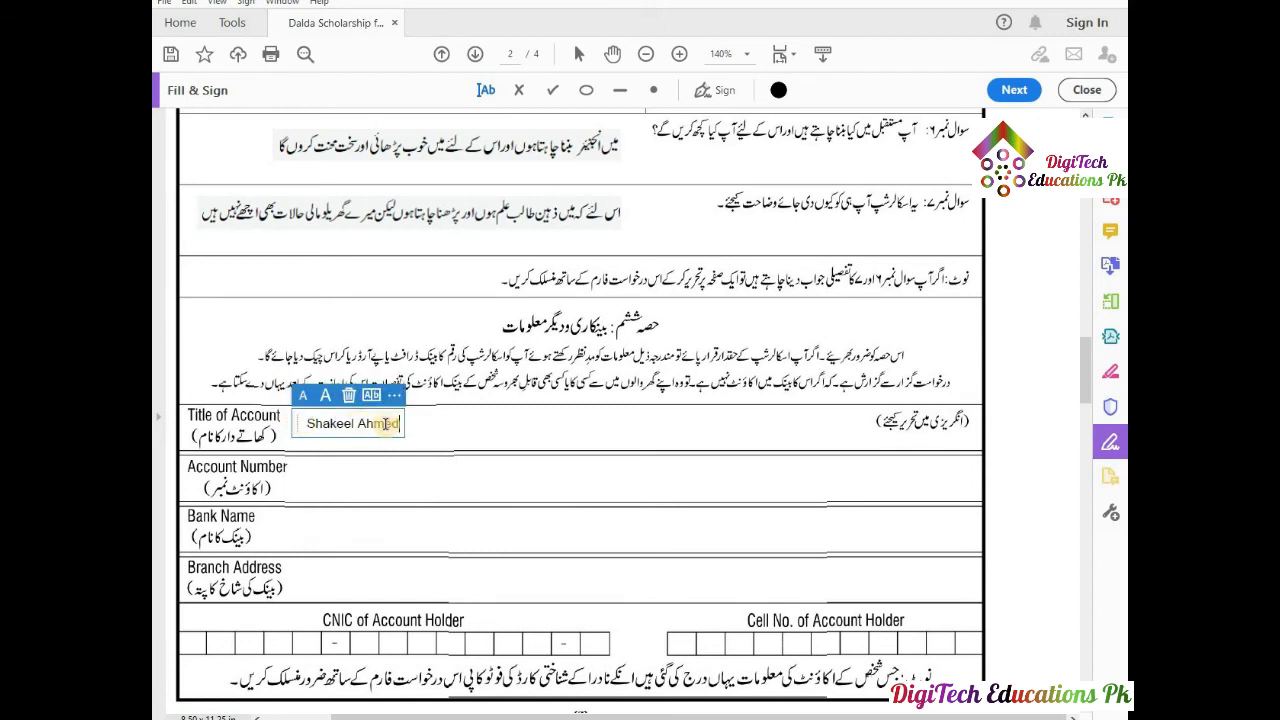
click(327, 400)
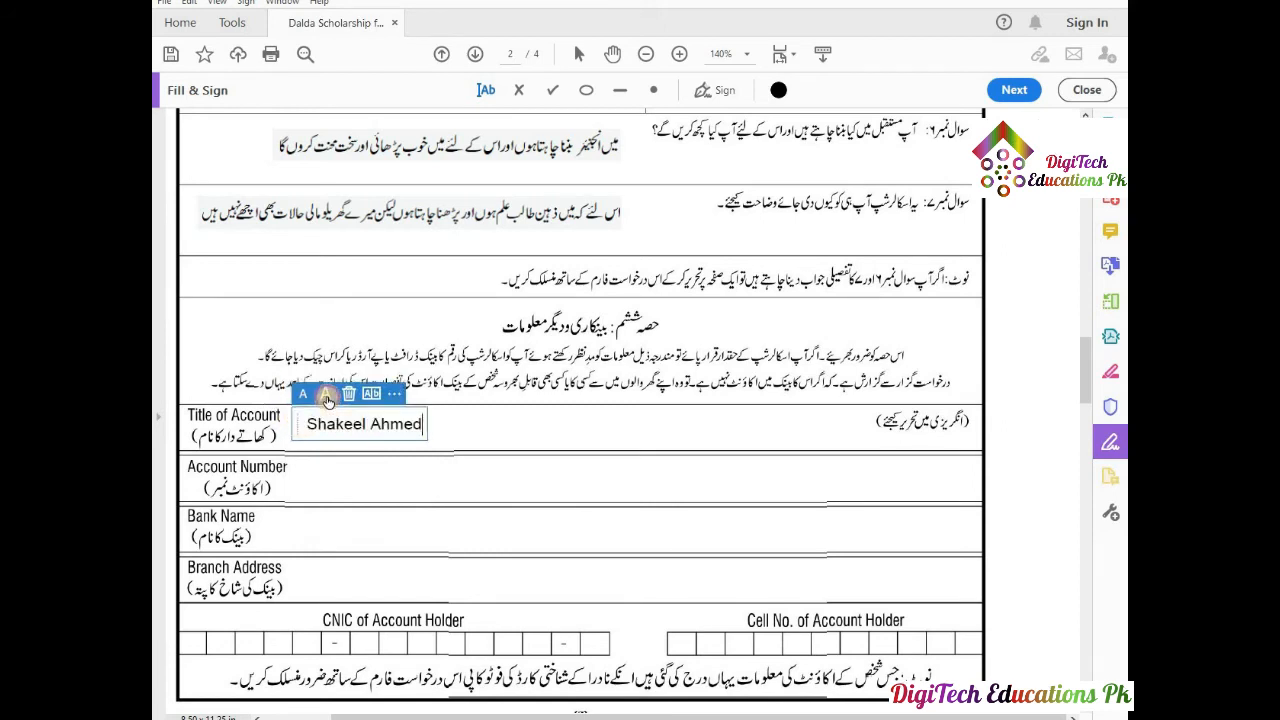
click(332, 474)
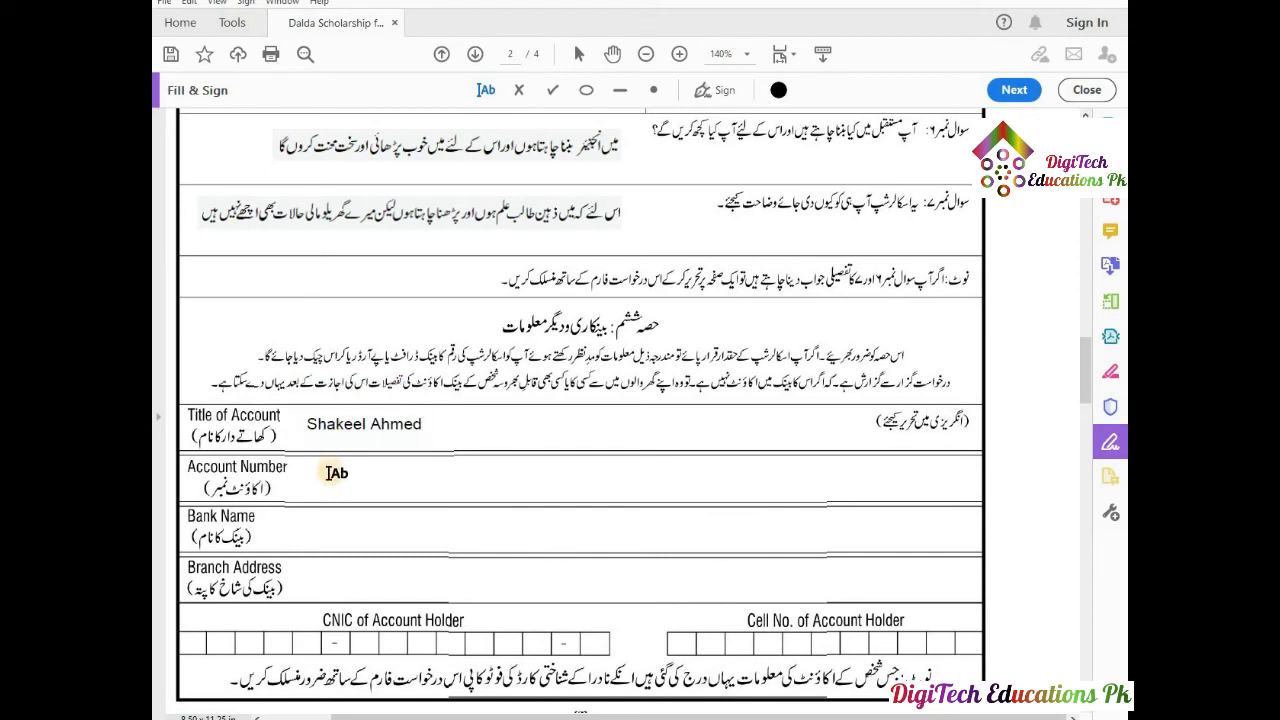
Type the account number in the Account Number row.
click(329, 472)
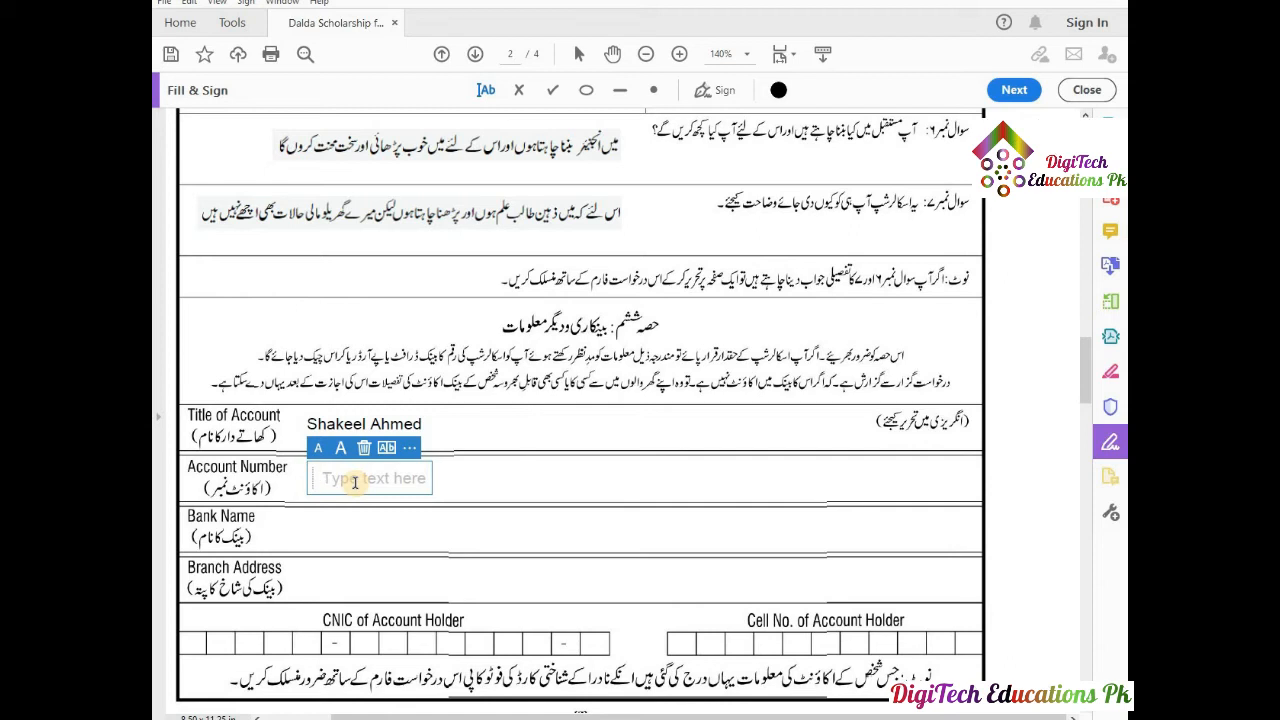
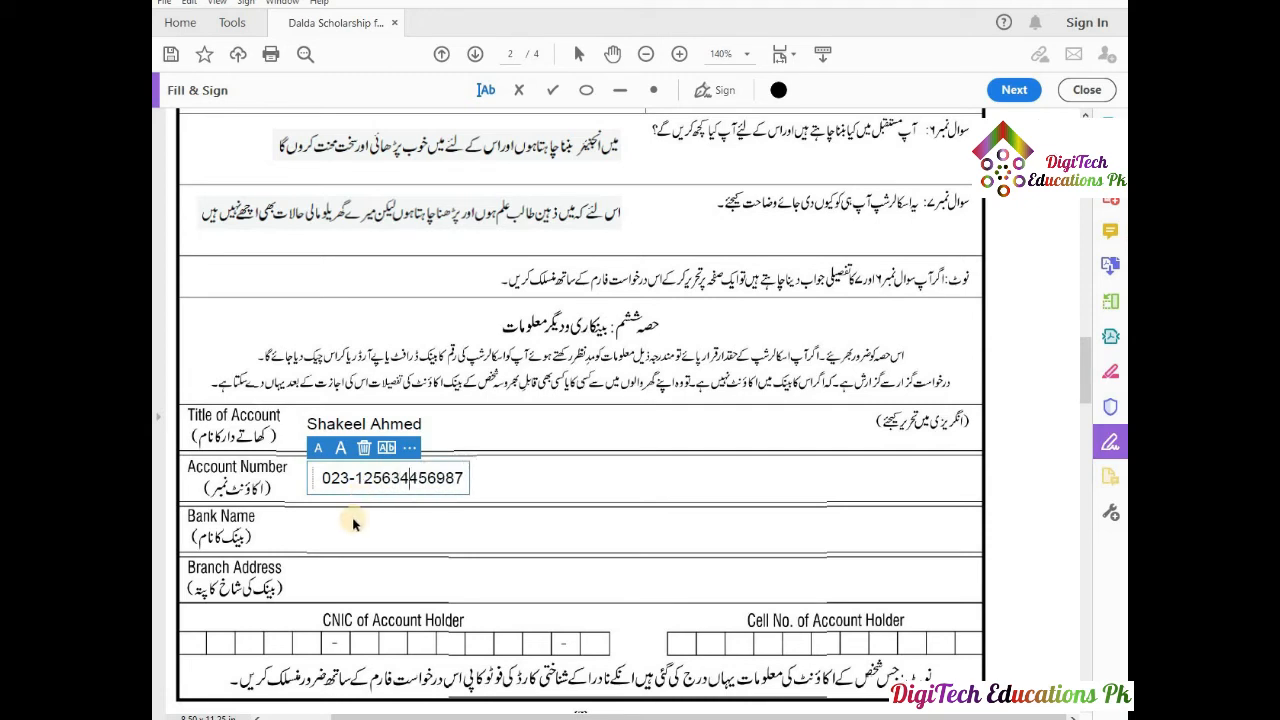
click(353, 519)
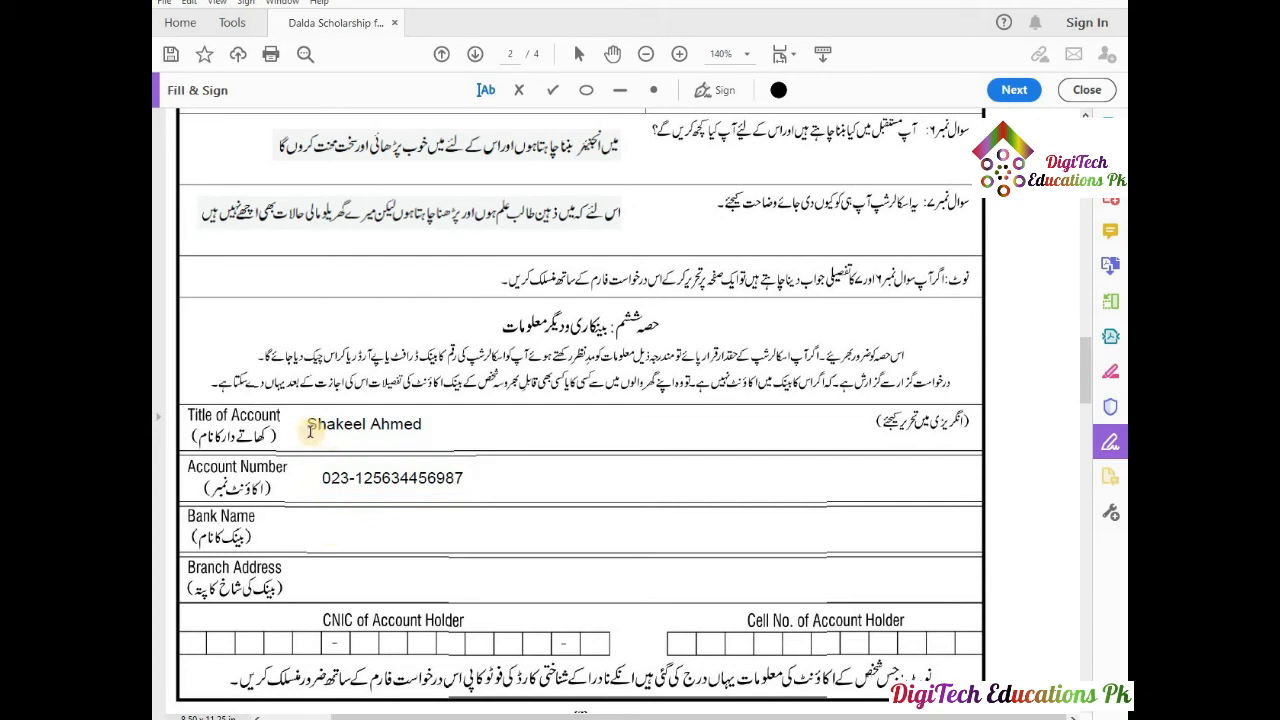
click(335, 478)
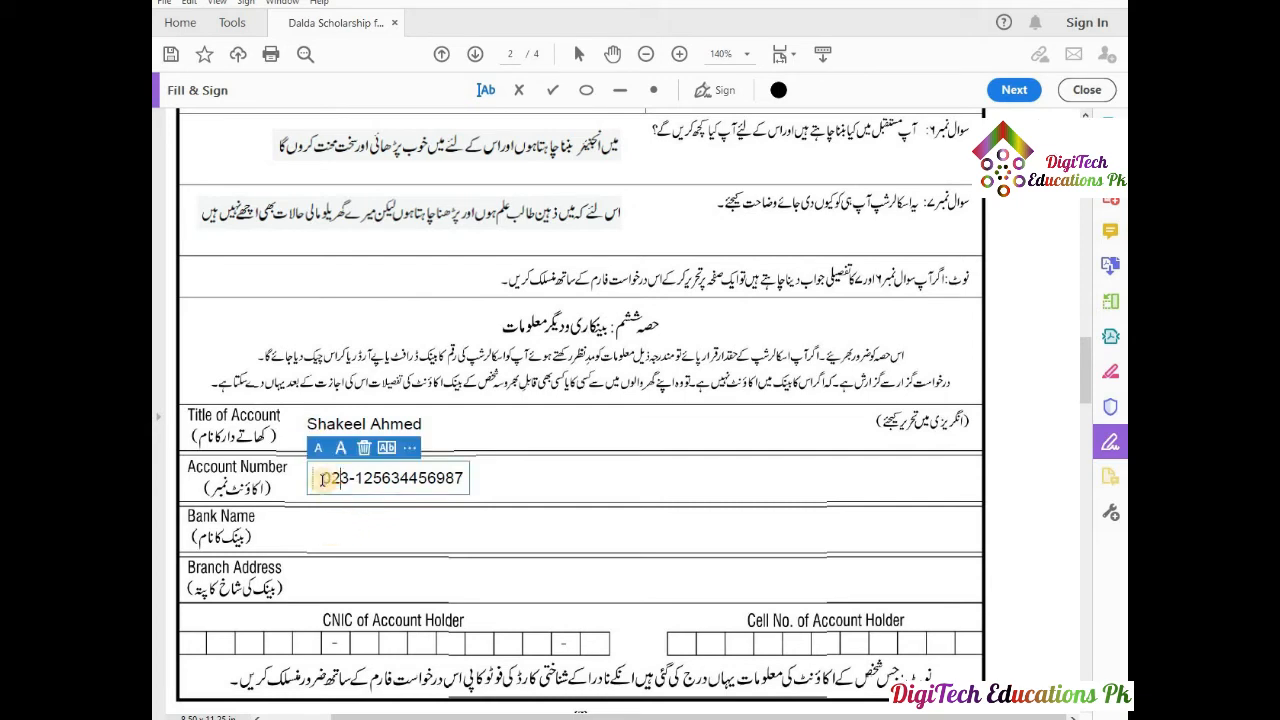
Realign the account holder's name and start a text box in the Bank Name row.
click(313, 424)
mouse_move(296, 426)
mouse_down()
mouse_move(317, 426)
mouse_move(306, 424)
mouse_up()
click(330, 425)
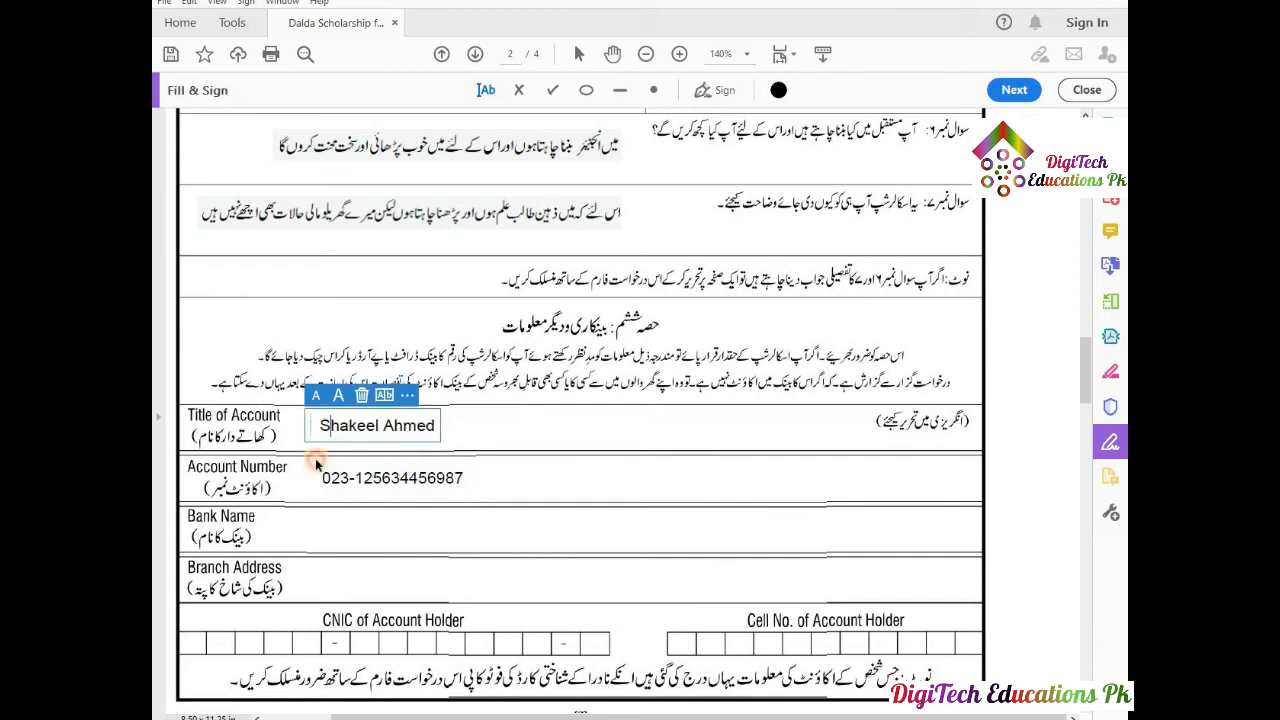
click(324, 527)
click(322, 528)
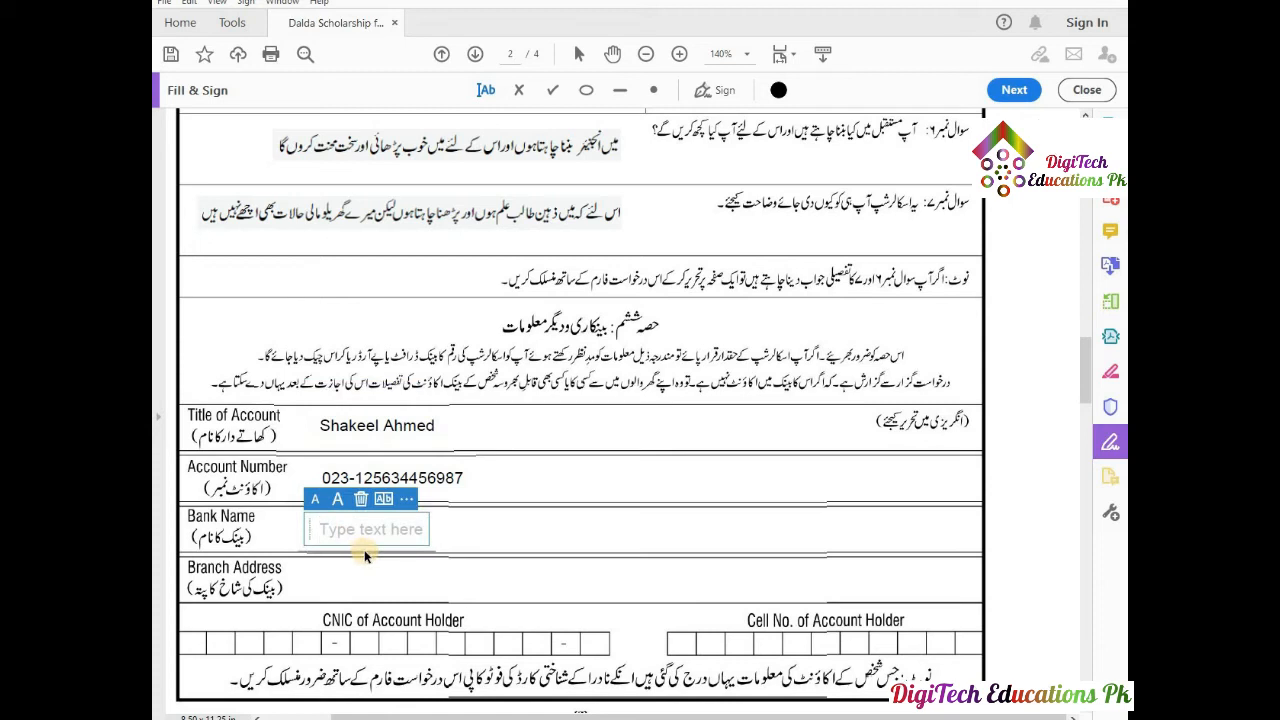
Enter The Bank of Punjab as Bank Name and type the branch location in Branch Address.
text(tH)
key(BackSpace)
key(BackSpace)
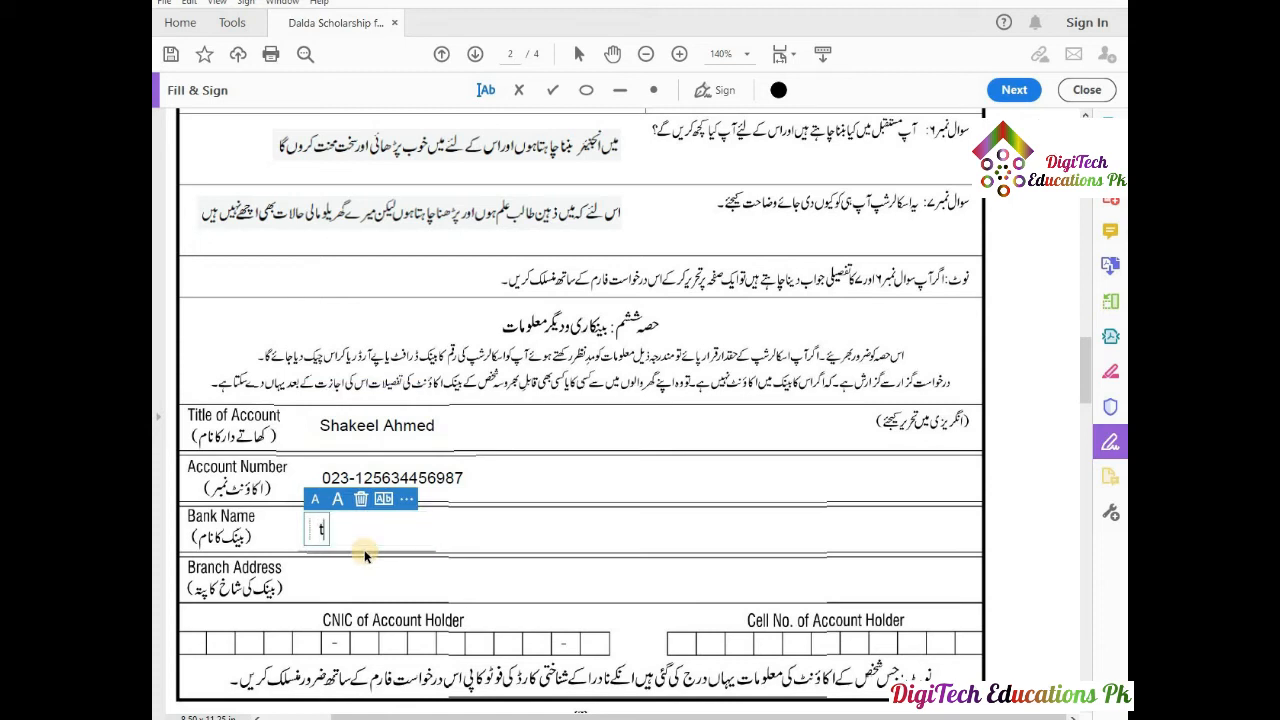
text(The Bank of )
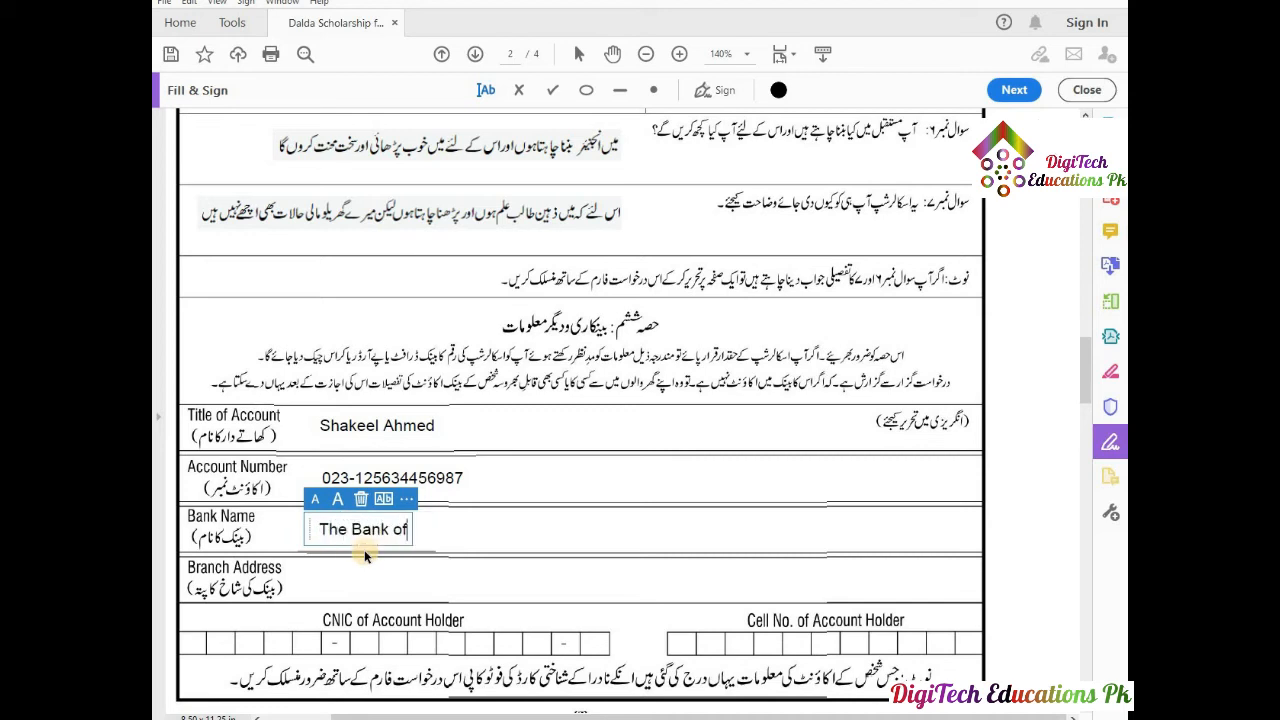
text(Punjab)
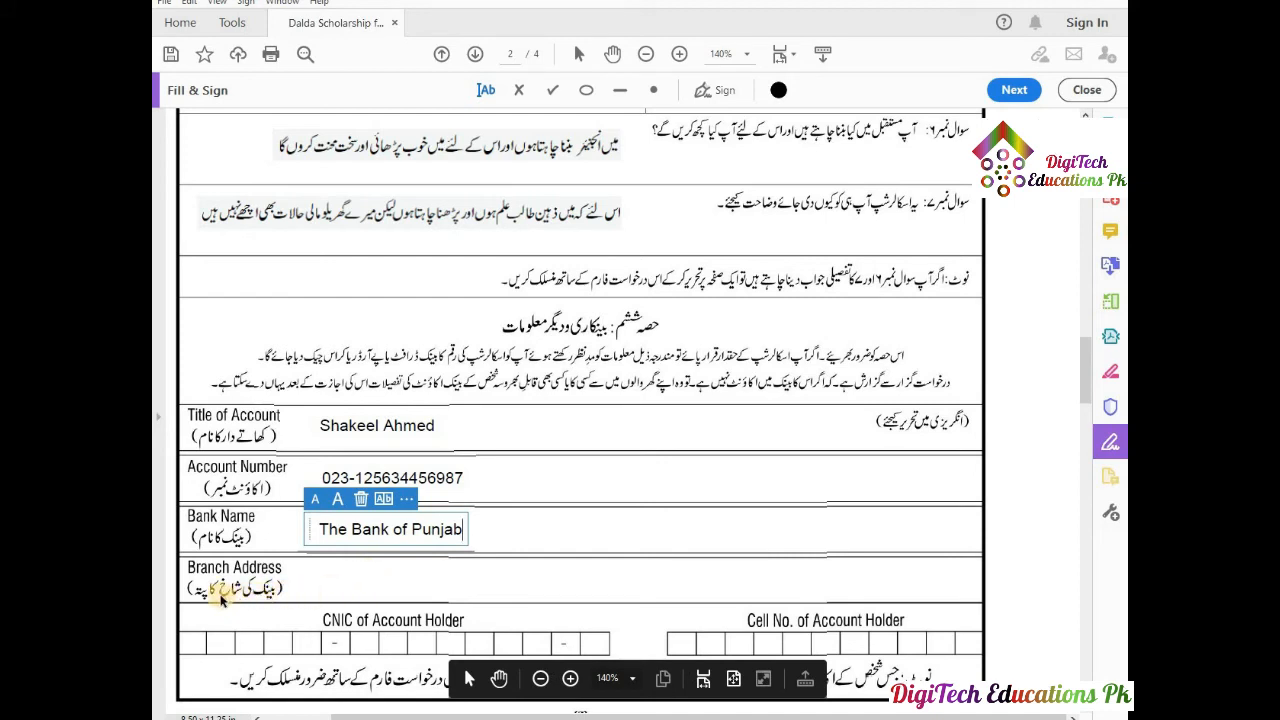
click(325, 584)
click(325, 580)
text(V)
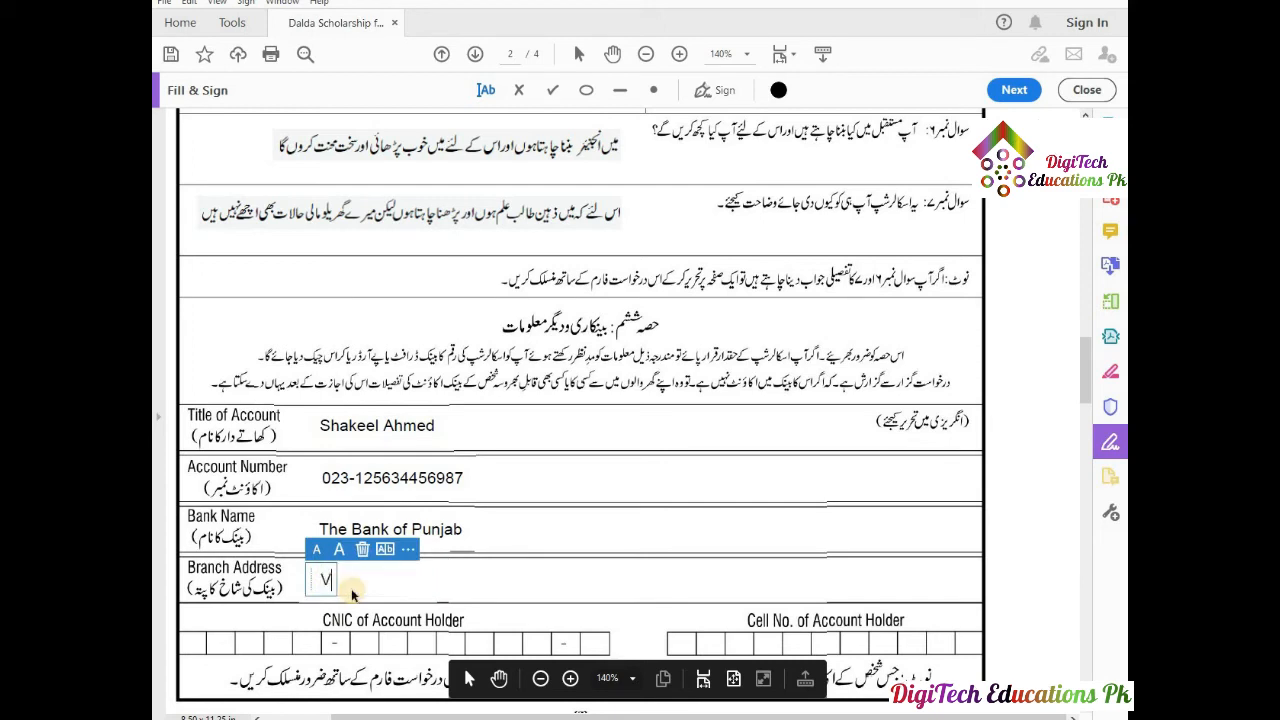
text(egari Bazar)
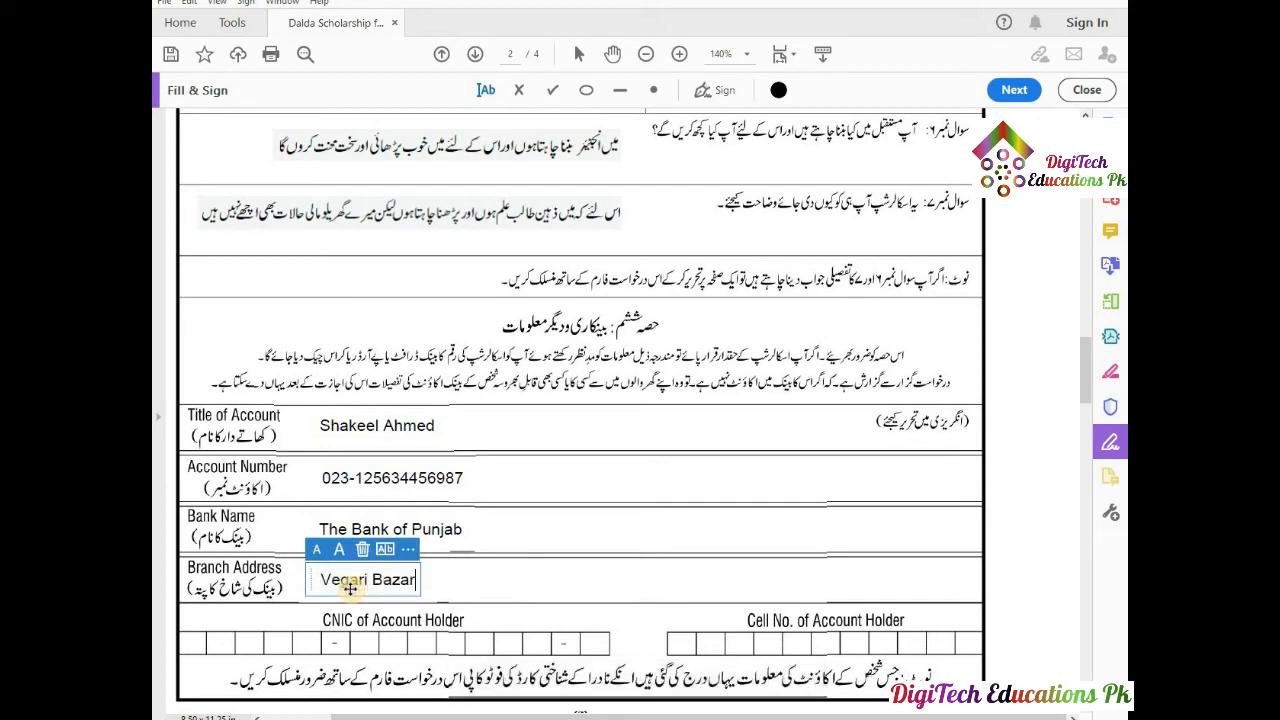
text(, Burewala)
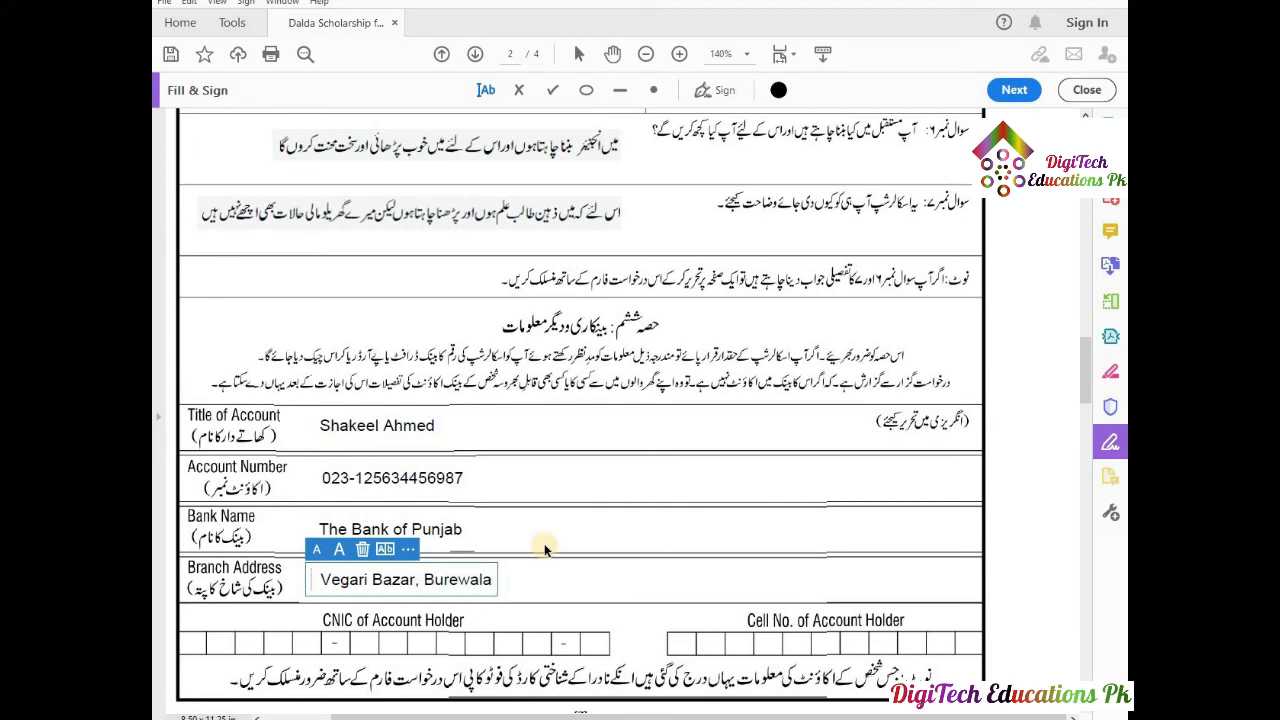
Enter the account holder's CNIC number, spread with Comb across all its boxes.
scroll(585, 529, down, 3)
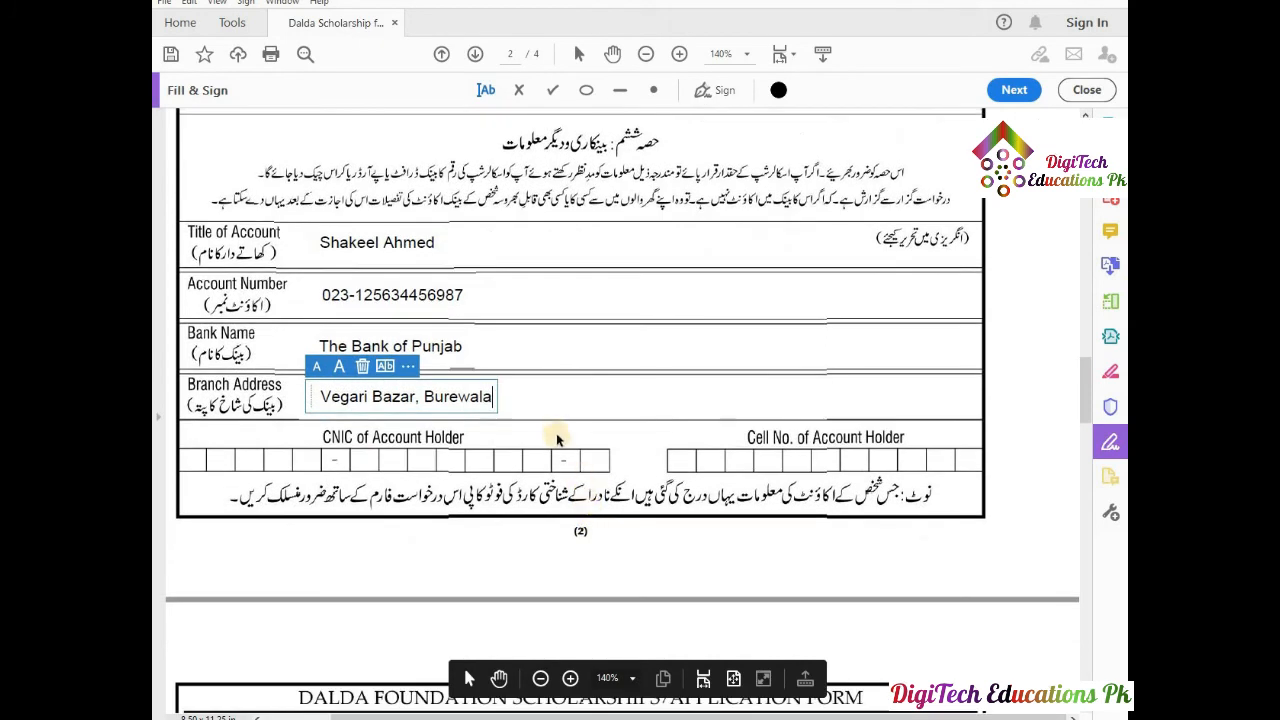
click(197, 463)
click(197, 461)
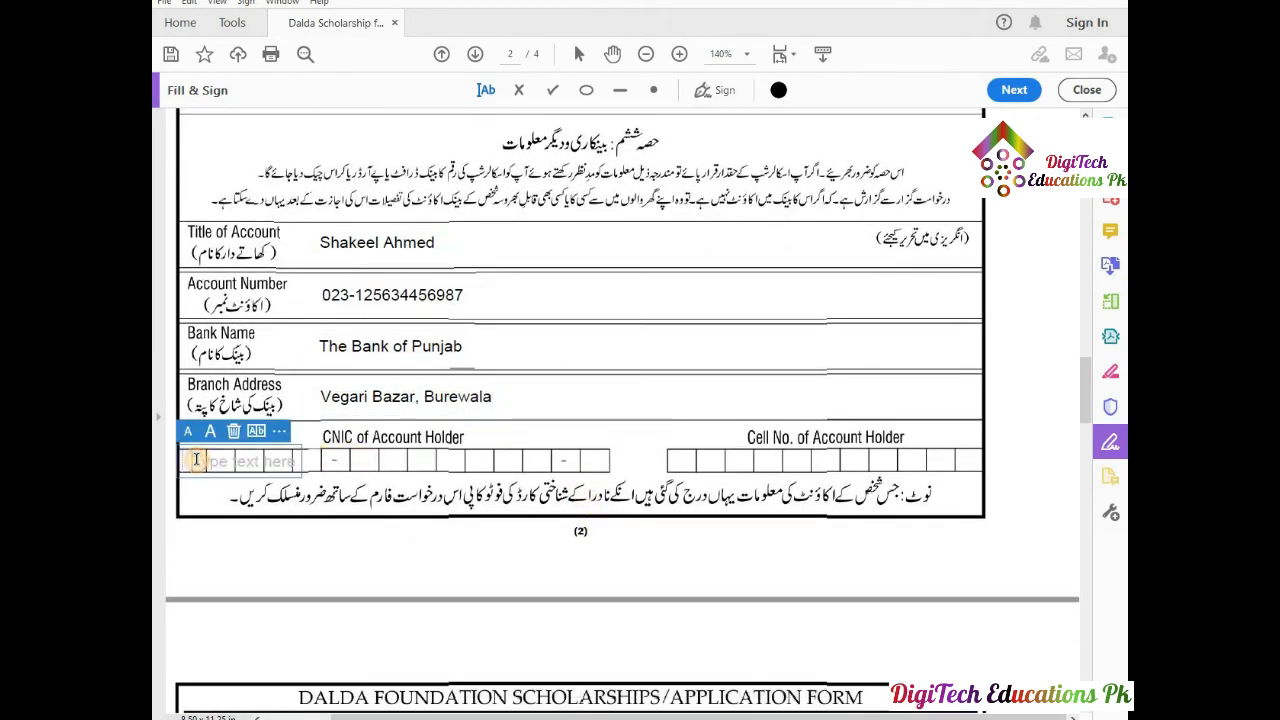
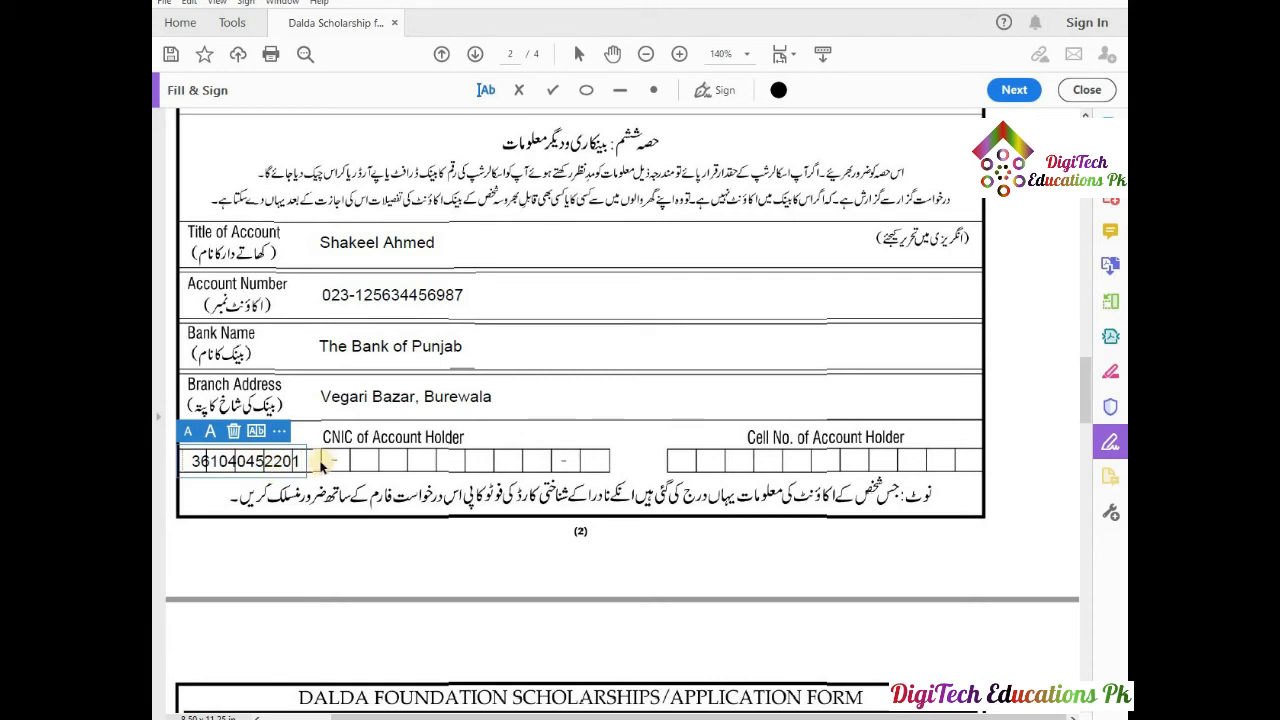
click(257, 432)
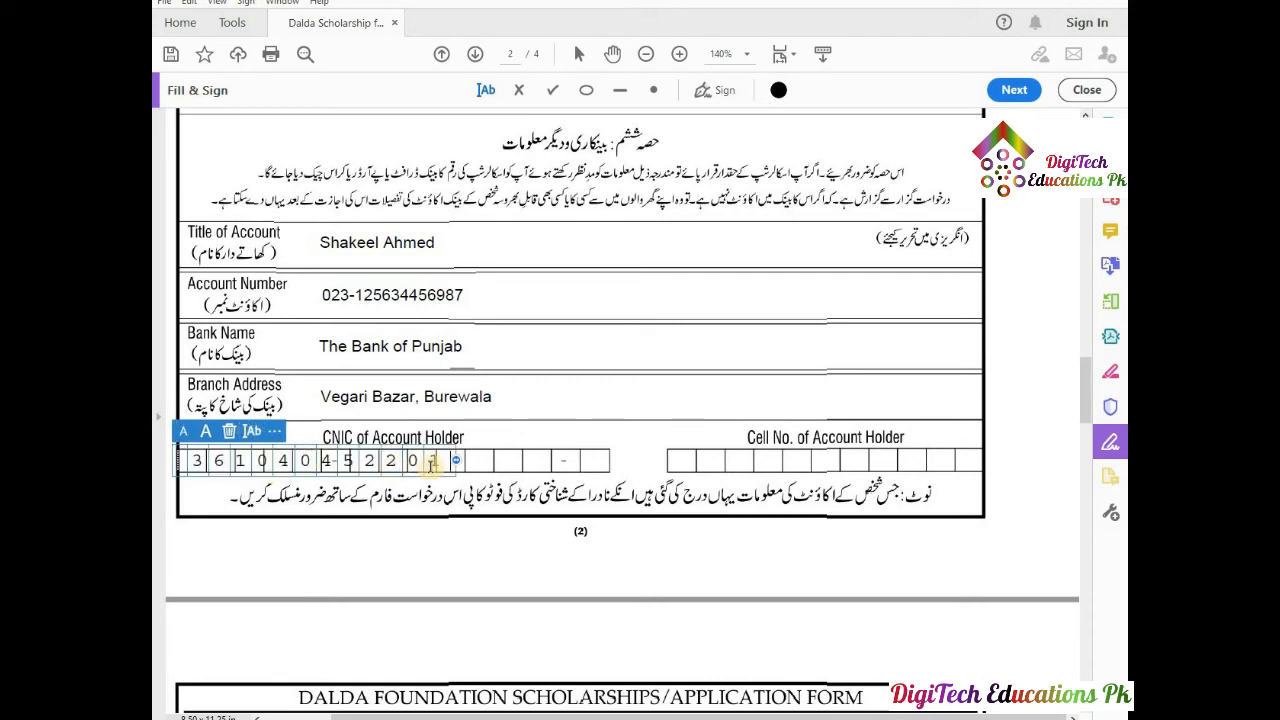
drag(453, 463, 632, 461)
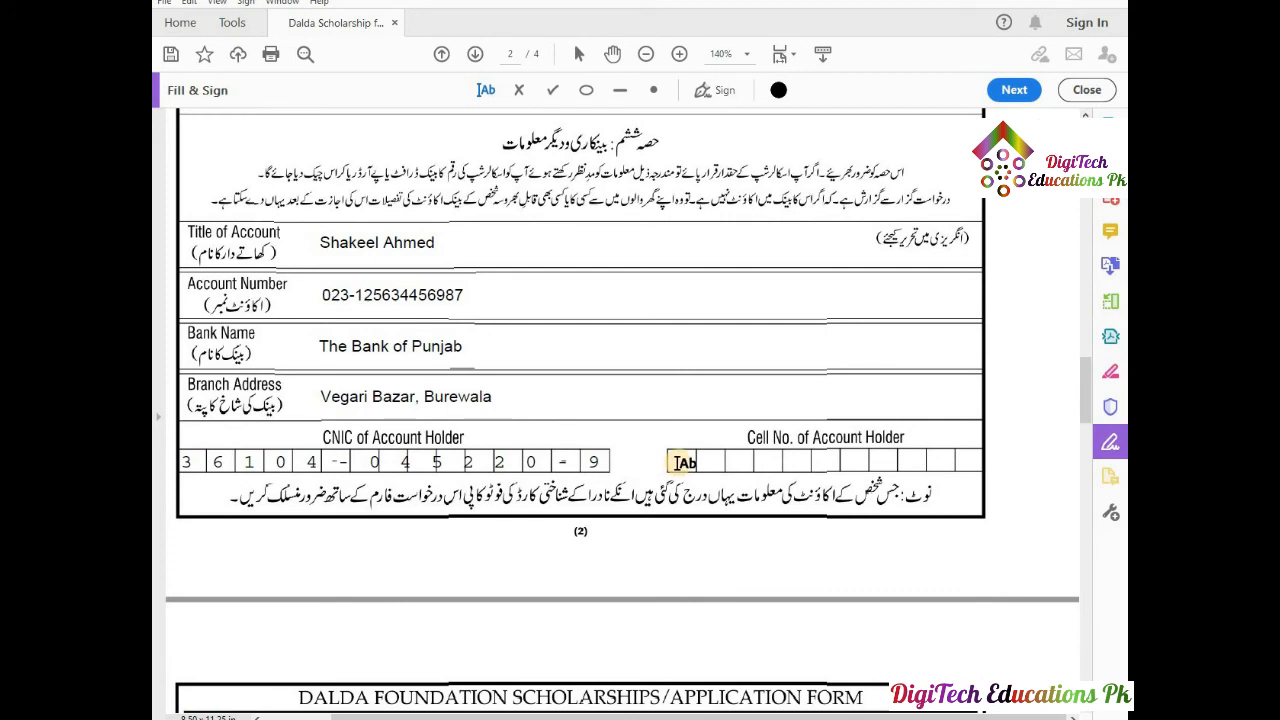
Enter the cell number from the suggestion, combed evenly across its boxes.
click(682, 461)
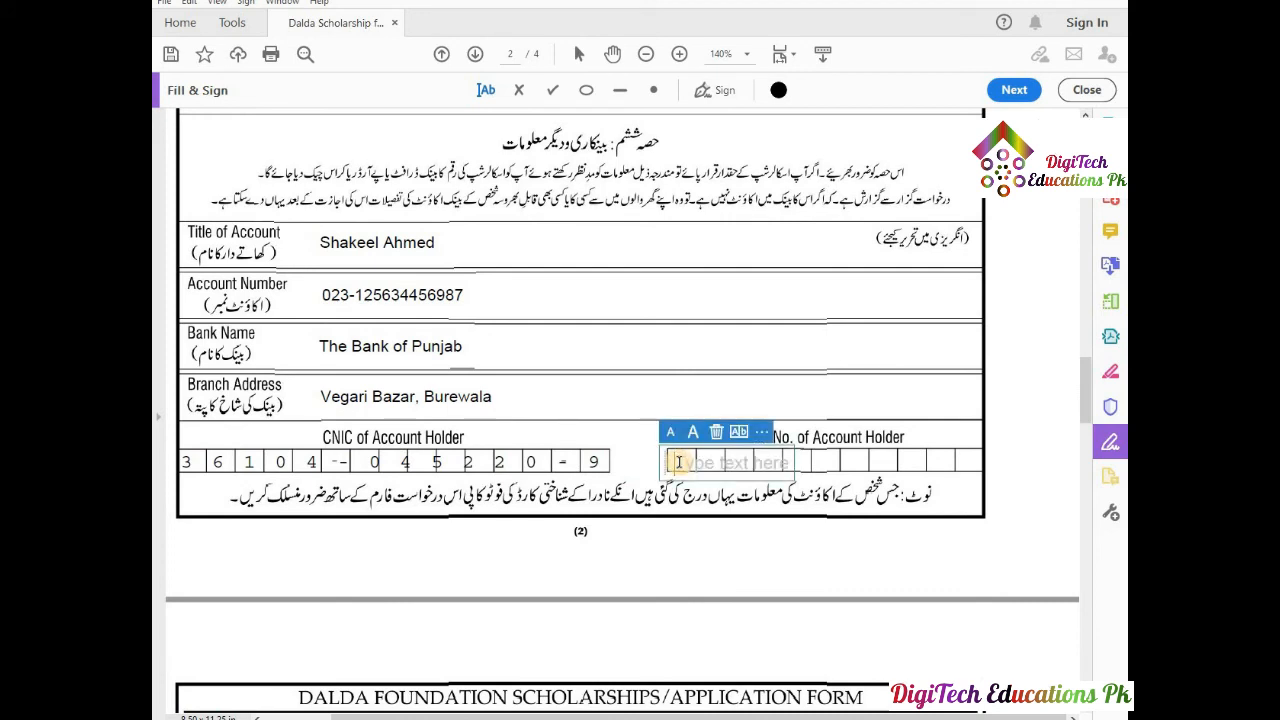
text(0300)
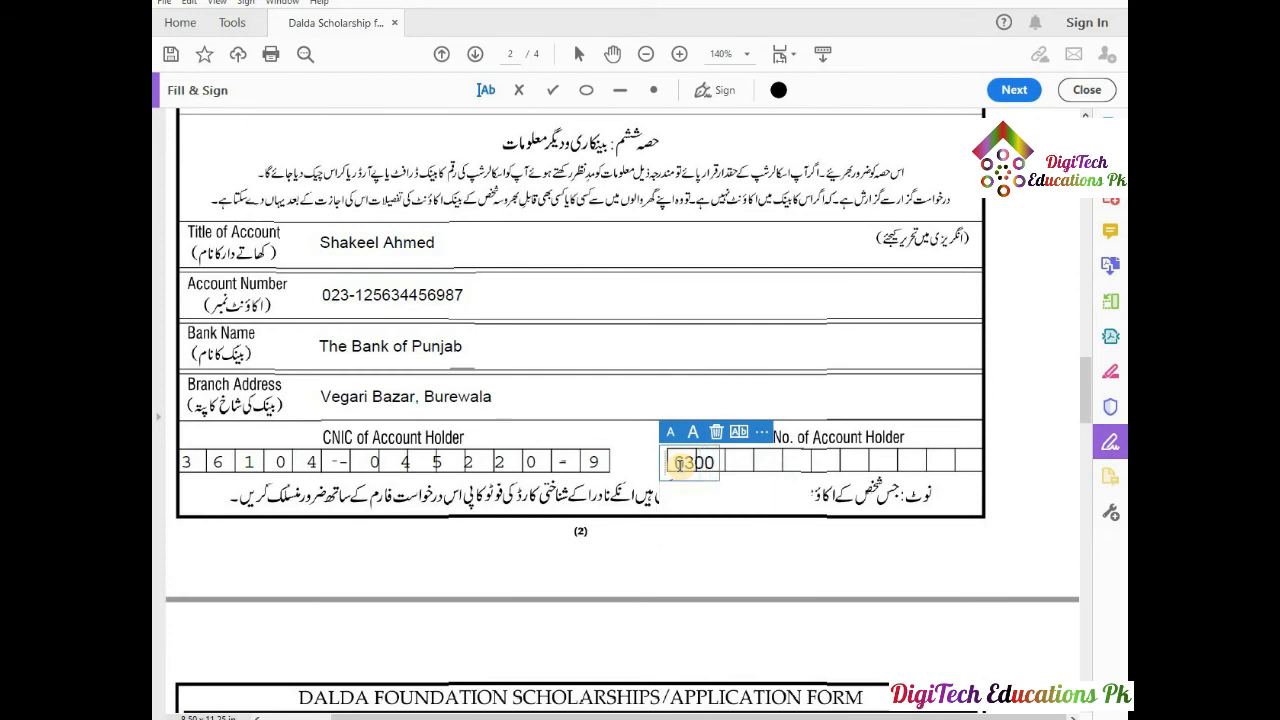
click(706, 495)
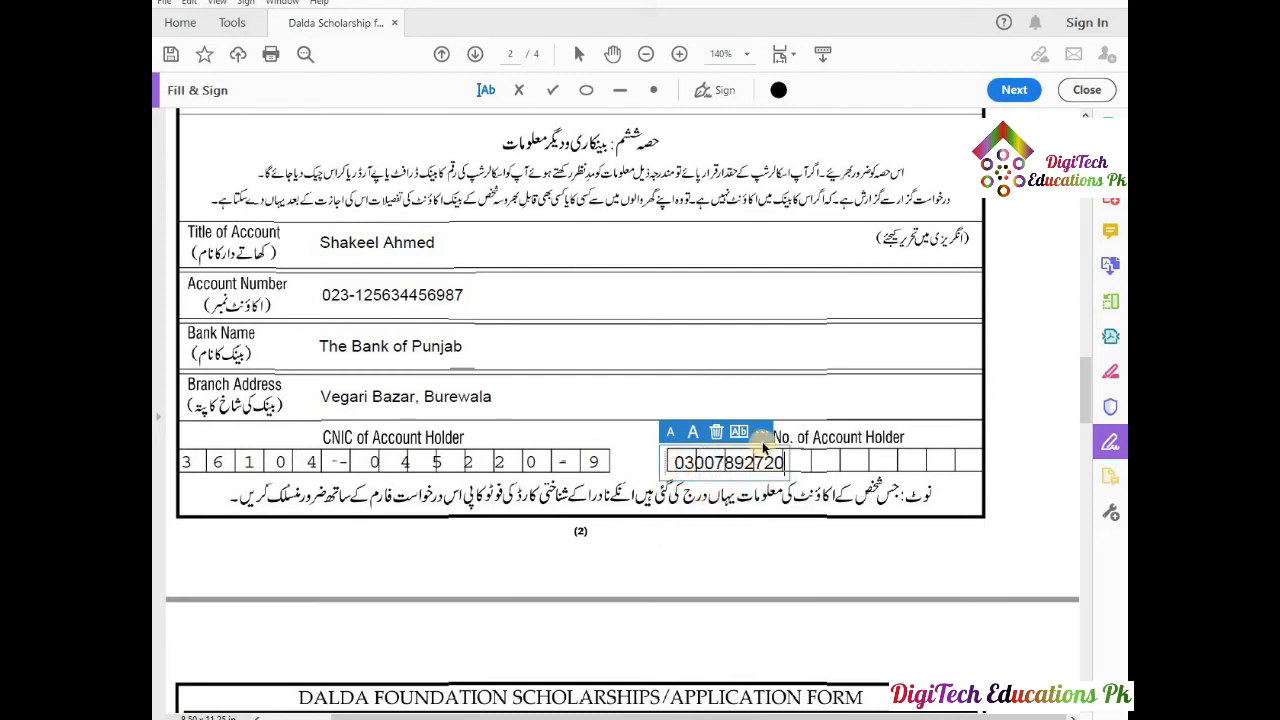
click(741, 432)
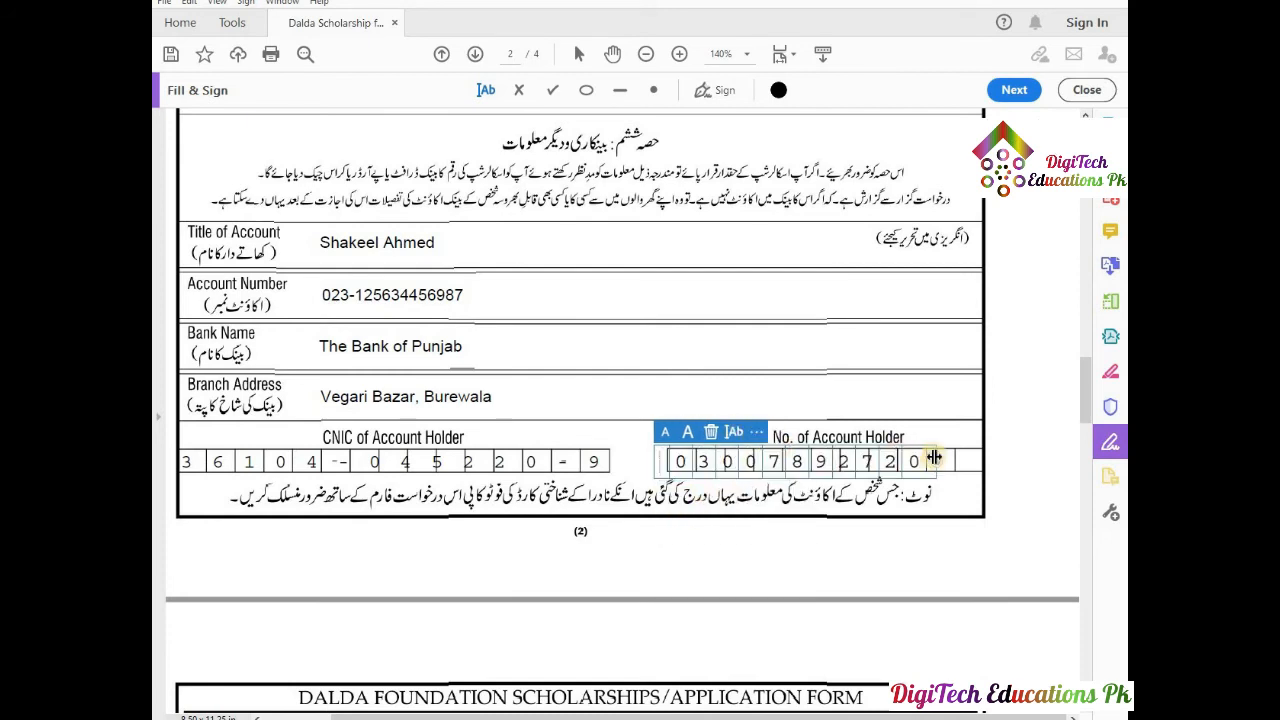
drag(940, 461, 988, 461)
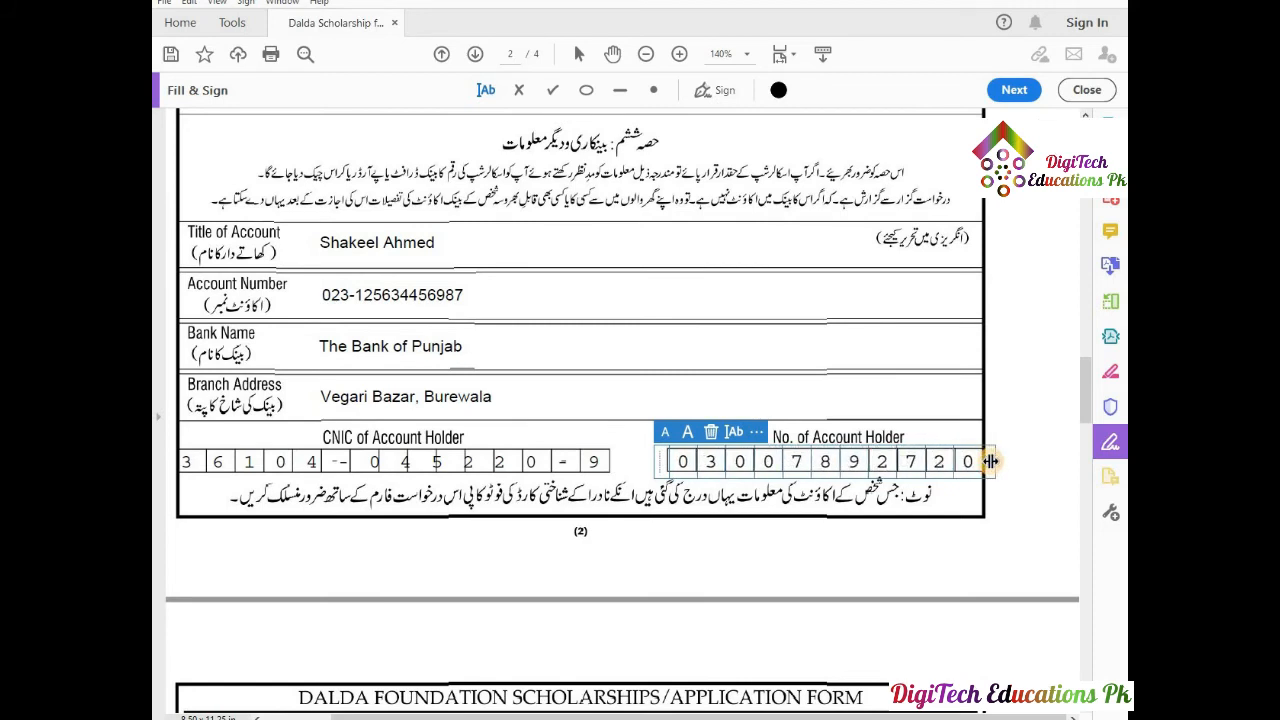
click(909, 431)
Place the saved signature in the page 3 declaration's Signature box.
scroll(819, 532, down, 3)
scroll(819, 519, down, 4)
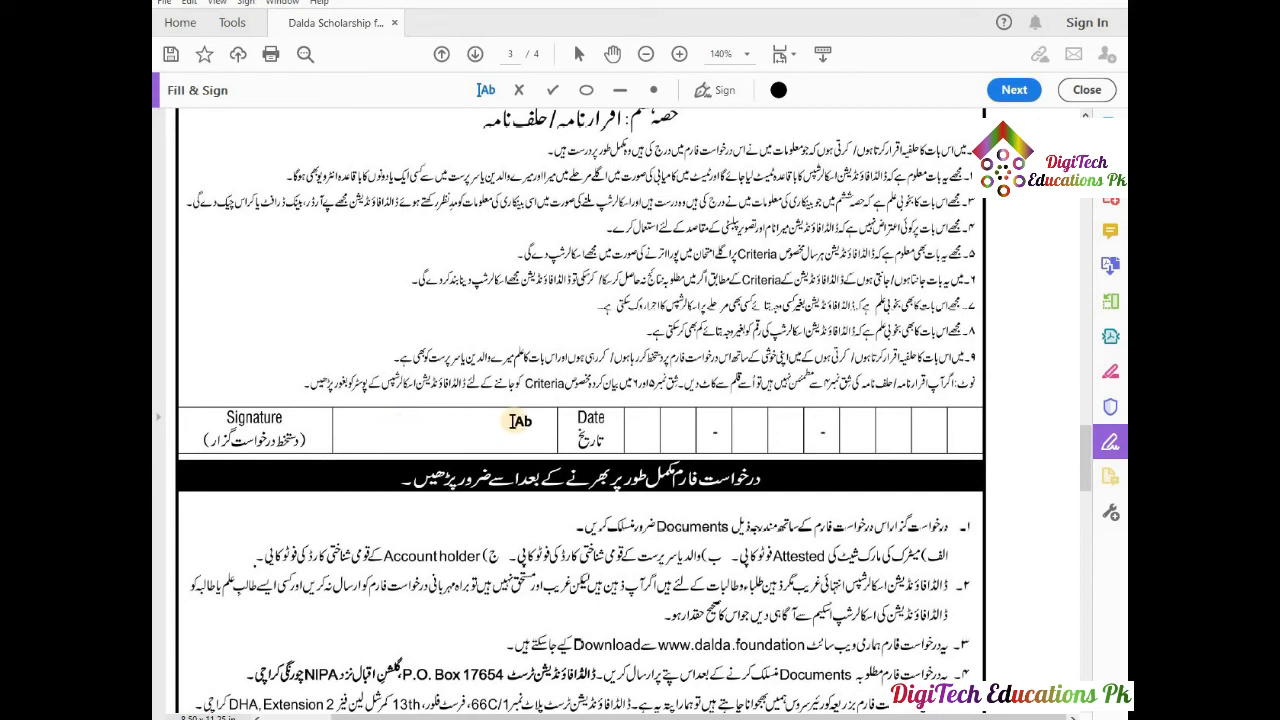
click(728, 93)
click(700, 133)
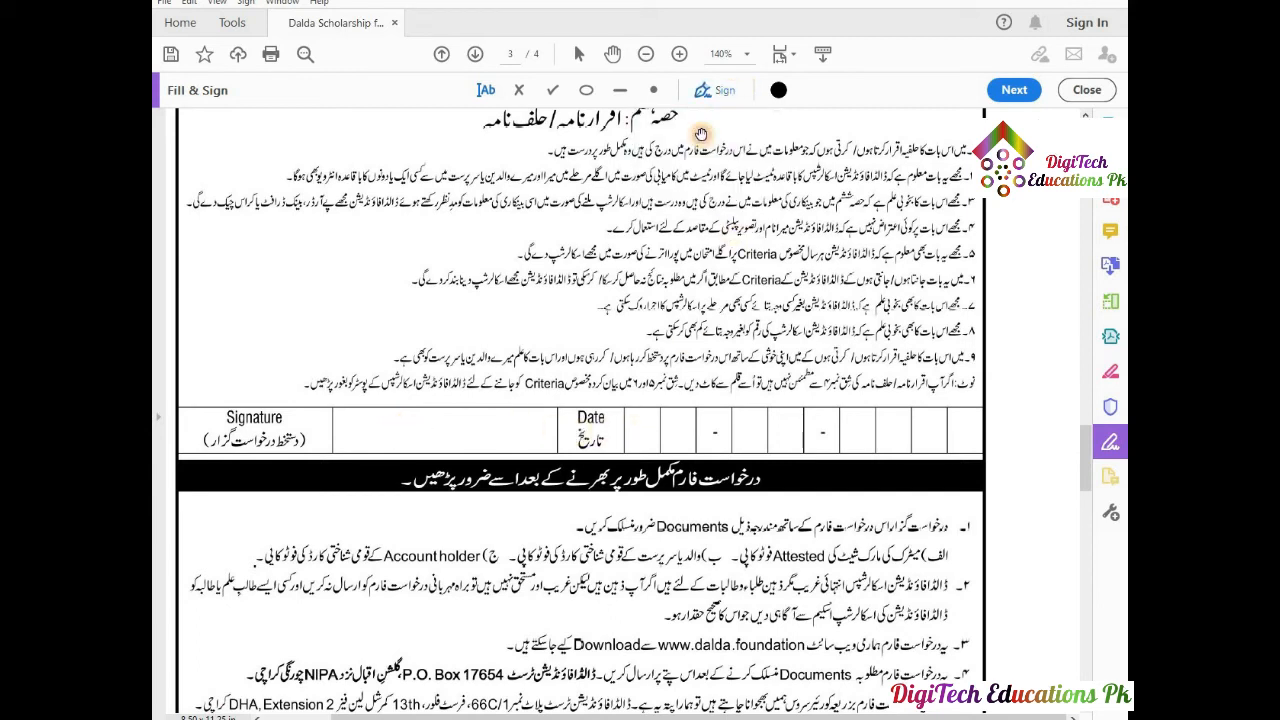
click(444, 440)
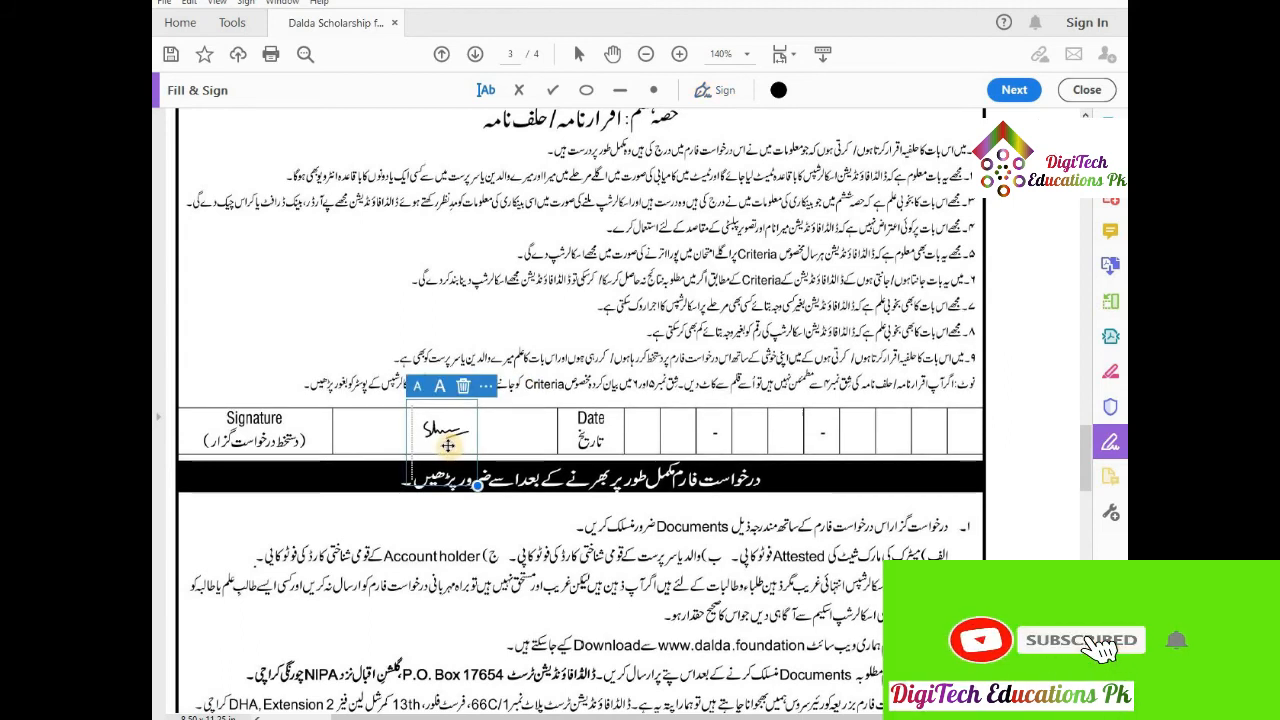
Add the date 18-11-2020 as comb text, sized and aligned across the Date cells.
click(635, 428)
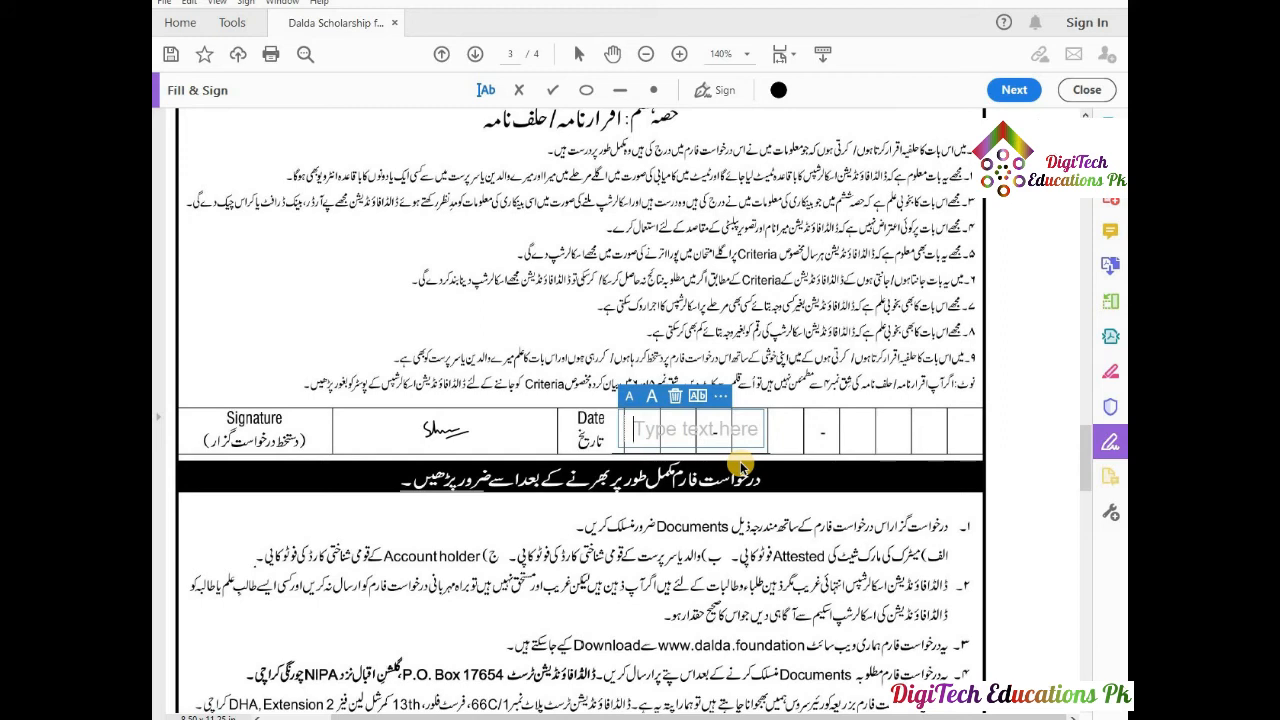
text(18)
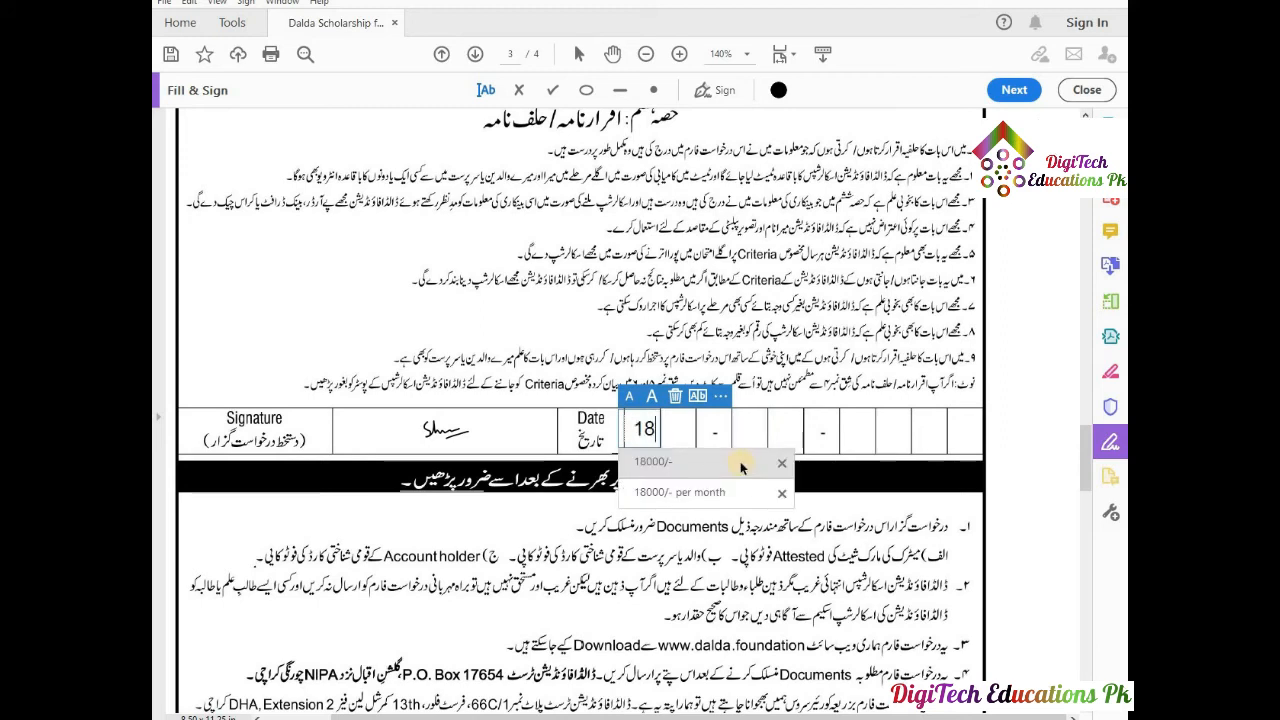
text(-)
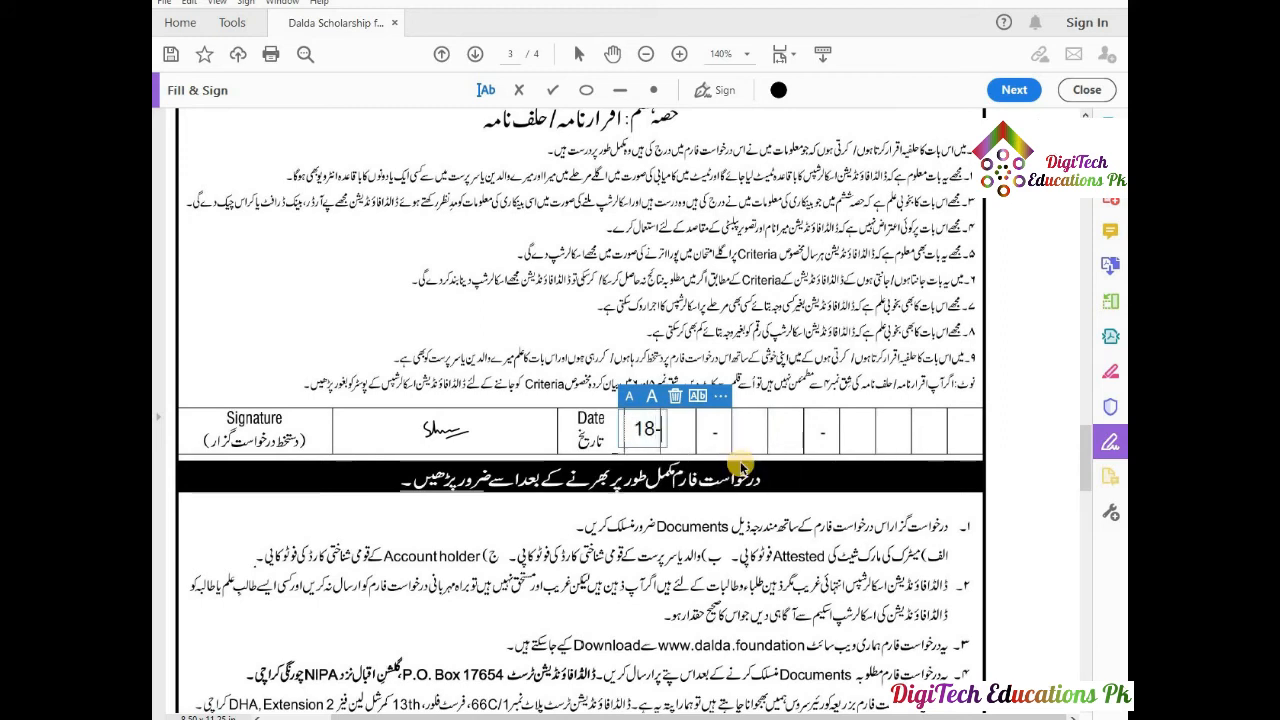
text(11-2020)
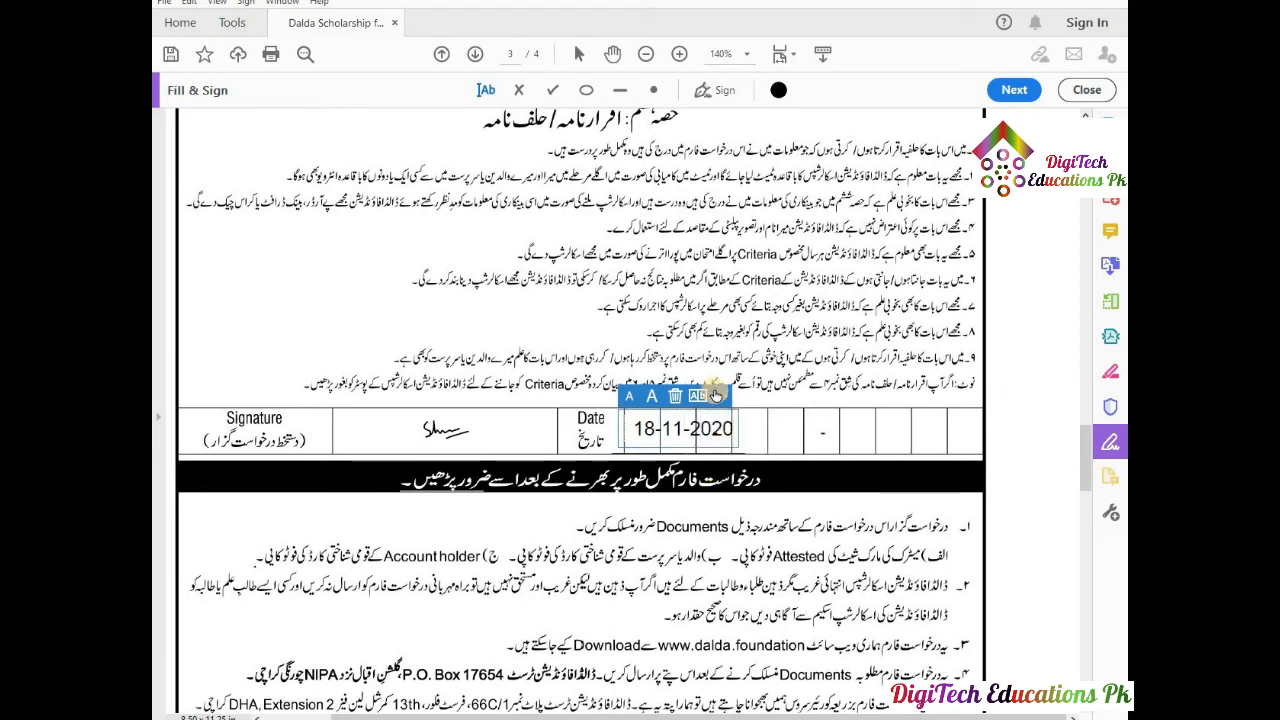
click(698, 396)
drag(890, 426, 995, 424)
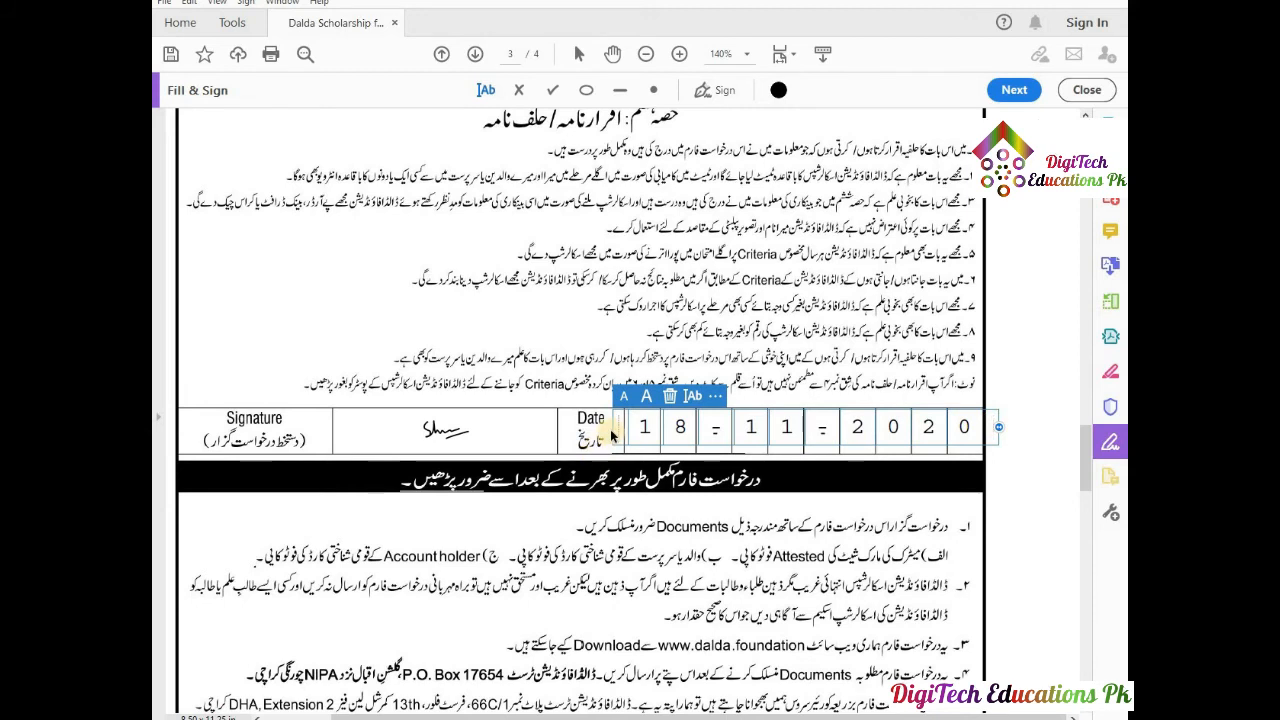
mouse_move(617, 427)
mouse_down()
mouse_move(605, 428)
mouse_move(621, 432)
mouse_up()
Deselect the date entry and scroll down to the page 3 Admit Card section.
click(838, 518)
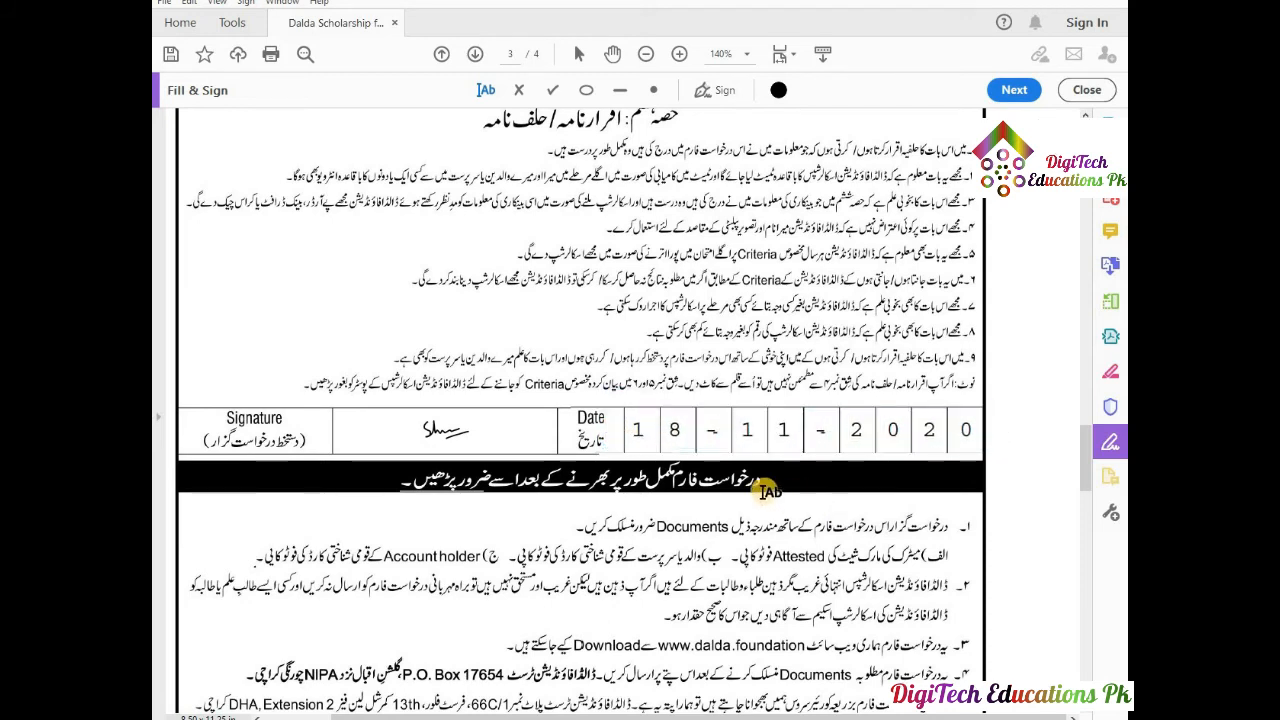
scroll(762, 492, down, 7)
scroll(768, 490, down, 6)
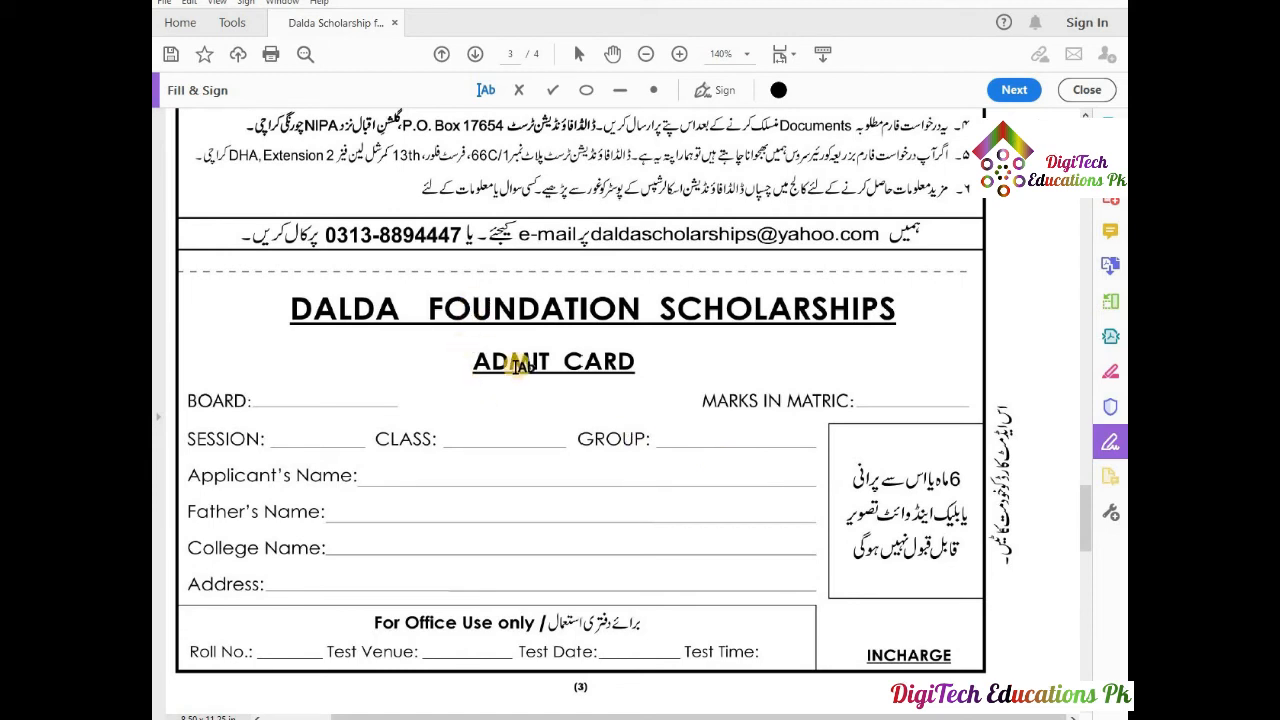
Enter Board 'BISE, Multan' in a smaller size and Marks in Matric 850.
click(283, 398)
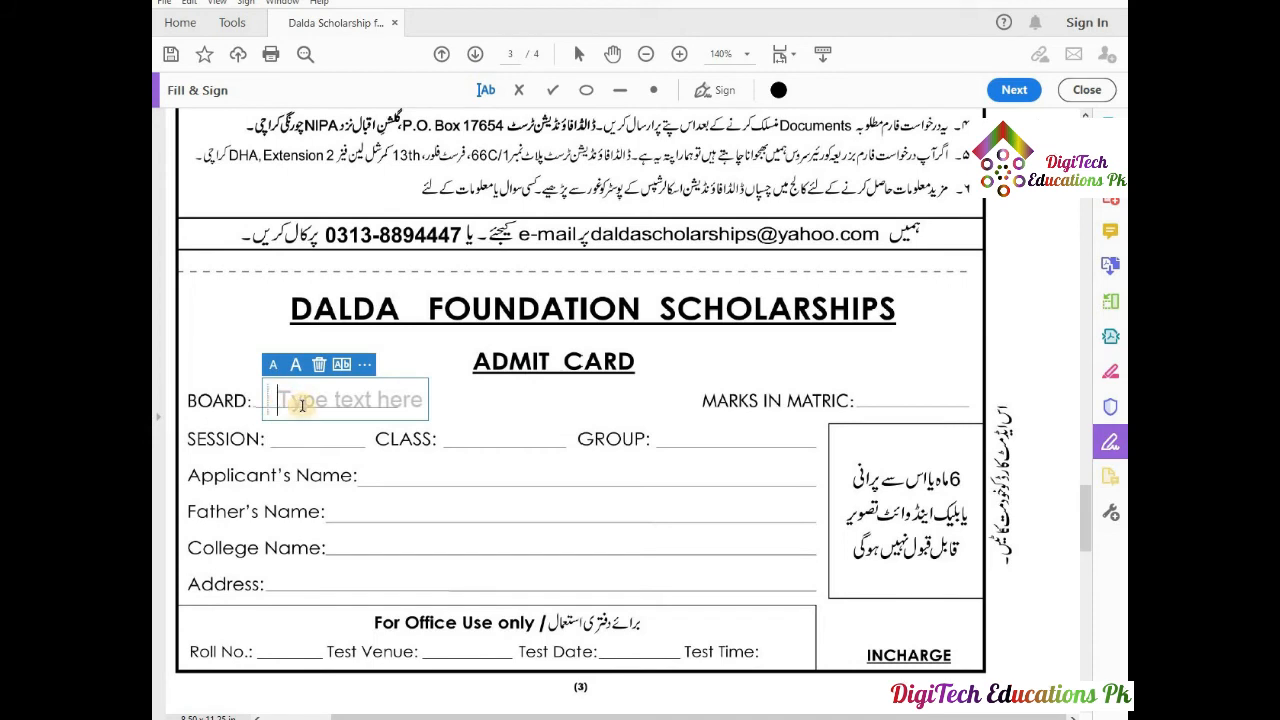
text(BISE)
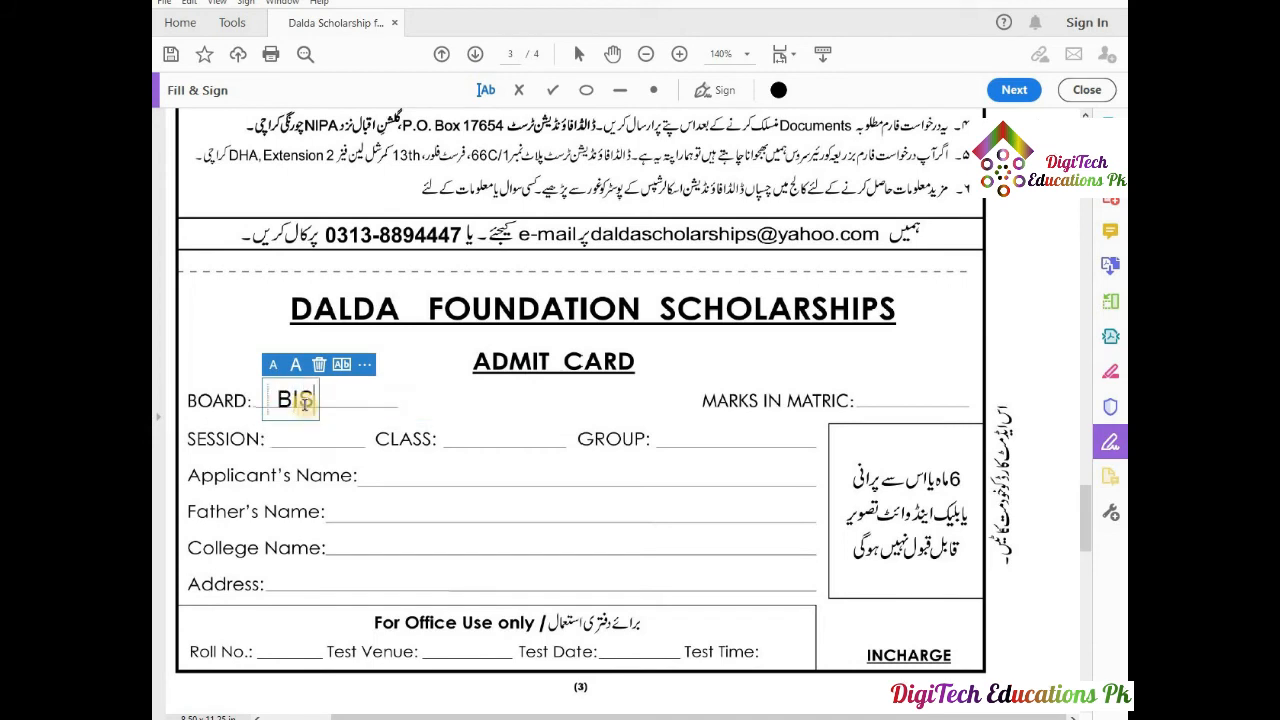
text(, Mul)
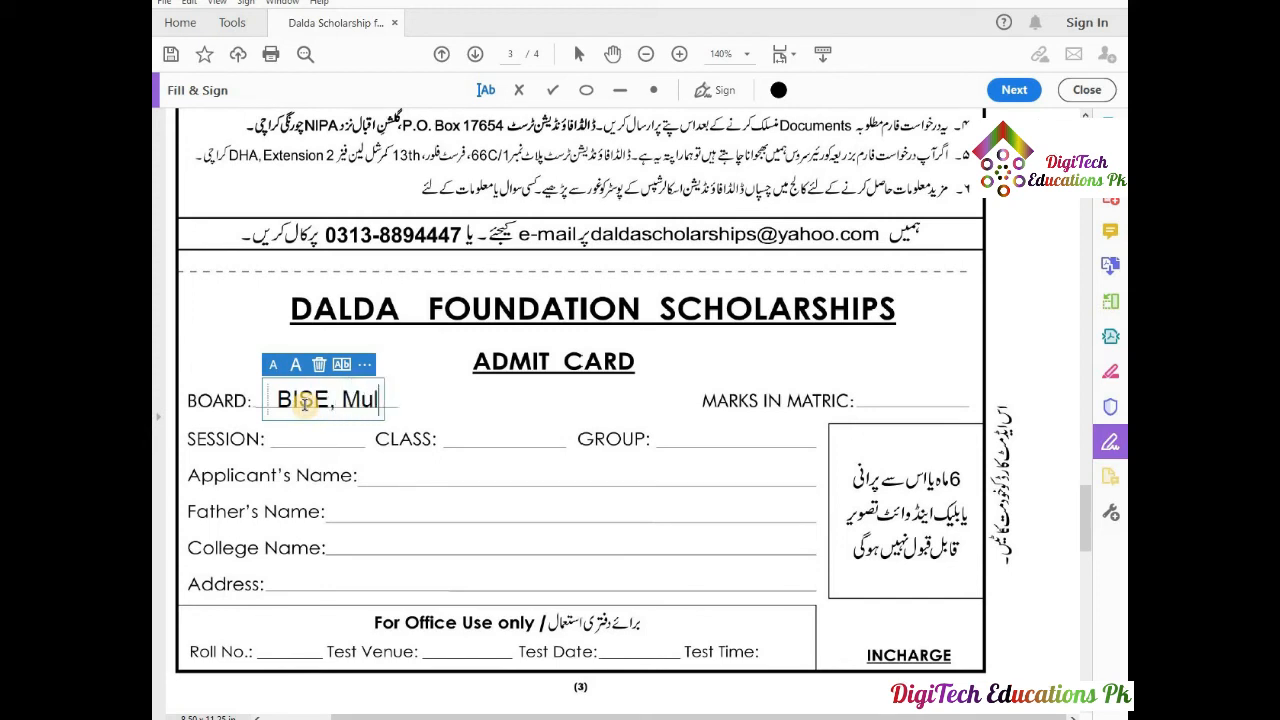
text(tan)
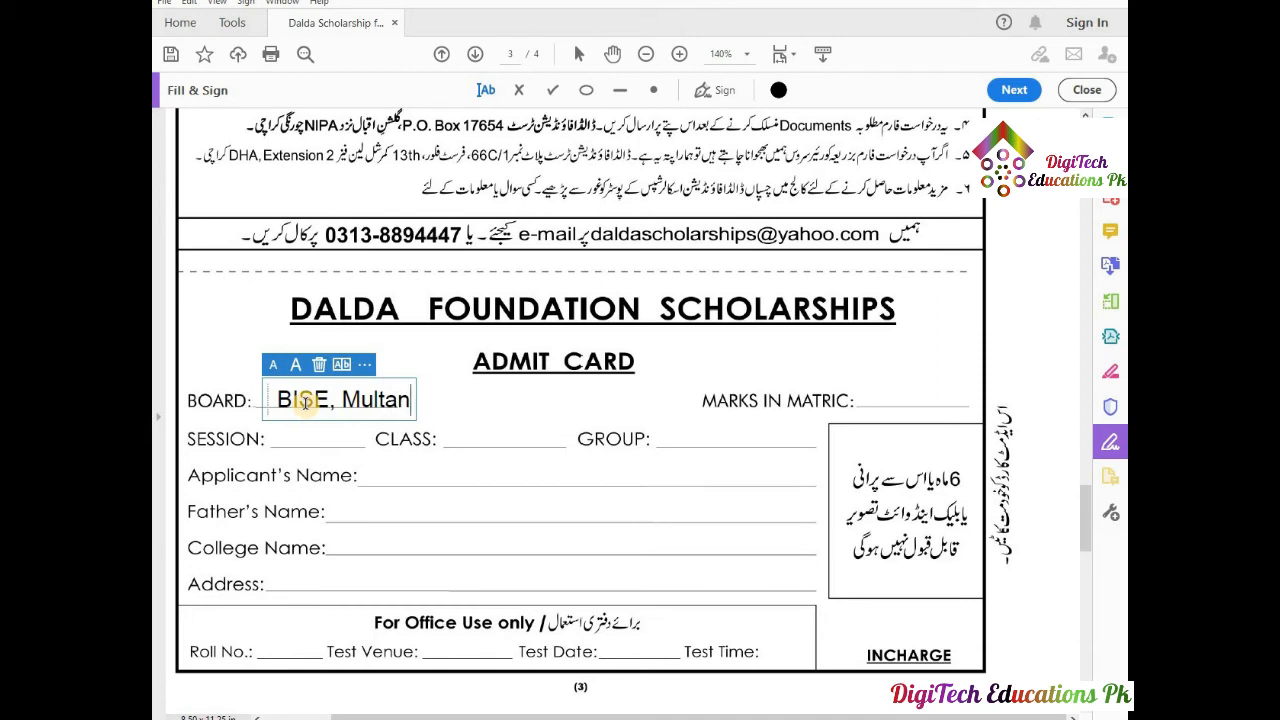
click(274, 366)
click(274, 366)
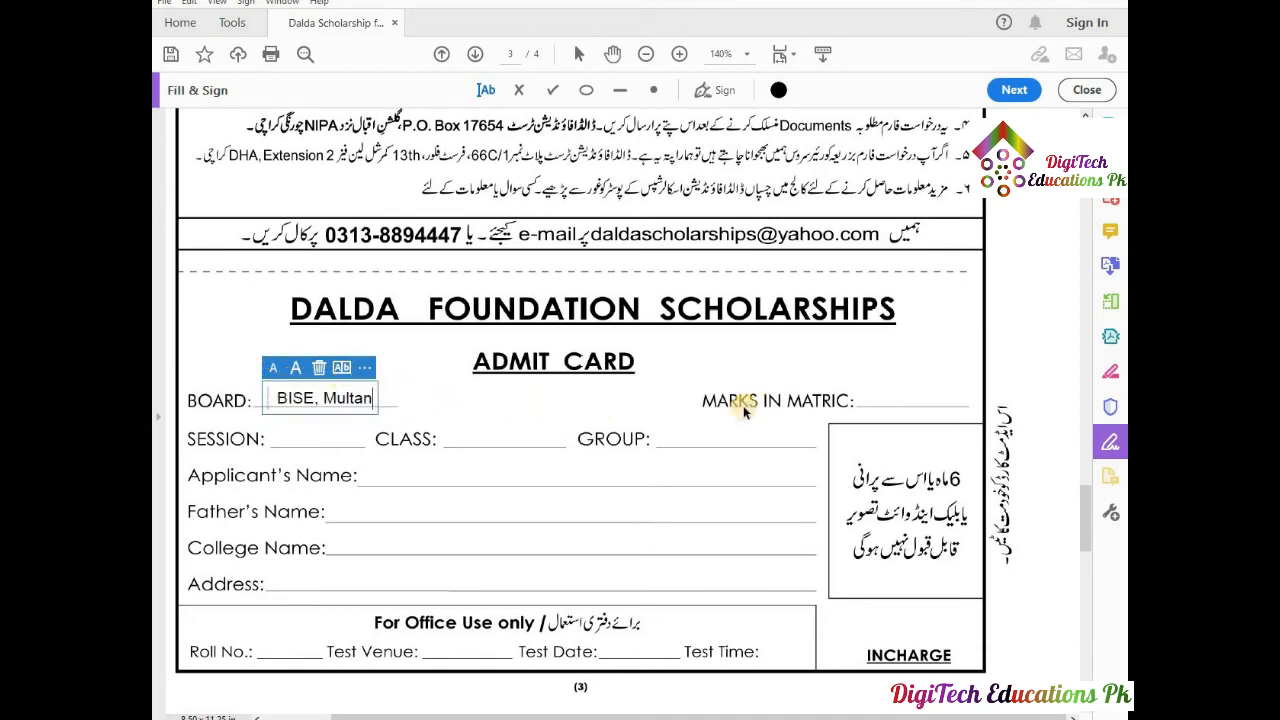
click(889, 393)
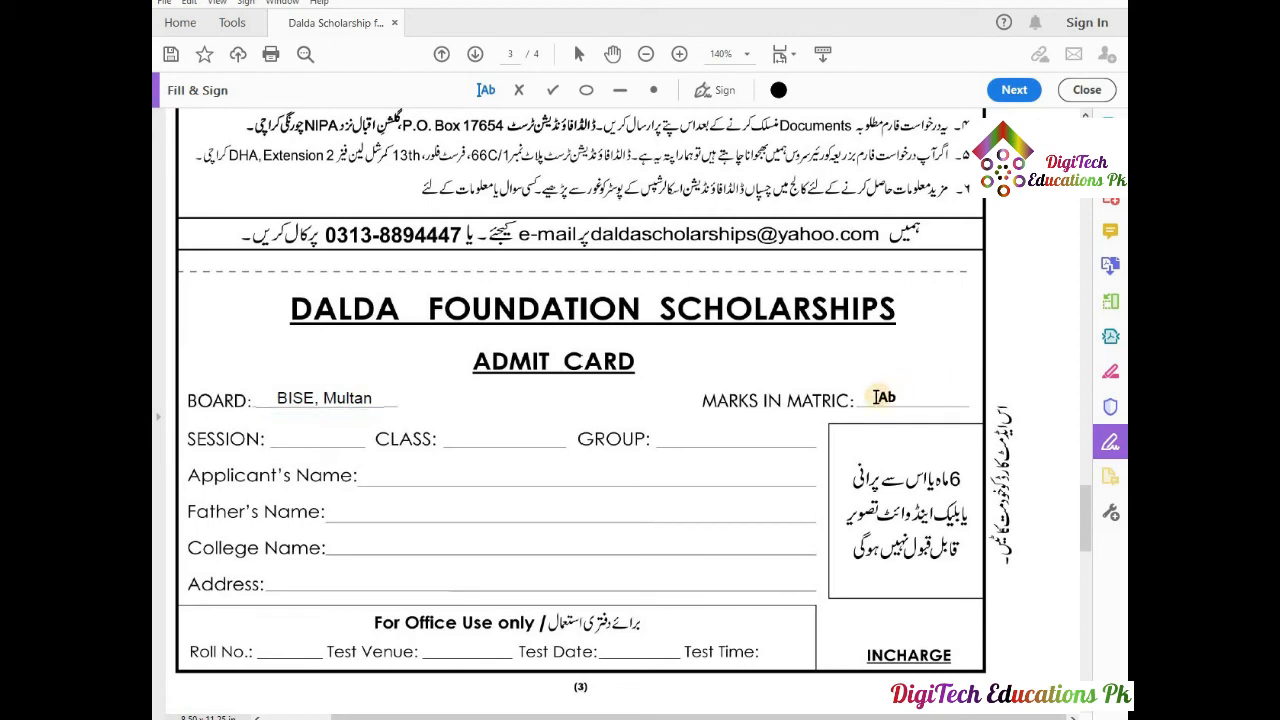
click(884, 395)
text(850)
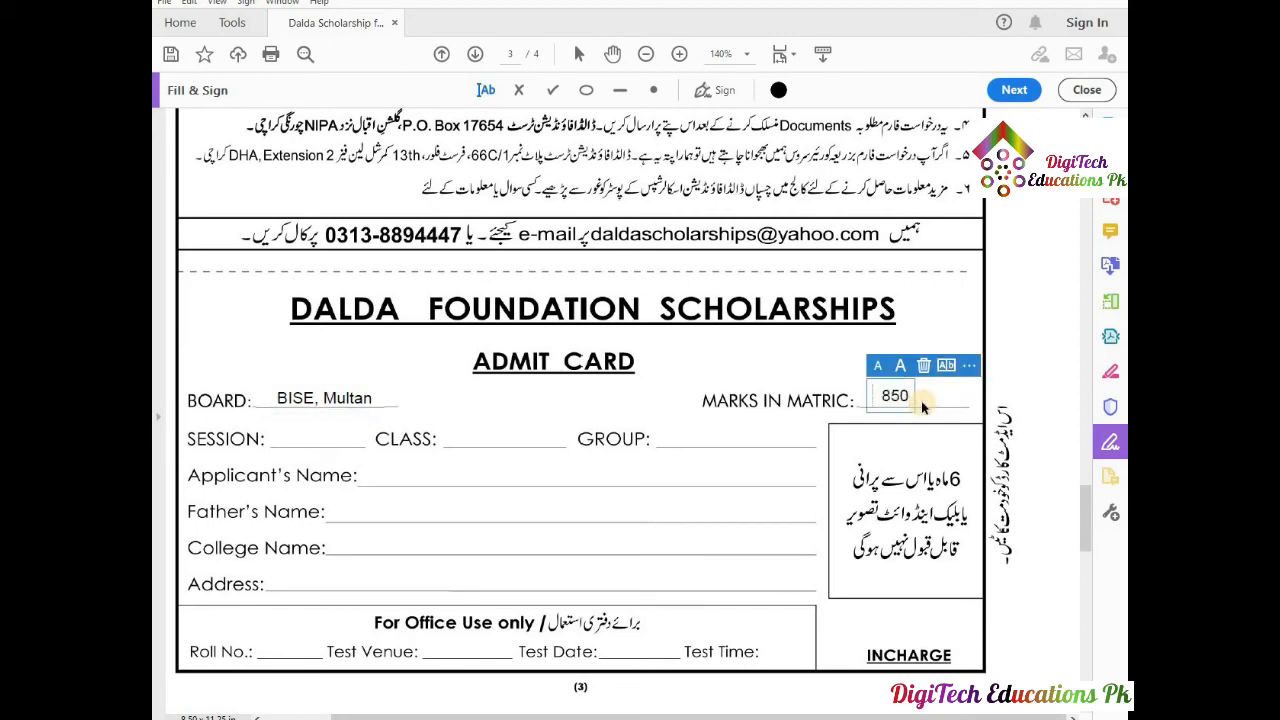
click(748, 428)
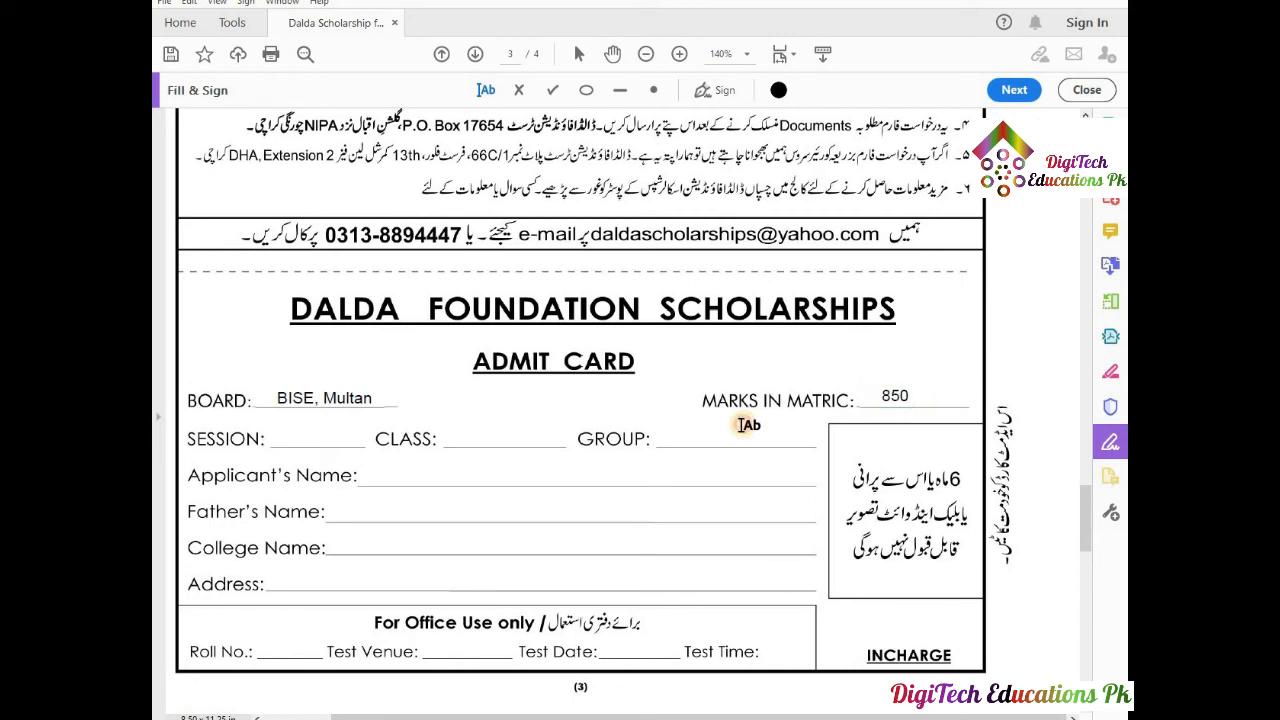
Add 2020 on the Session line and shift it along the line.
click(279, 438)
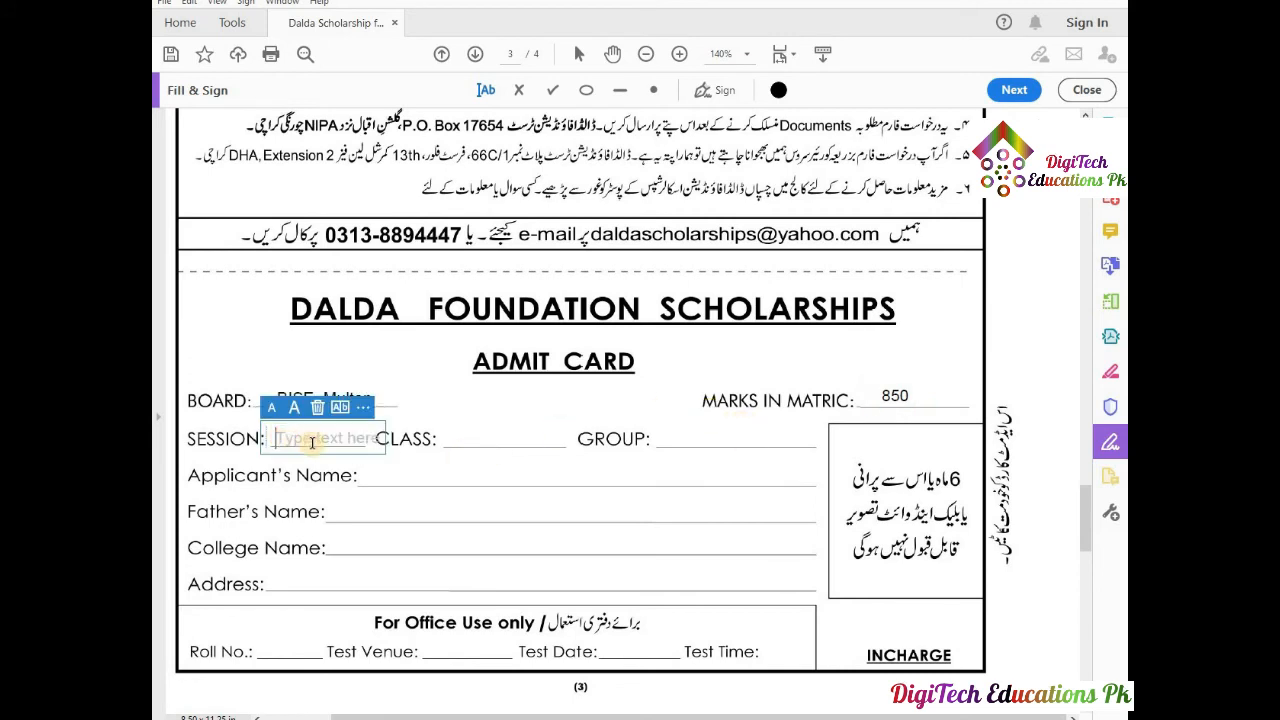
text(2020)
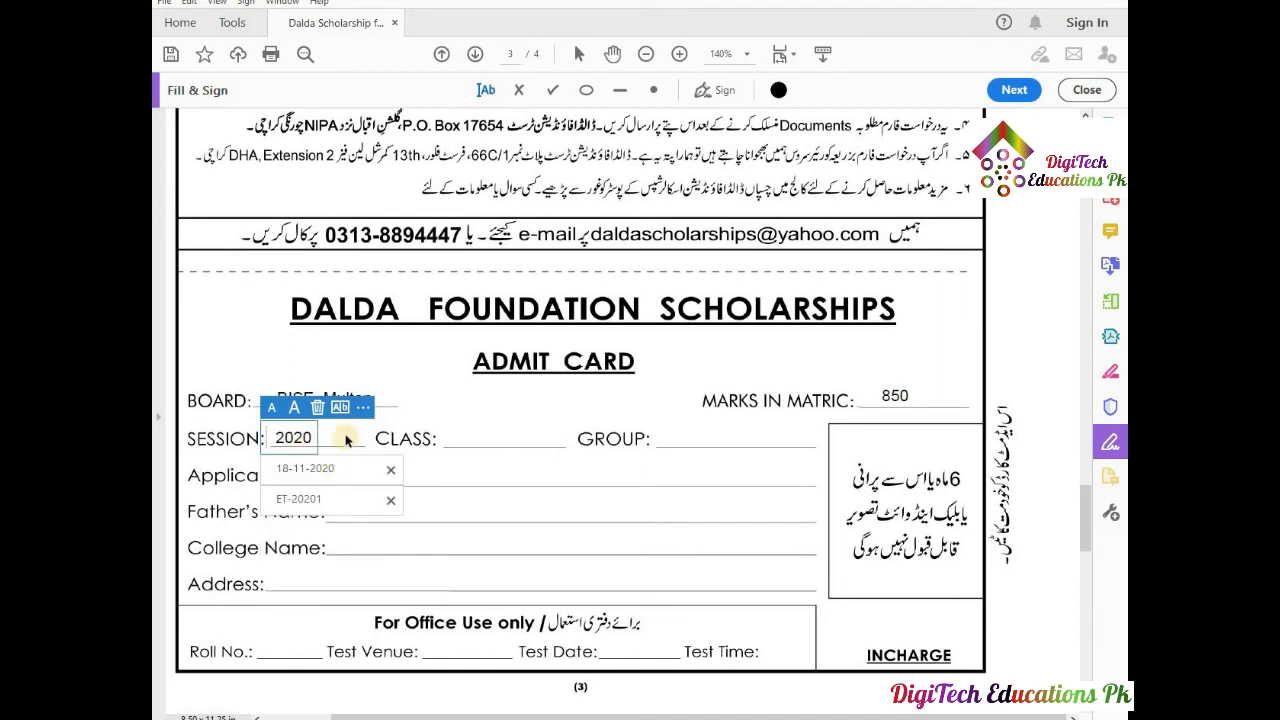
click(347, 434)
click(288, 434)
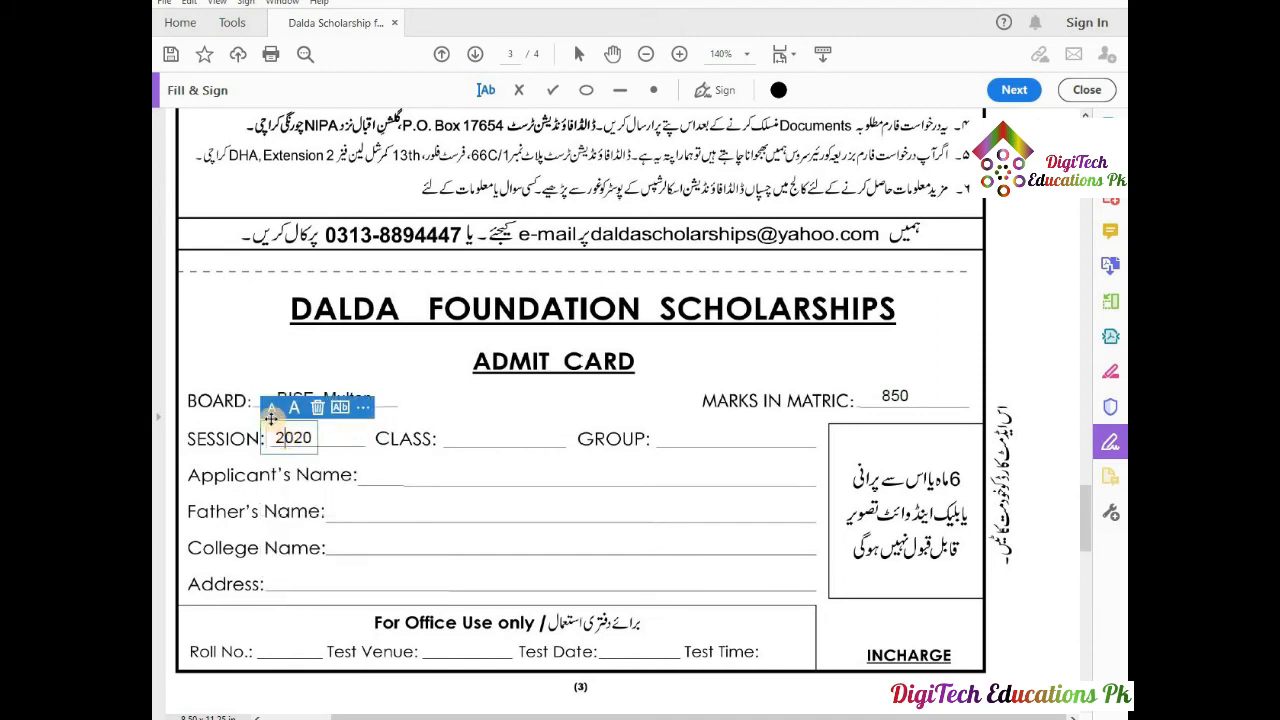
drag(267, 432, 281, 429)
click(478, 433)
Enter 'First Year' on the Class line and 'A' on the Group line.
click(467, 437)
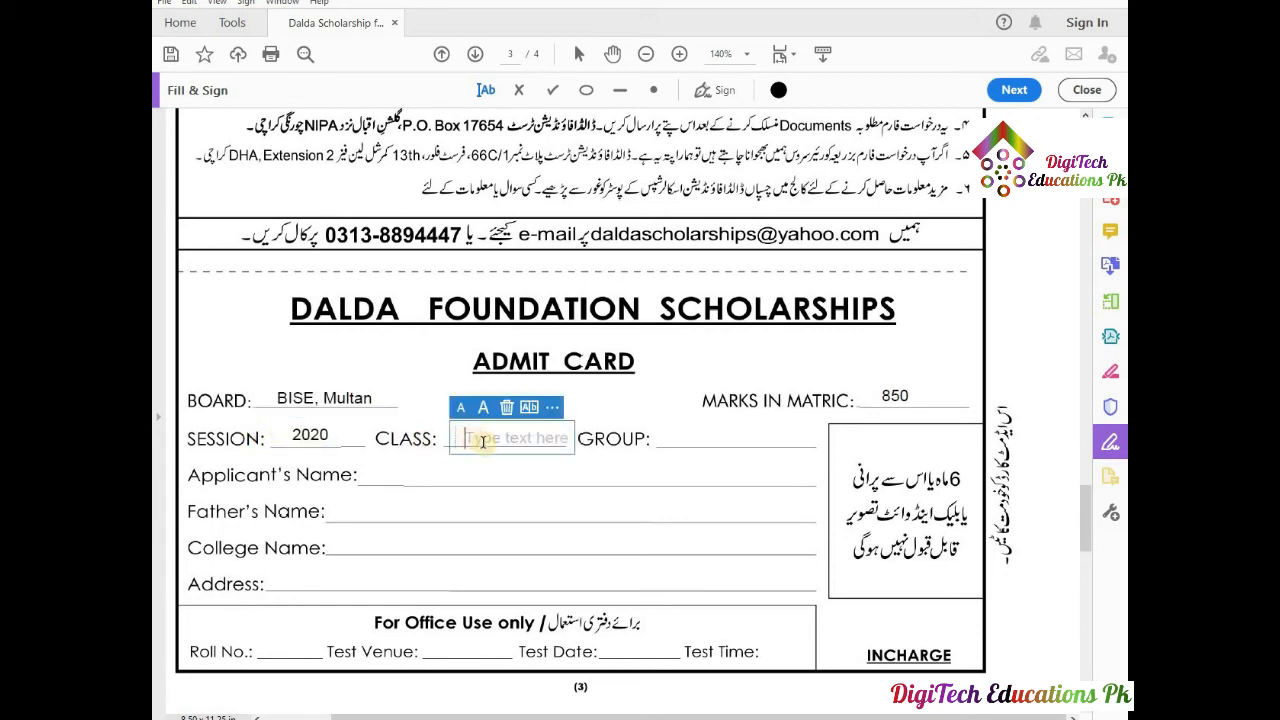
text(Firs)
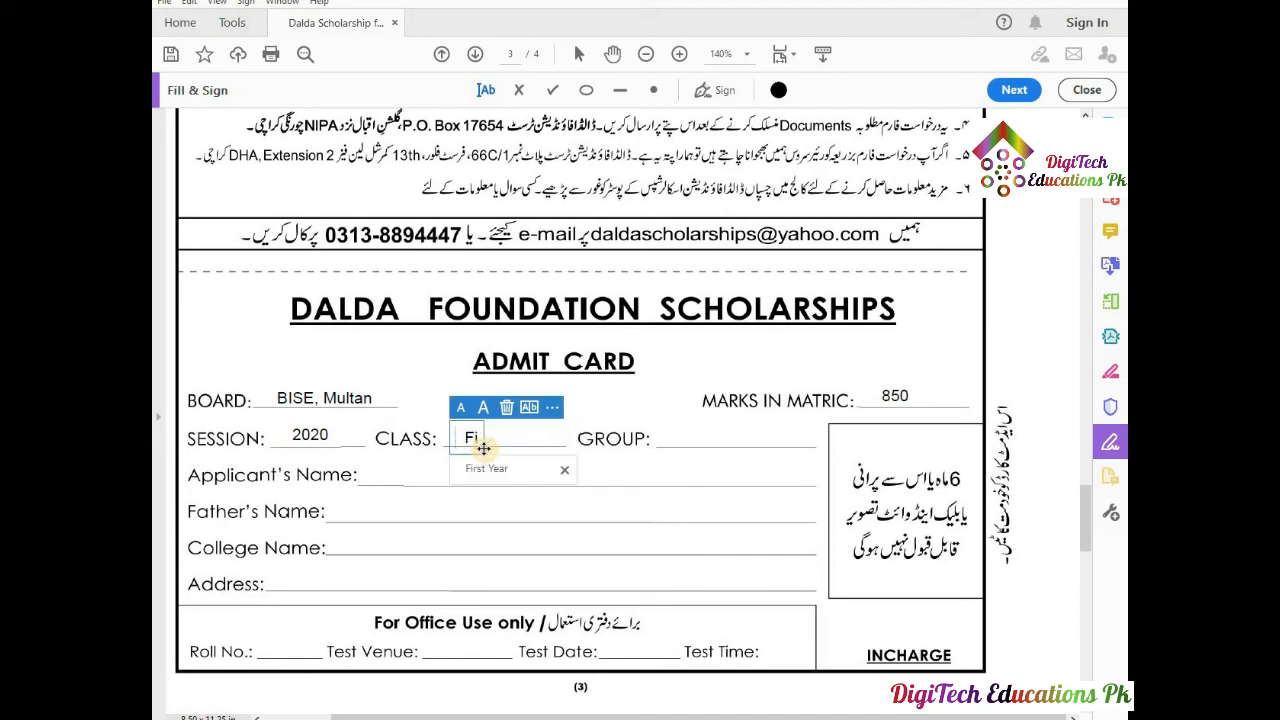
text(t Year)
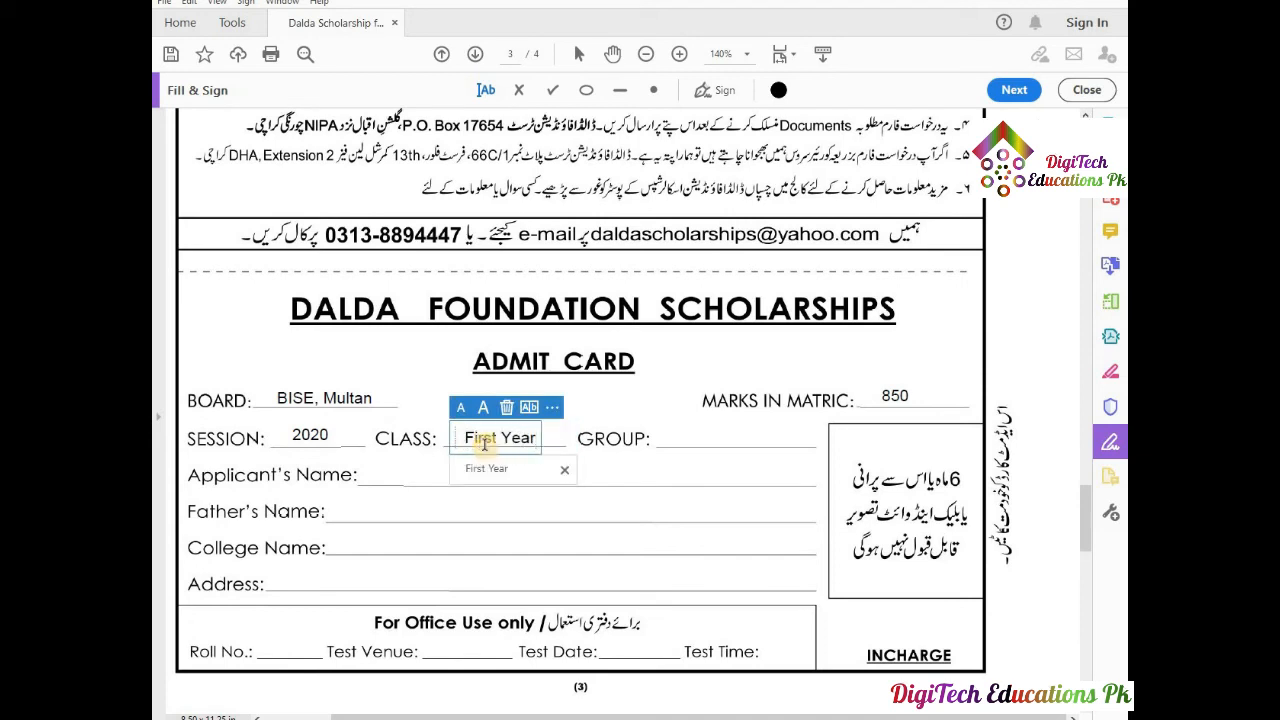
click(710, 438)
click(712, 438)
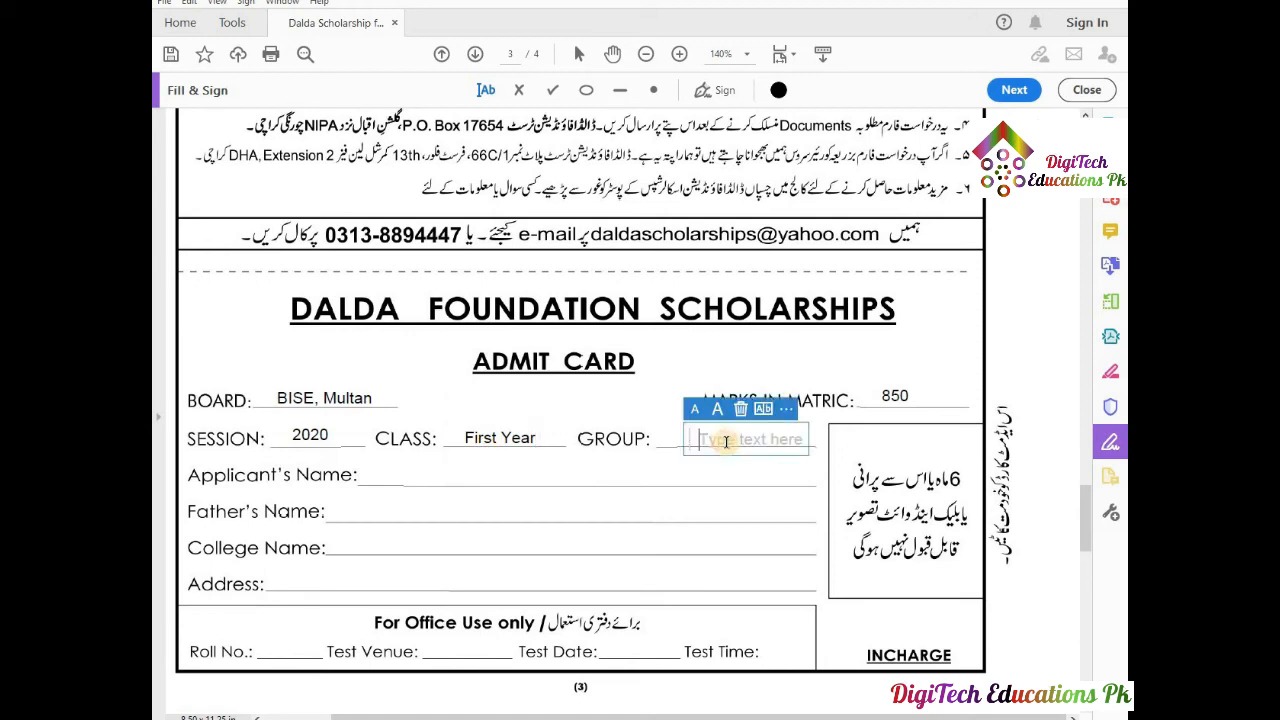
text(A)
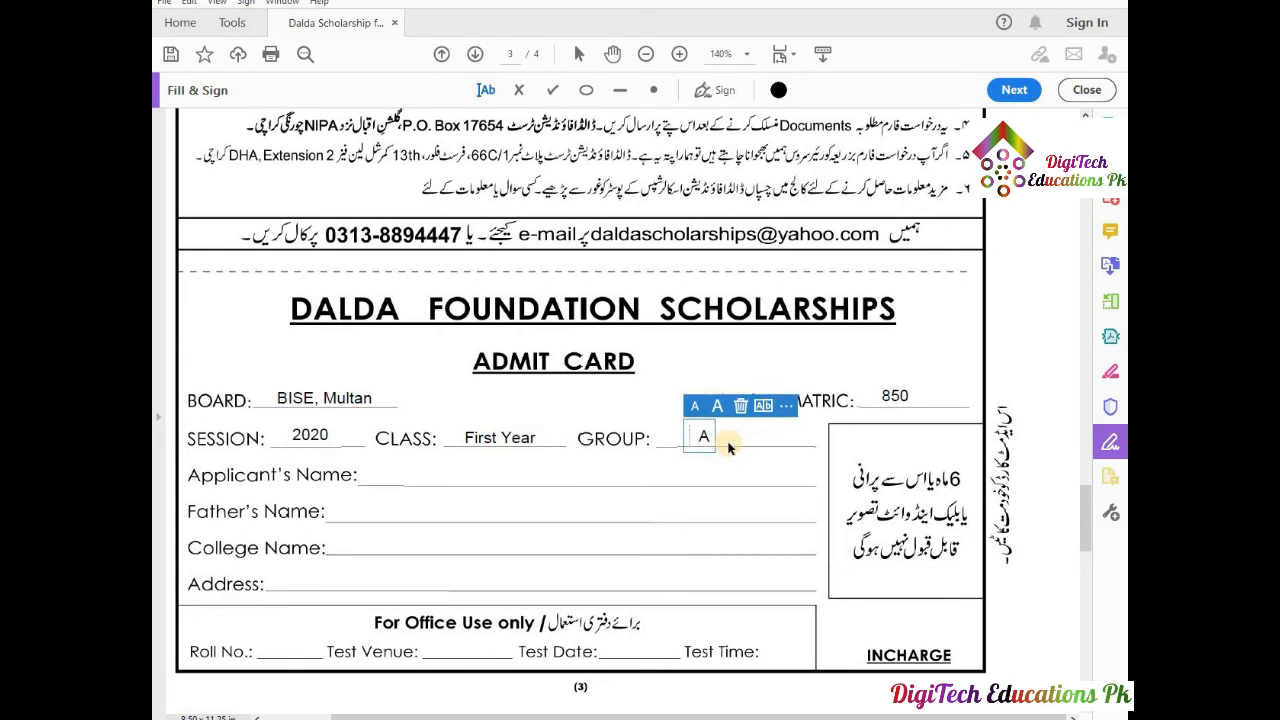
click(755, 466)
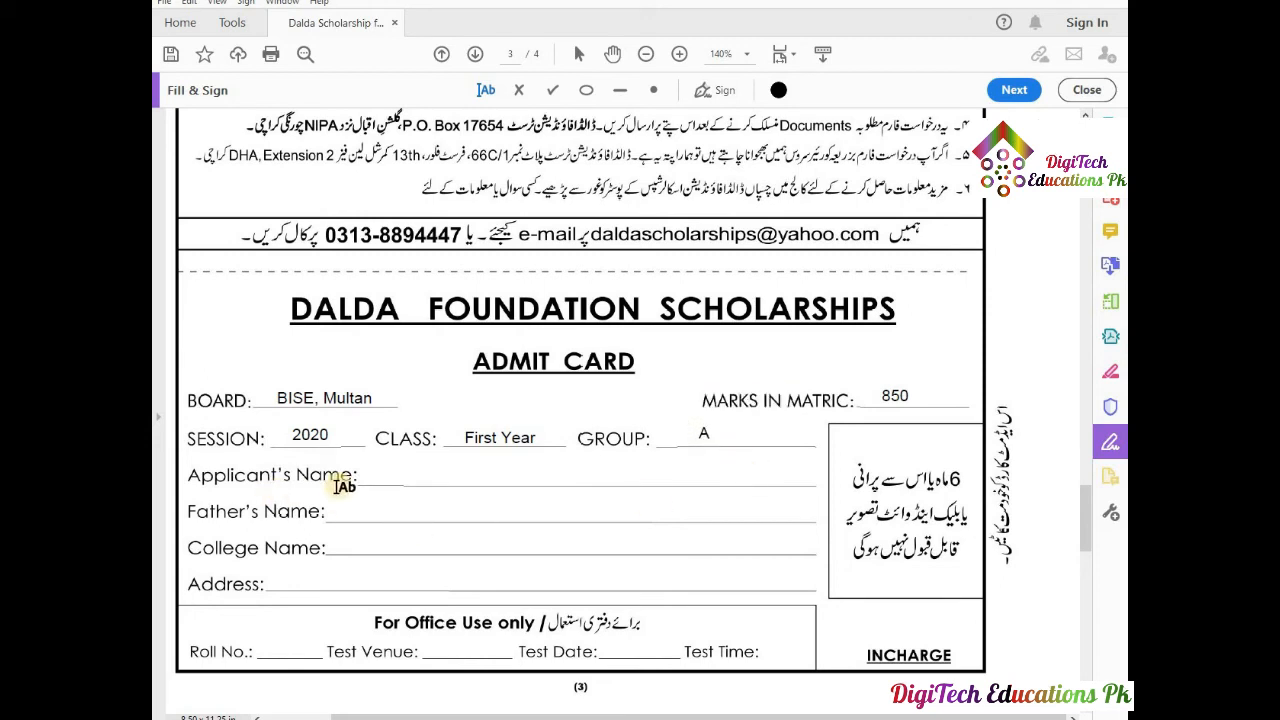
Fill in the applicant's name and father's name using autofill suggestions.
click(405, 478)
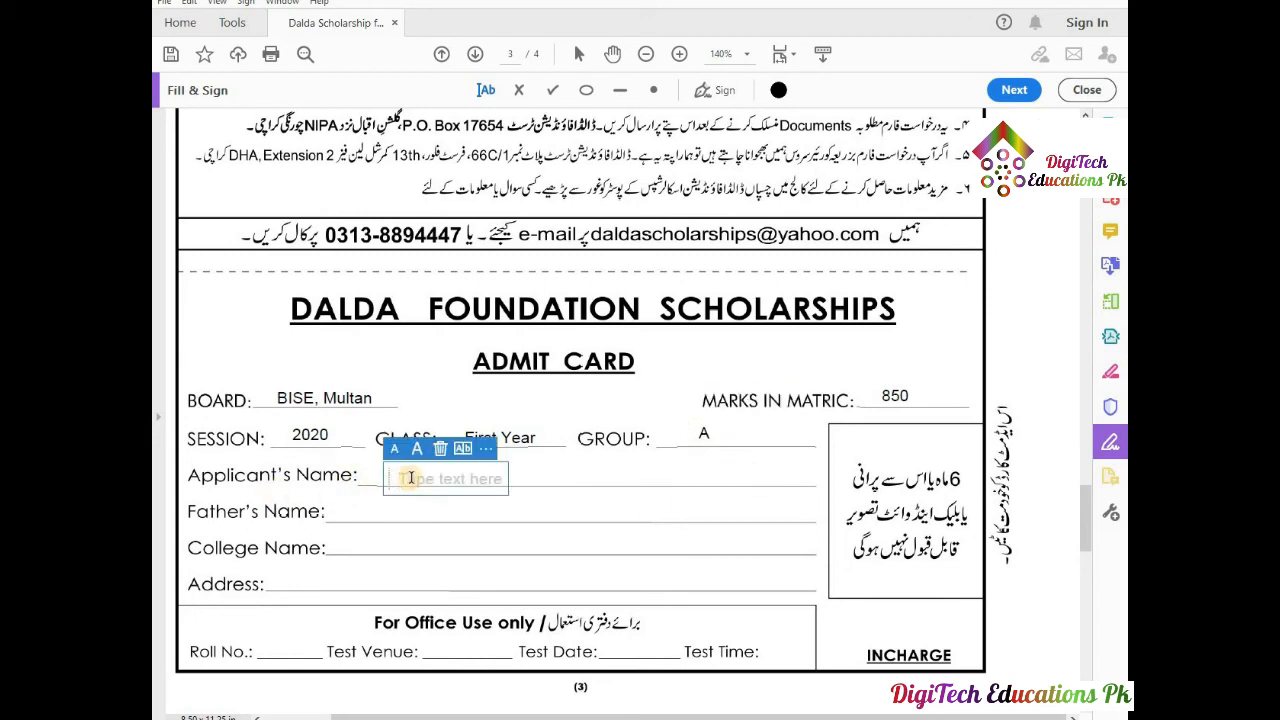
key(Up)
key(Up)
key(Up)
key(Up)
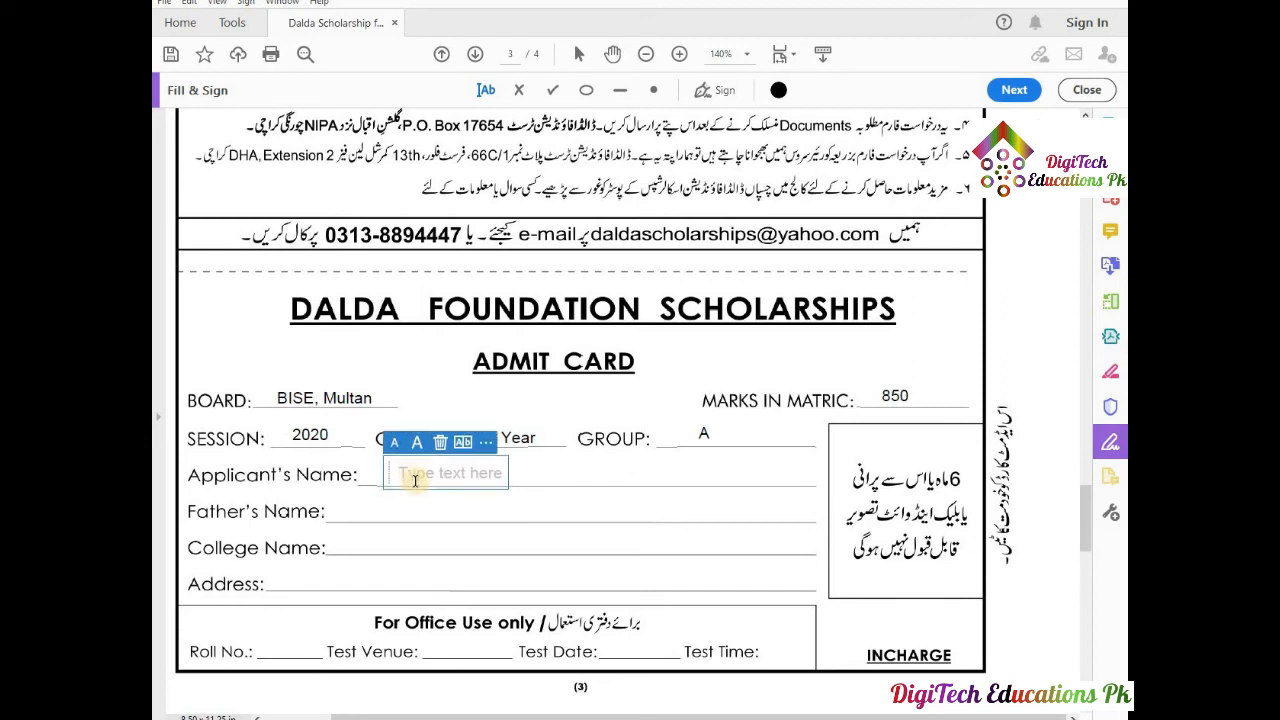
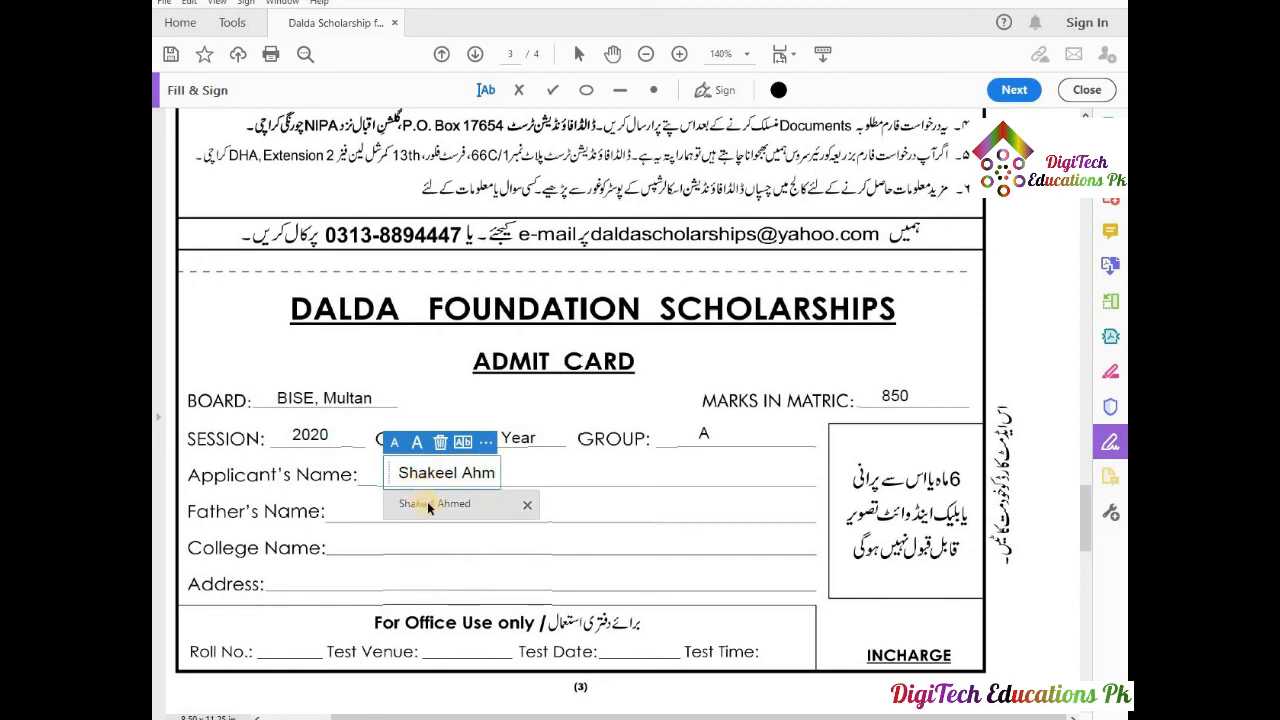
click(427, 502)
click(410, 510)
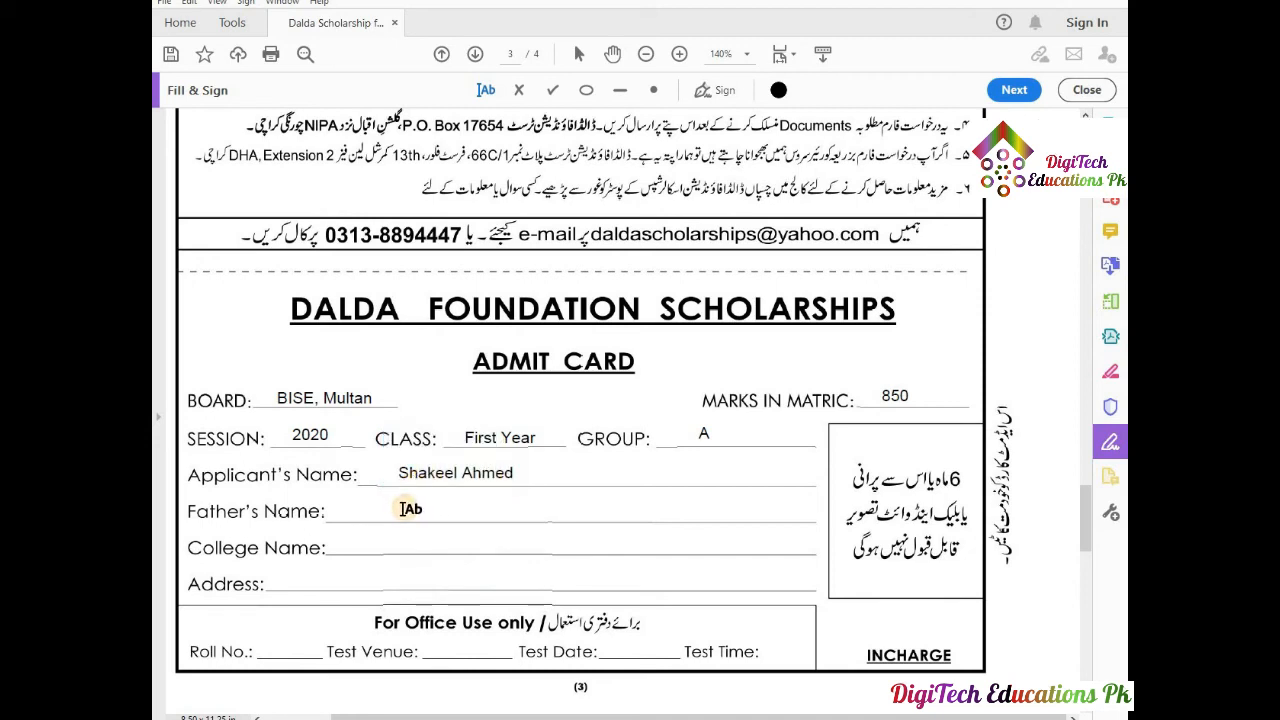
click(400, 507)
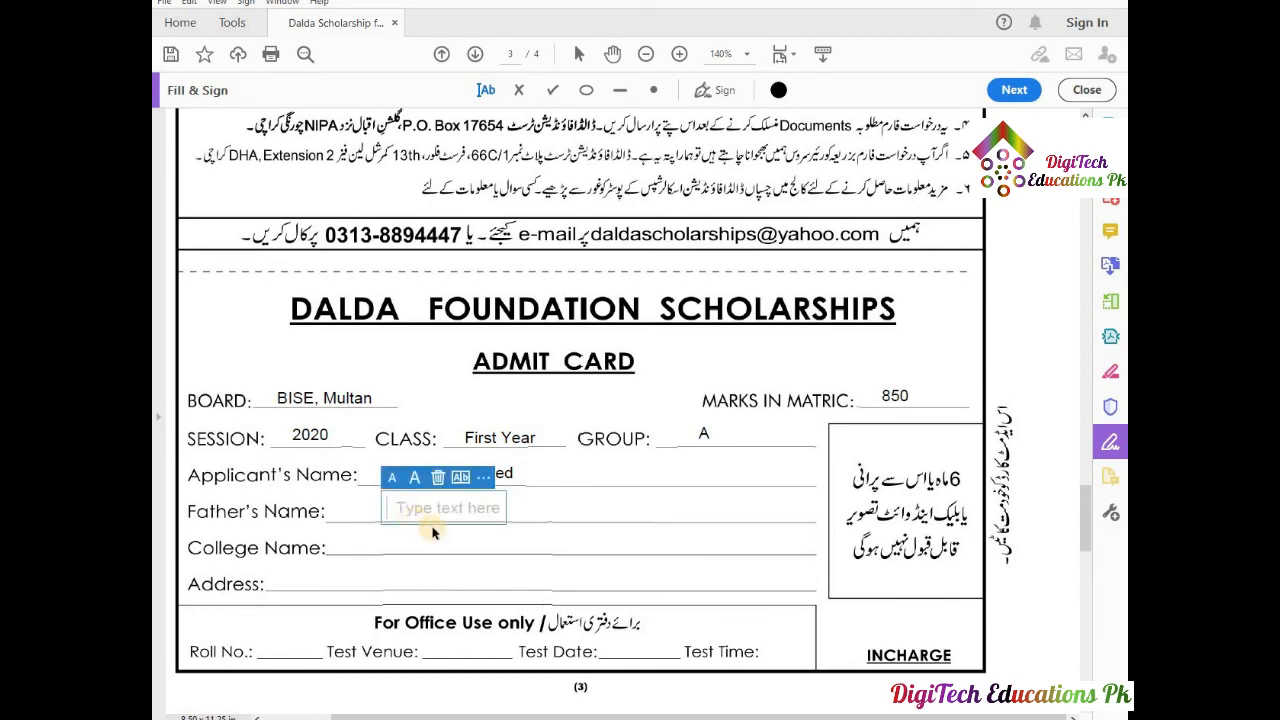
text(Ja)
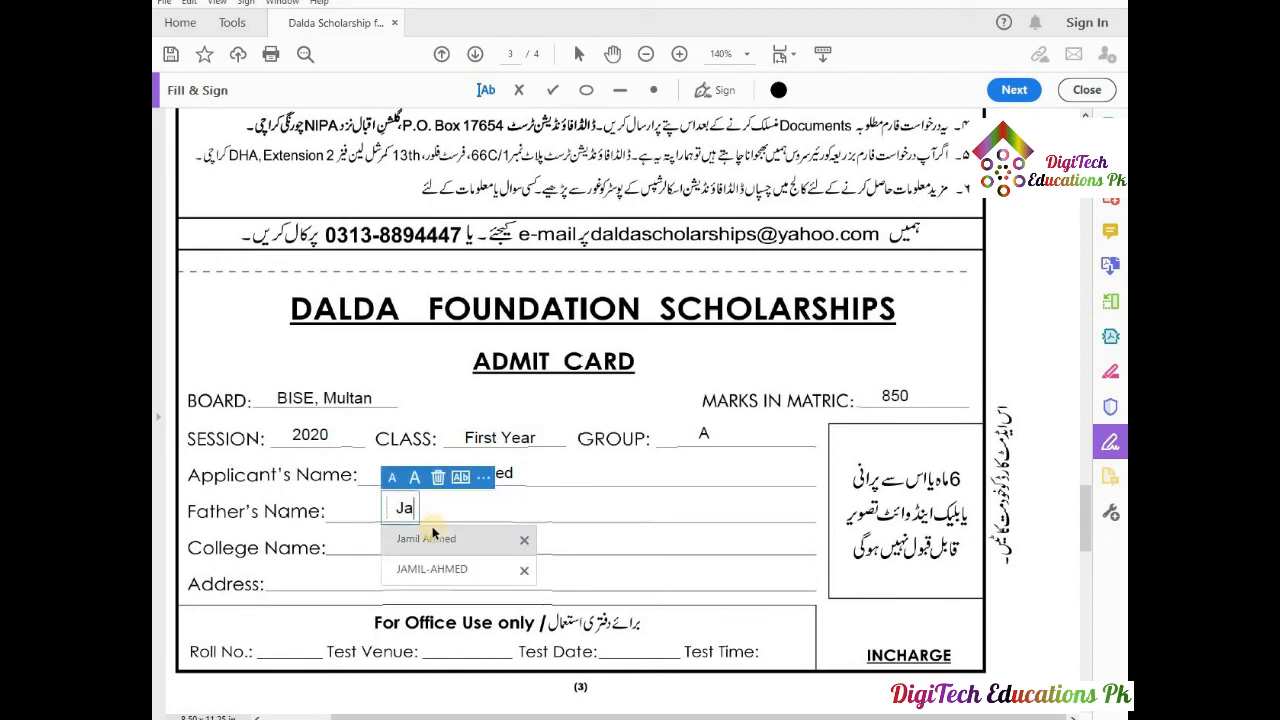
click(432, 538)
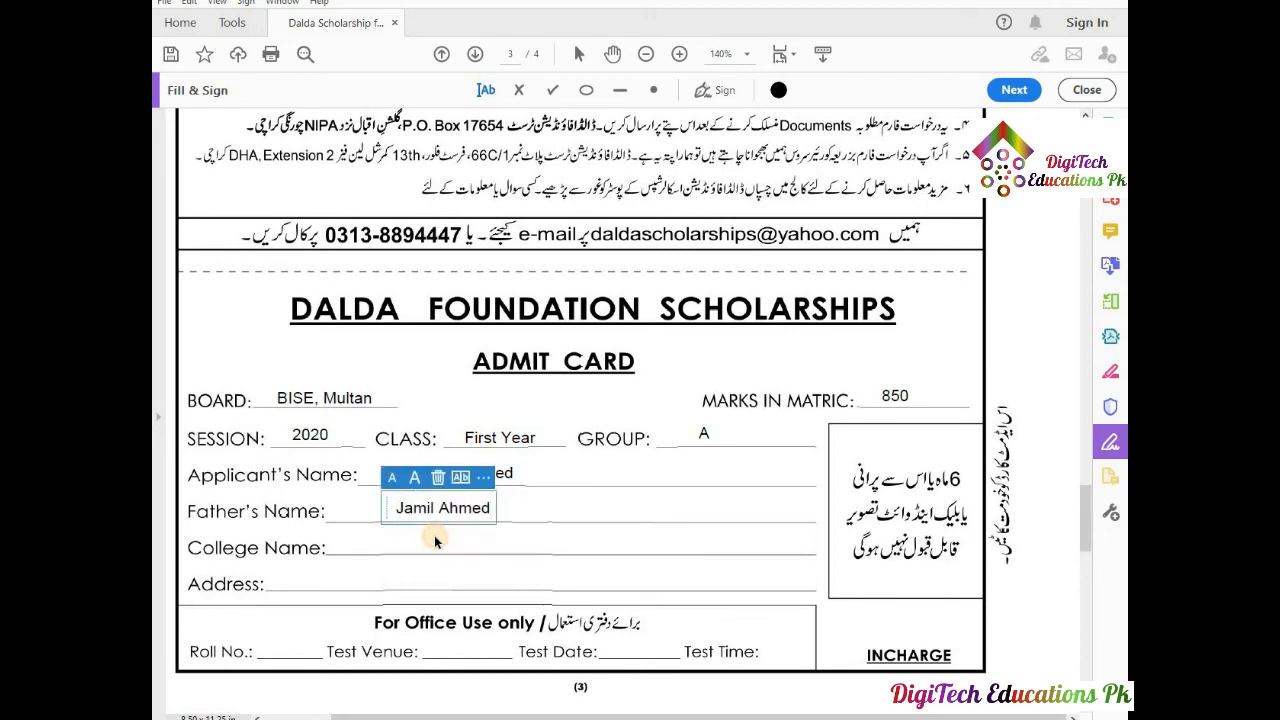
click(390, 540)
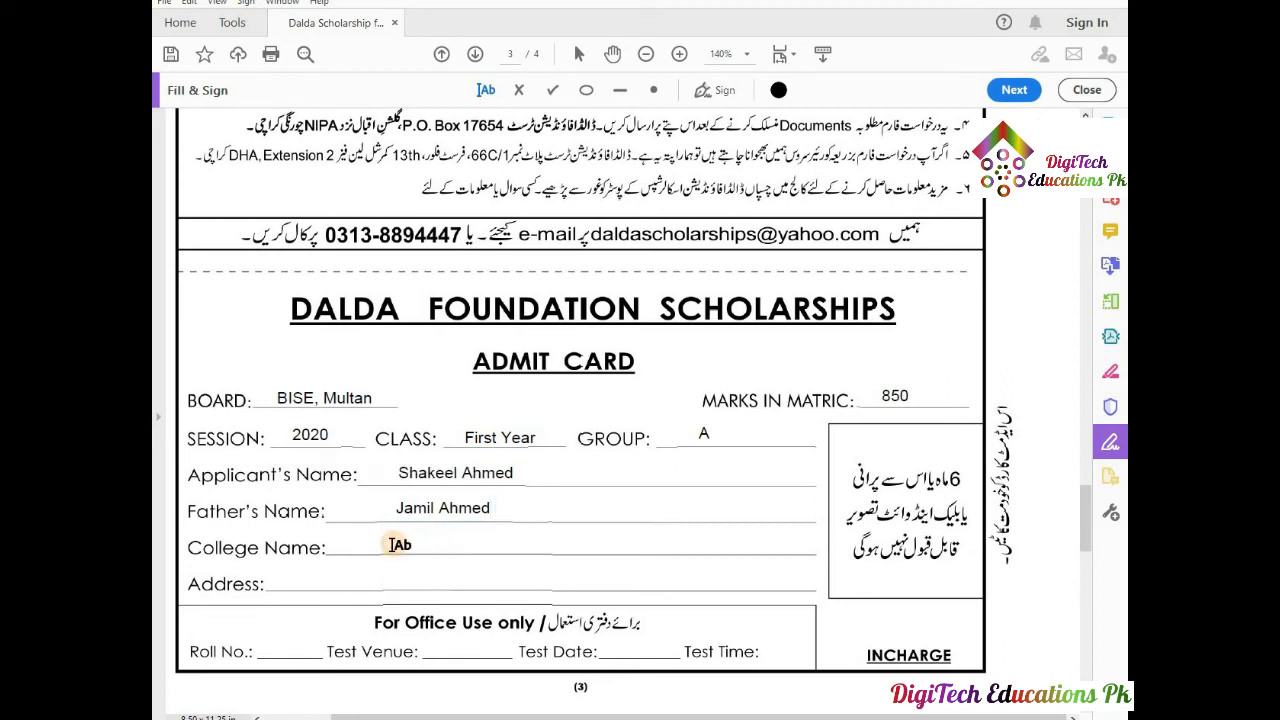
Fill in college 'Govt. College of Technology, Burewala' and the applicant's address from suggestions.
click(400, 537)
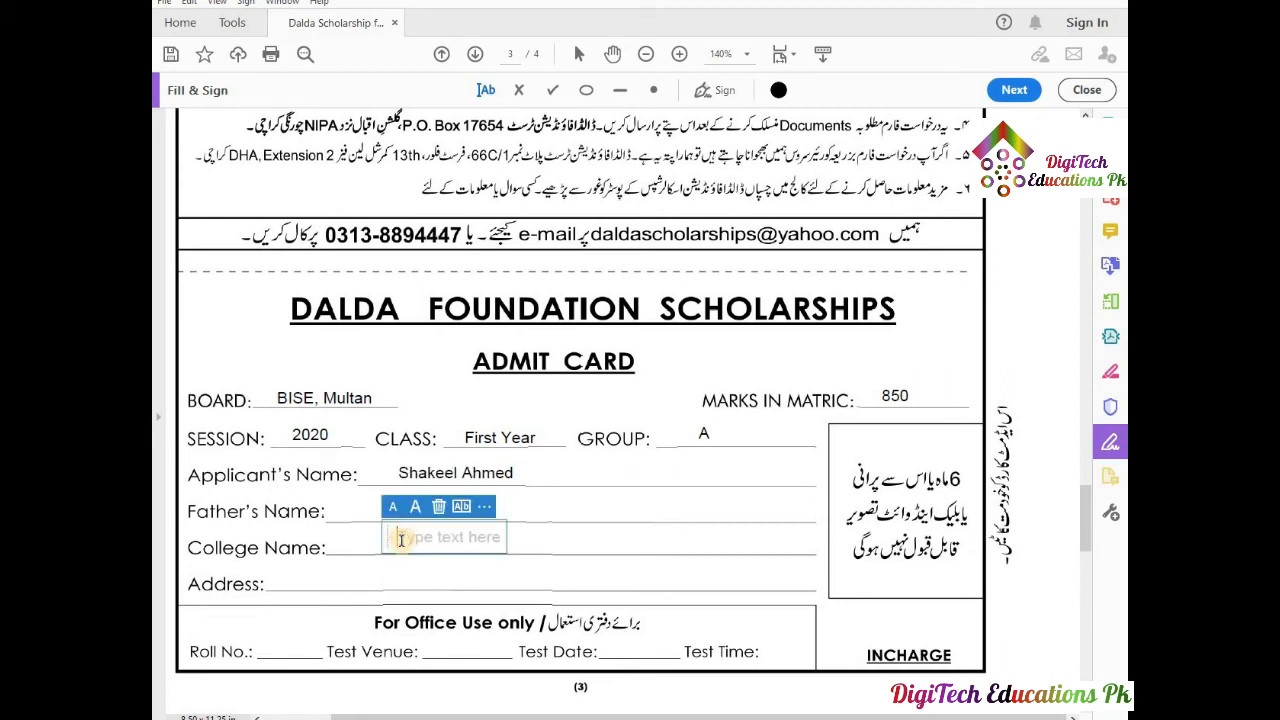
text(G)
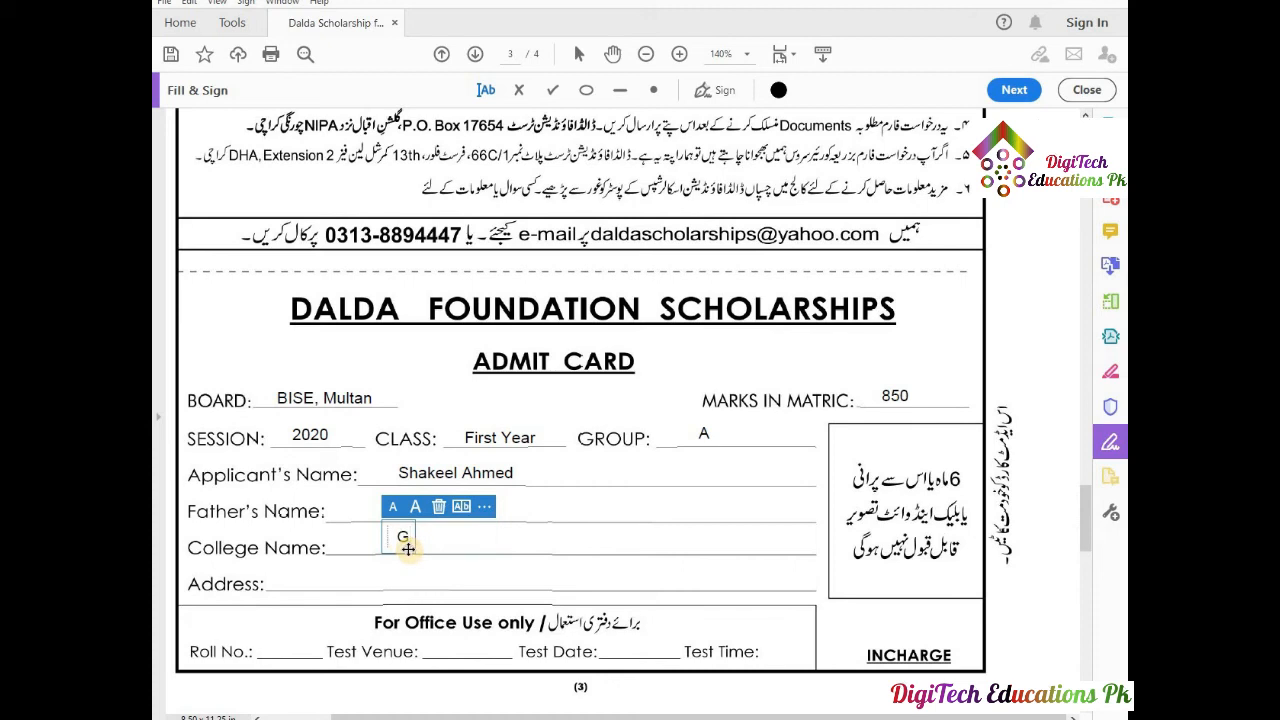
text(o)
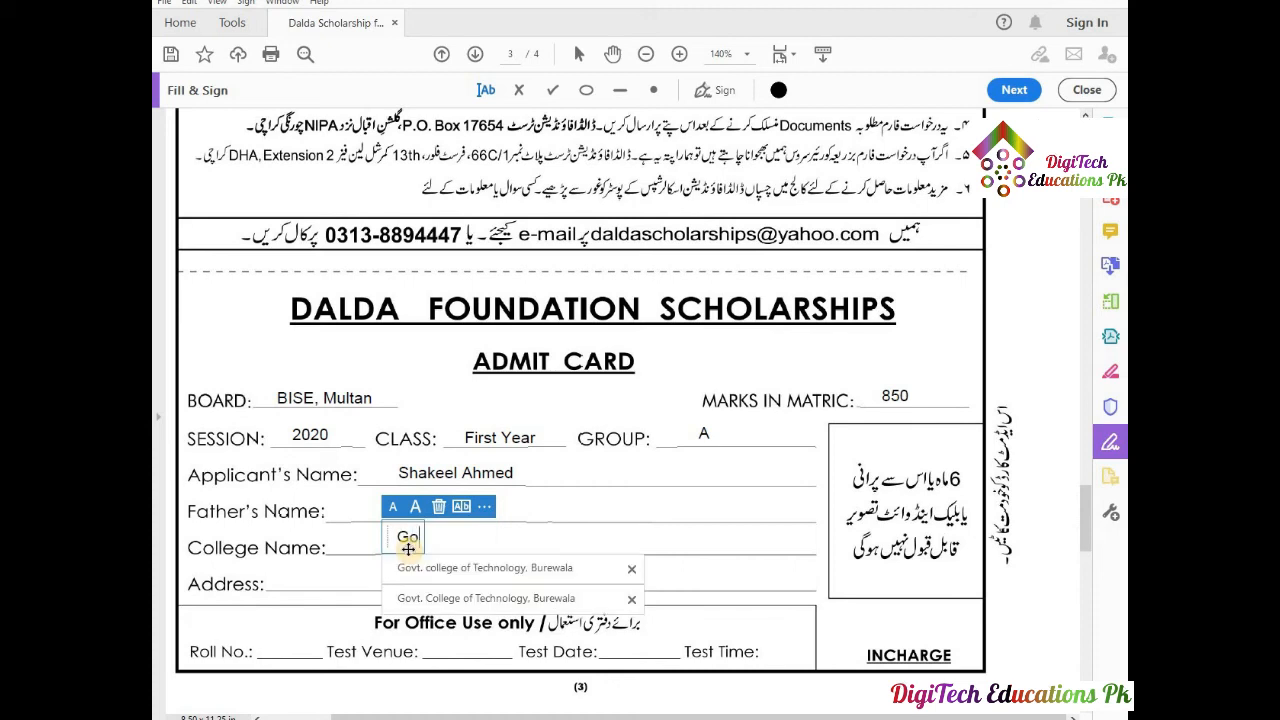
click(432, 598)
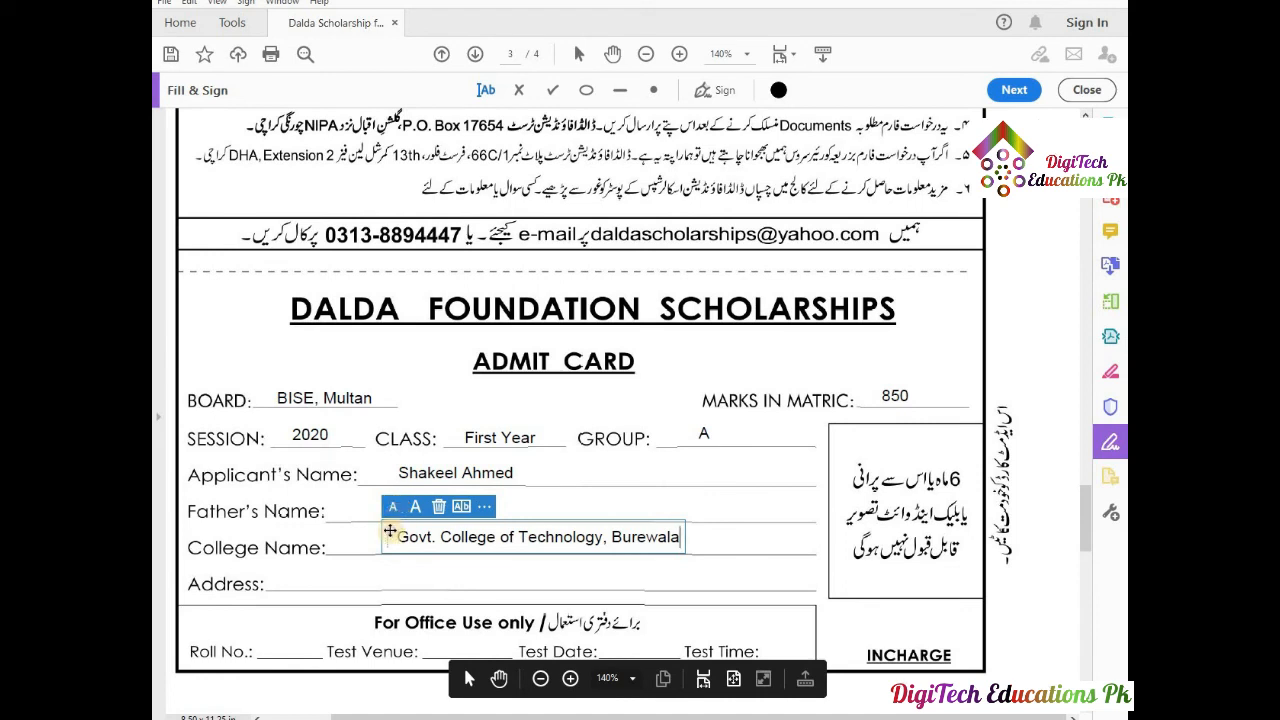
click(386, 577)
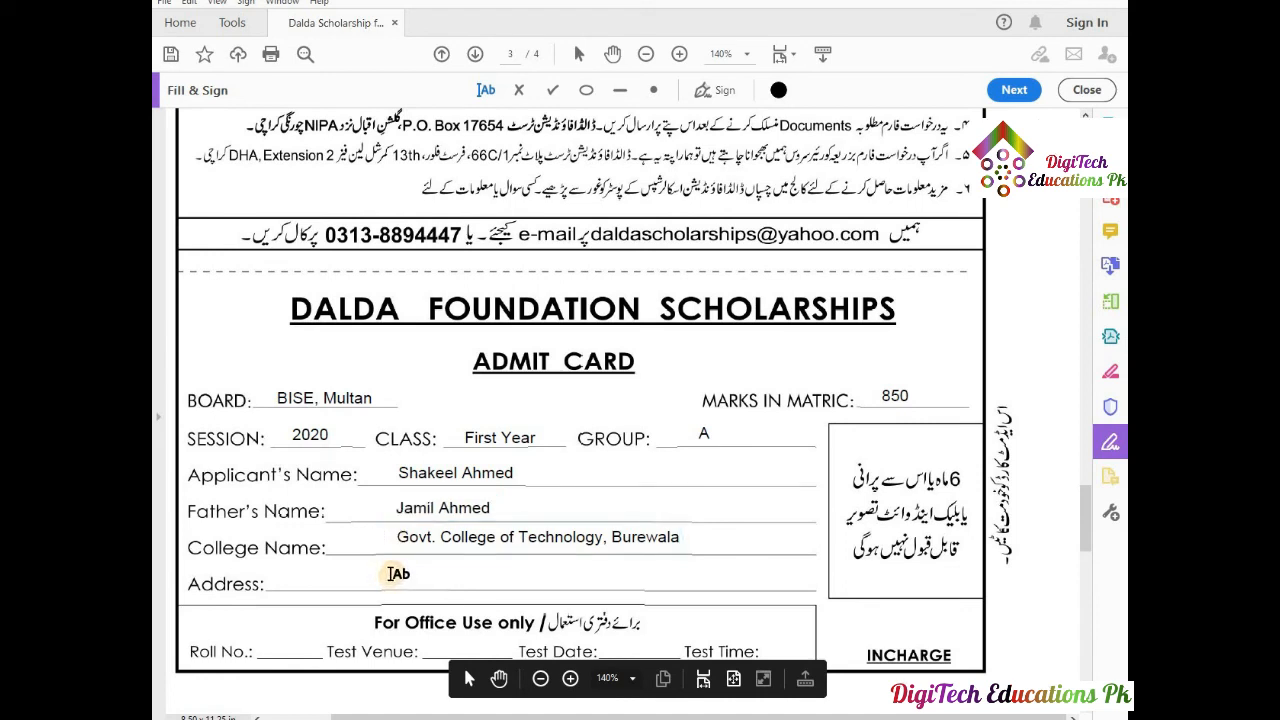
click(397, 575)
text(Cha)
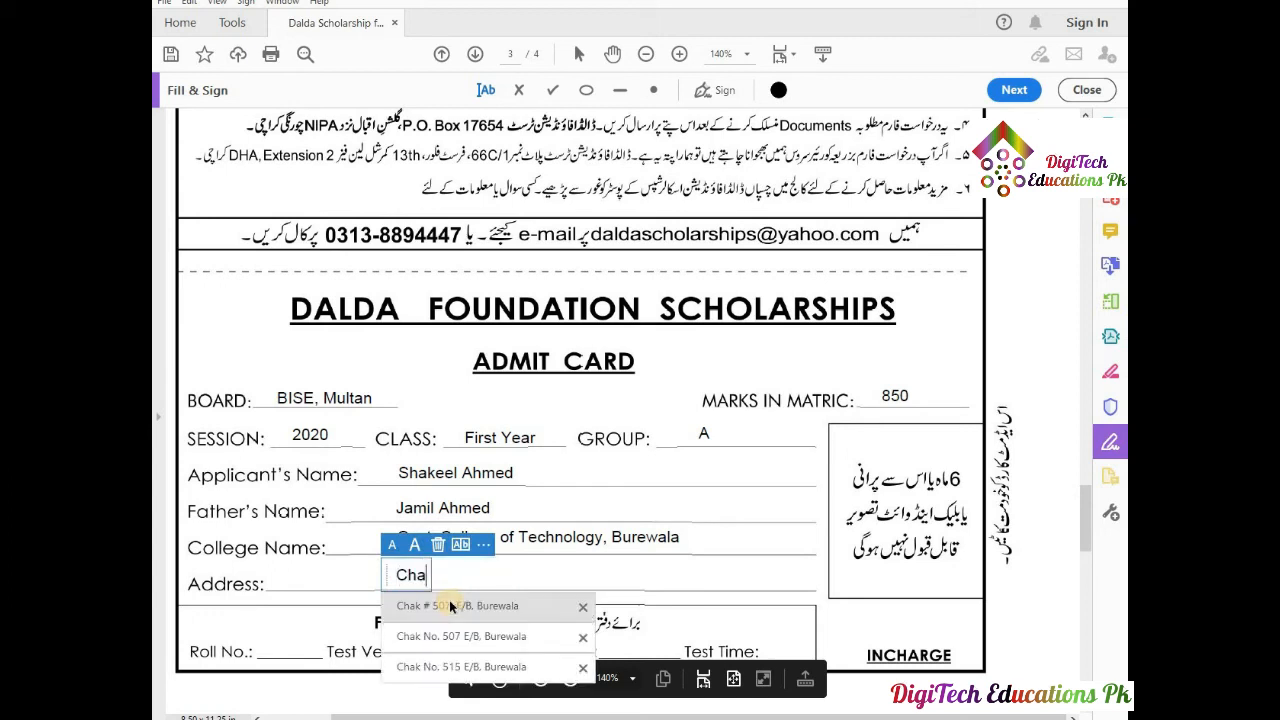
click(449, 605)
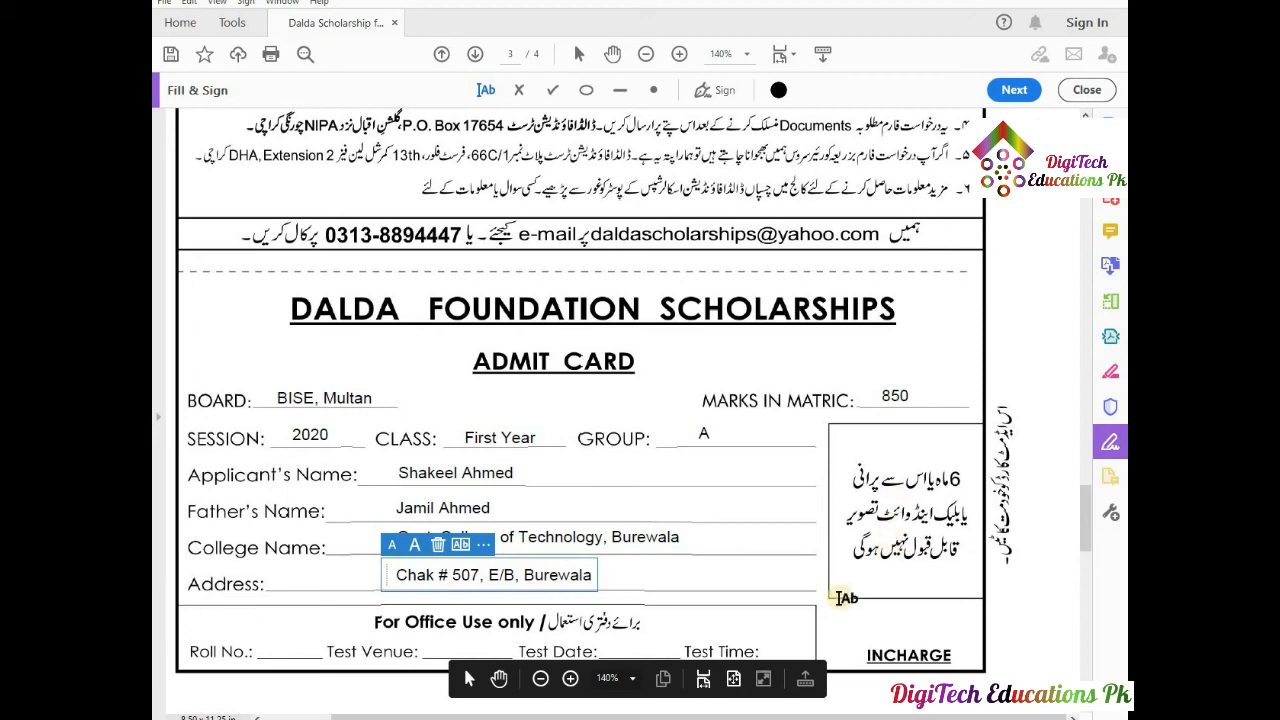
click(897, 507)
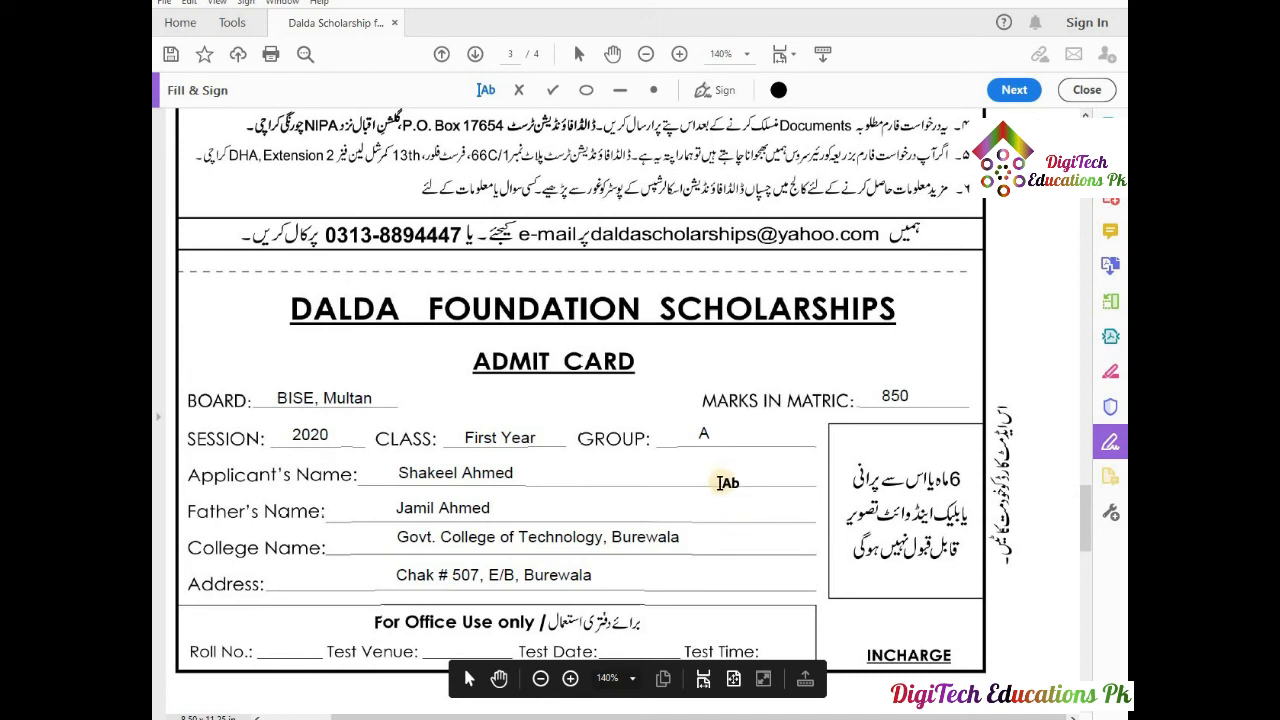
click(469, 679)
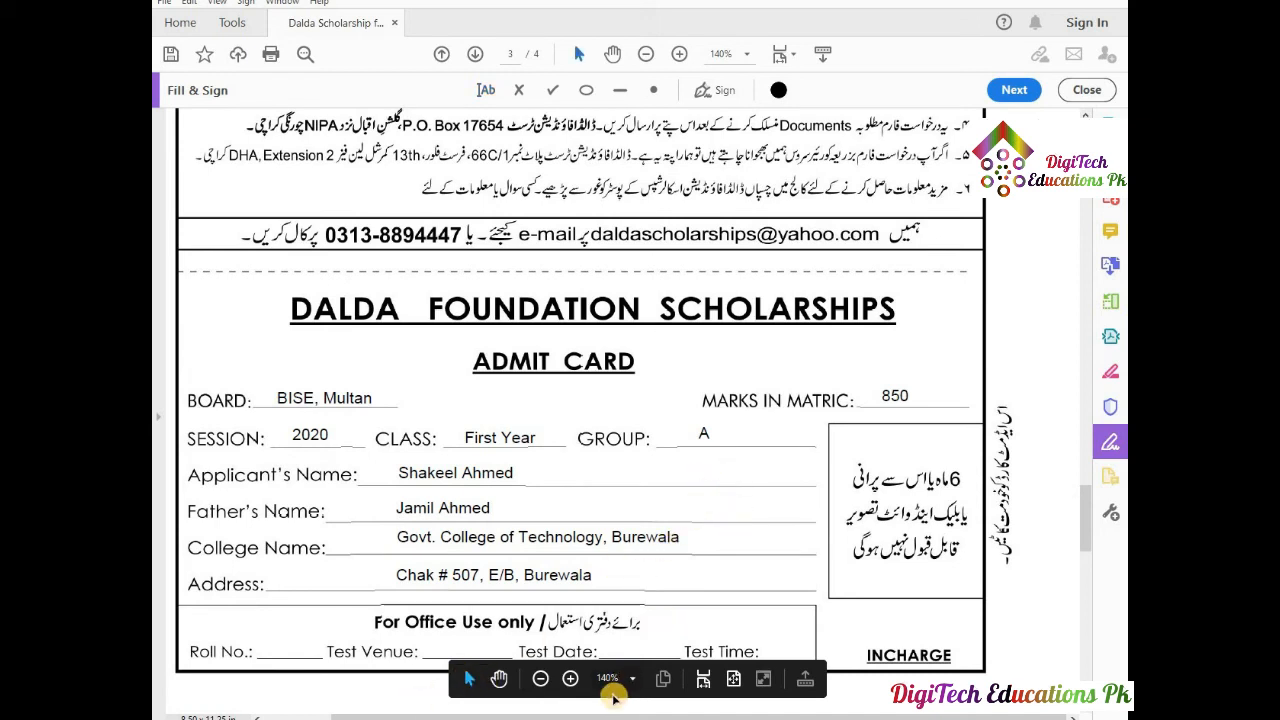
Paste the passport photo, then resize and position it to fill the admit card's photo box.
key(ctrl+v)
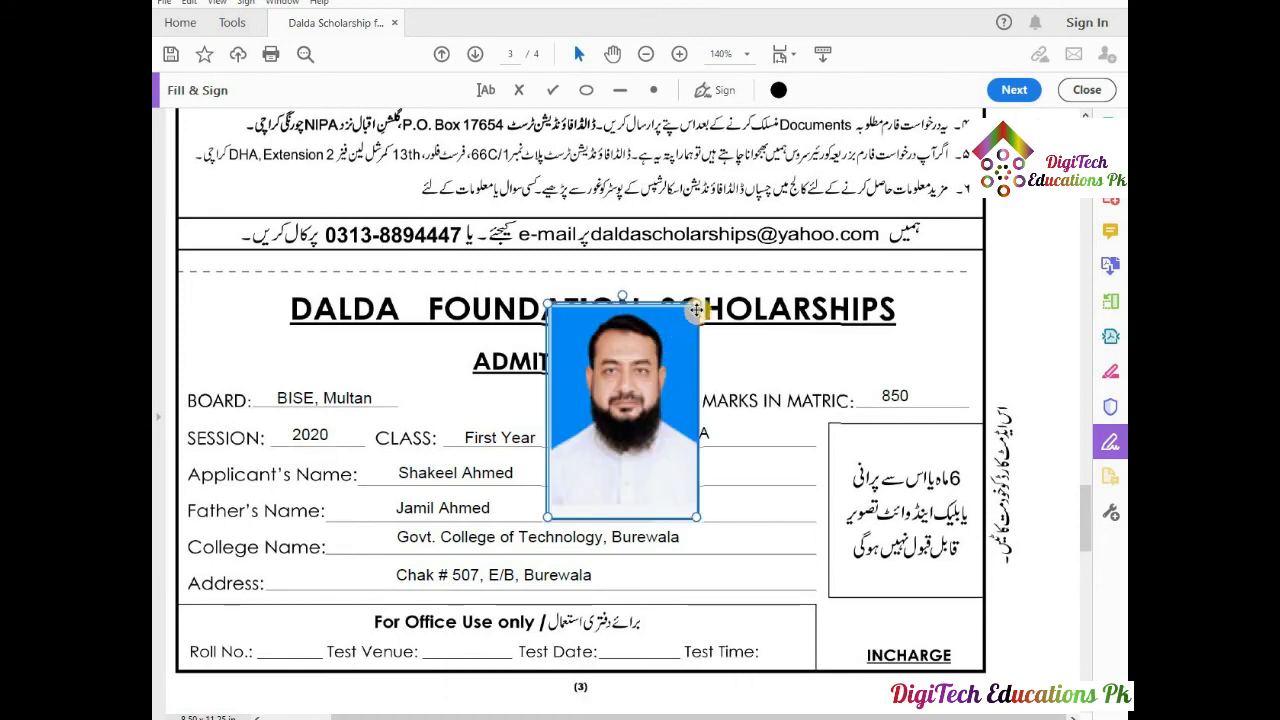
drag(694, 304, 647, 377)
drag(623, 432, 872, 476)
drag(936, 566, 988, 594)
drag(886, 512, 898, 511)
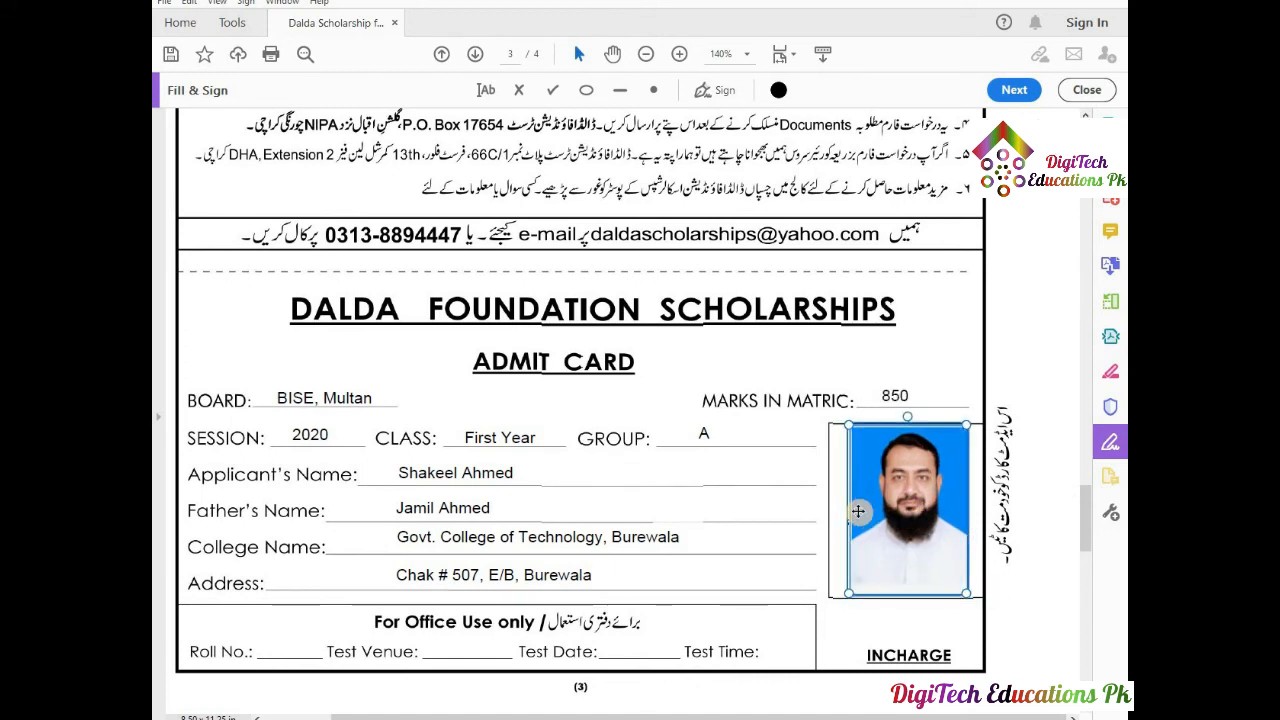
Scroll to page 4's test-city tick boxes and switch to the checkmark tool.
scroll(858, 511, down, 3)
scroll(858, 511, down, 1)
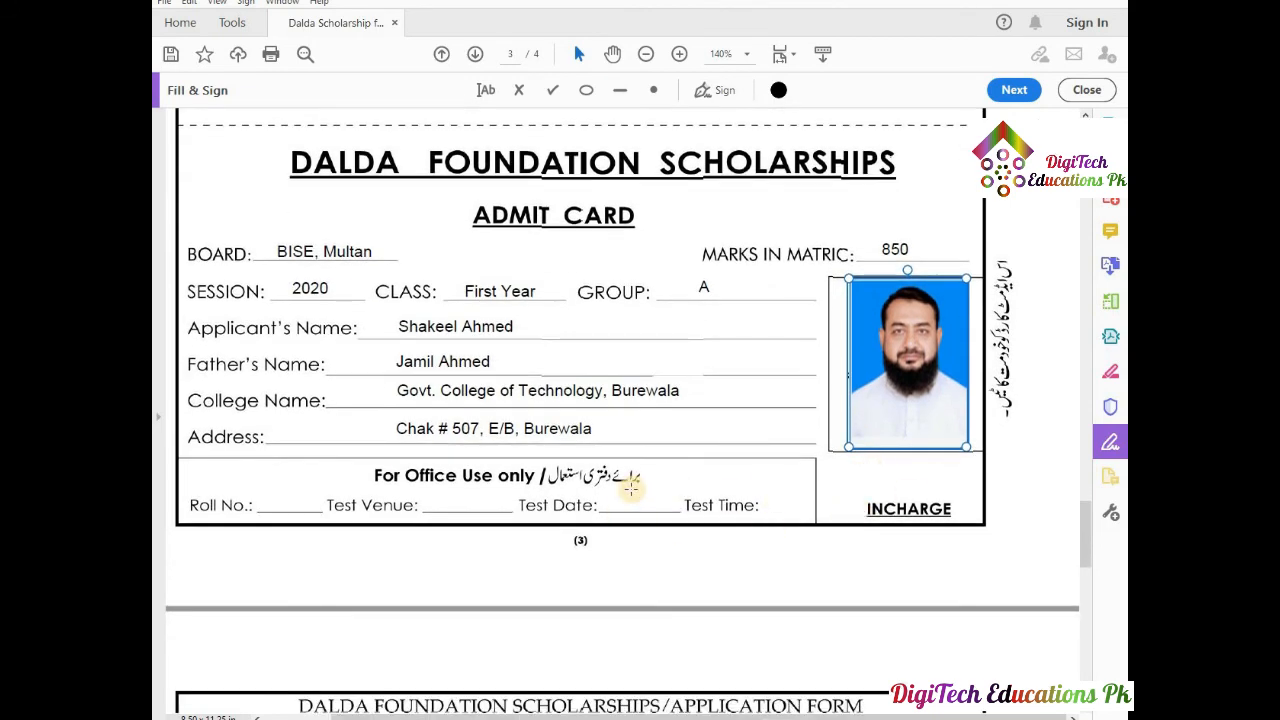
scroll(630, 488, down, 15)
scroll(630, 488, down, 8)
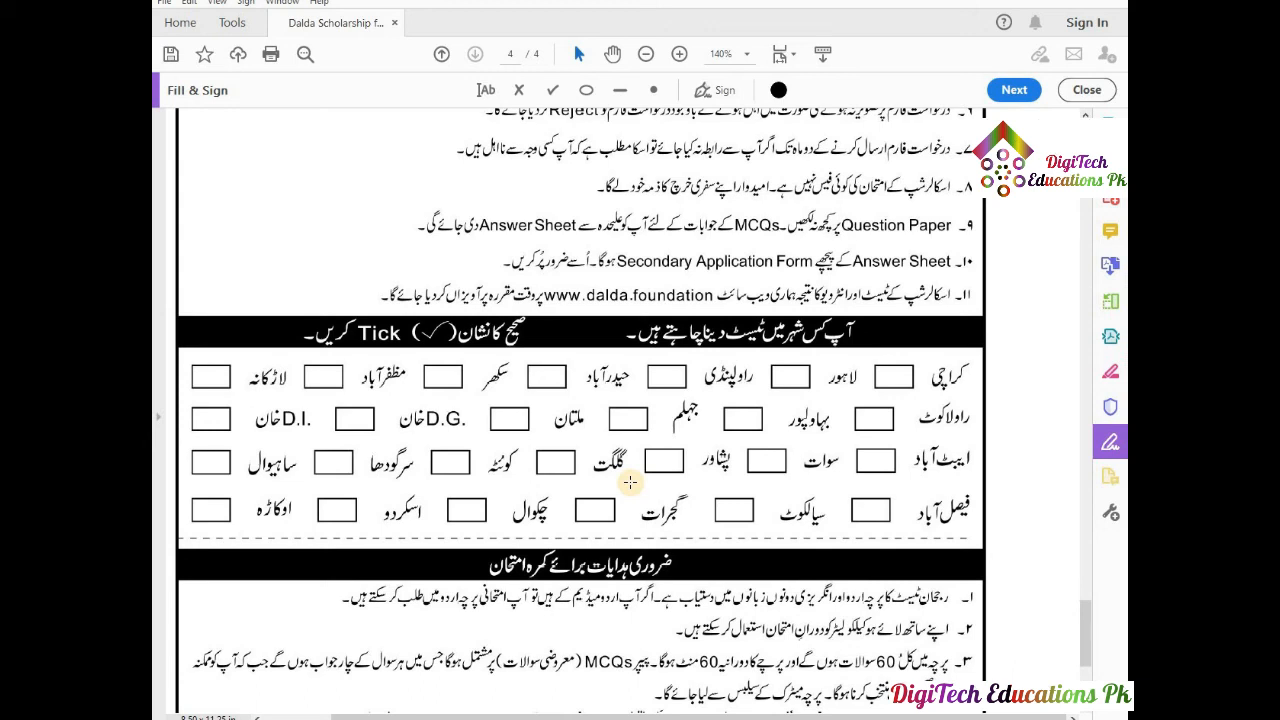
click(552, 91)
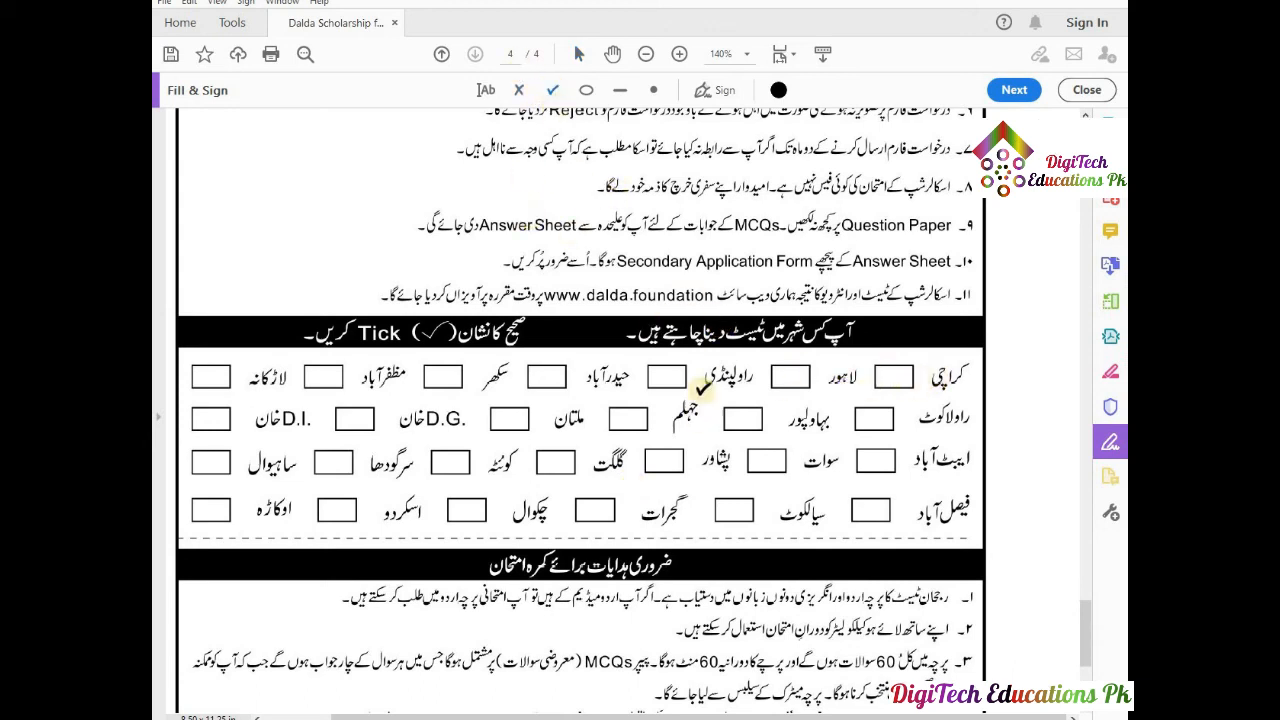